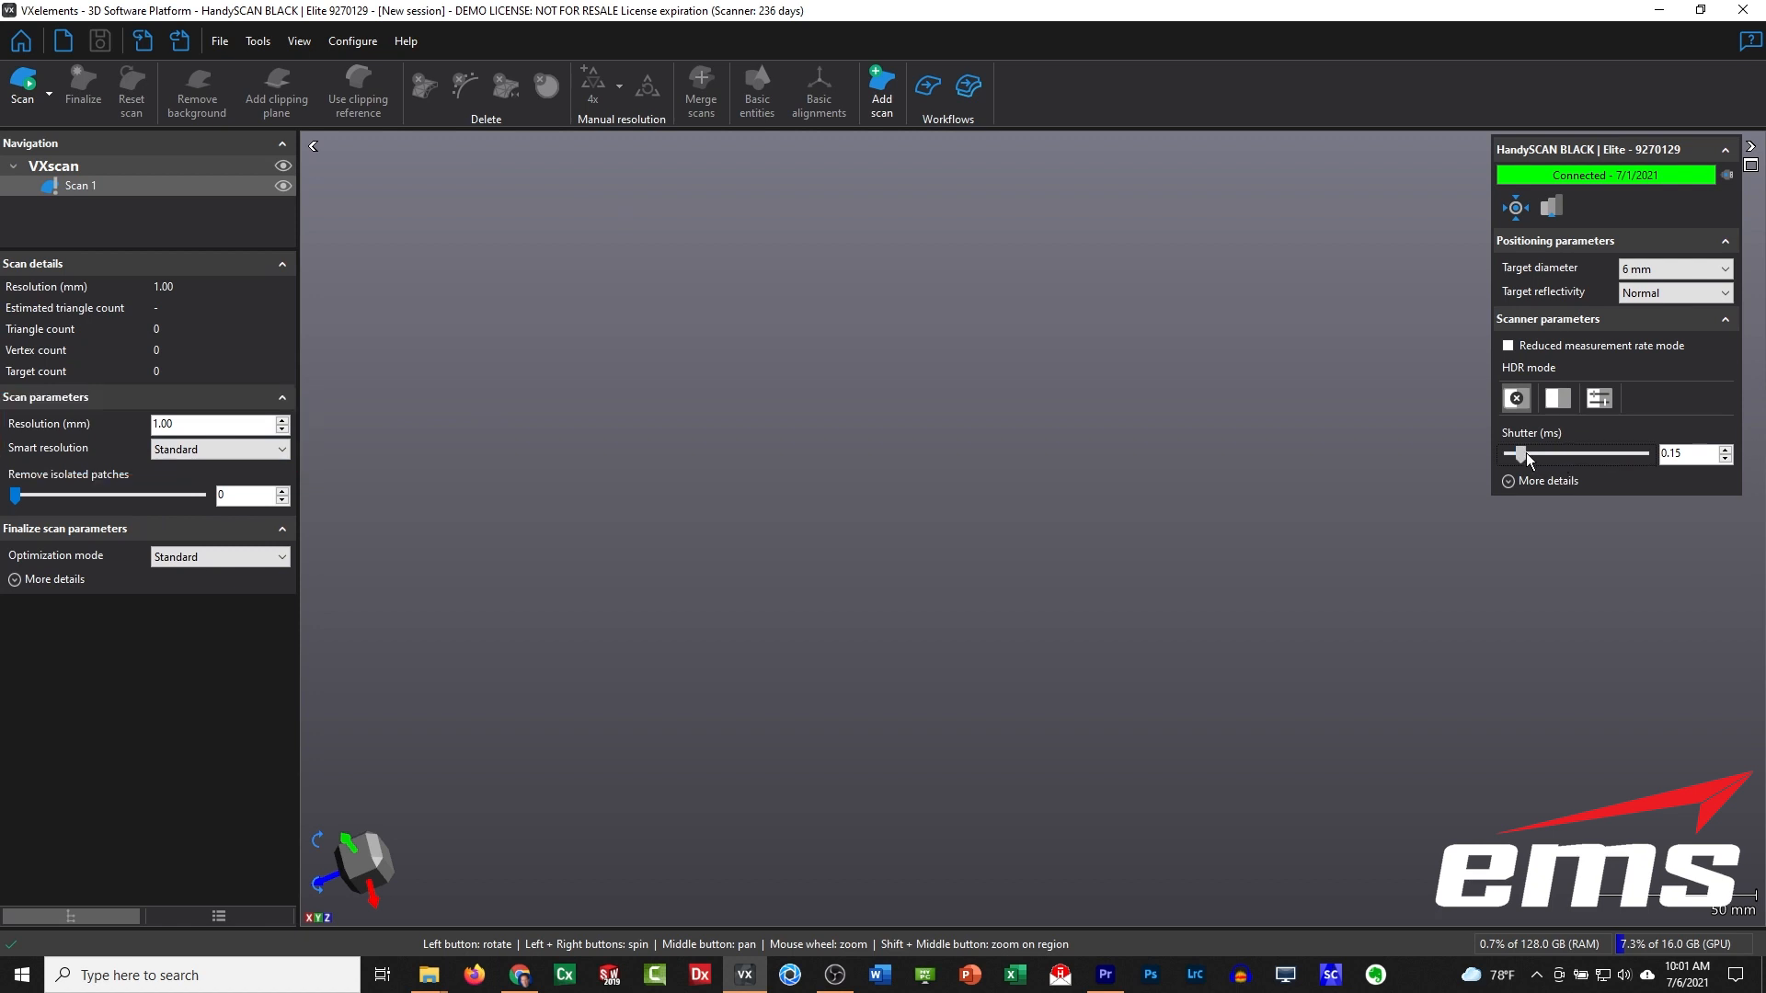
Step: Run a trial scan of the camera lens and reset it, deleting the positioning targets
click(24, 92)
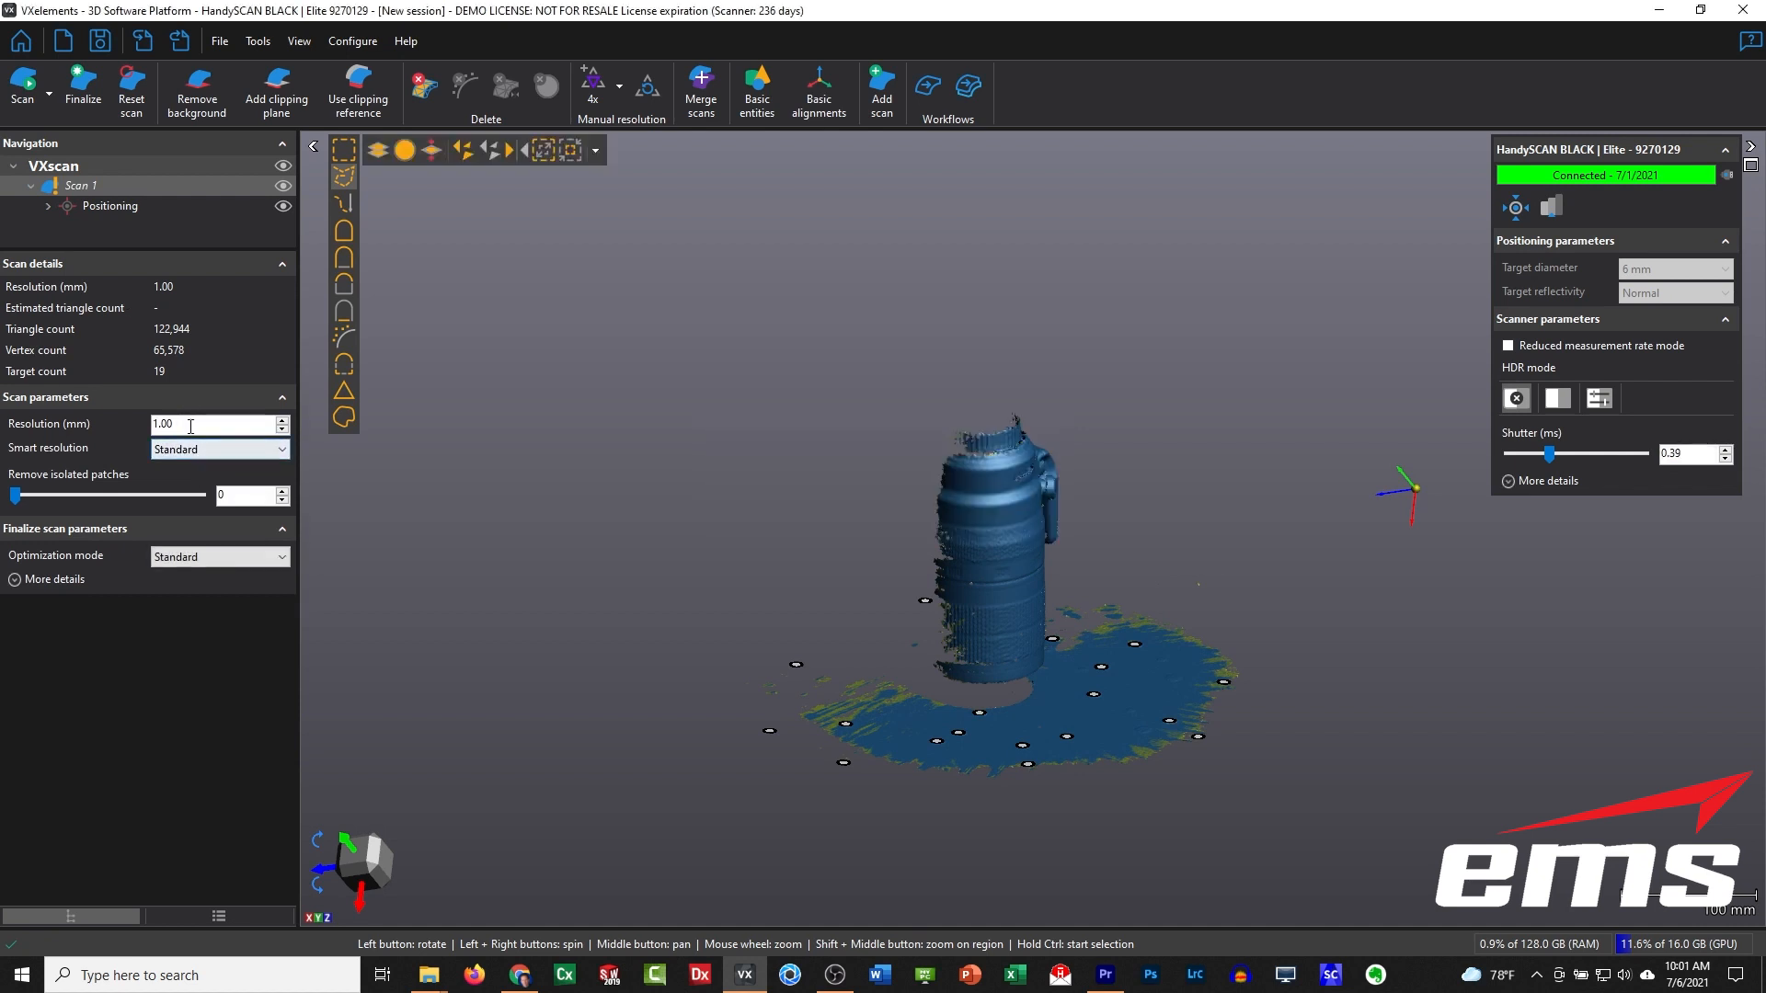
click(131, 91)
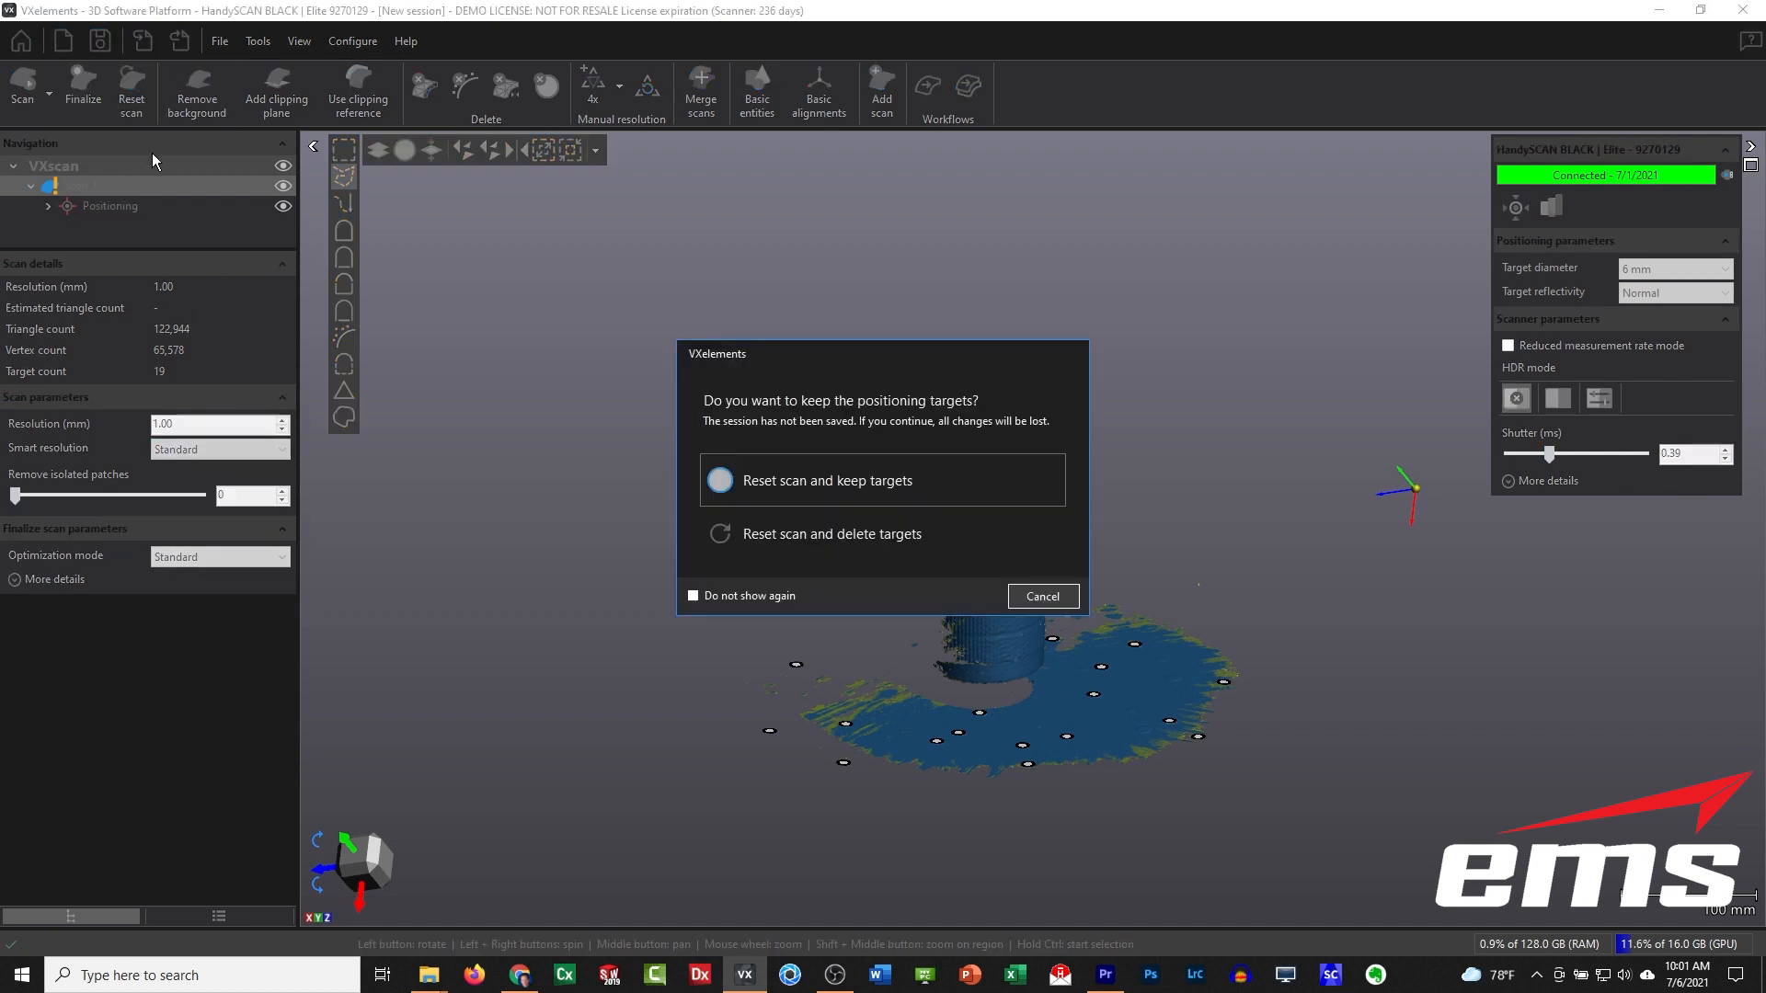
click(822, 540)
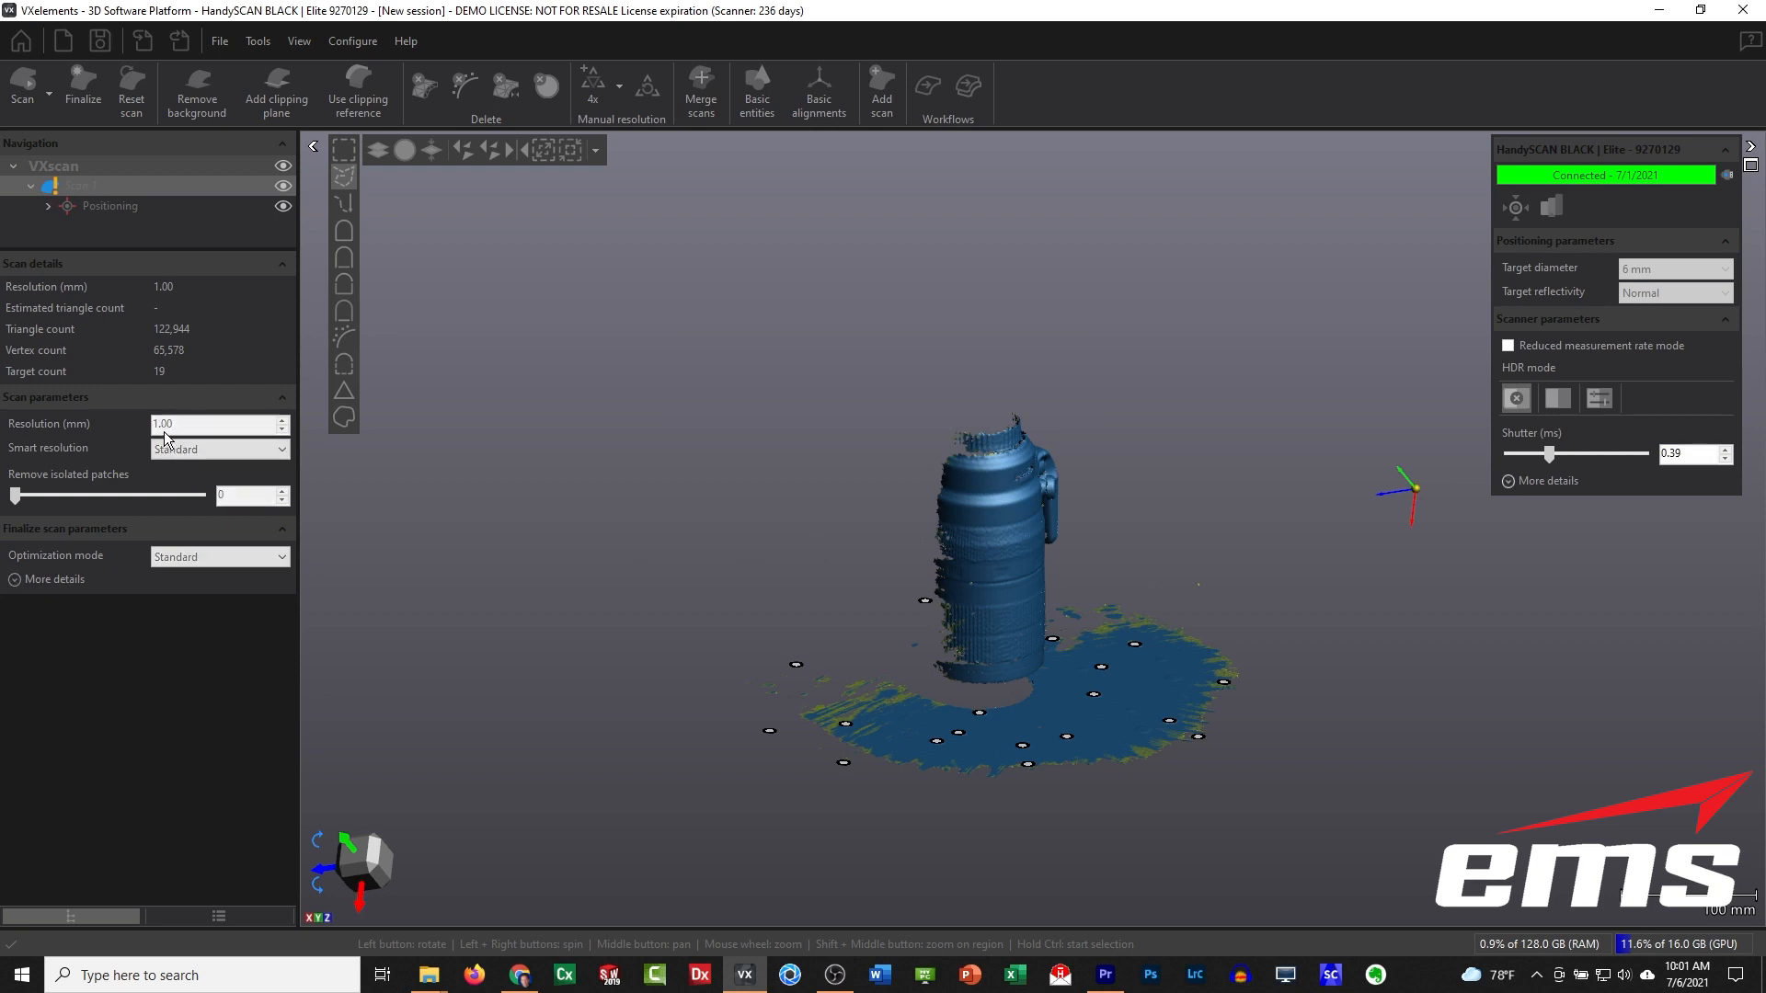
Step: Set the scan resolution to 0.25 mm and scan the camera lens and its target-covered base
double_click(193, 424)
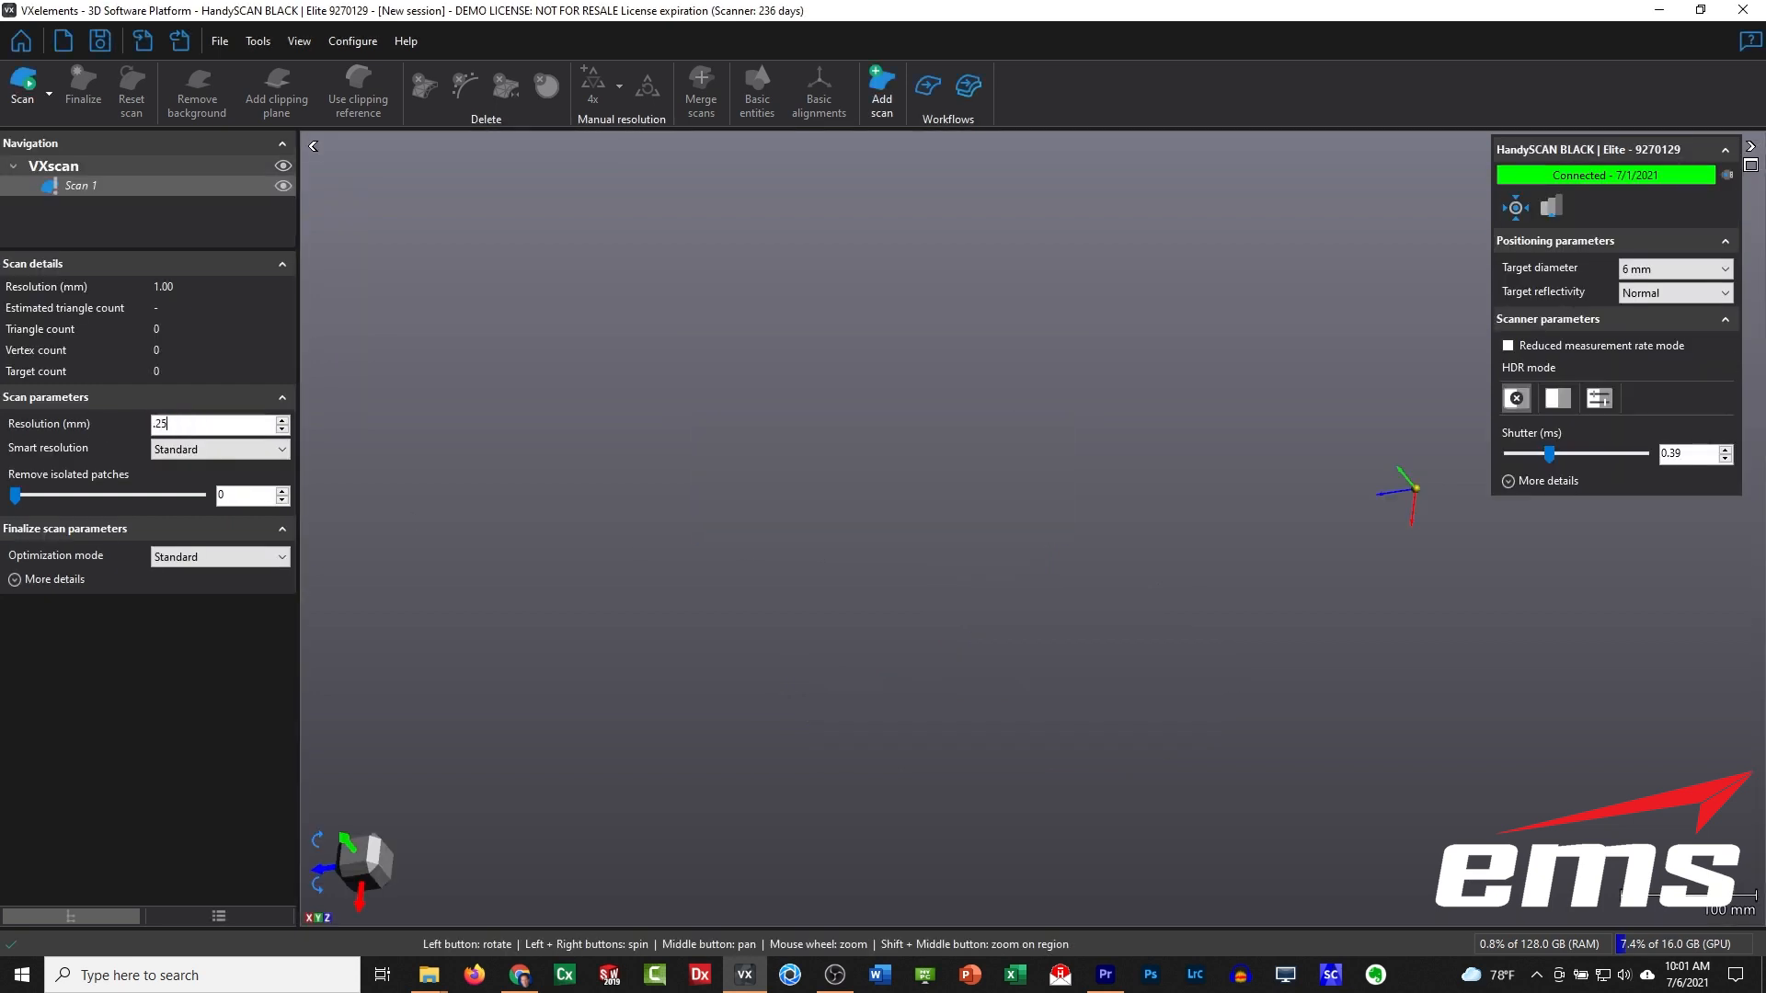
click(24, 92)
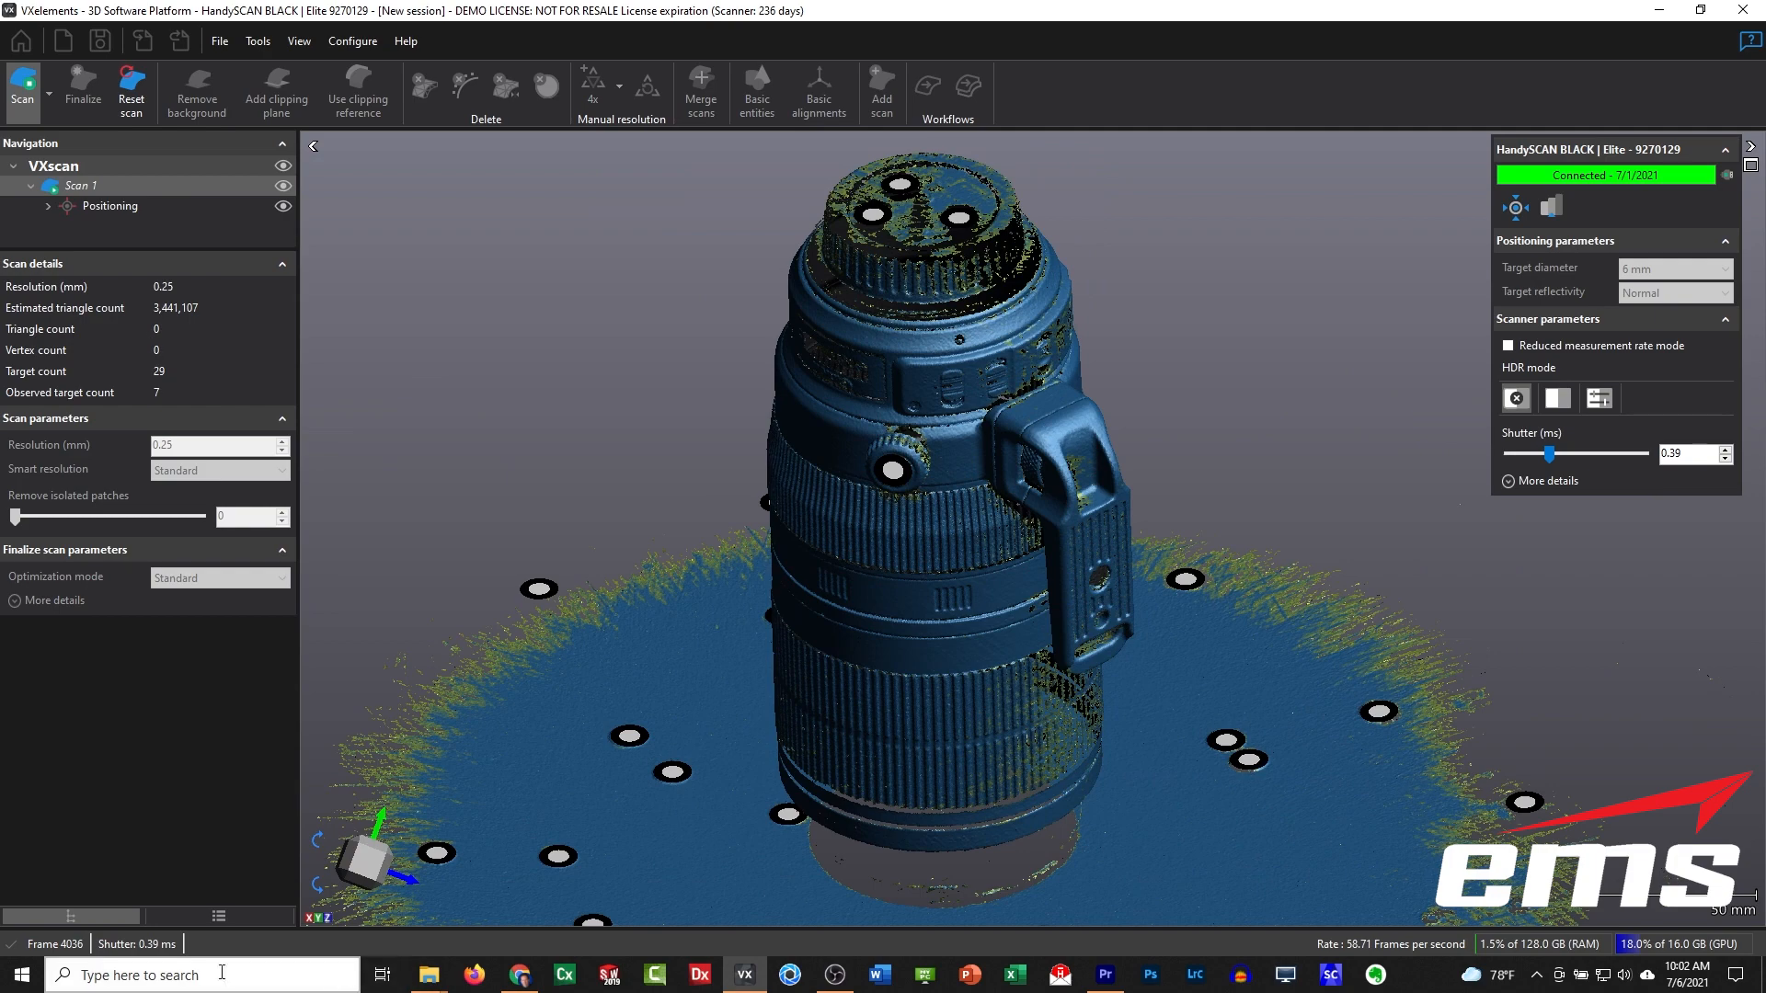
click(221, 917)
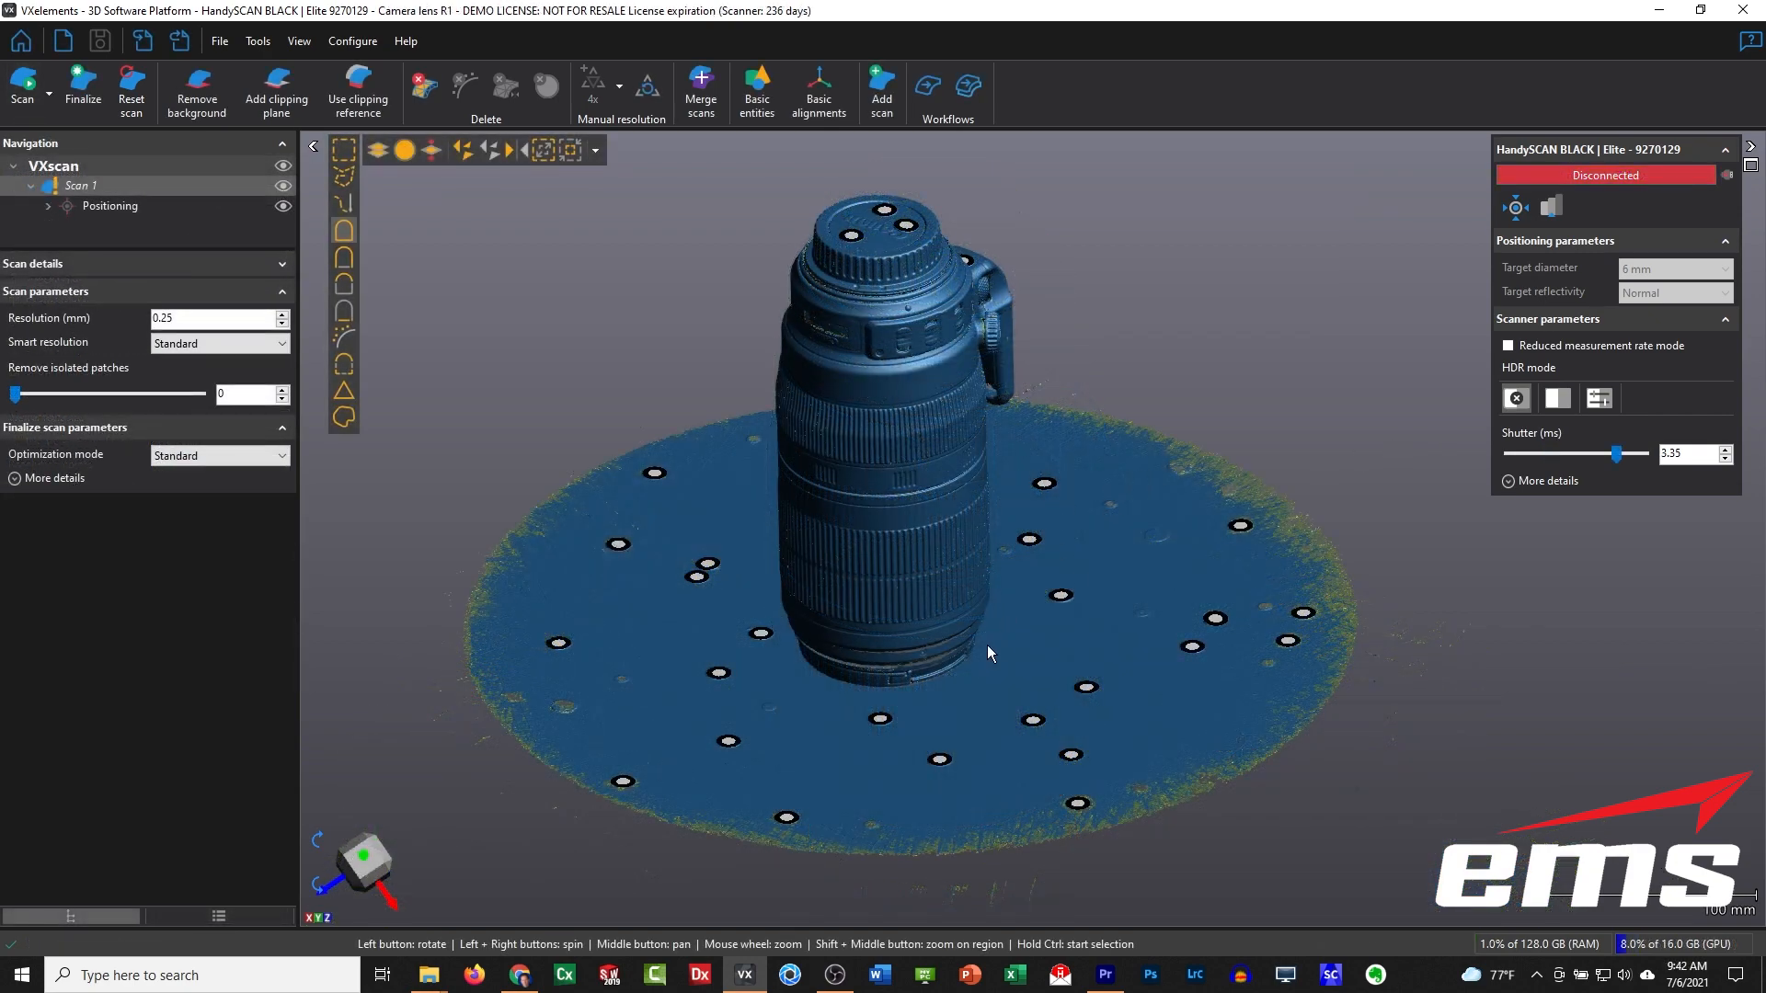
Step: Select the lens body by flood fill and keep only that selection, deleting the rest of the scan
mouse_move(969, 677)
mouse_down()
mouse_move(974, 643)
mouse_move(914, 659)
mouse_move(954, 673)
mouse_up()
middle_drag(952, 492, 968, 527)
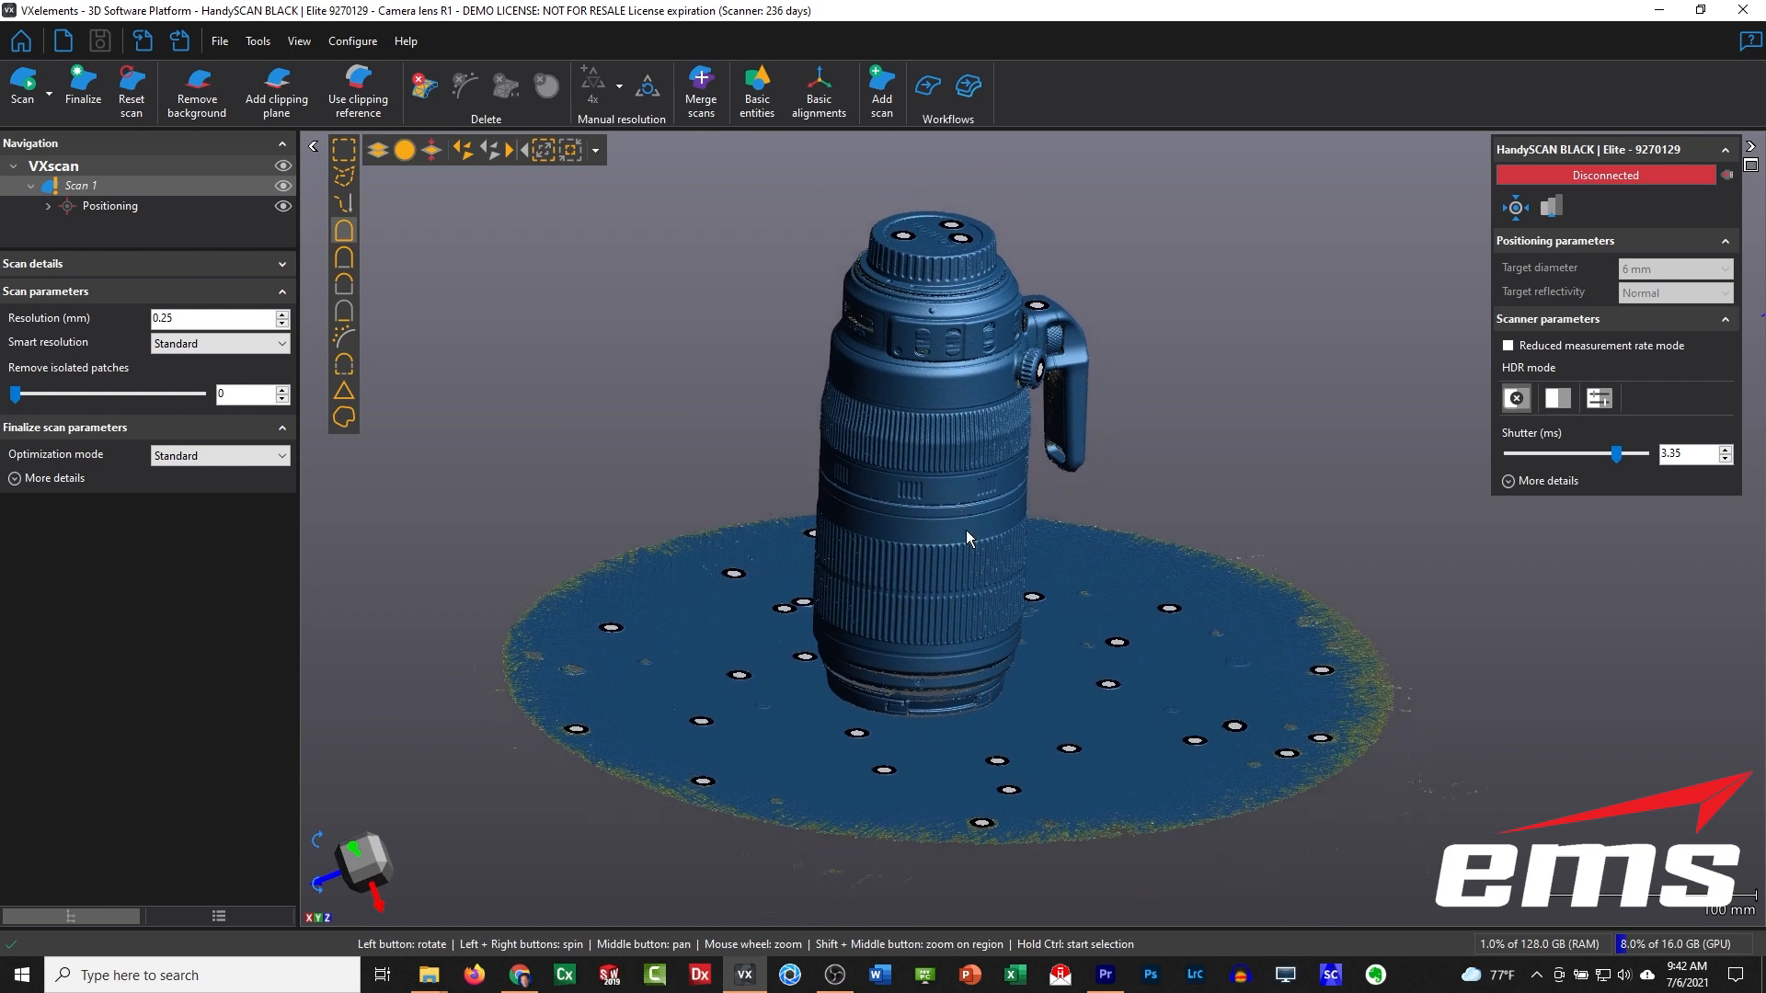
drag(998, 507, 995, 509)
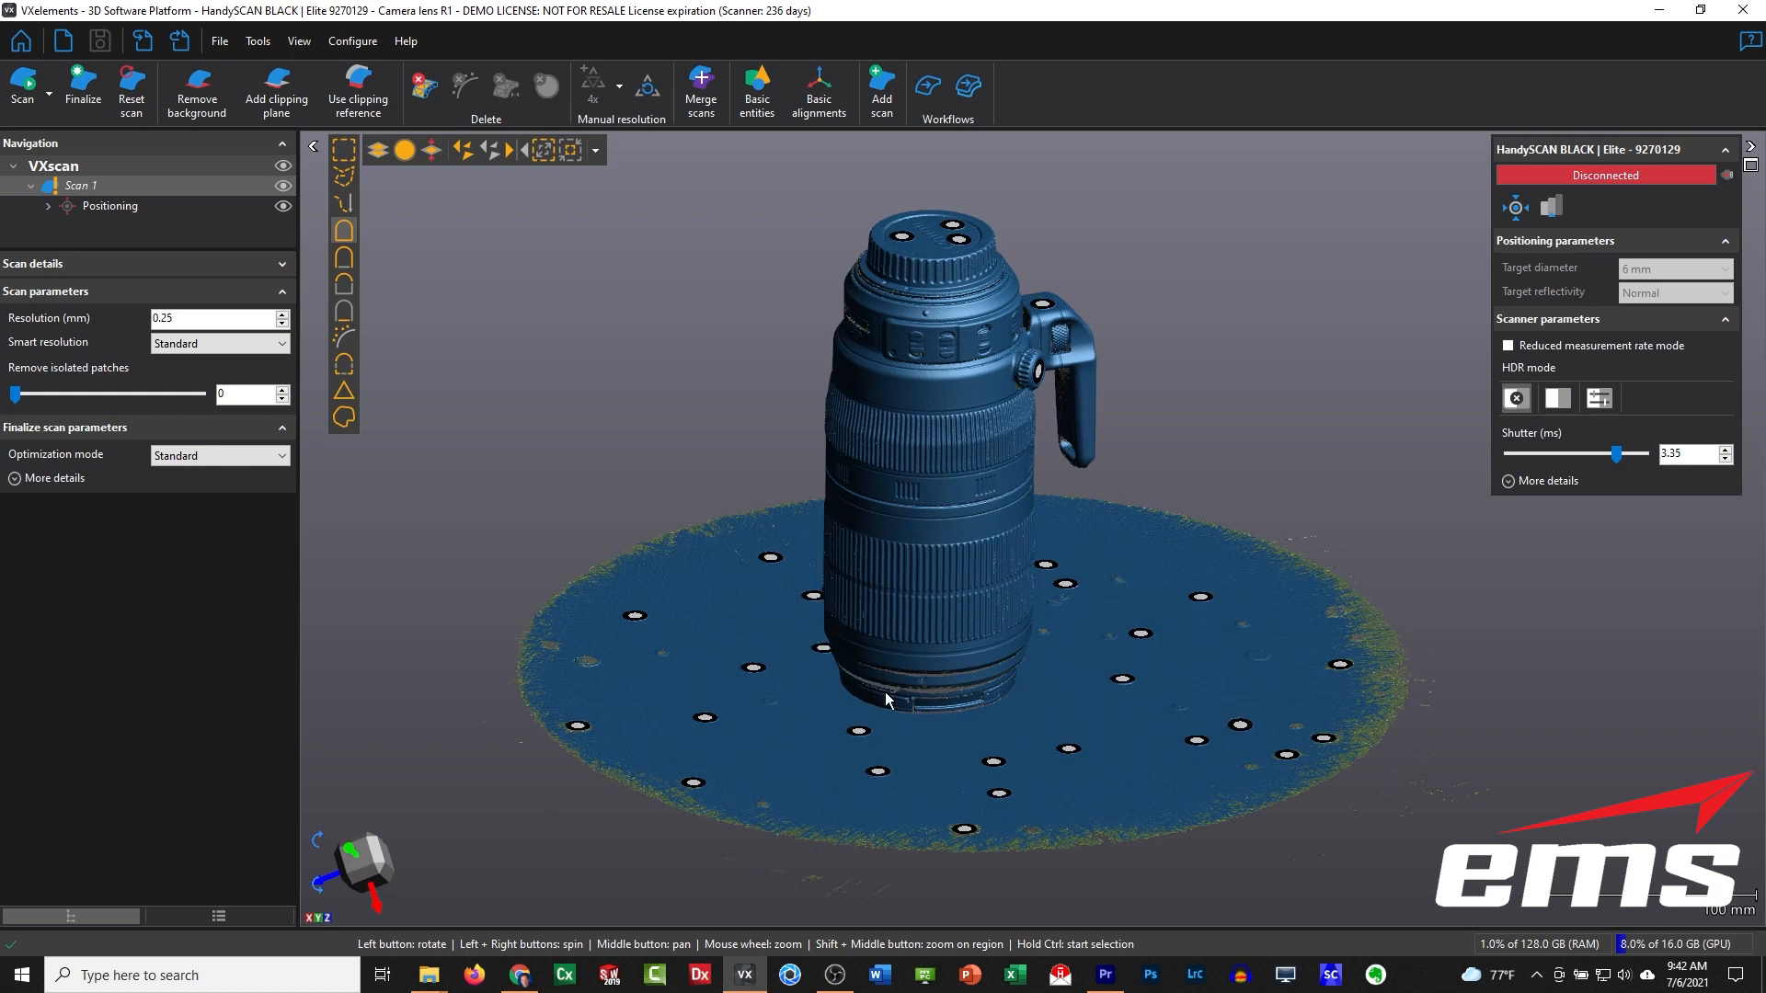
middle_drag(1072, 663, 1050, 669)
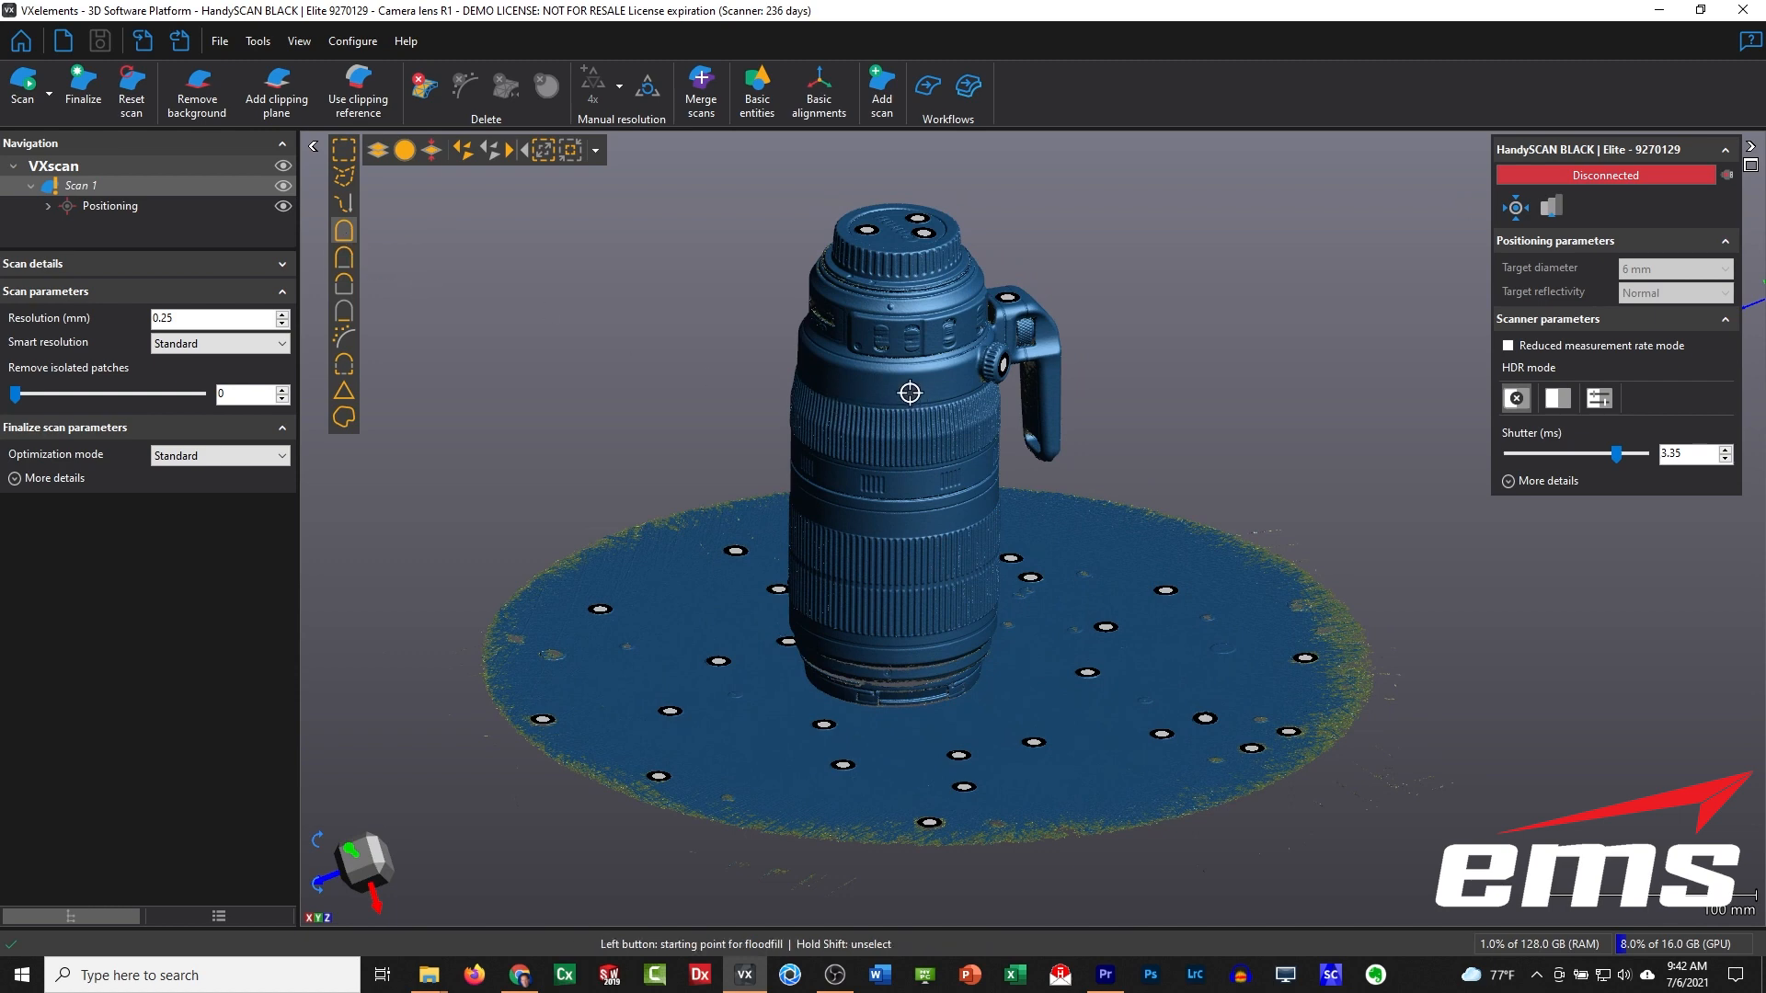
ctrl+click(912, 396)
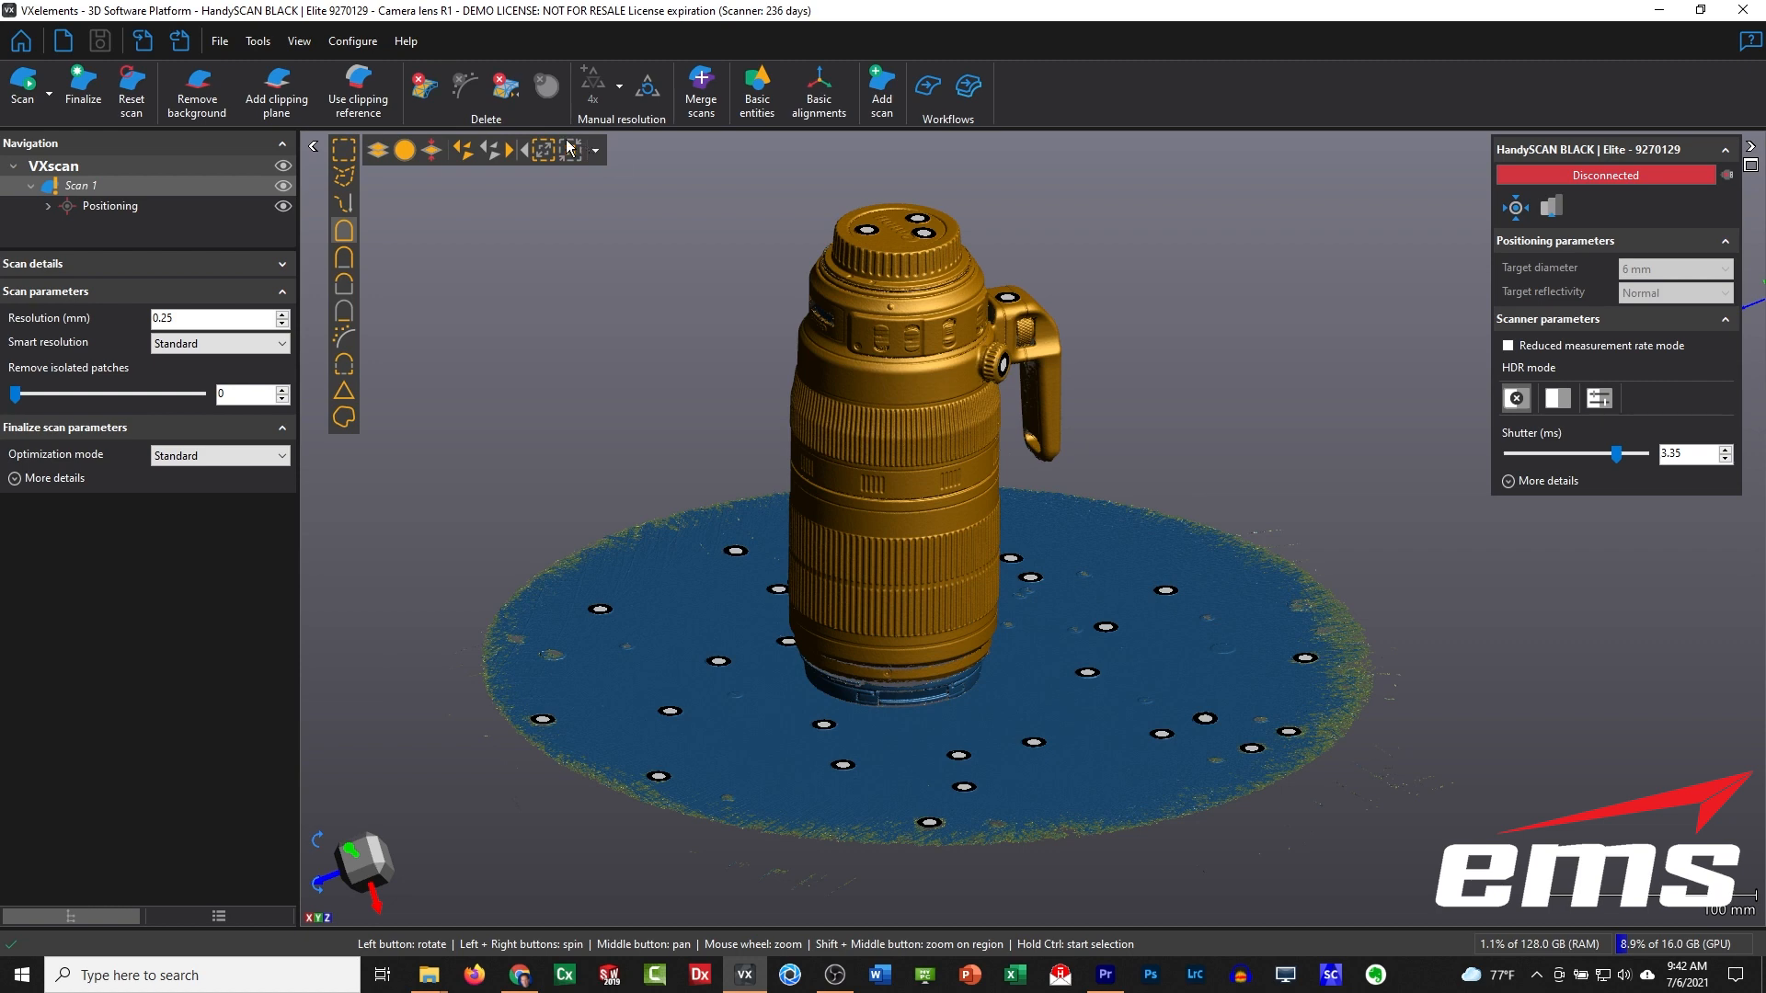
click(505, 87)
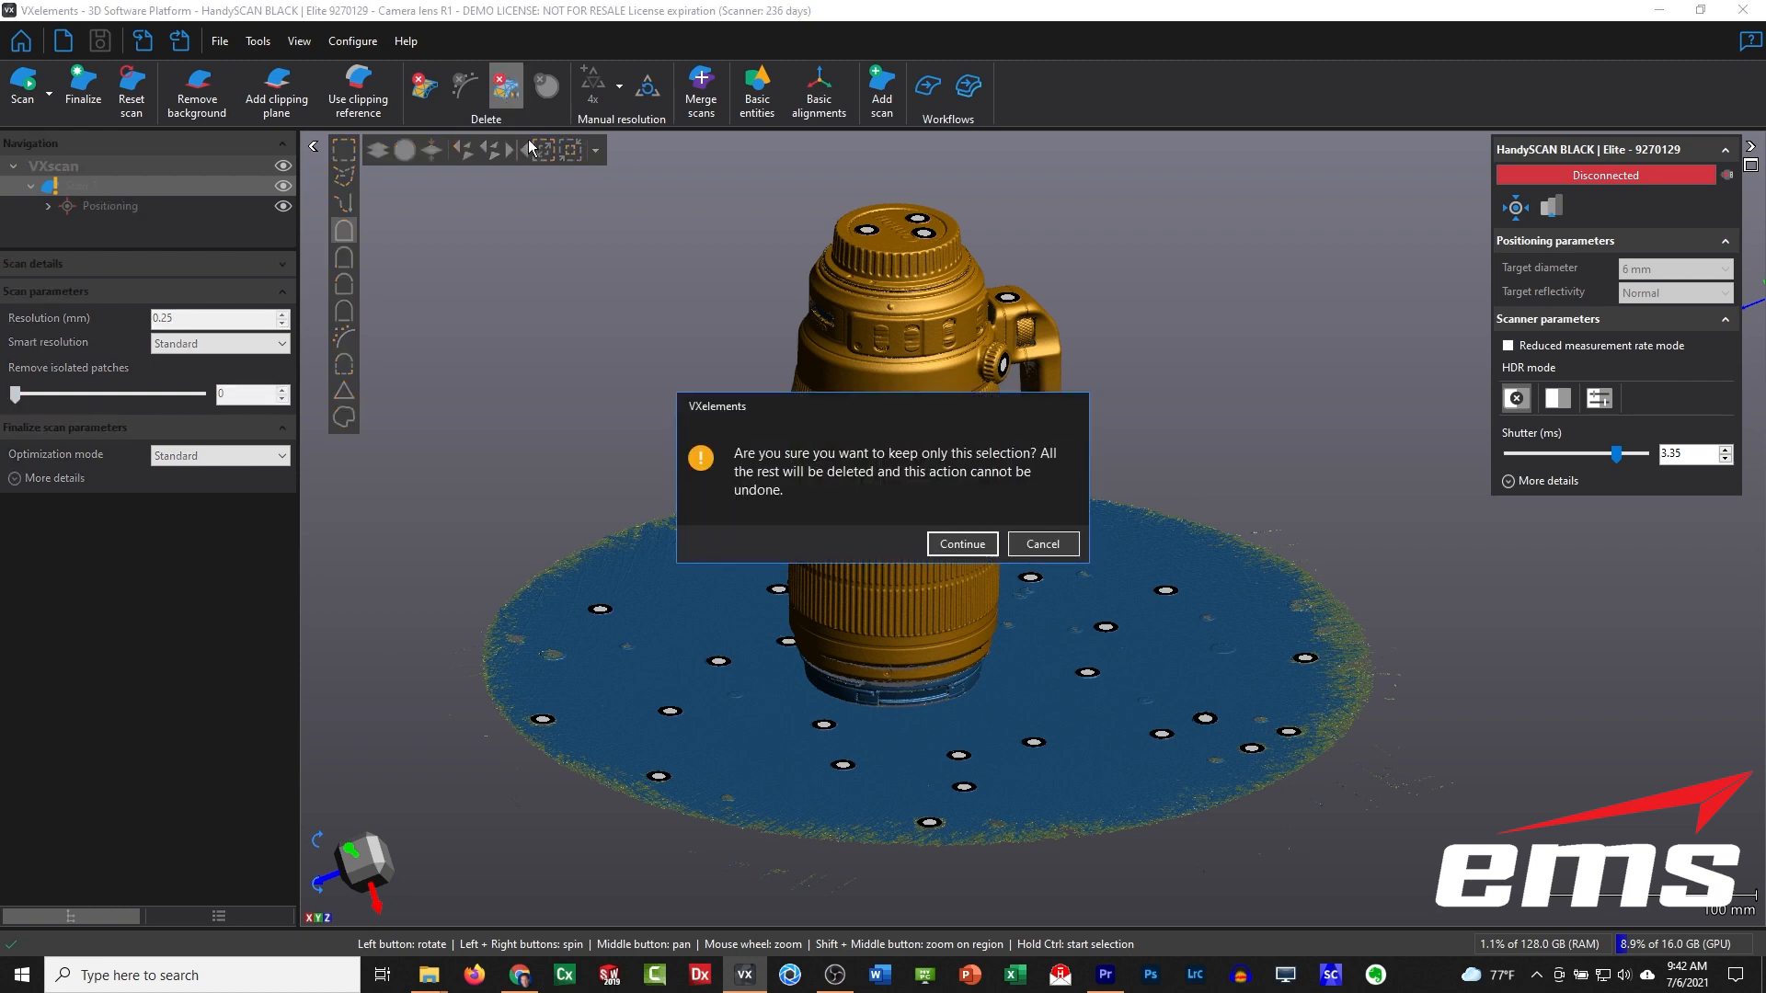
click(961, 543)
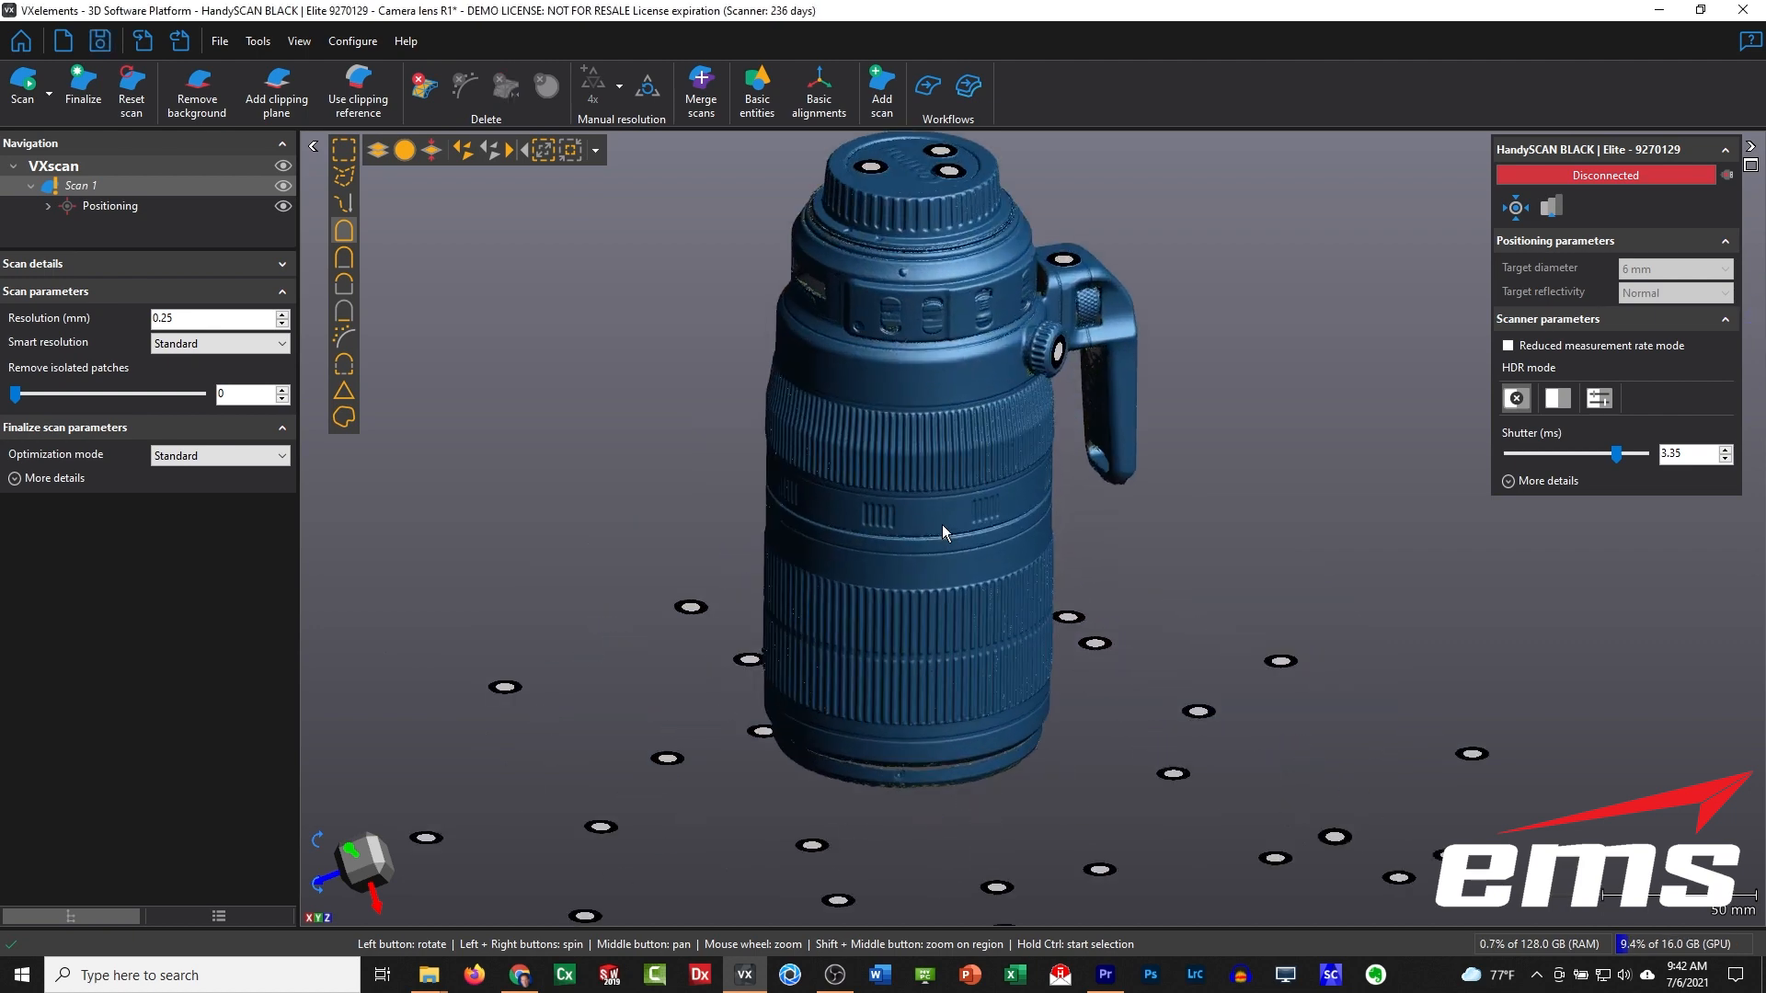
Step: Display the cleaned lens scan as triangles and wire frame and inspect the mesh around the side switches
scroll(930, 498, down, 3)
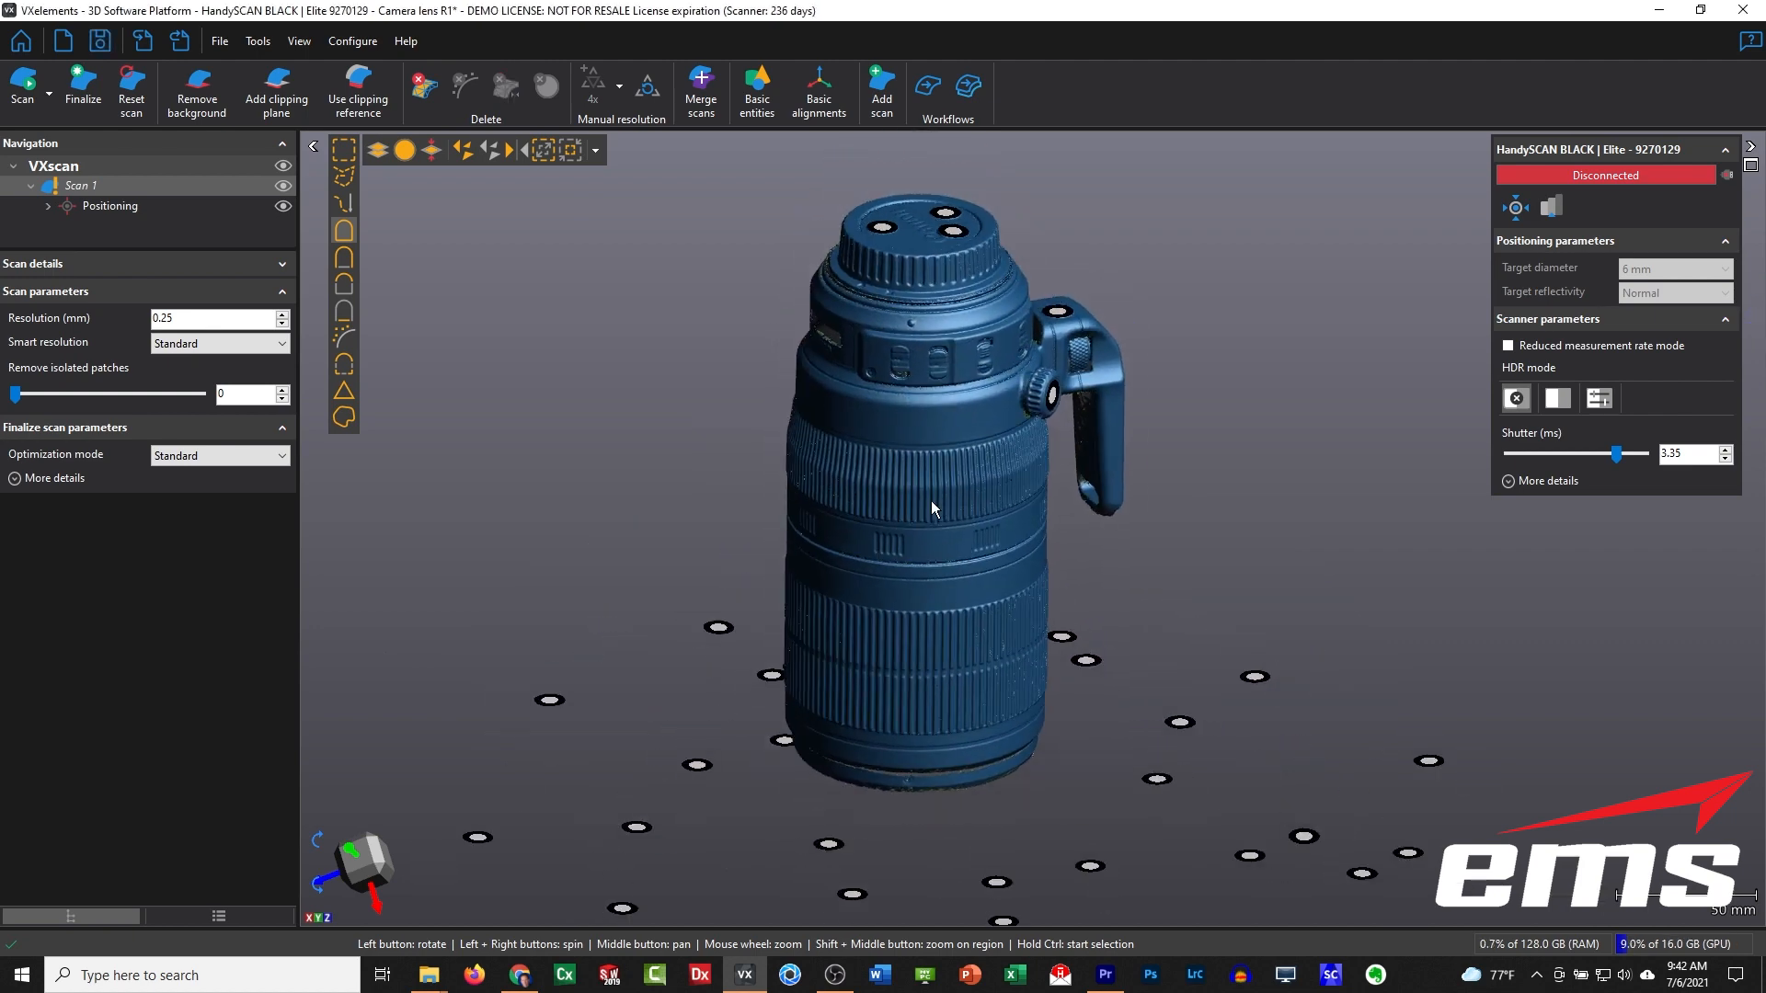
mouse_move(926, 503)
mouse_down()
mouse_move(916, 516)
mouse_move(951, 509)
mouse_move(933, 509)
mouse_up()
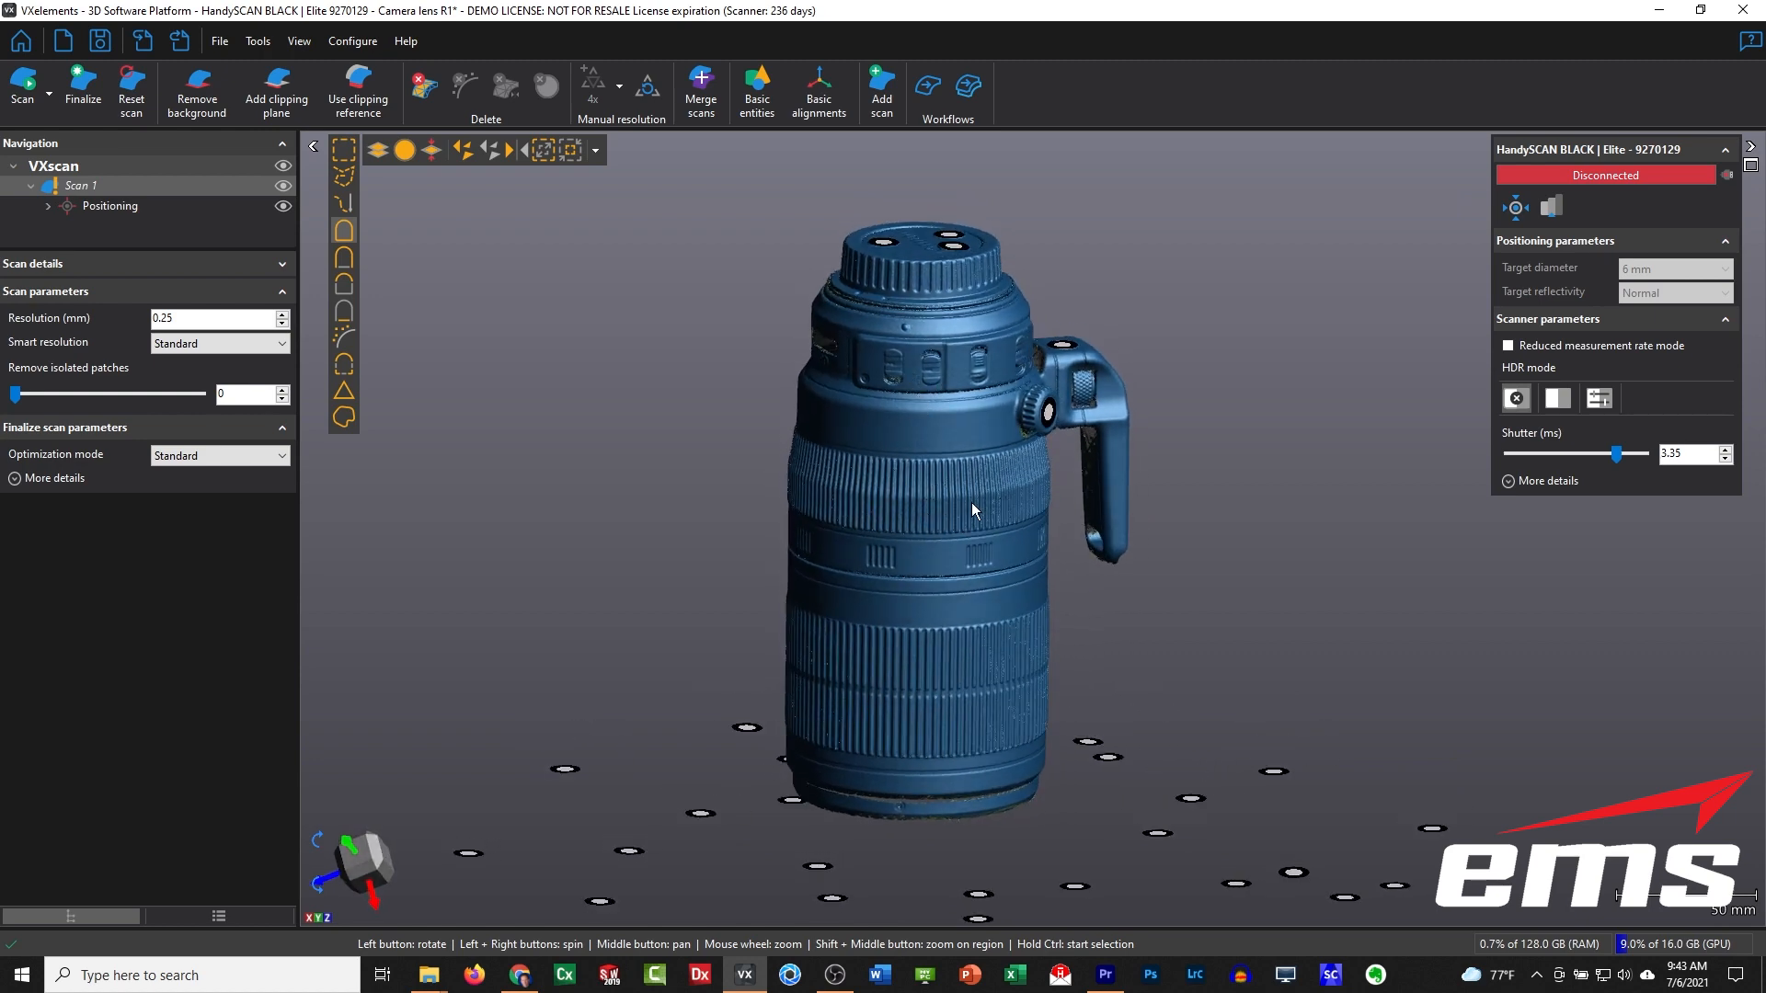
scroll(906, 503, up, 5)
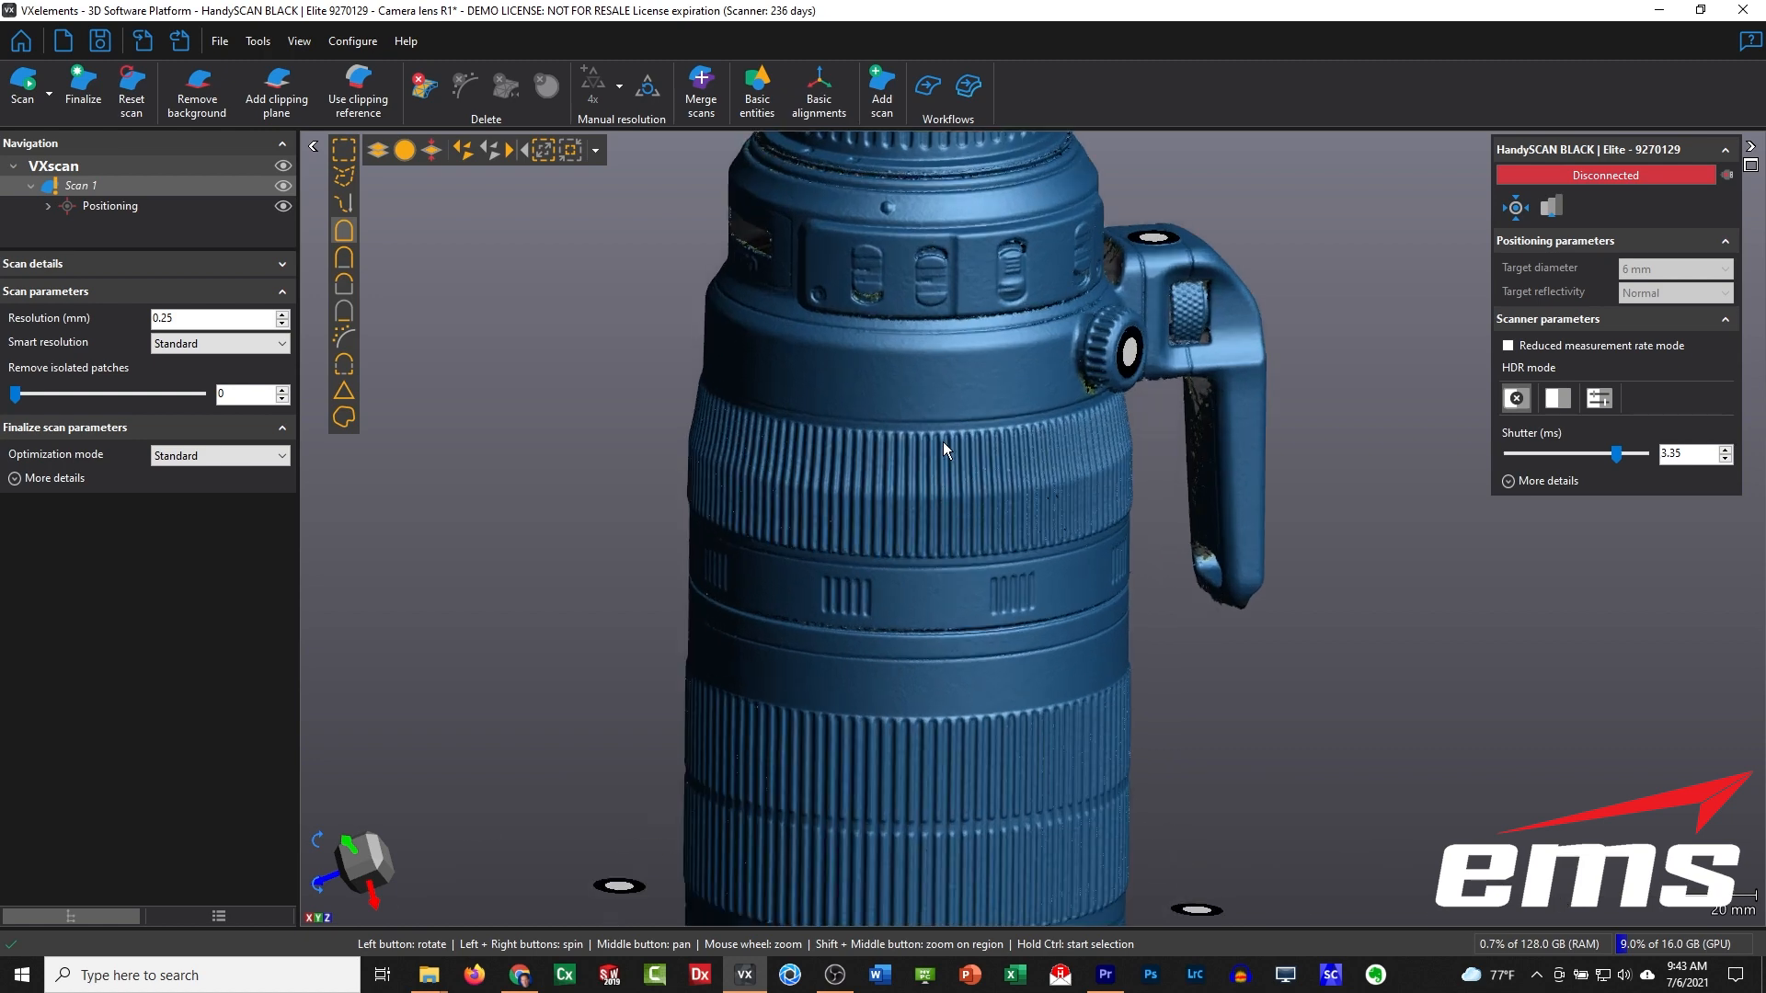
drag(948, 450, 929, 518)
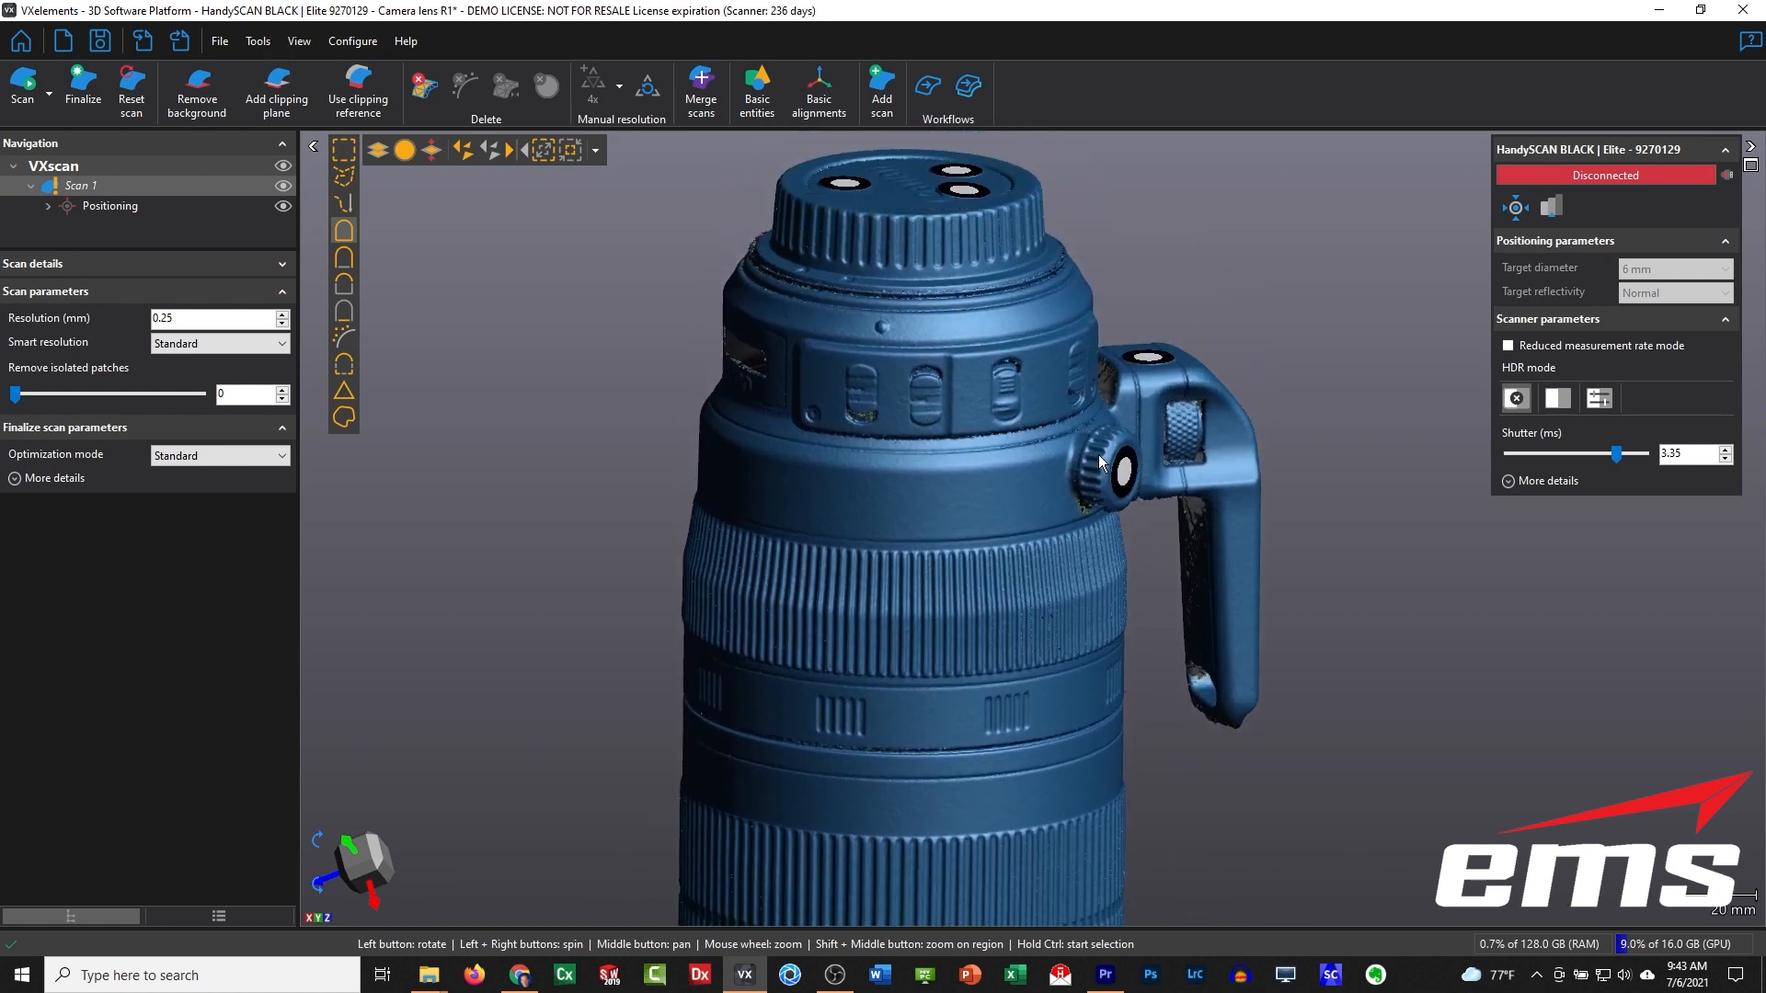
middle_drag(996, 648, 984, 526)
scroll(989, 584, down, 5)
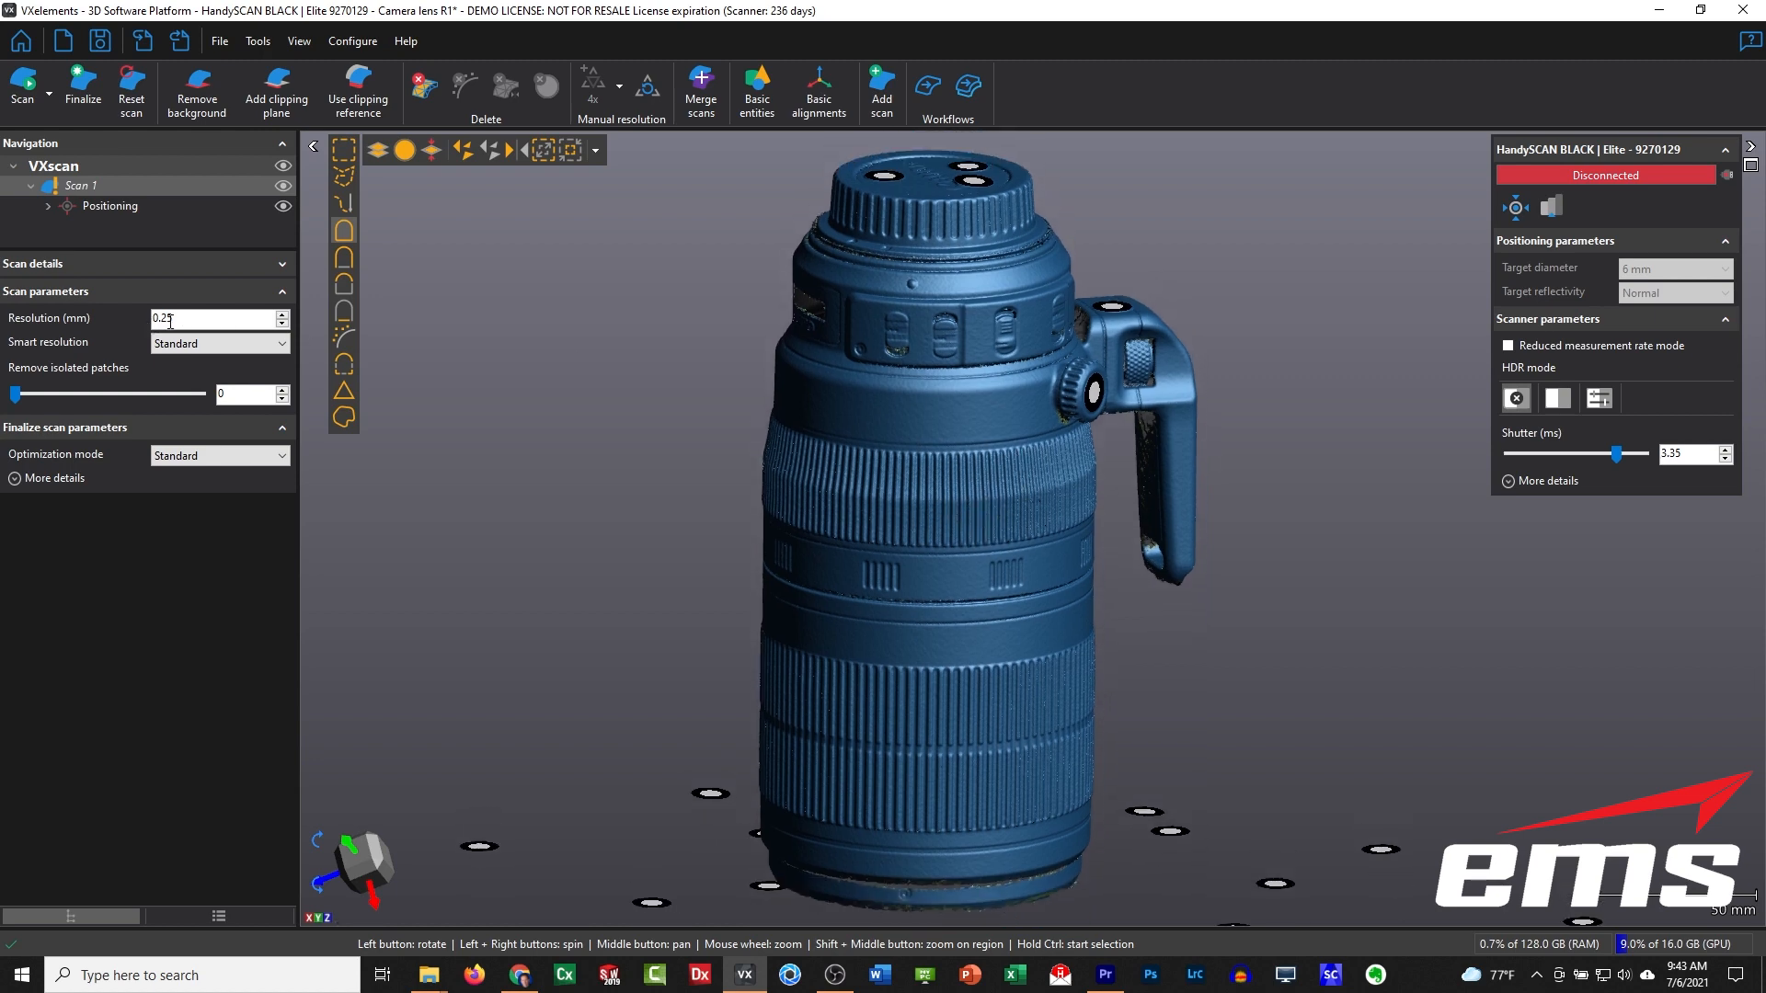
click(219, 916)
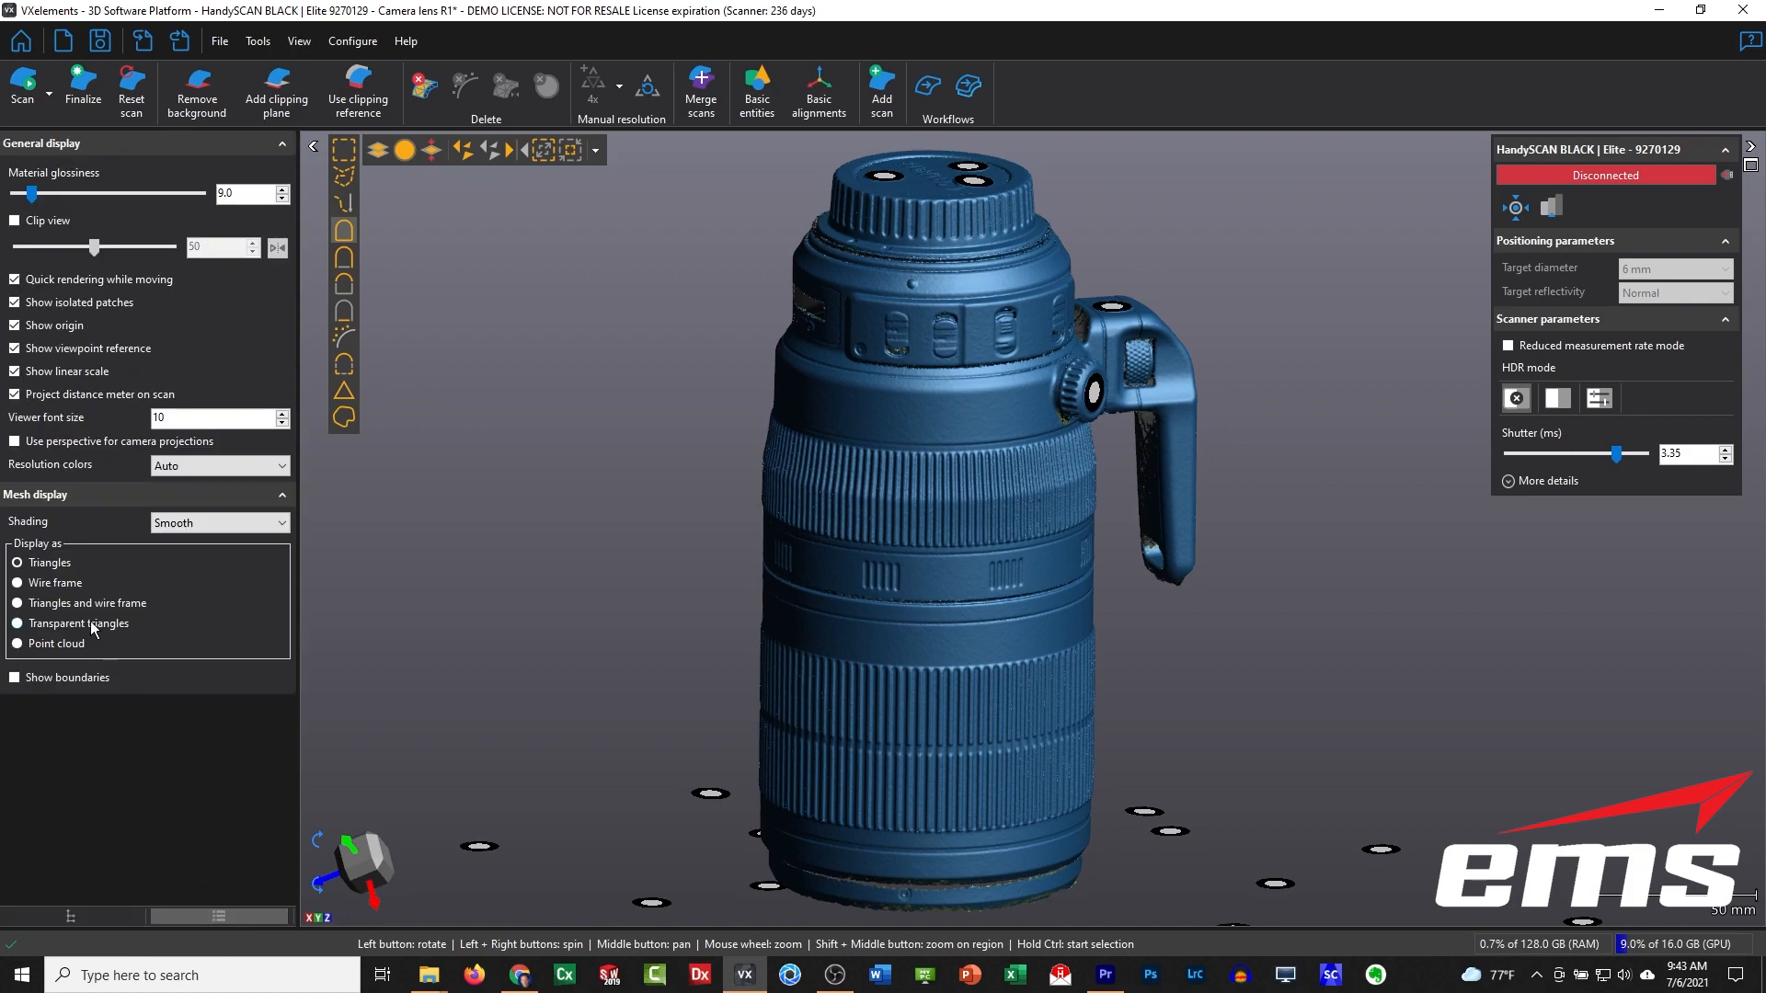
click(18, 603)
scroll(1016, 488, up, 10)
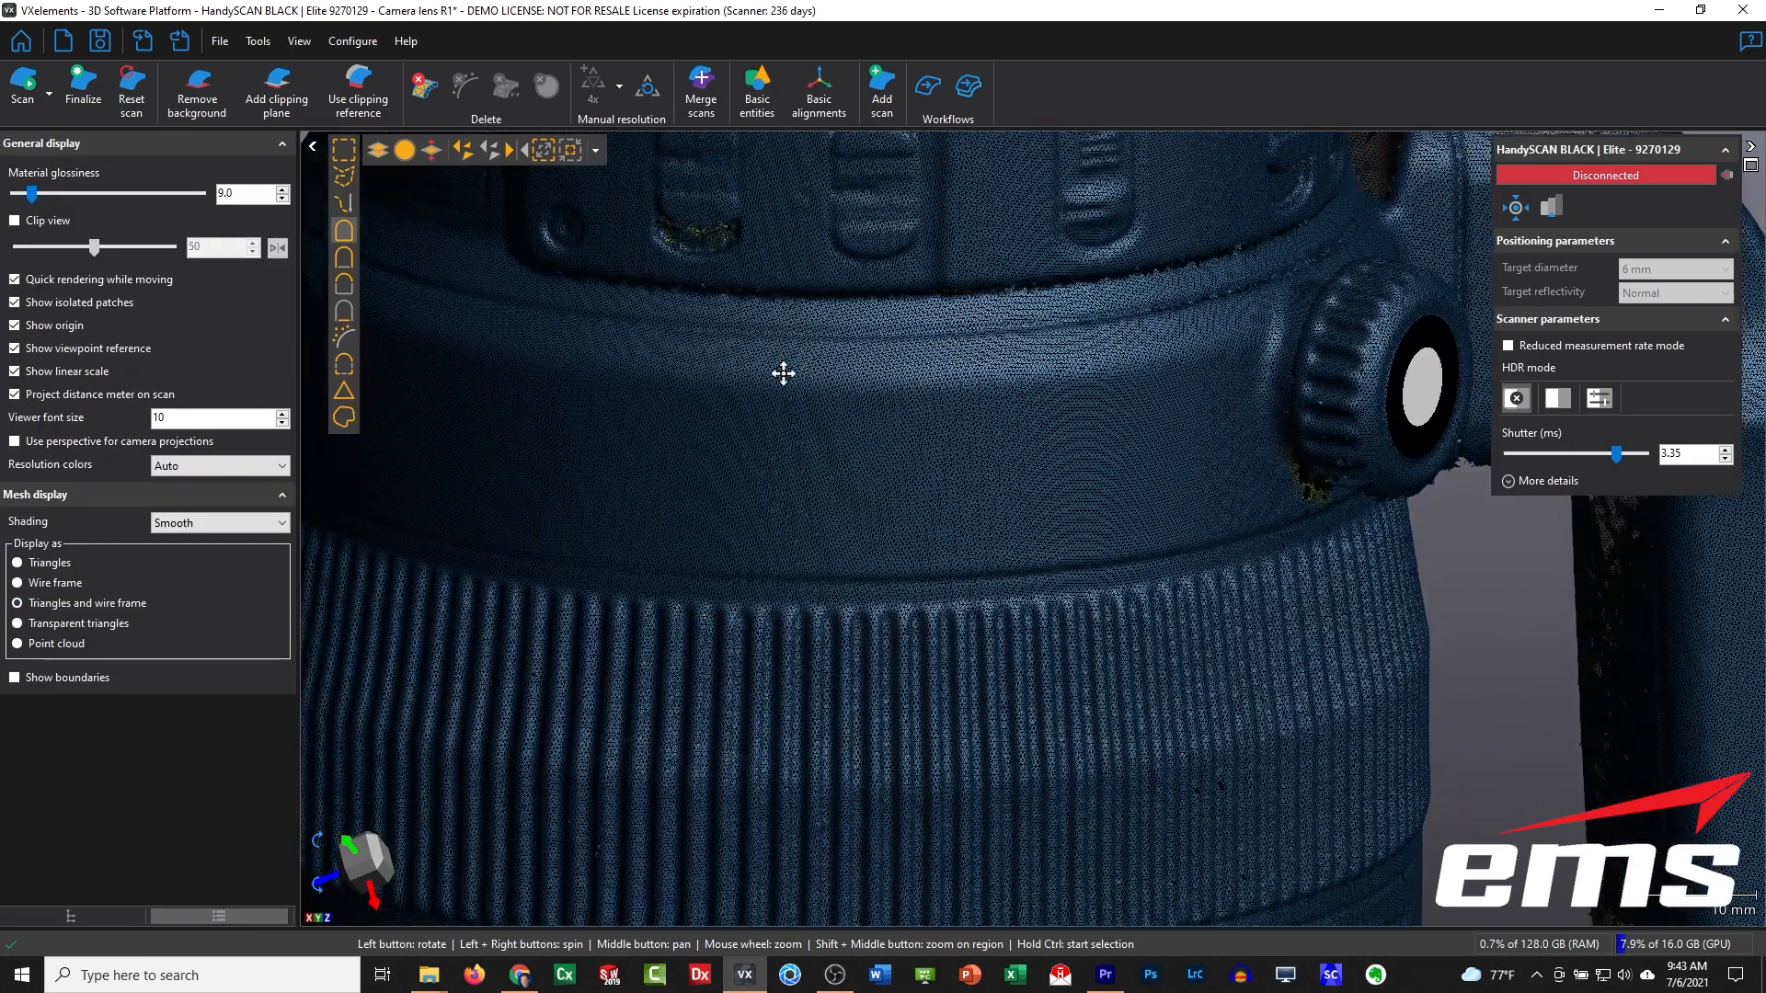
middle_drag(784, 374, 896, 616)
scroll(924, 520, up, 3)
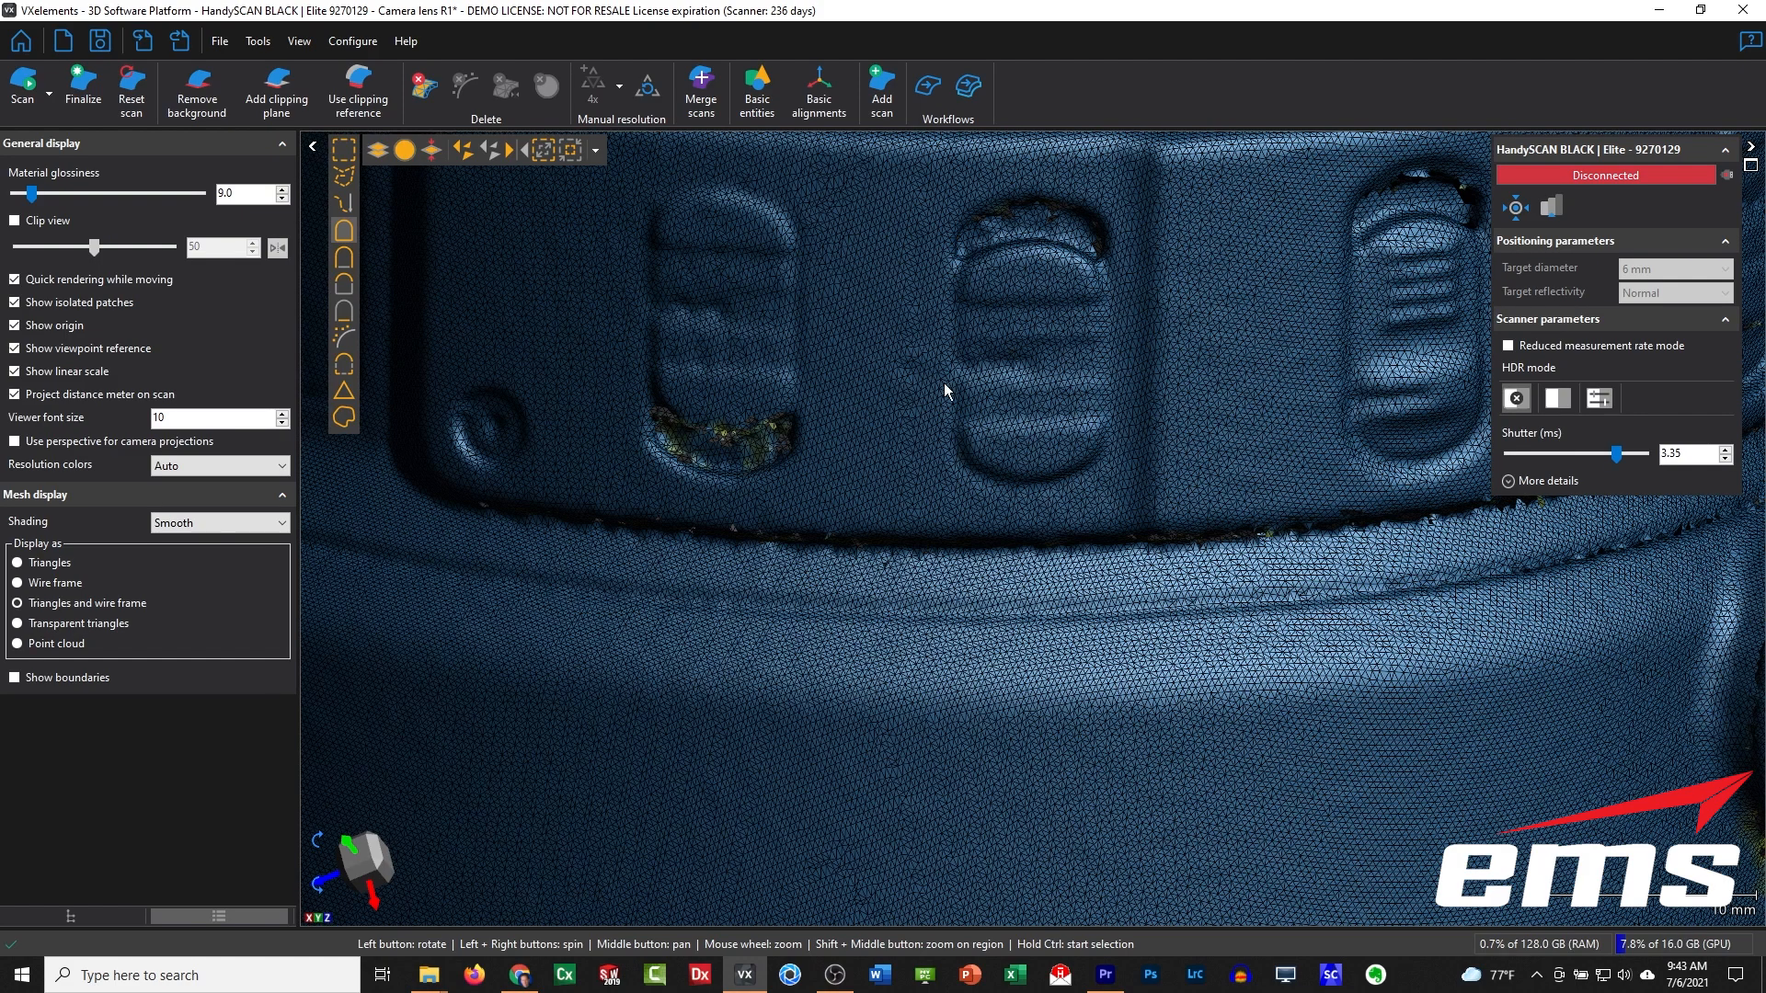
Step: Return the mesh display to plain triangles and go back to the scan tree and parameters
scroll(1010, 615, down, 2)
scroll(1012, 623, down, 5)
drag(1025, 572, 993, 405)
click(56, 563)
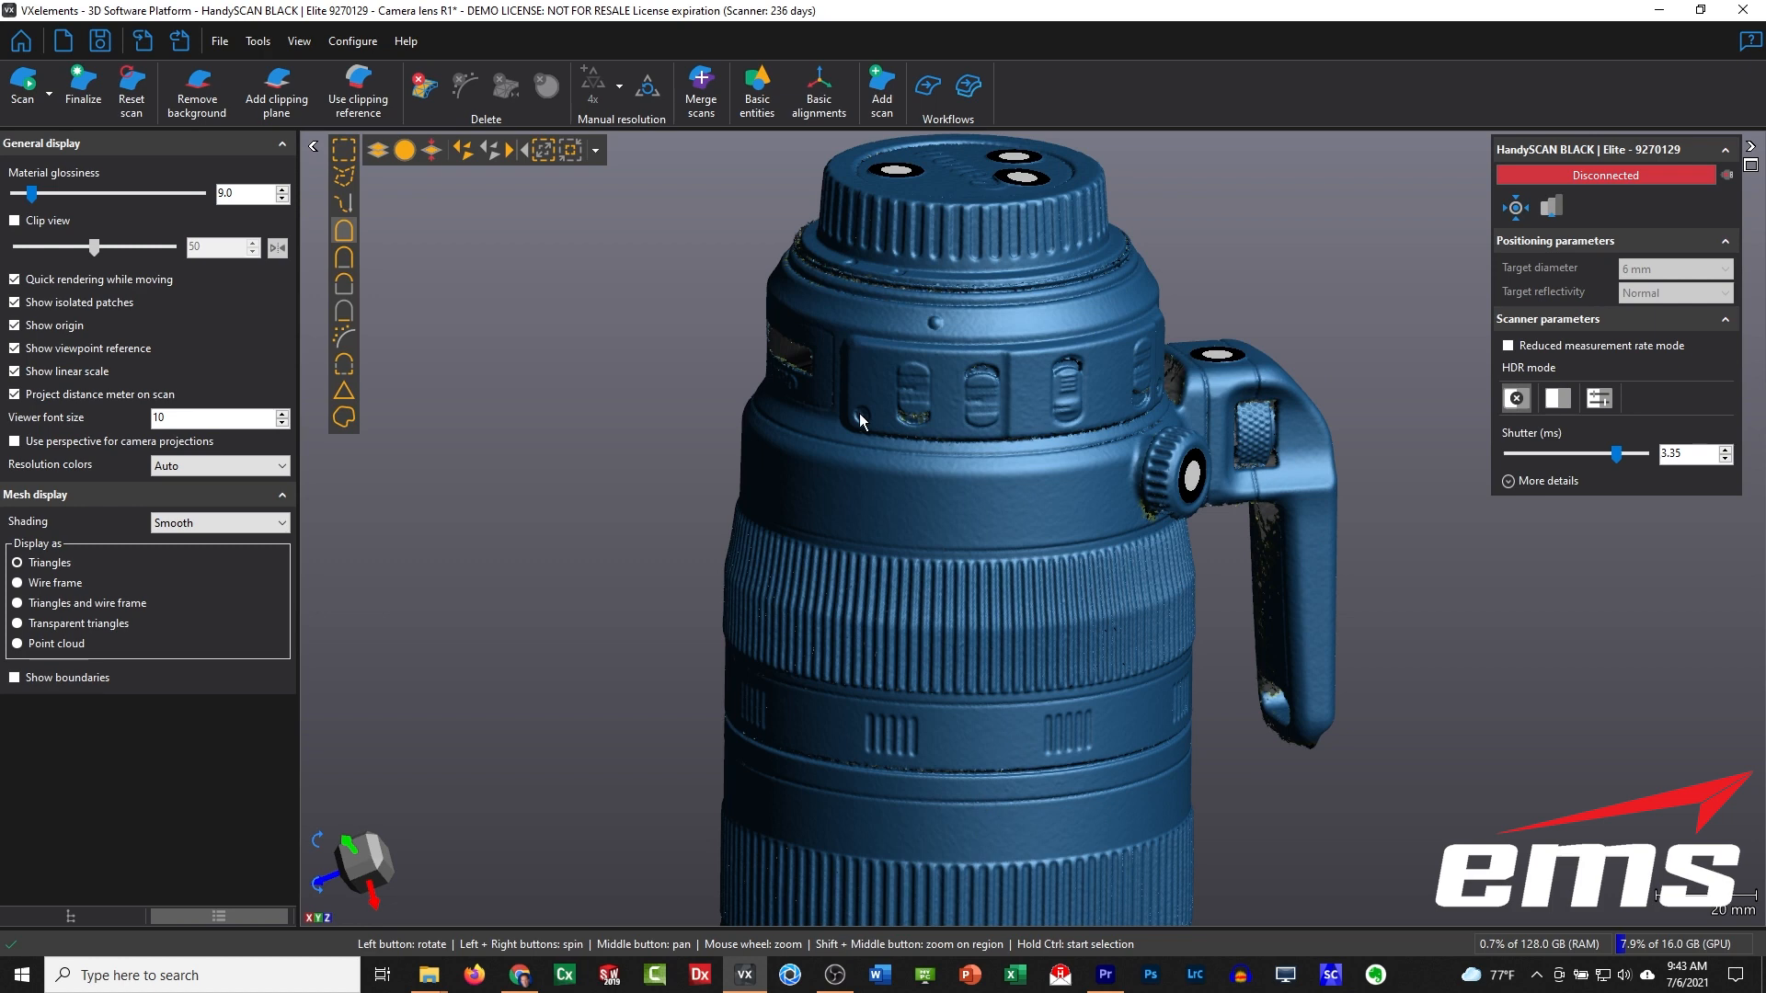
drag(980, 549, 883, 559)
click(71, 916)
scroll(938, 666, down, 5)
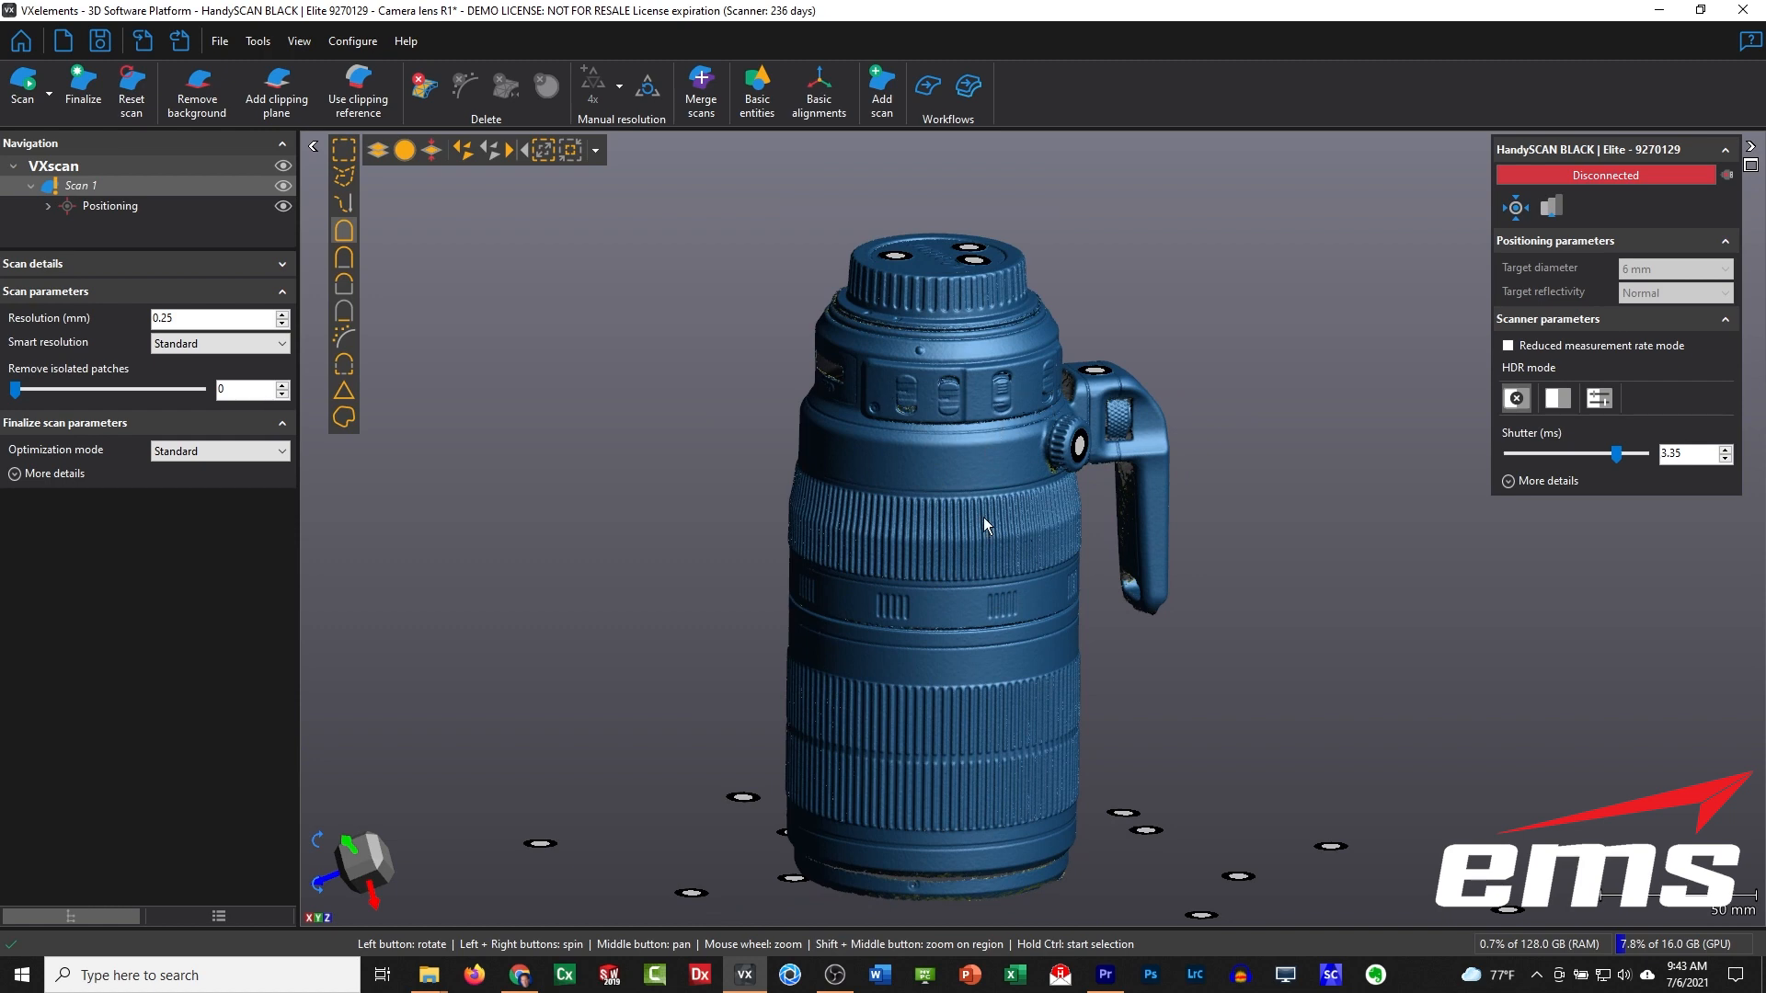
Step: Expand the scan details to check the triangle, vertex and target counts
scroll(984, 473, up, 2)
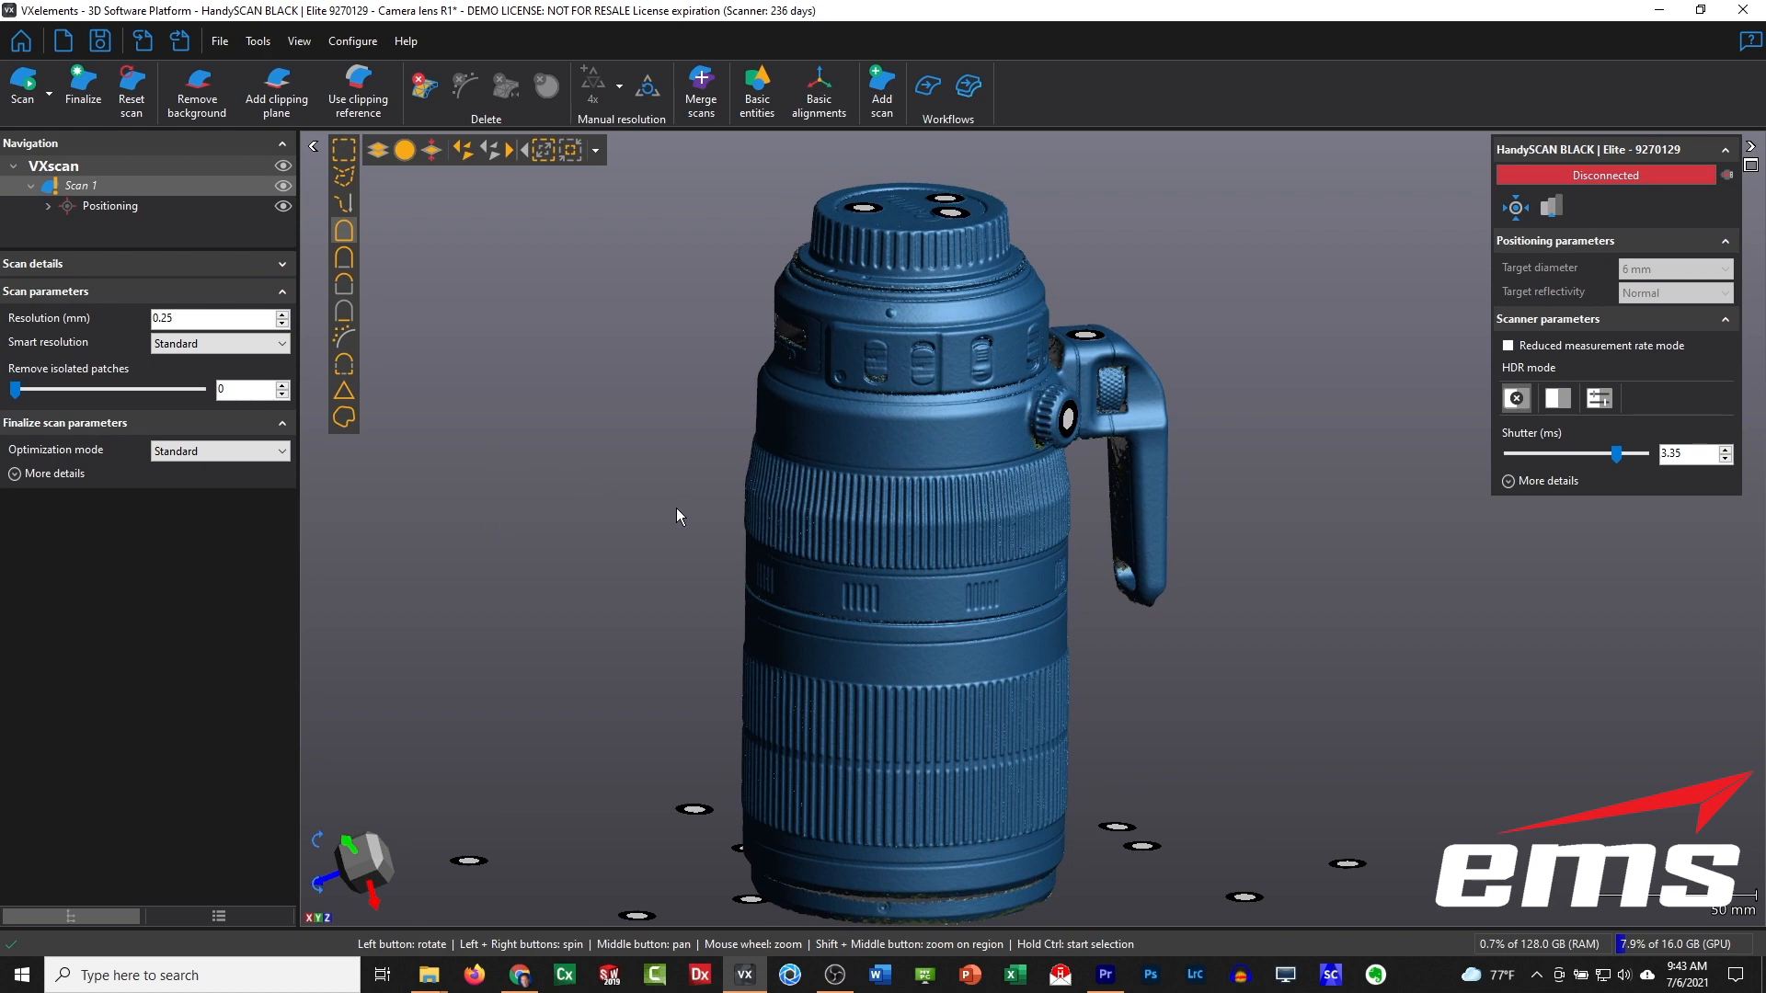
middle_drag(880, 430, 875, 414)
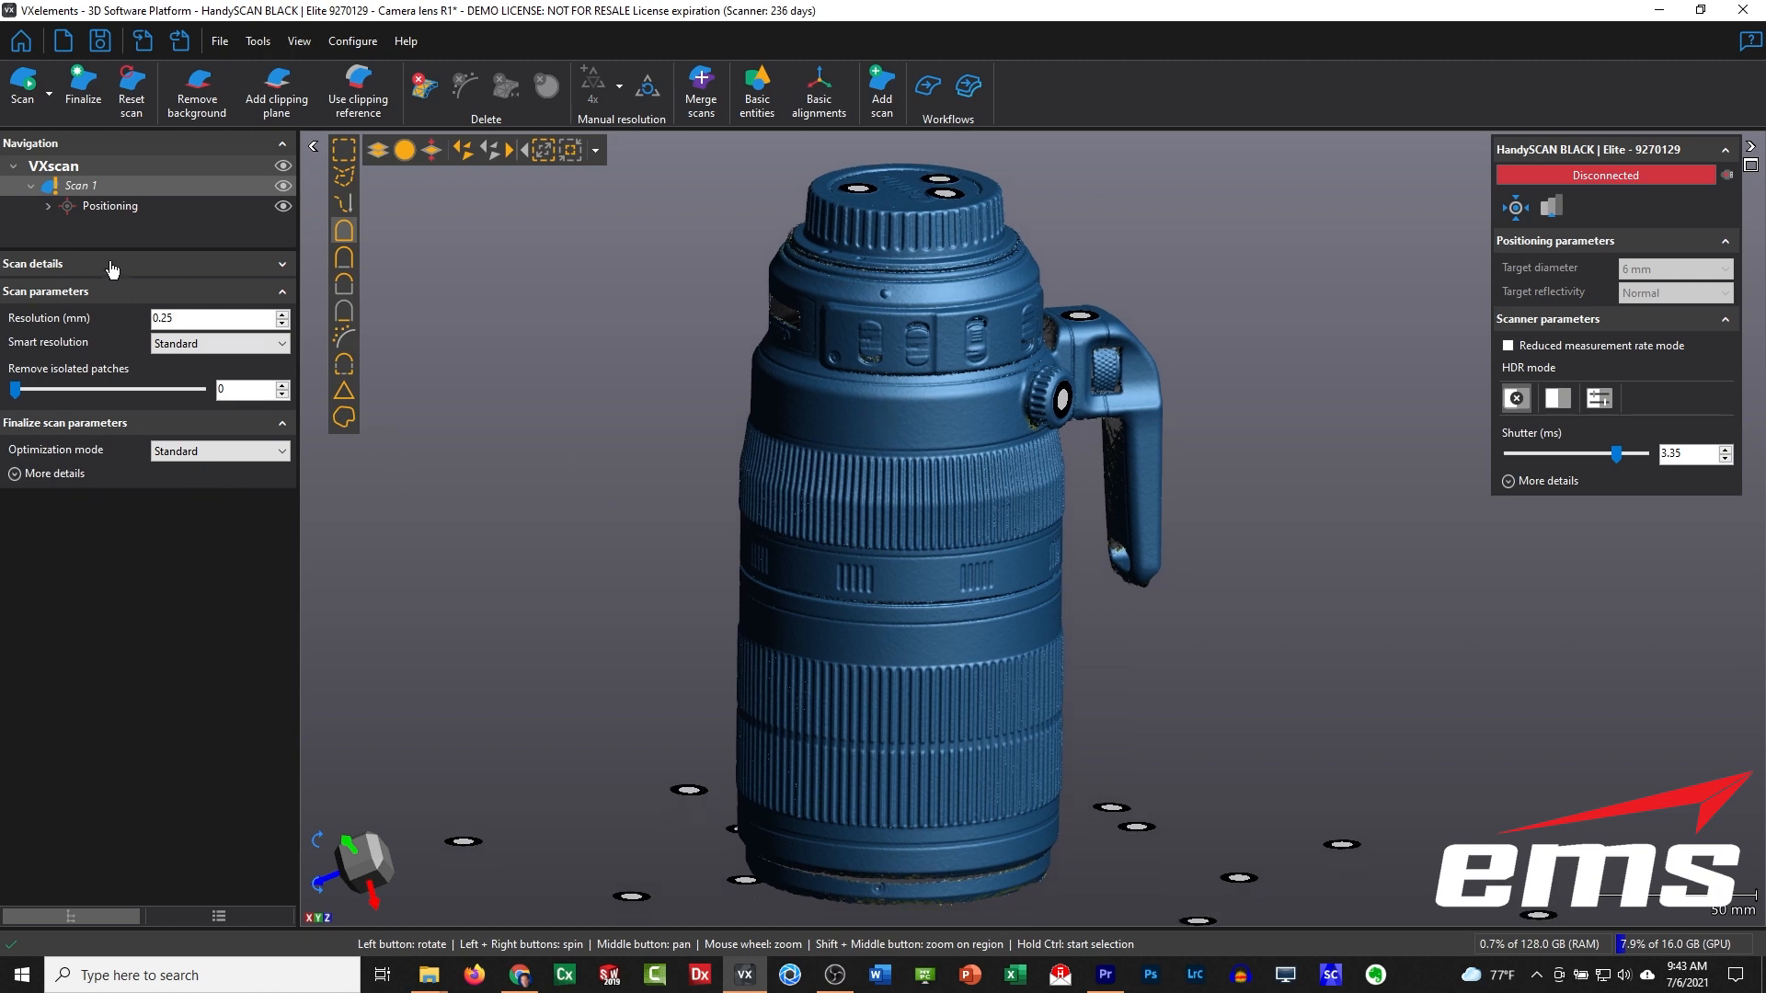
click(281, 265)
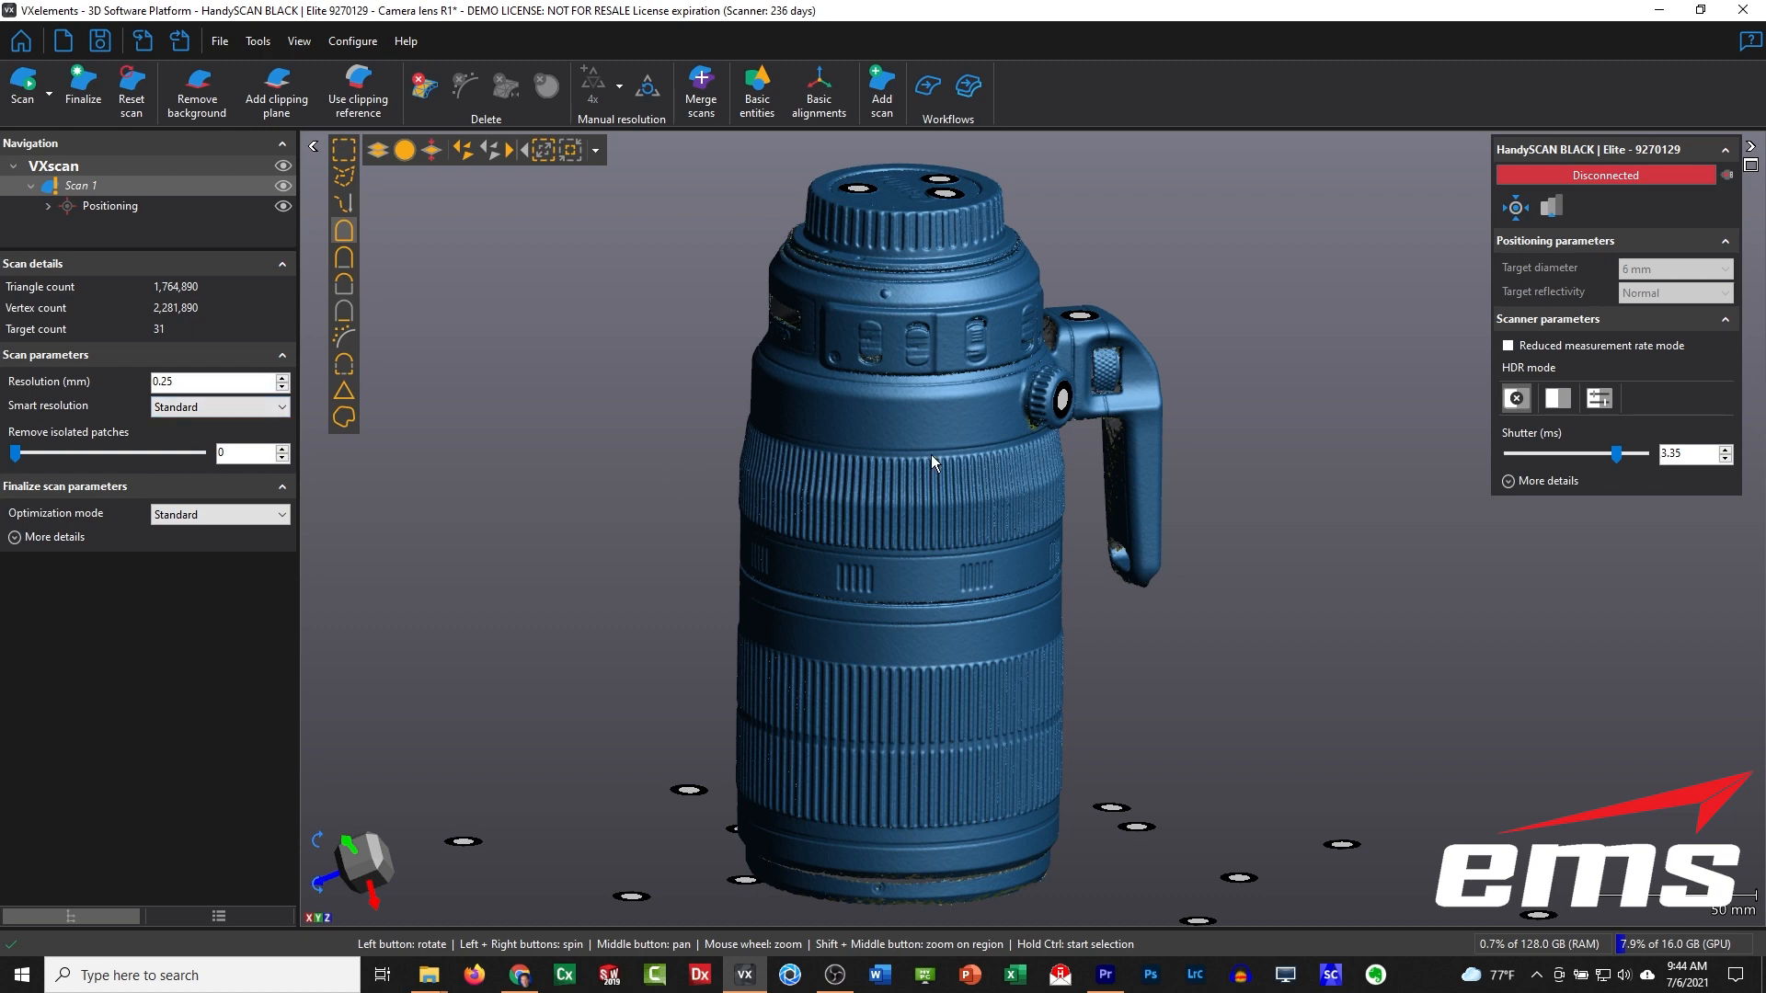
drag(930, 455, 908, 457)
Step: Keep Smart resolution at Standard, set the resolution to 0.5 mm and finalize the scan
click(207, 406)
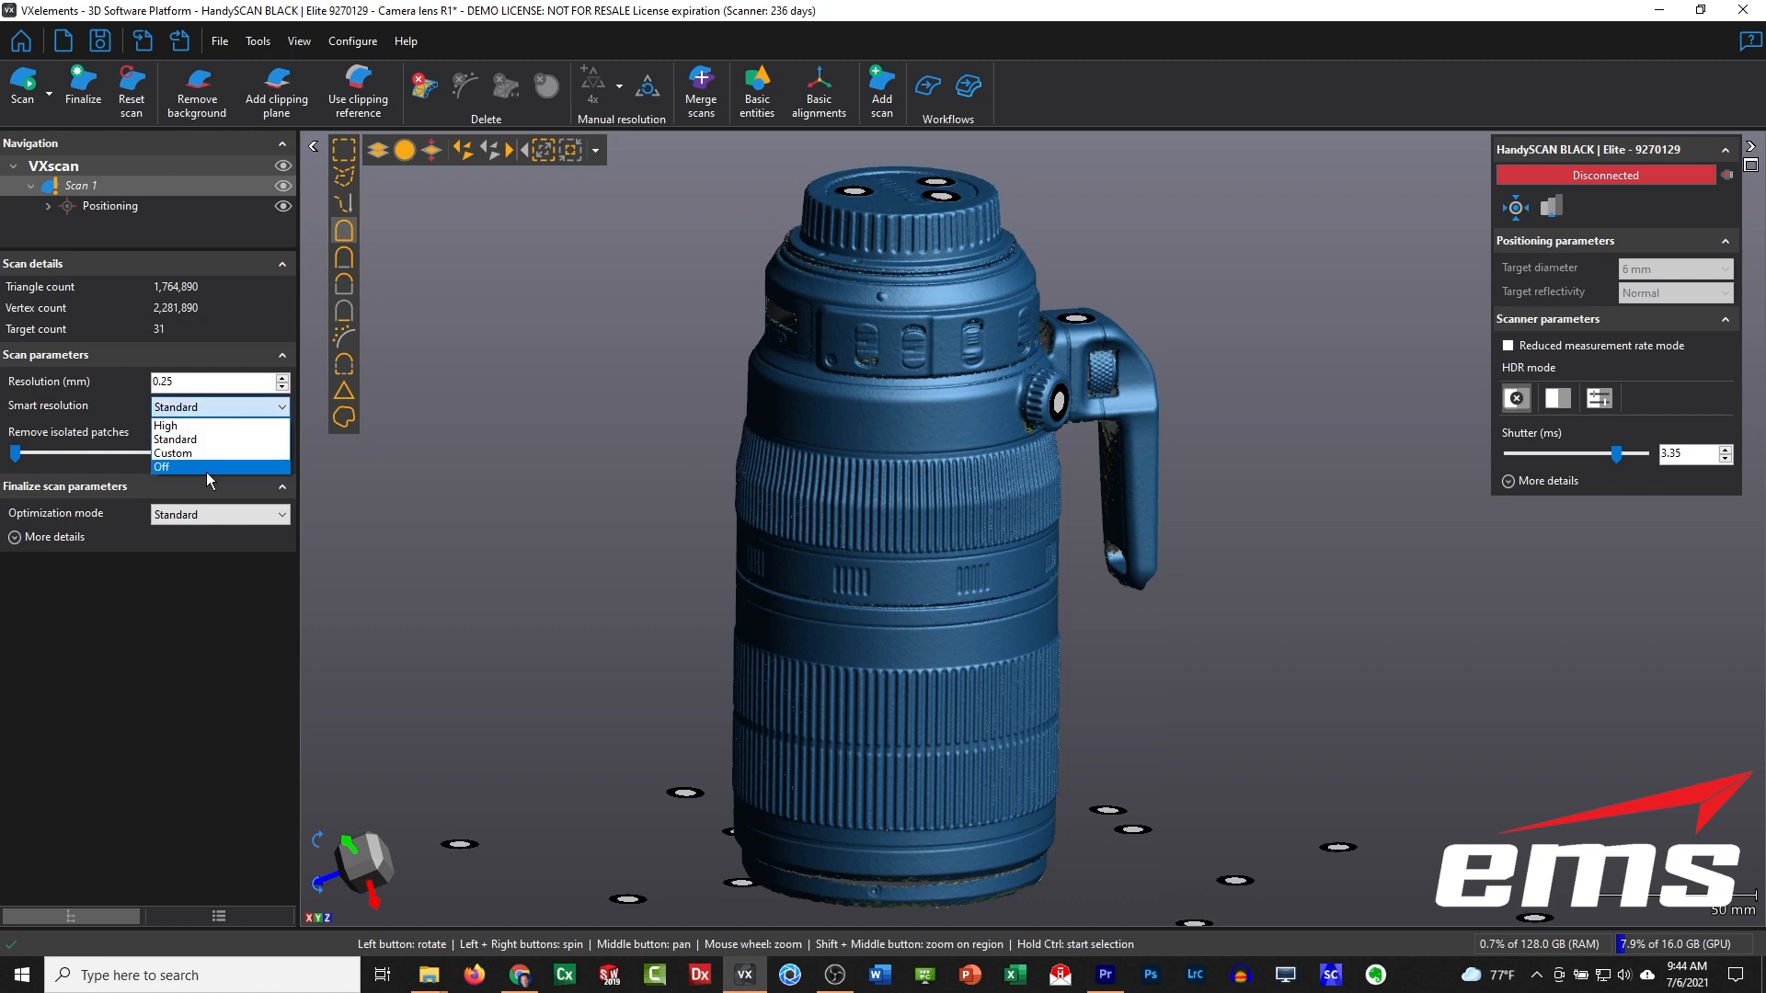
click(206, 440)
drag(177, 382, 145, 385)
text(.)
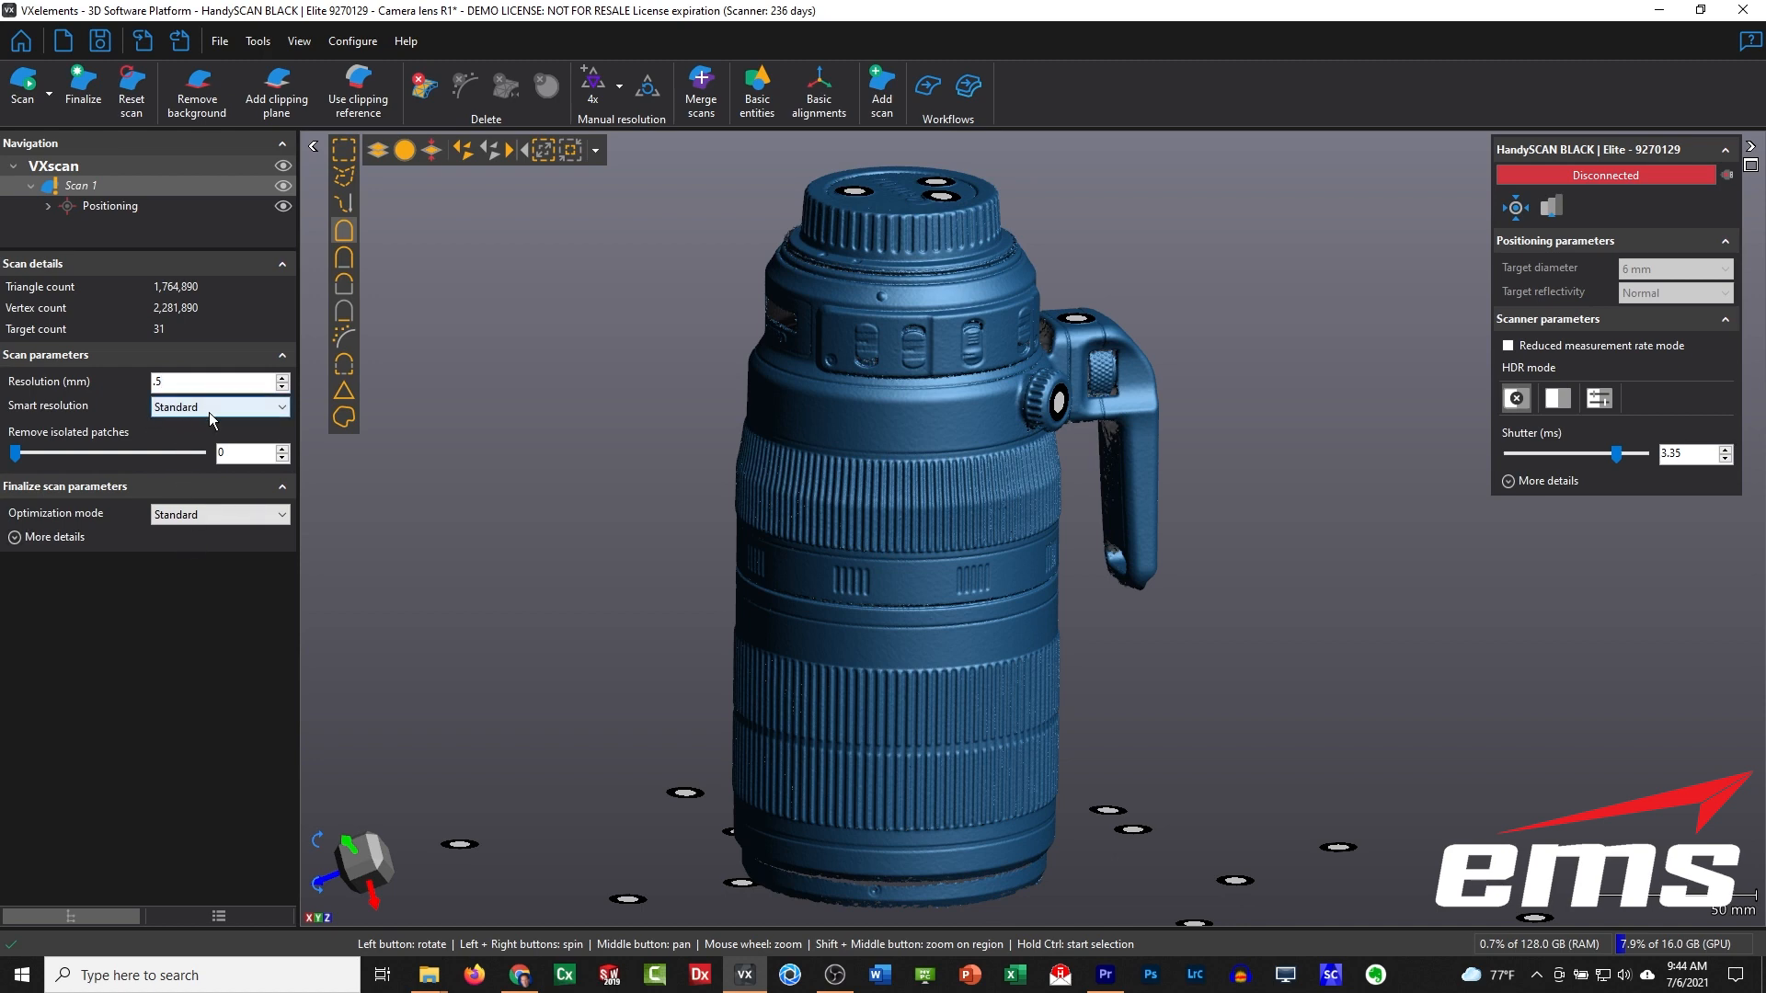
click(84, 108)
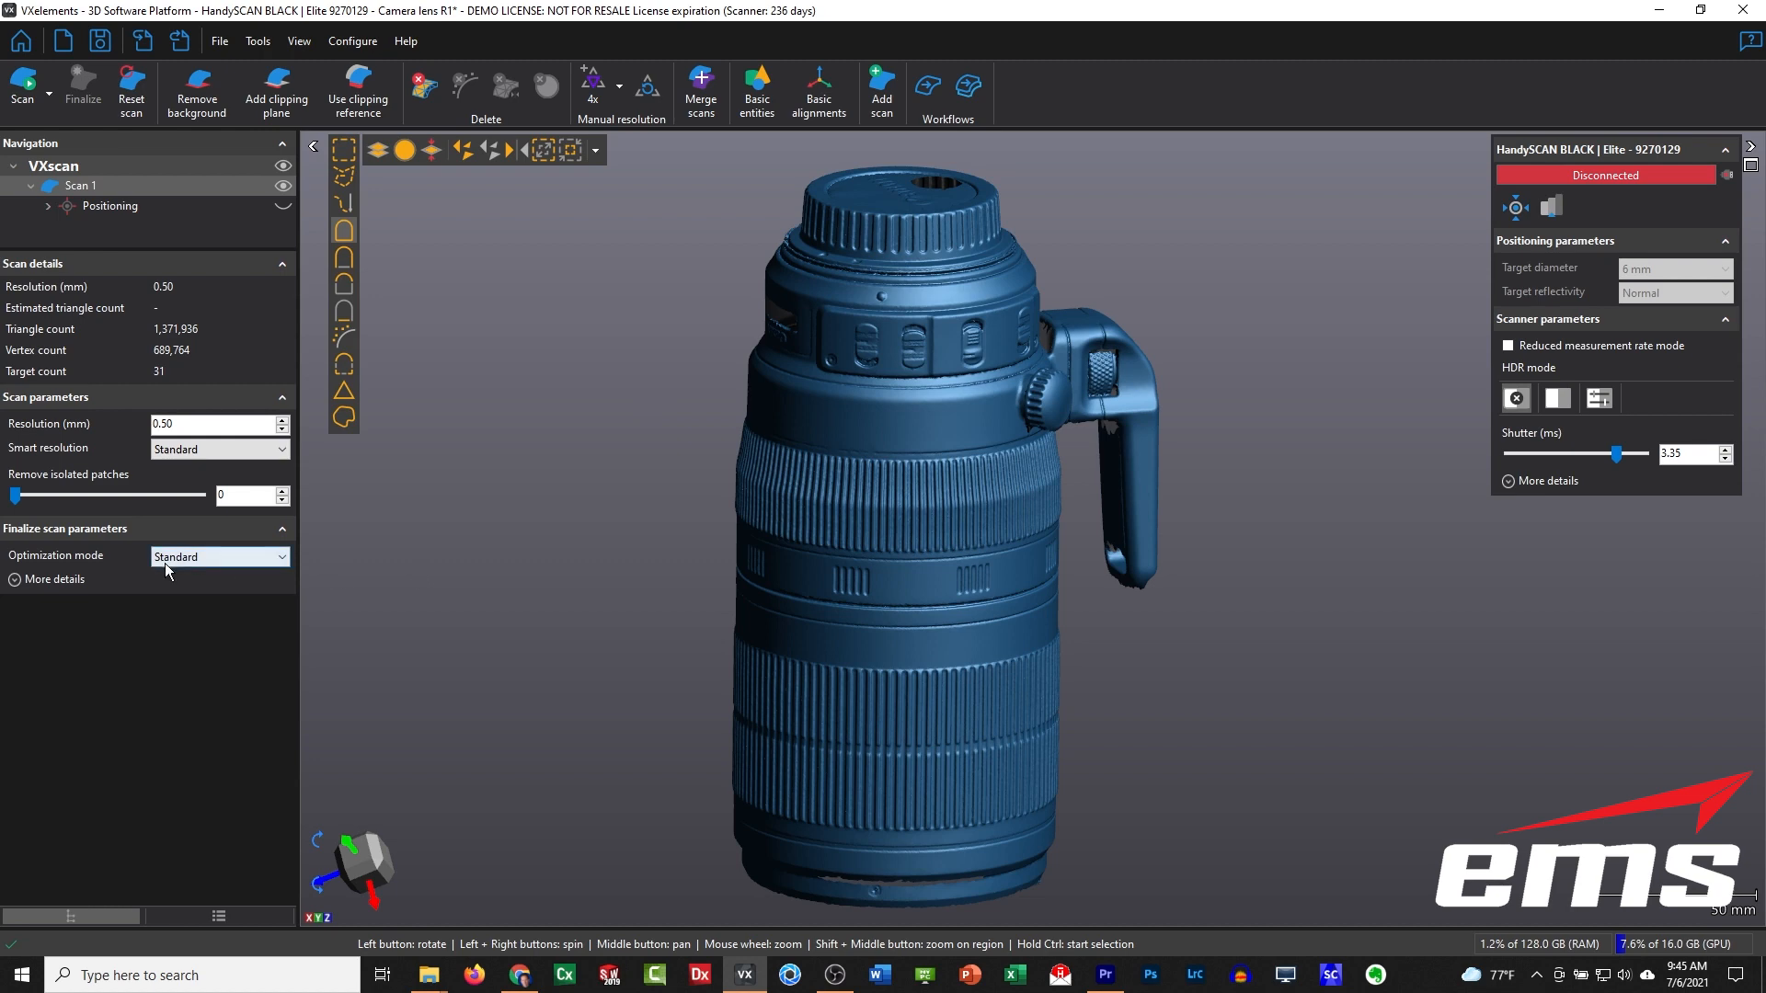
Step: Display the finalized lens as triangles and wire frame and examine the triangles on the switches and ribbed ring
click(221, 917)
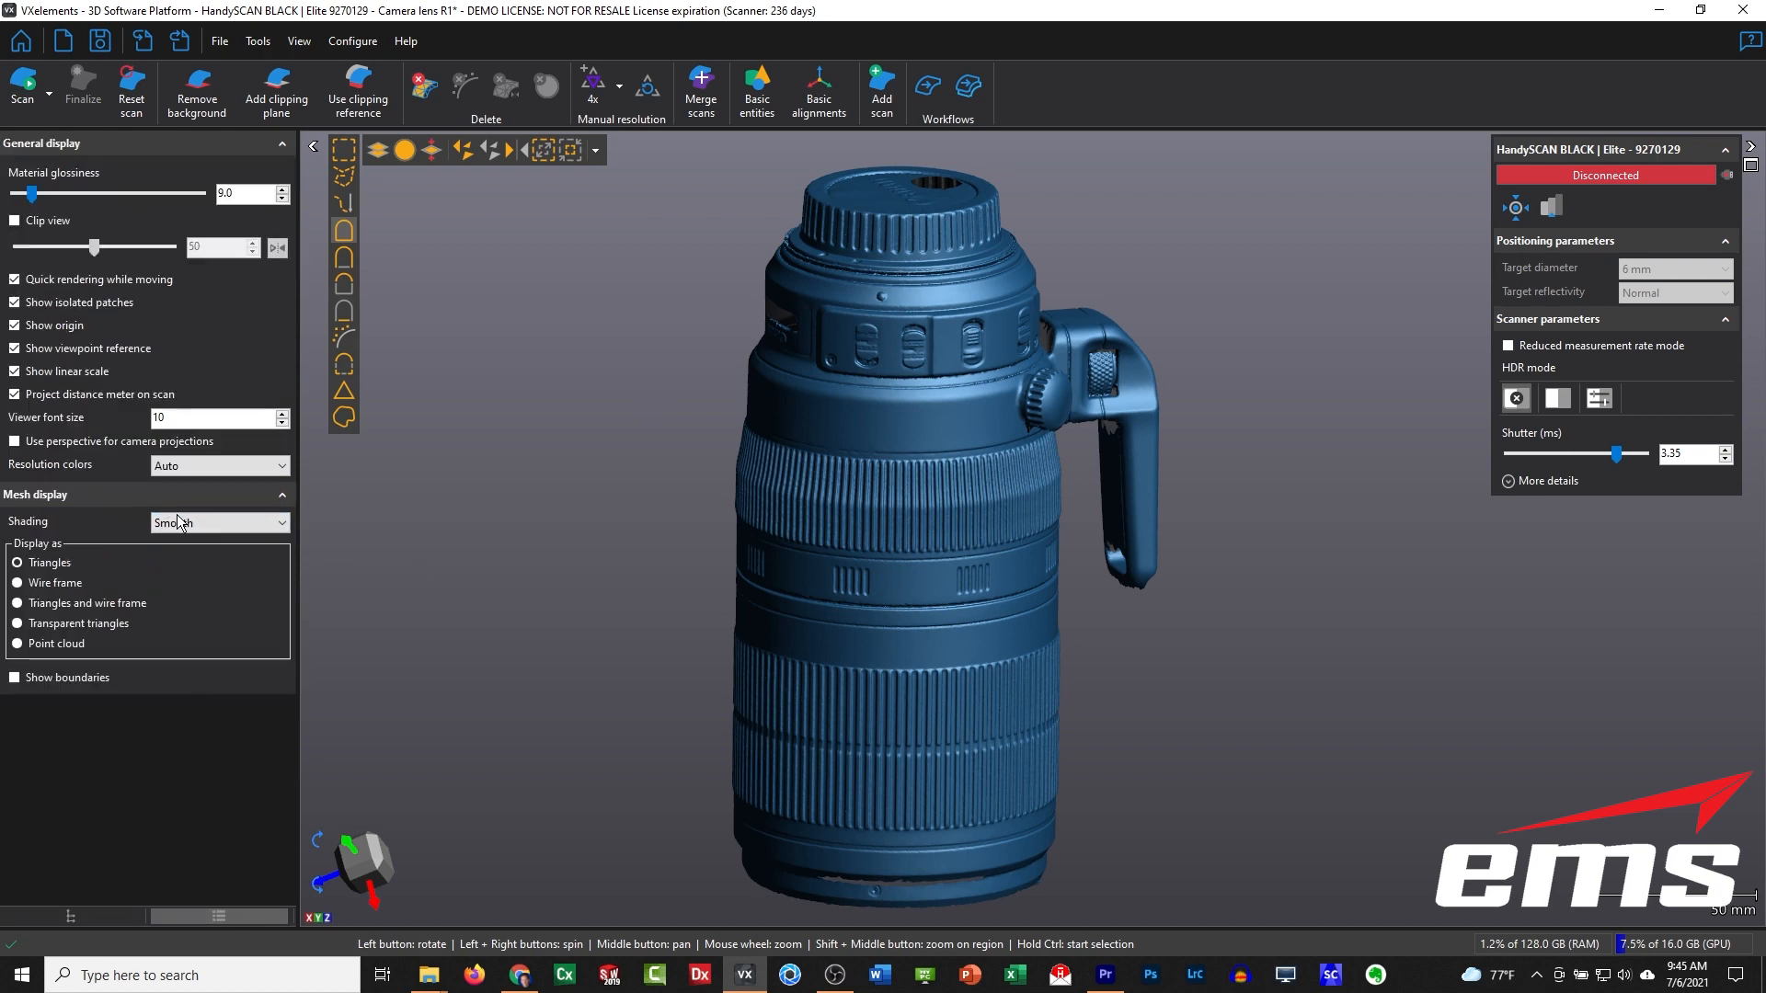
click(56, 603)
scroll(906, 368, up, 10)
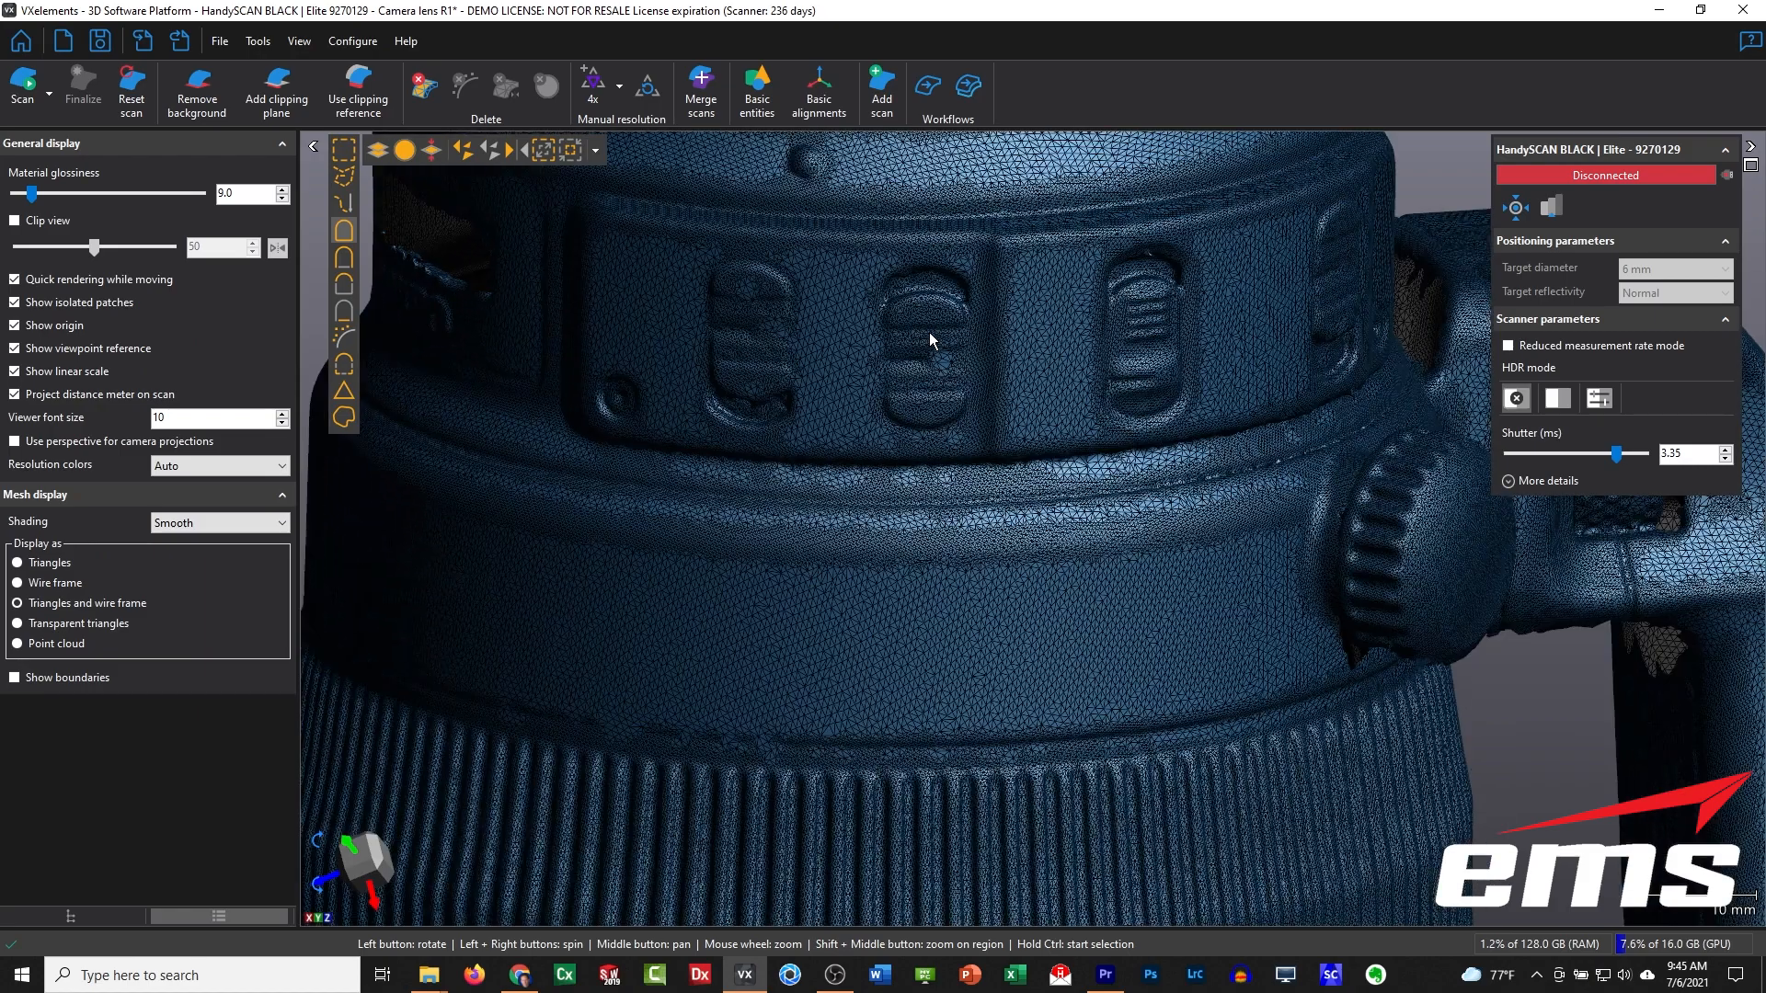
scroll(914, 416, up, 5)
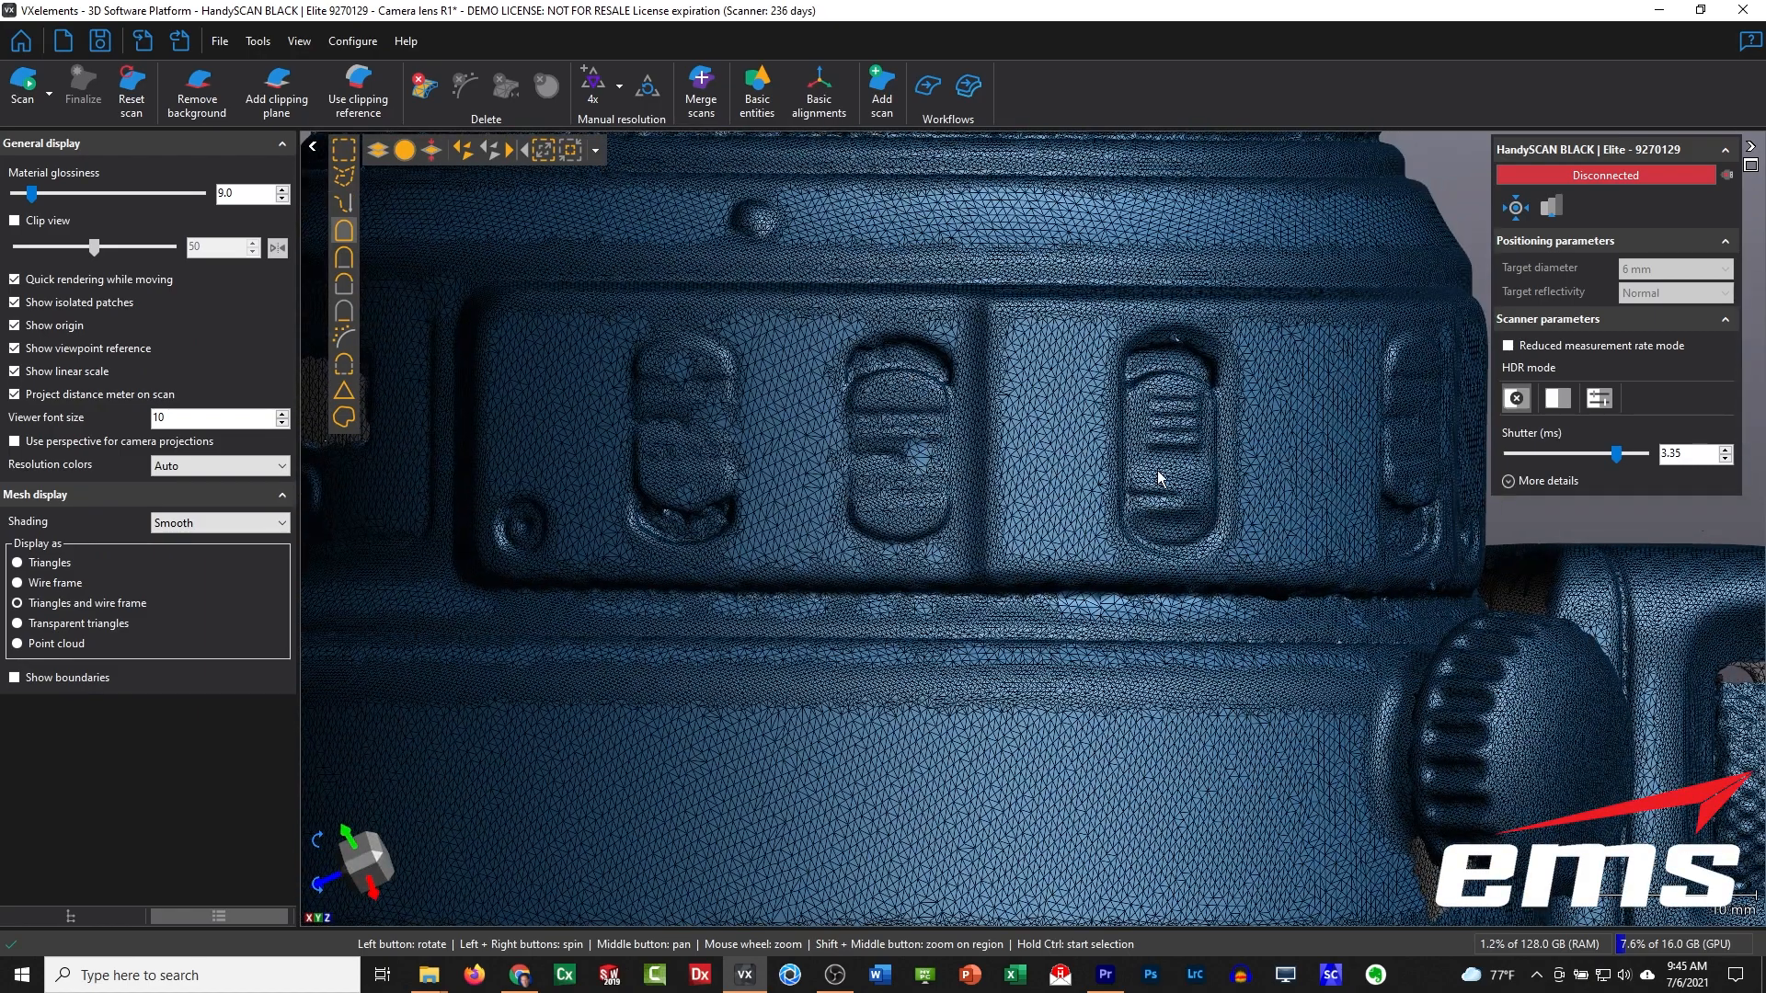
middle_drag(809, 267, 847, 607)
scroll(931, 596, down, 5)
scroll(948, 691, up, 3)
scroll(948, 691, up, 6)
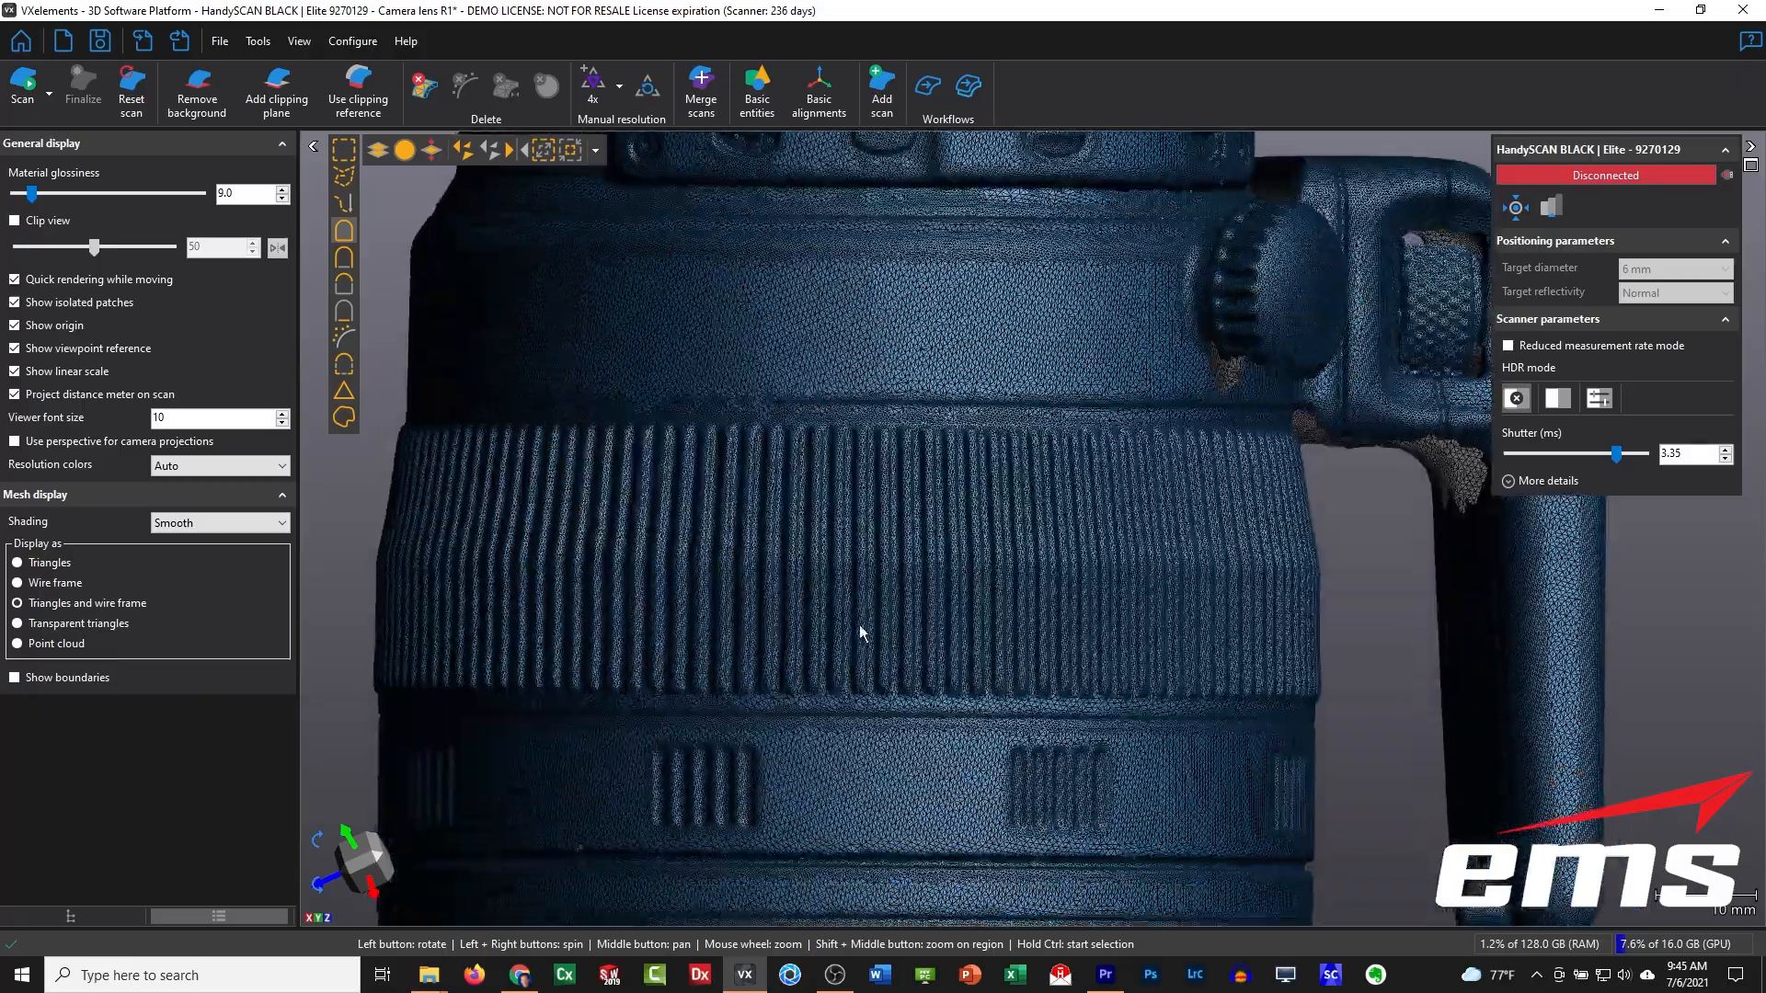
scroll(862, 505, down, 5)
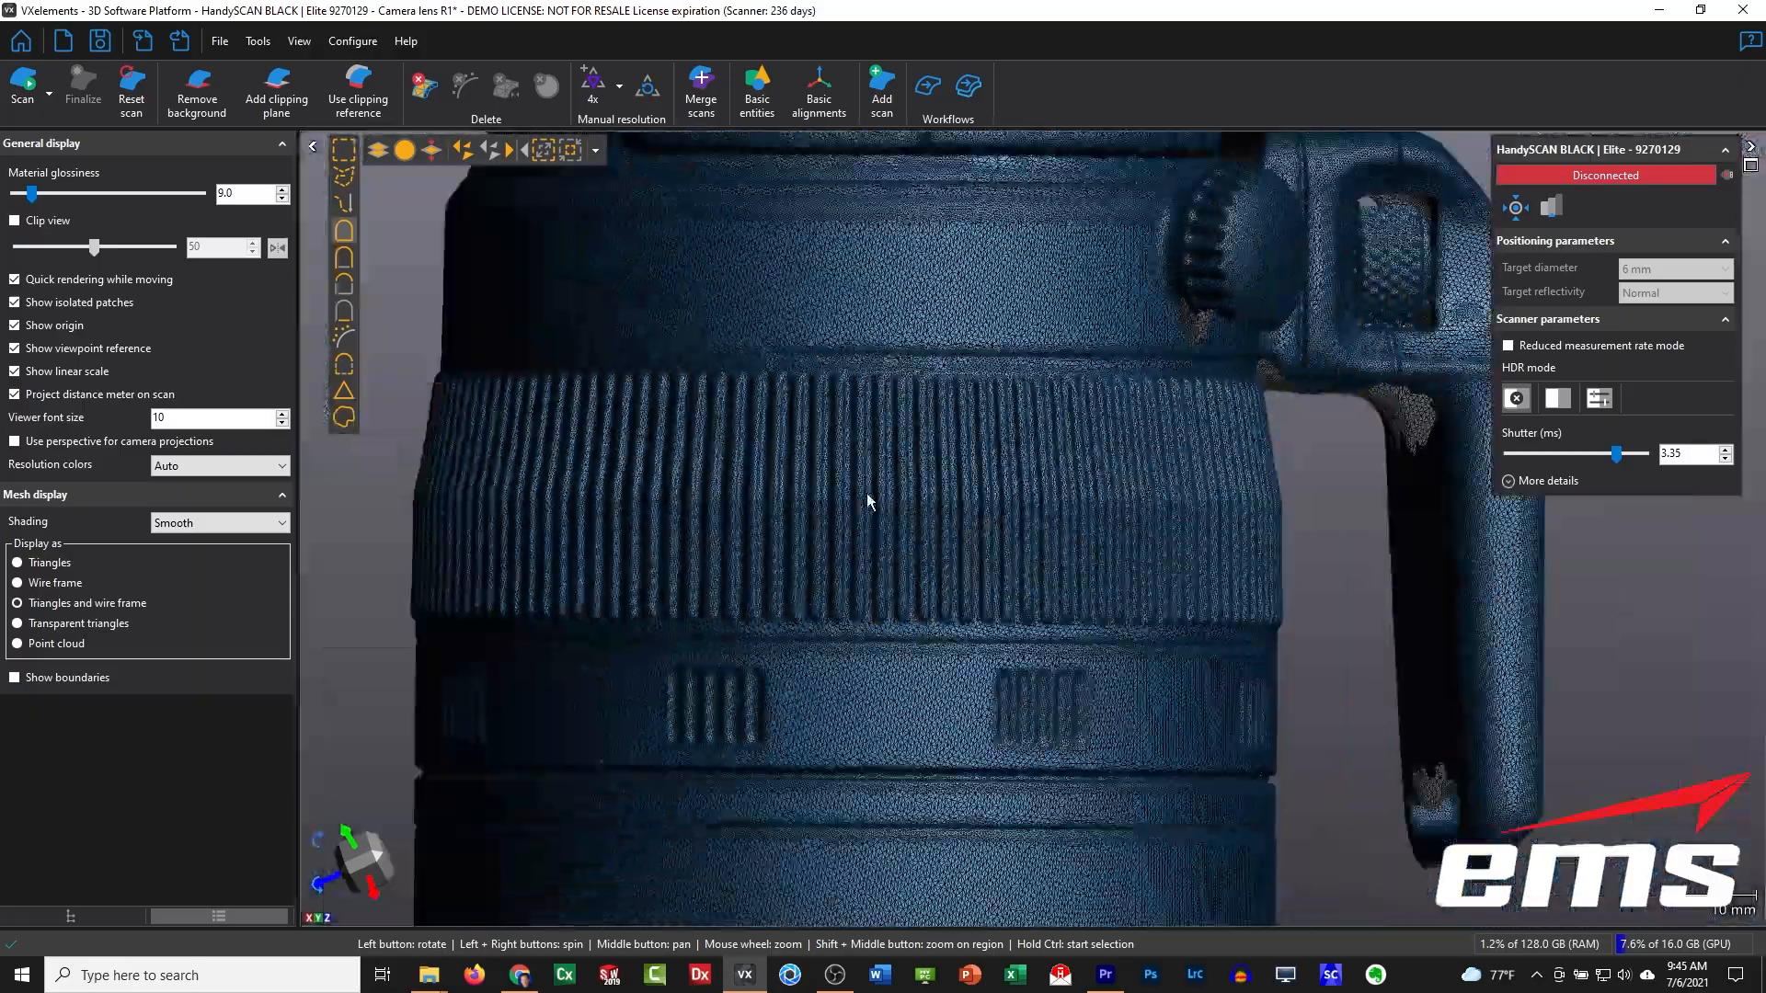
scroll(883, 460, down, 5)
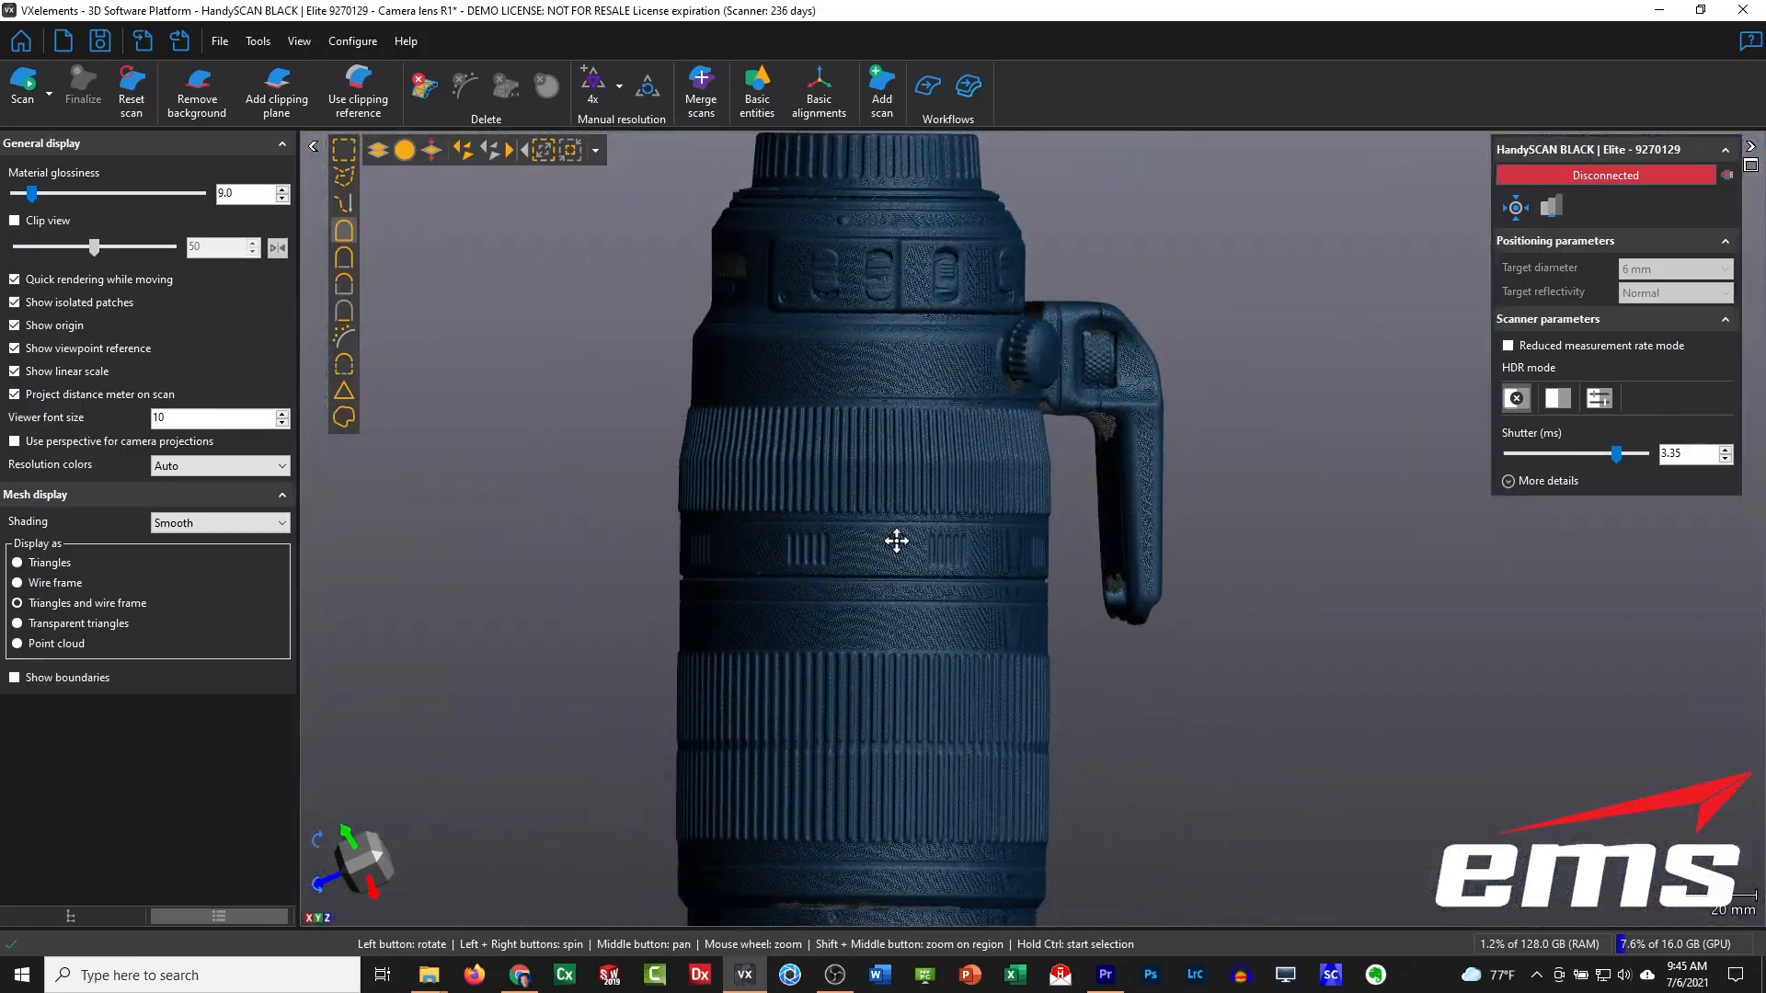
drag(888, 386, 844, 439)
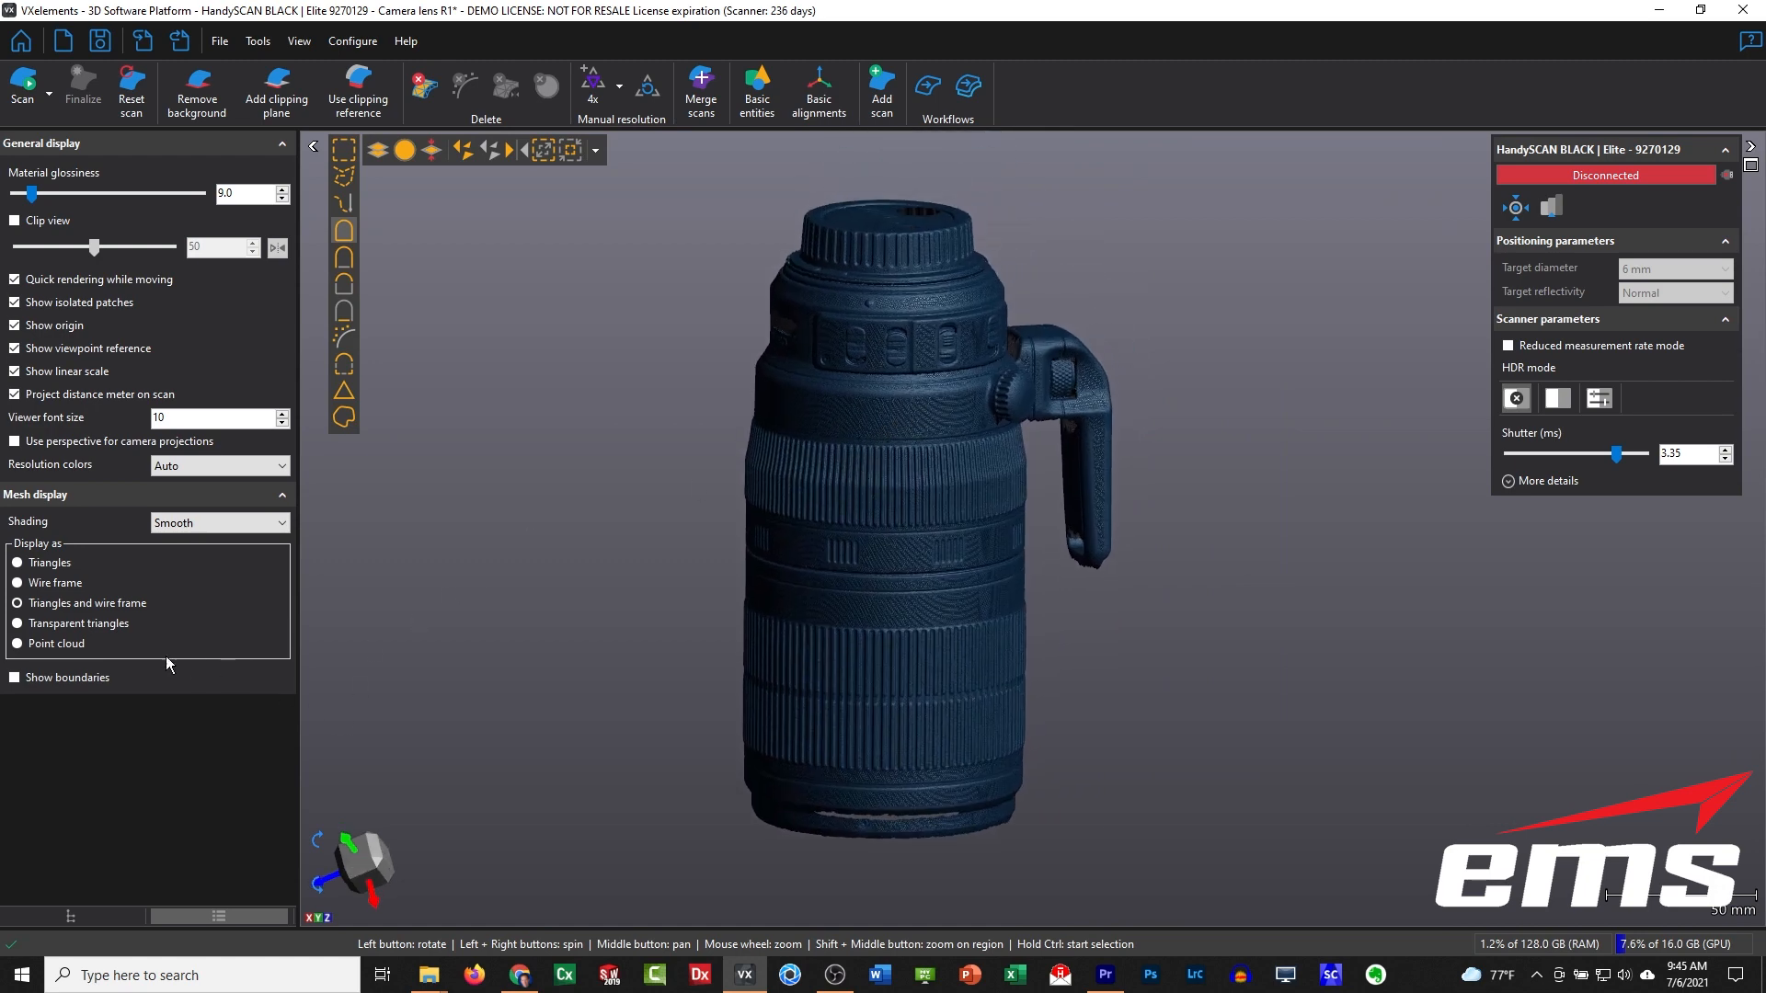
Step: Compare the mesh shown as plain triangles and as triangles with wire frame, and return to the scan parameters near the switches
click(41, 563)
click(67, 607)
click(115, 918)
scroll(881, 467, up, 5)
scroll(883, 442, up, 2)
drag(895, 371, 983, 599)
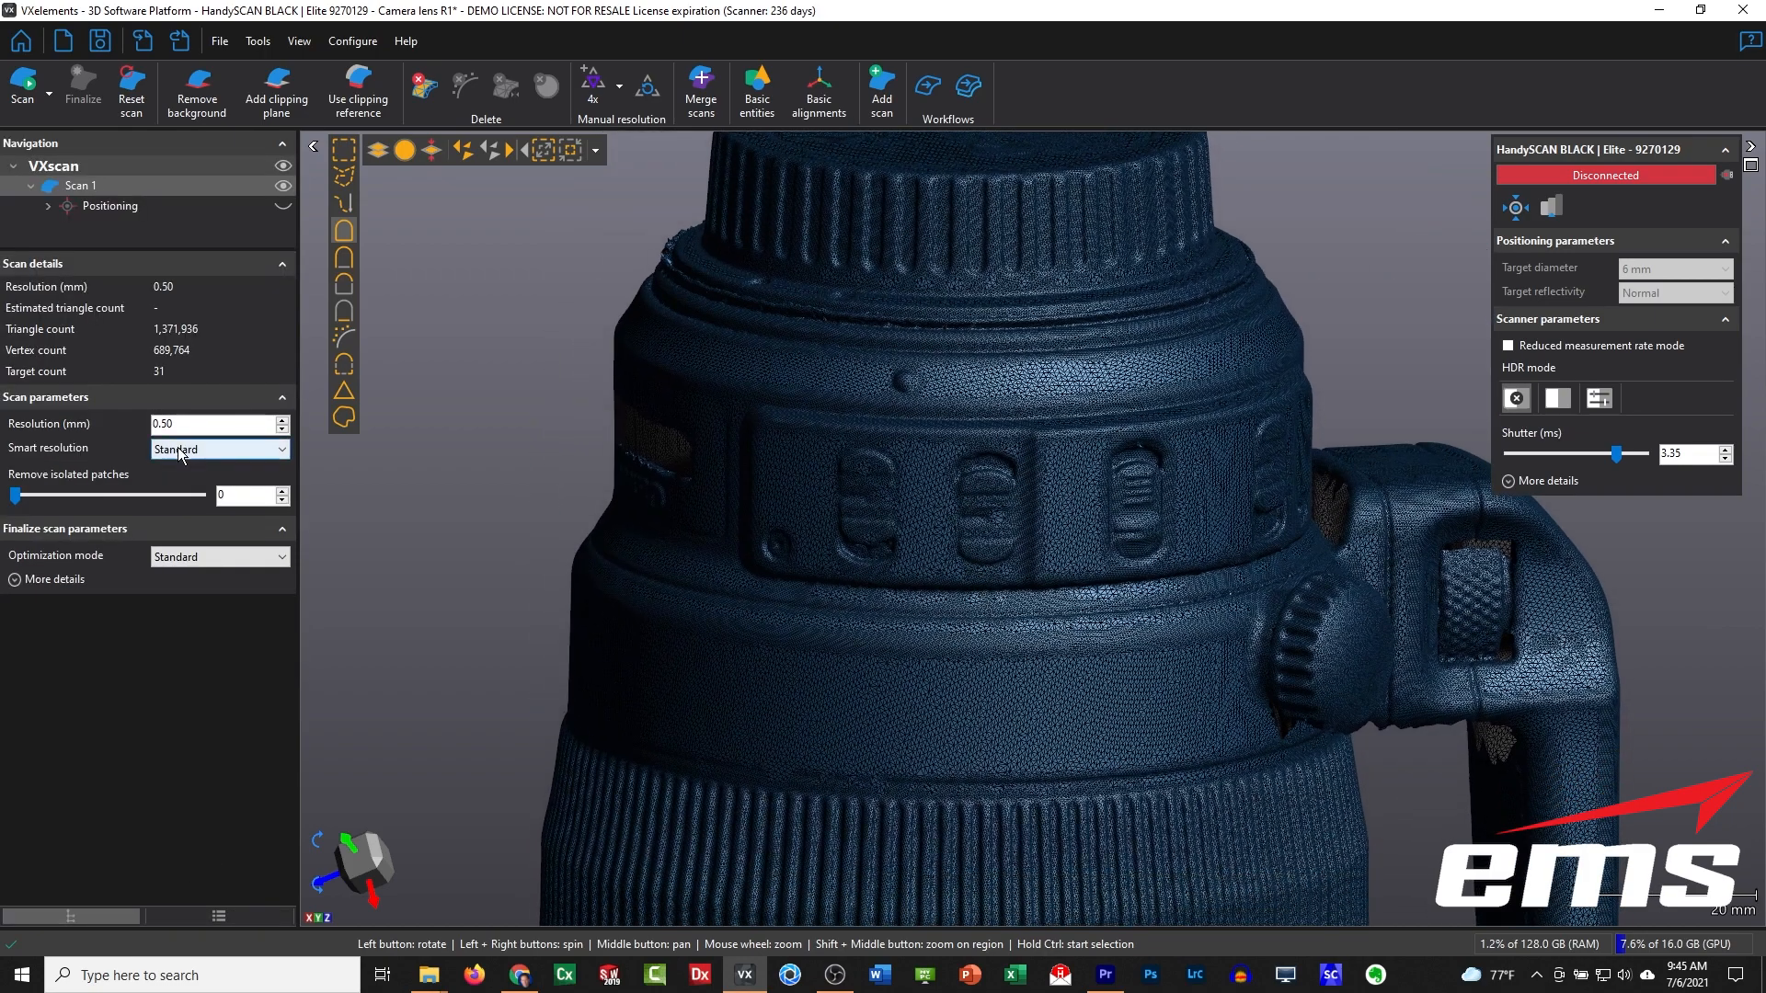
Step: Set Smart resolution to High and the resolution to 1 mm, and finalize the scan
click(180, 449)
click(168, 468)
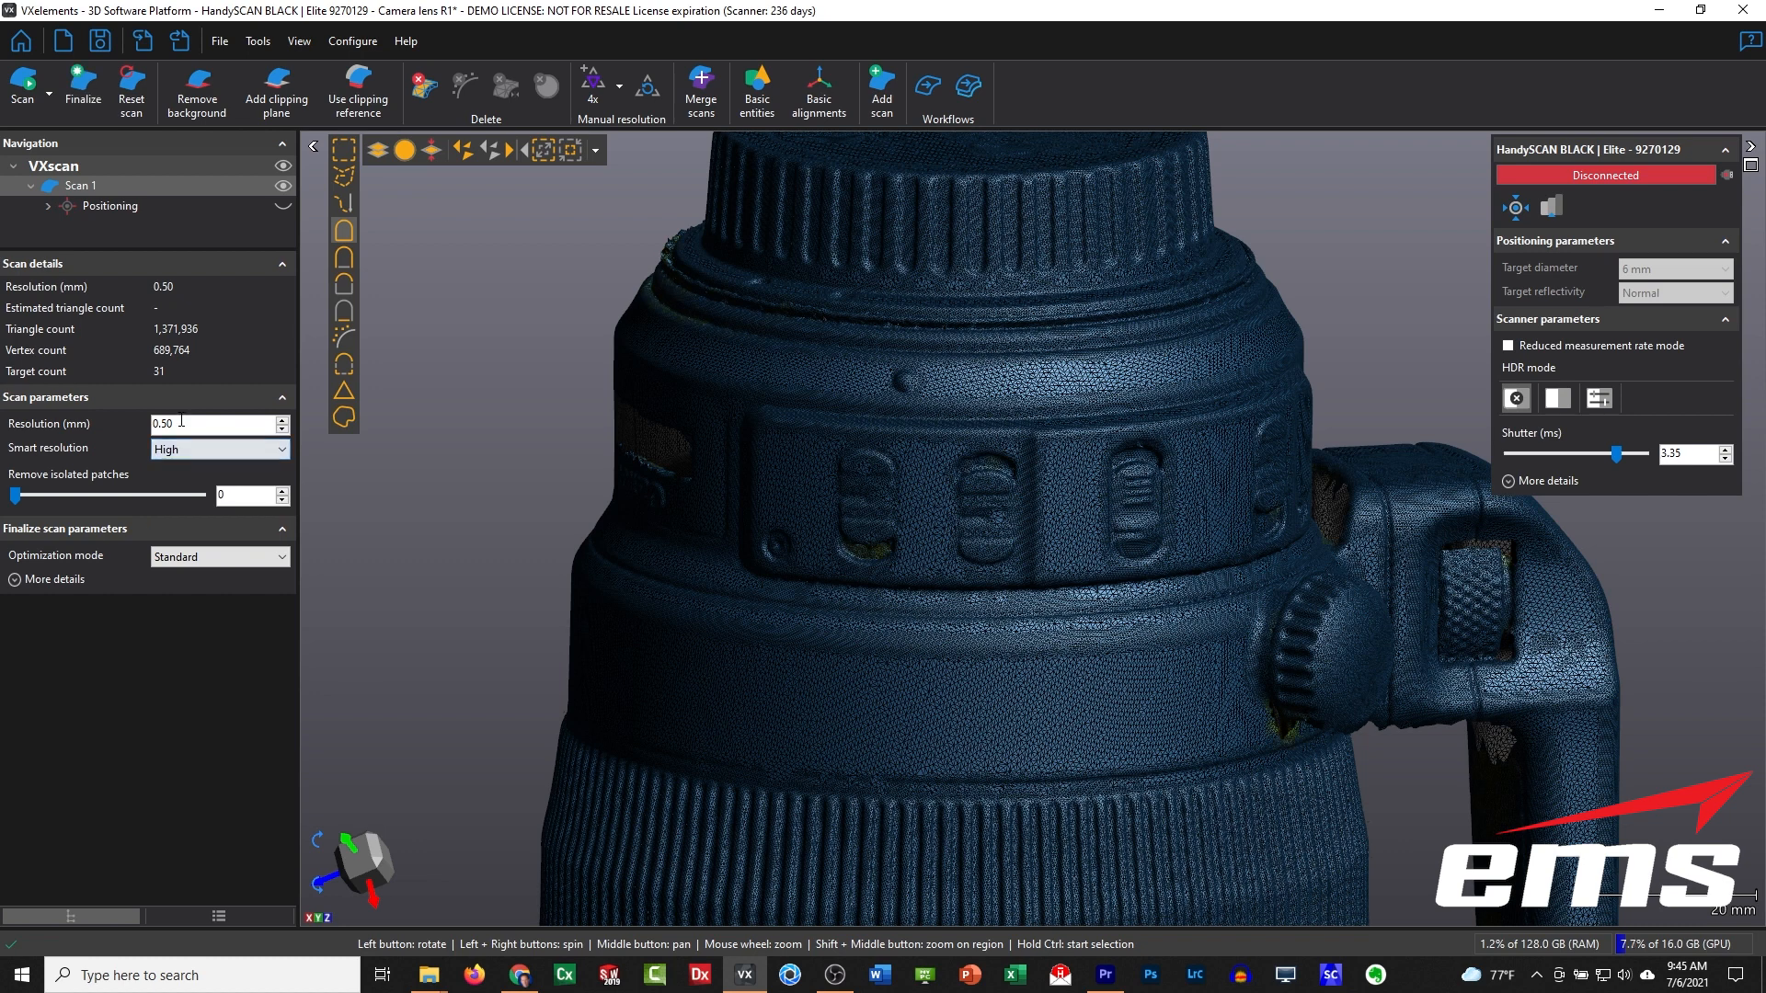
text(1.)
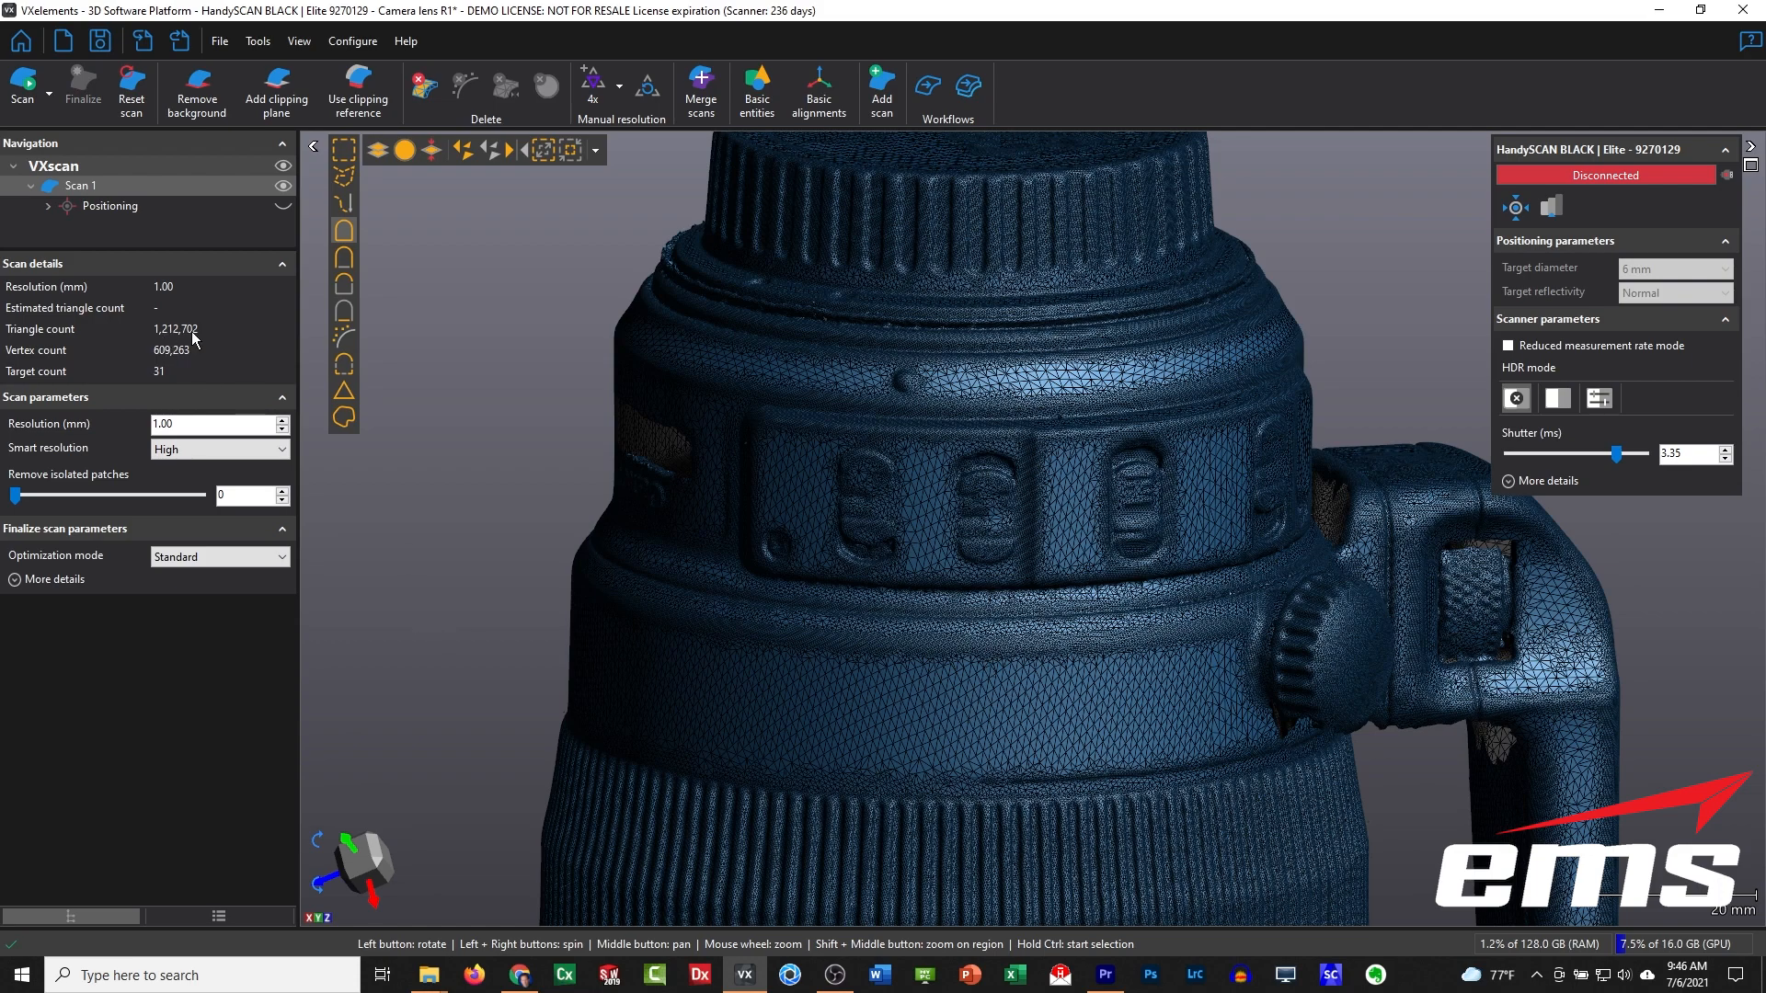
Step: Examine the finalized mesh's triangle density on the switches, the ribbed cap and the lens body
scroll(1005, 534, up, 4)
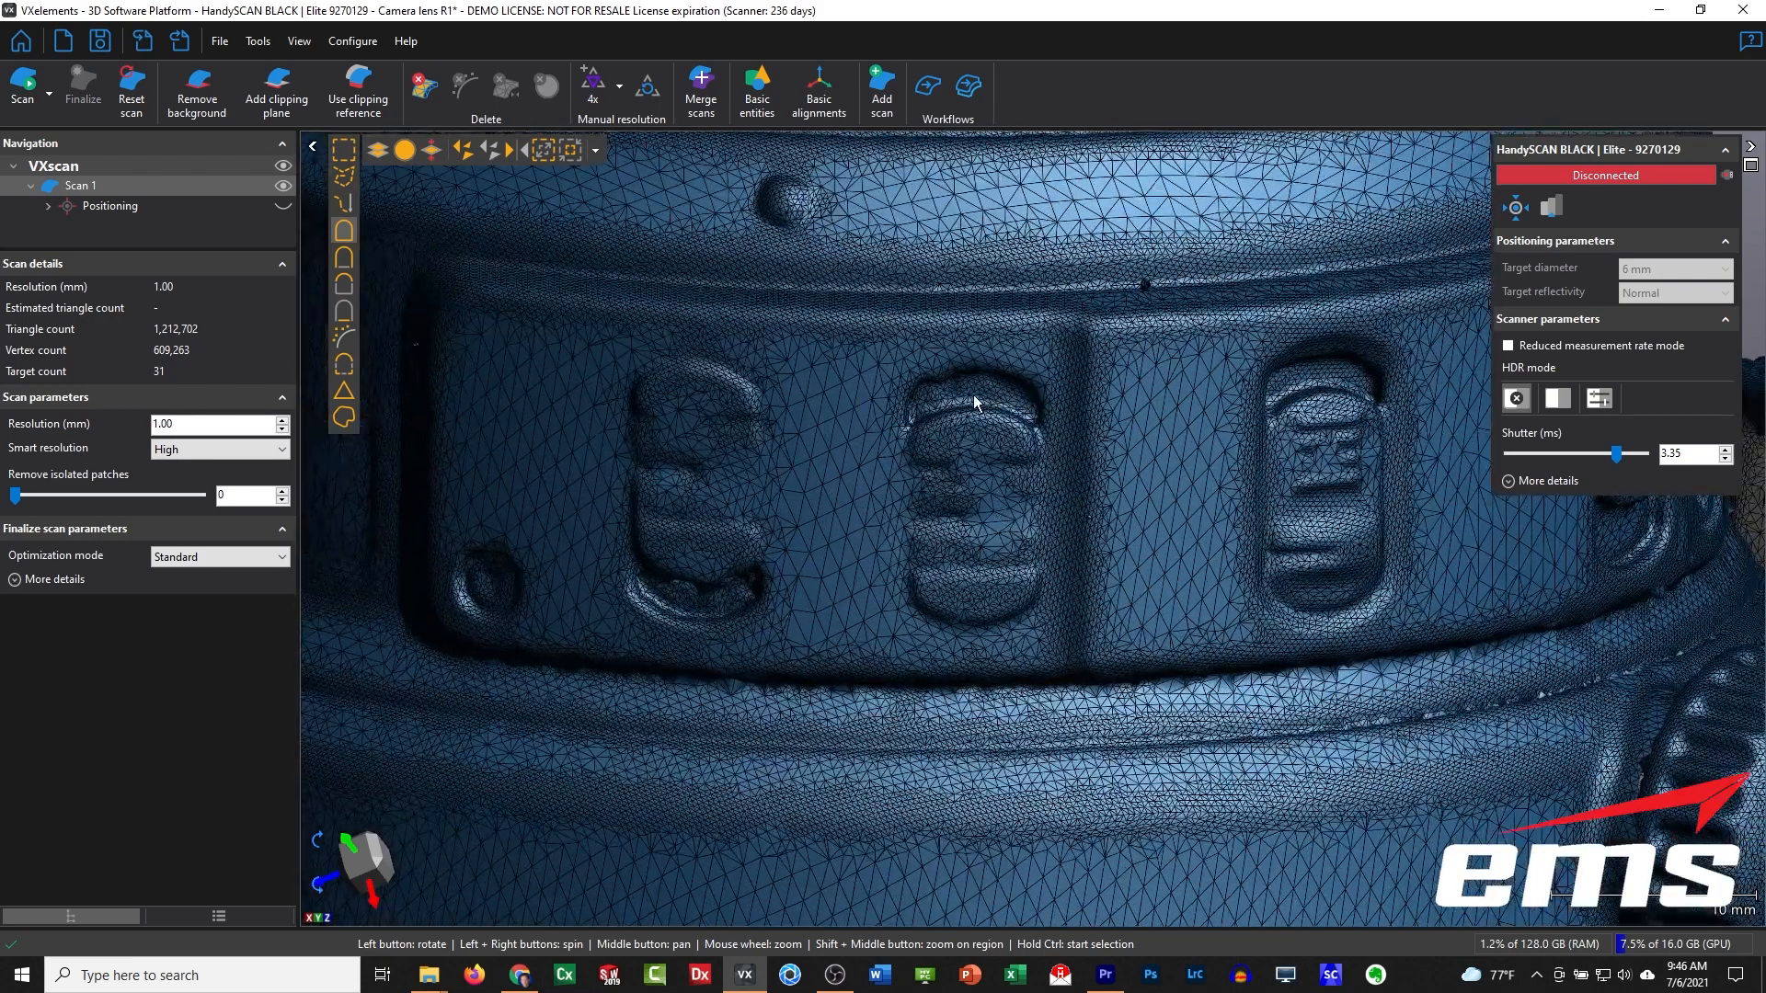
drag(980, 386, 1038, 489)
scroll(1016, 547, down, 5)
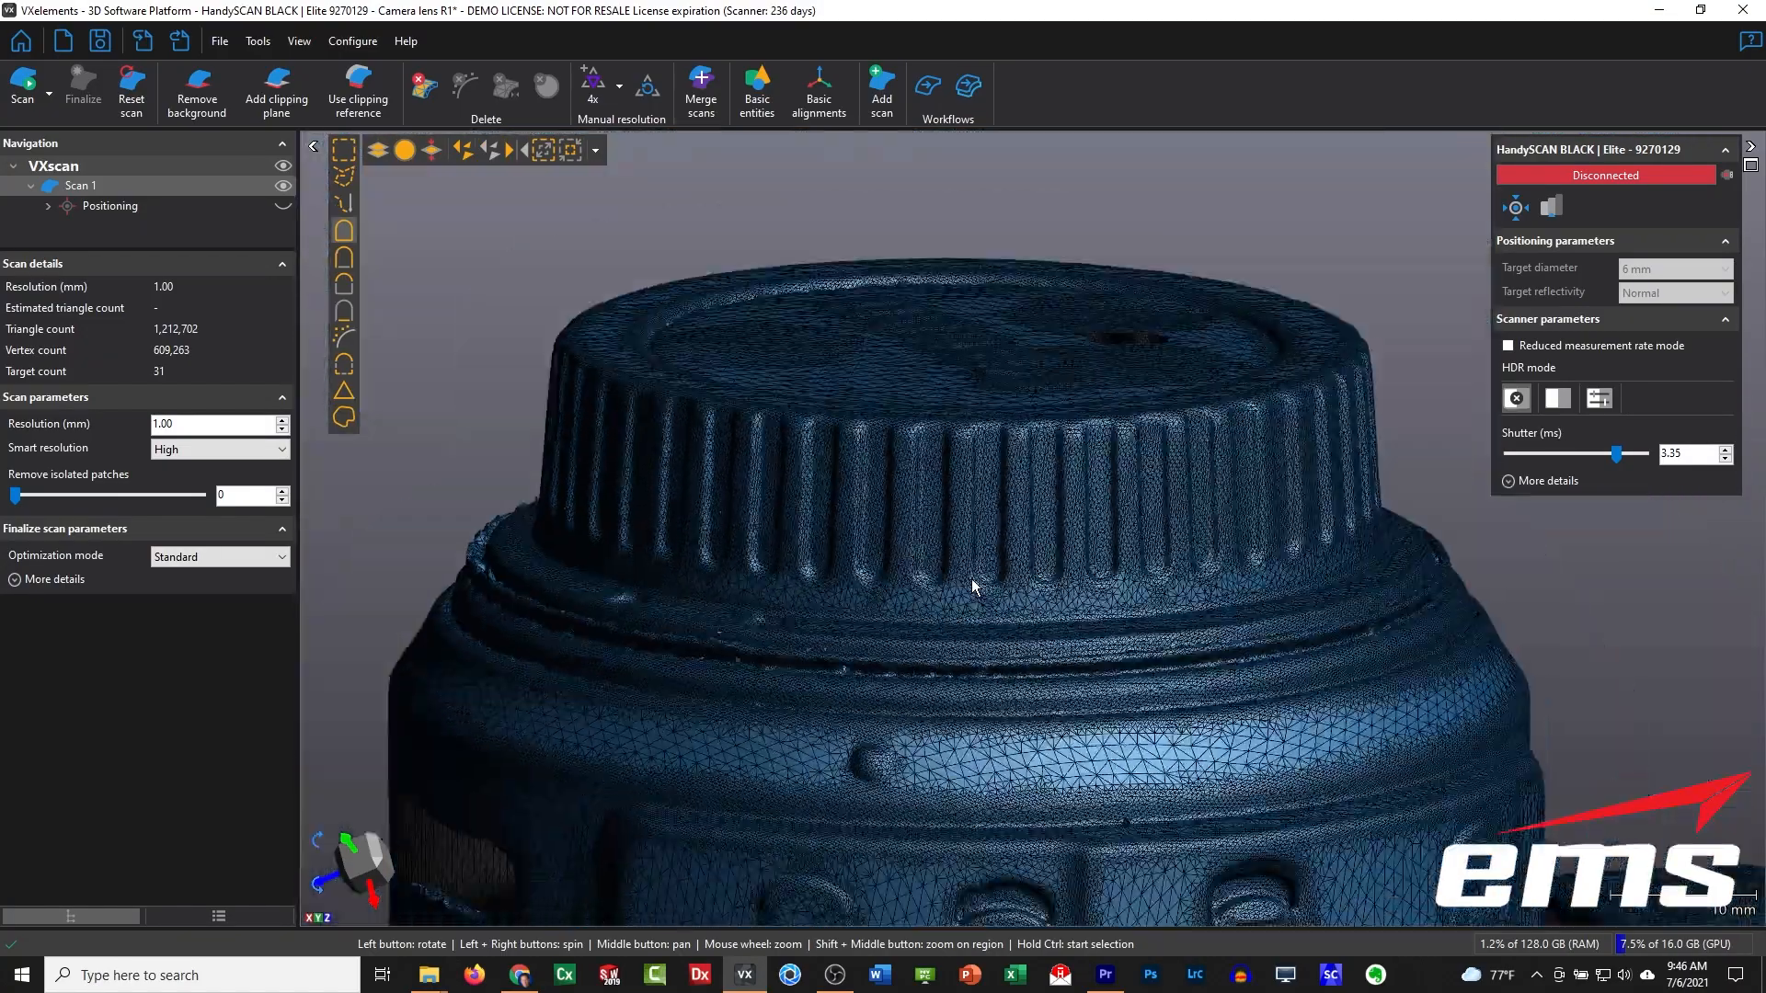
middle_drag(1026, 751, 1027, 439)
scroll(1027, 439, down, 6)
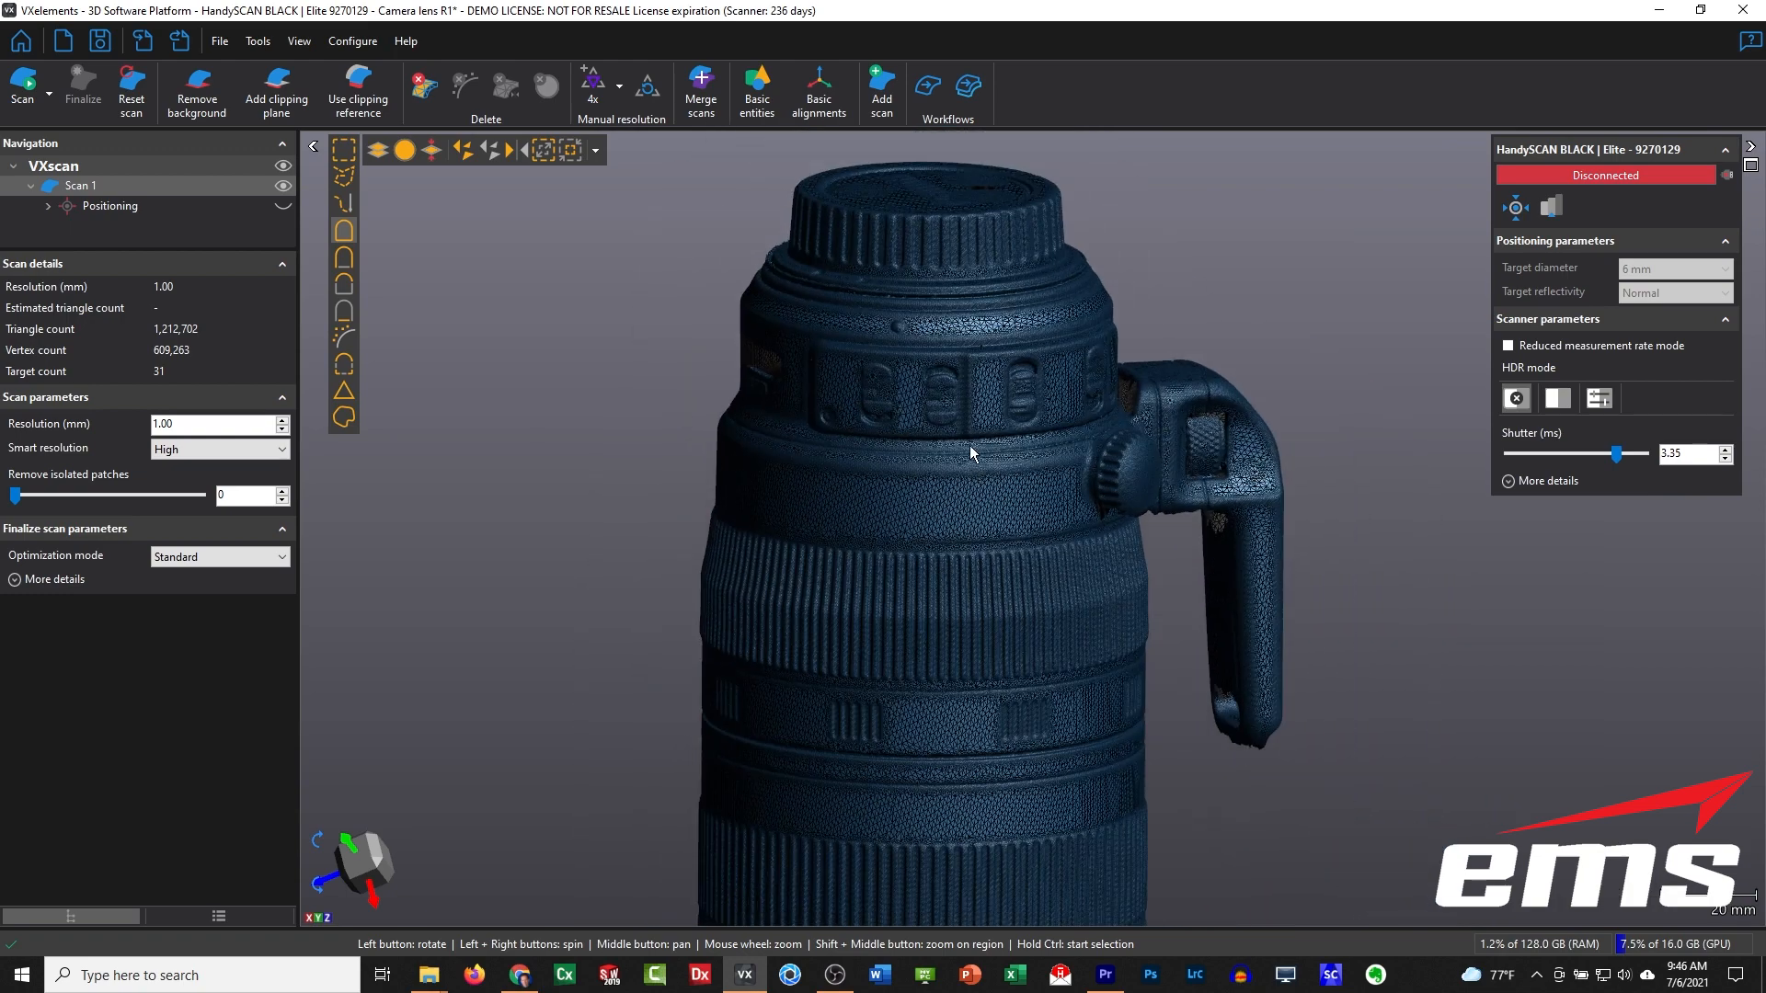
middle_drag(985, 556, 942, 467)
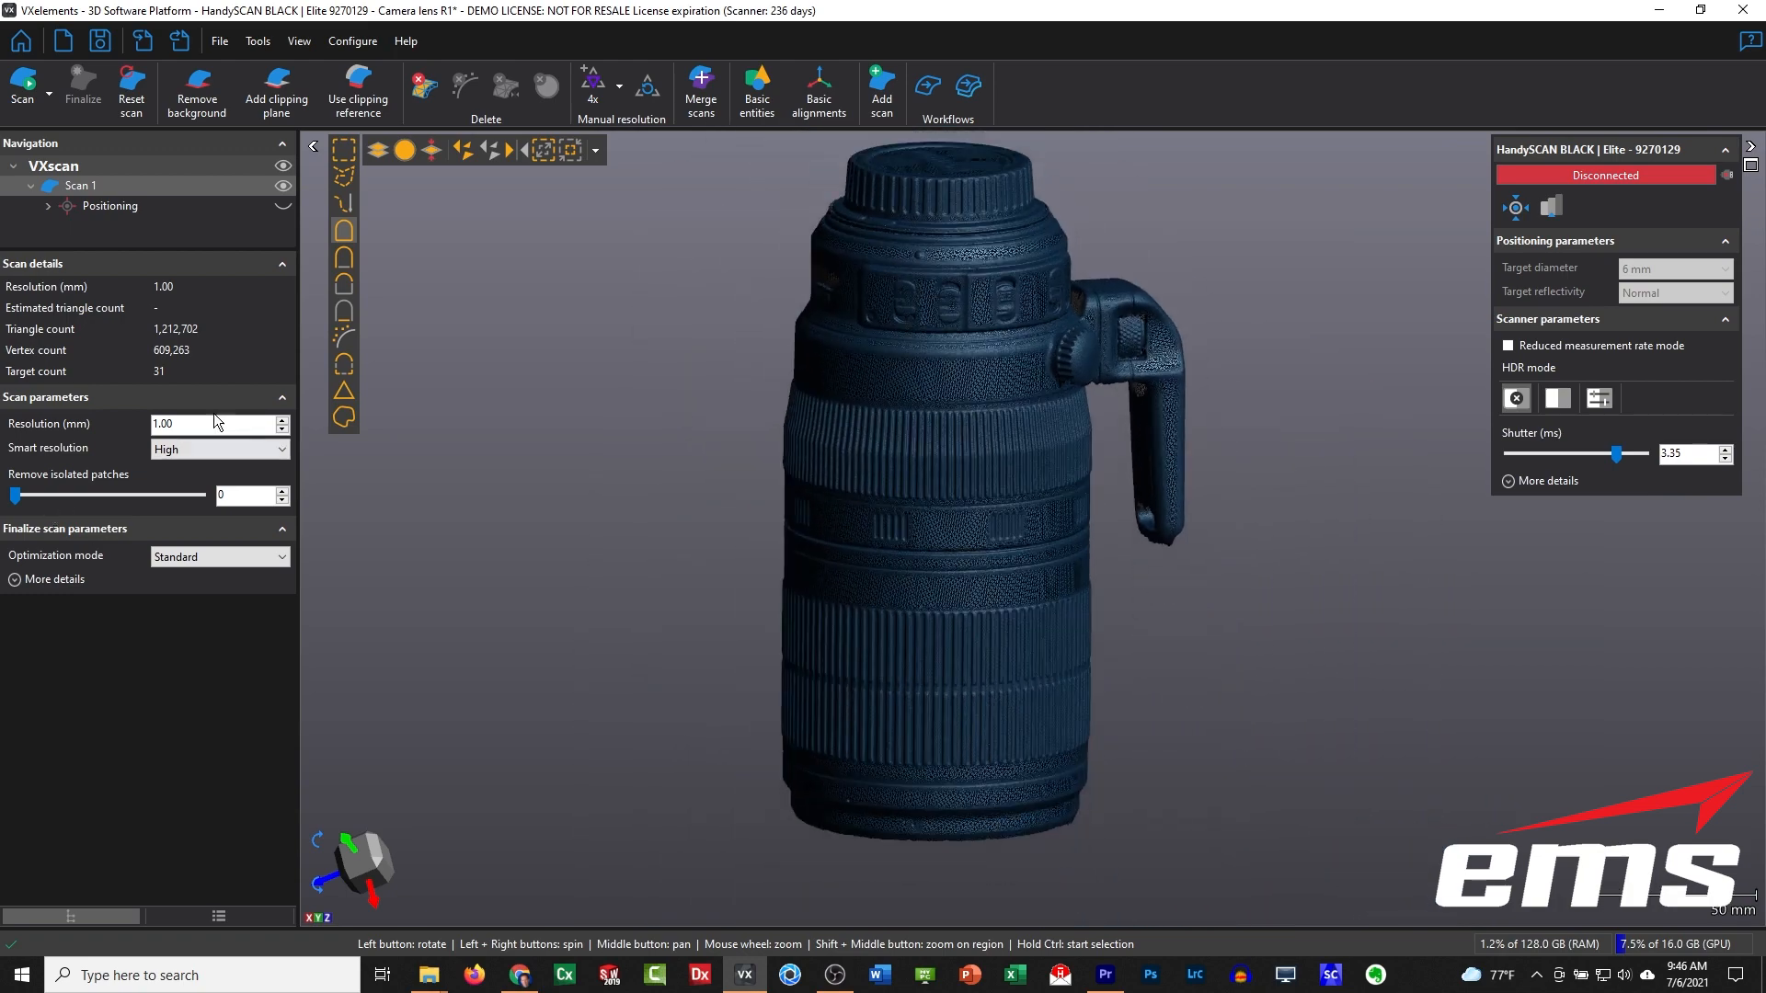
Step: Display the lens mesh as plain triangles and return to the scan tree and parameters
click(221, 916)
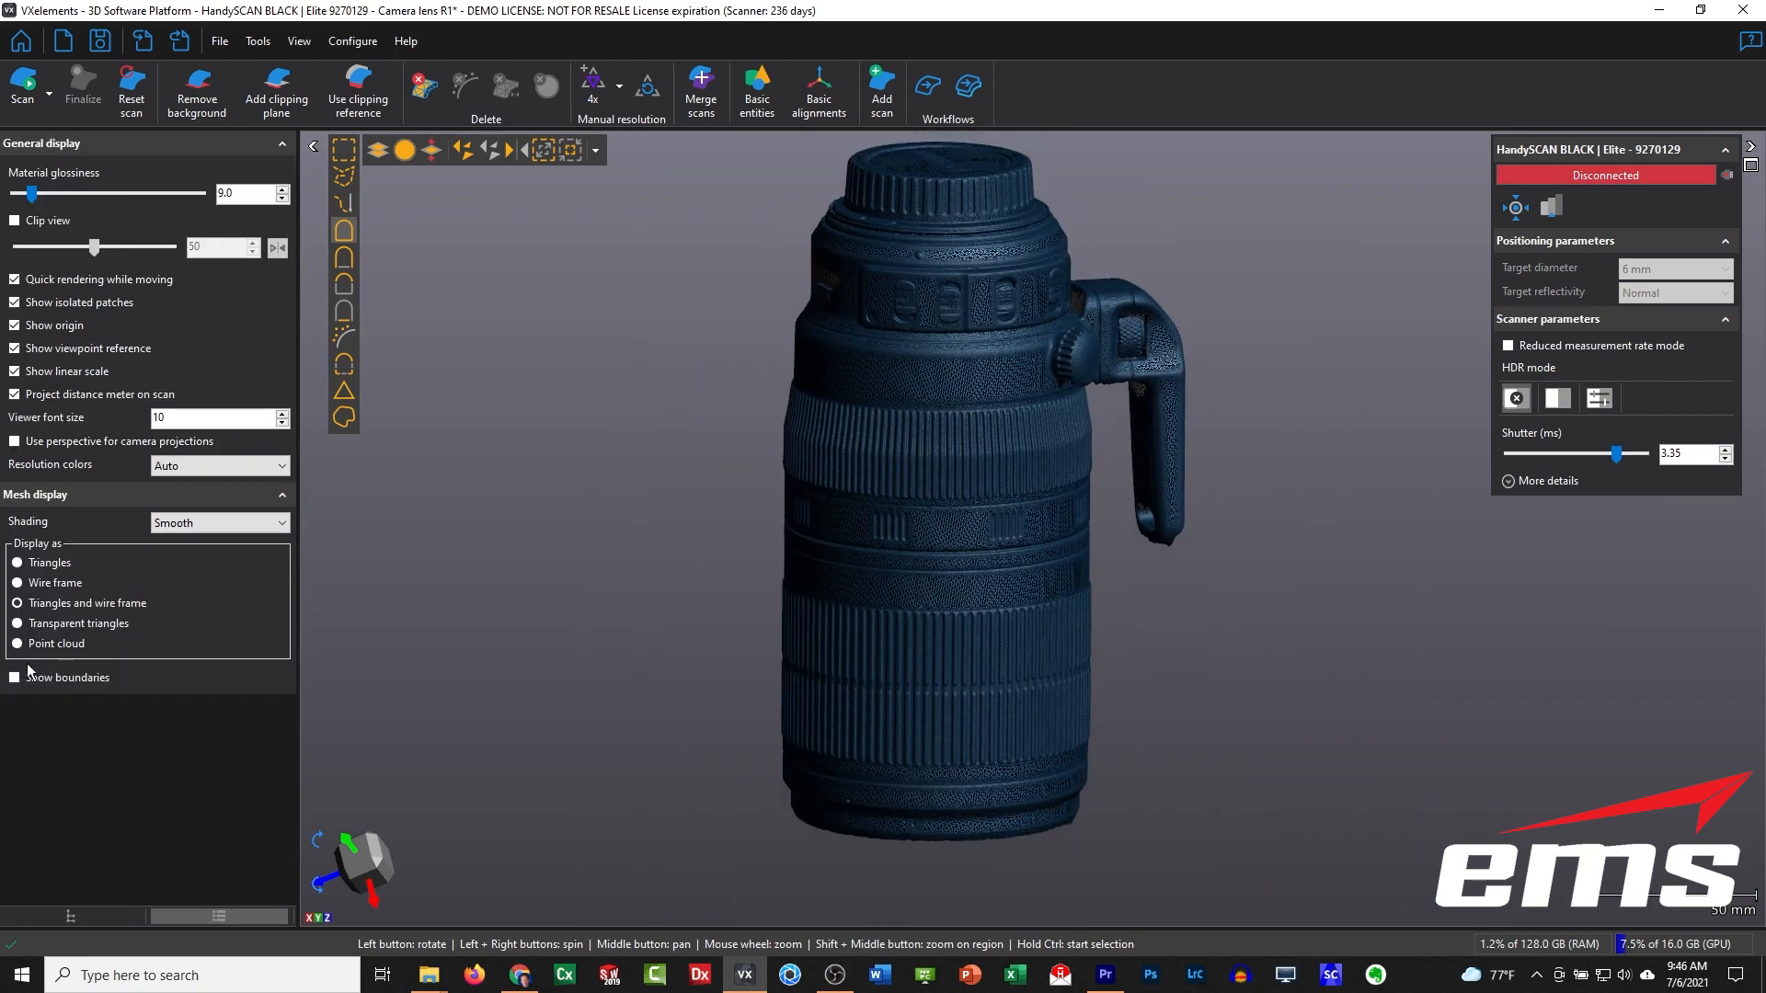
click(34, 563)
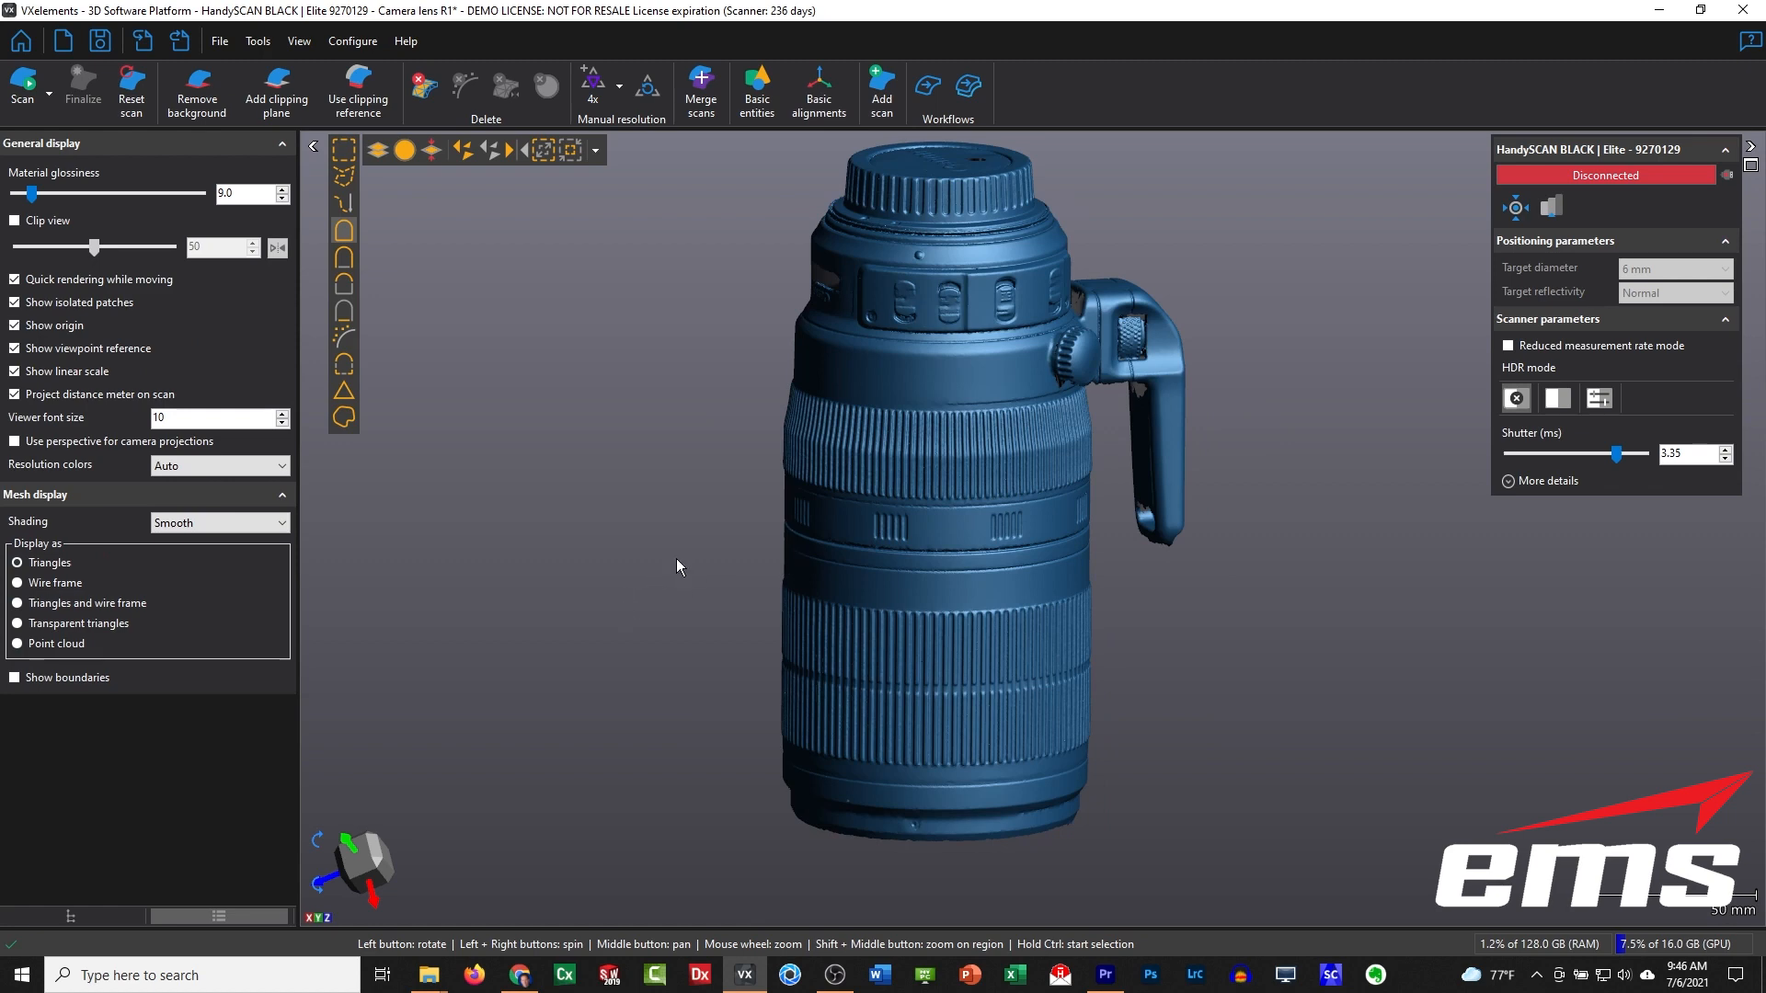
middle_drag(993, 518, 986, 545)
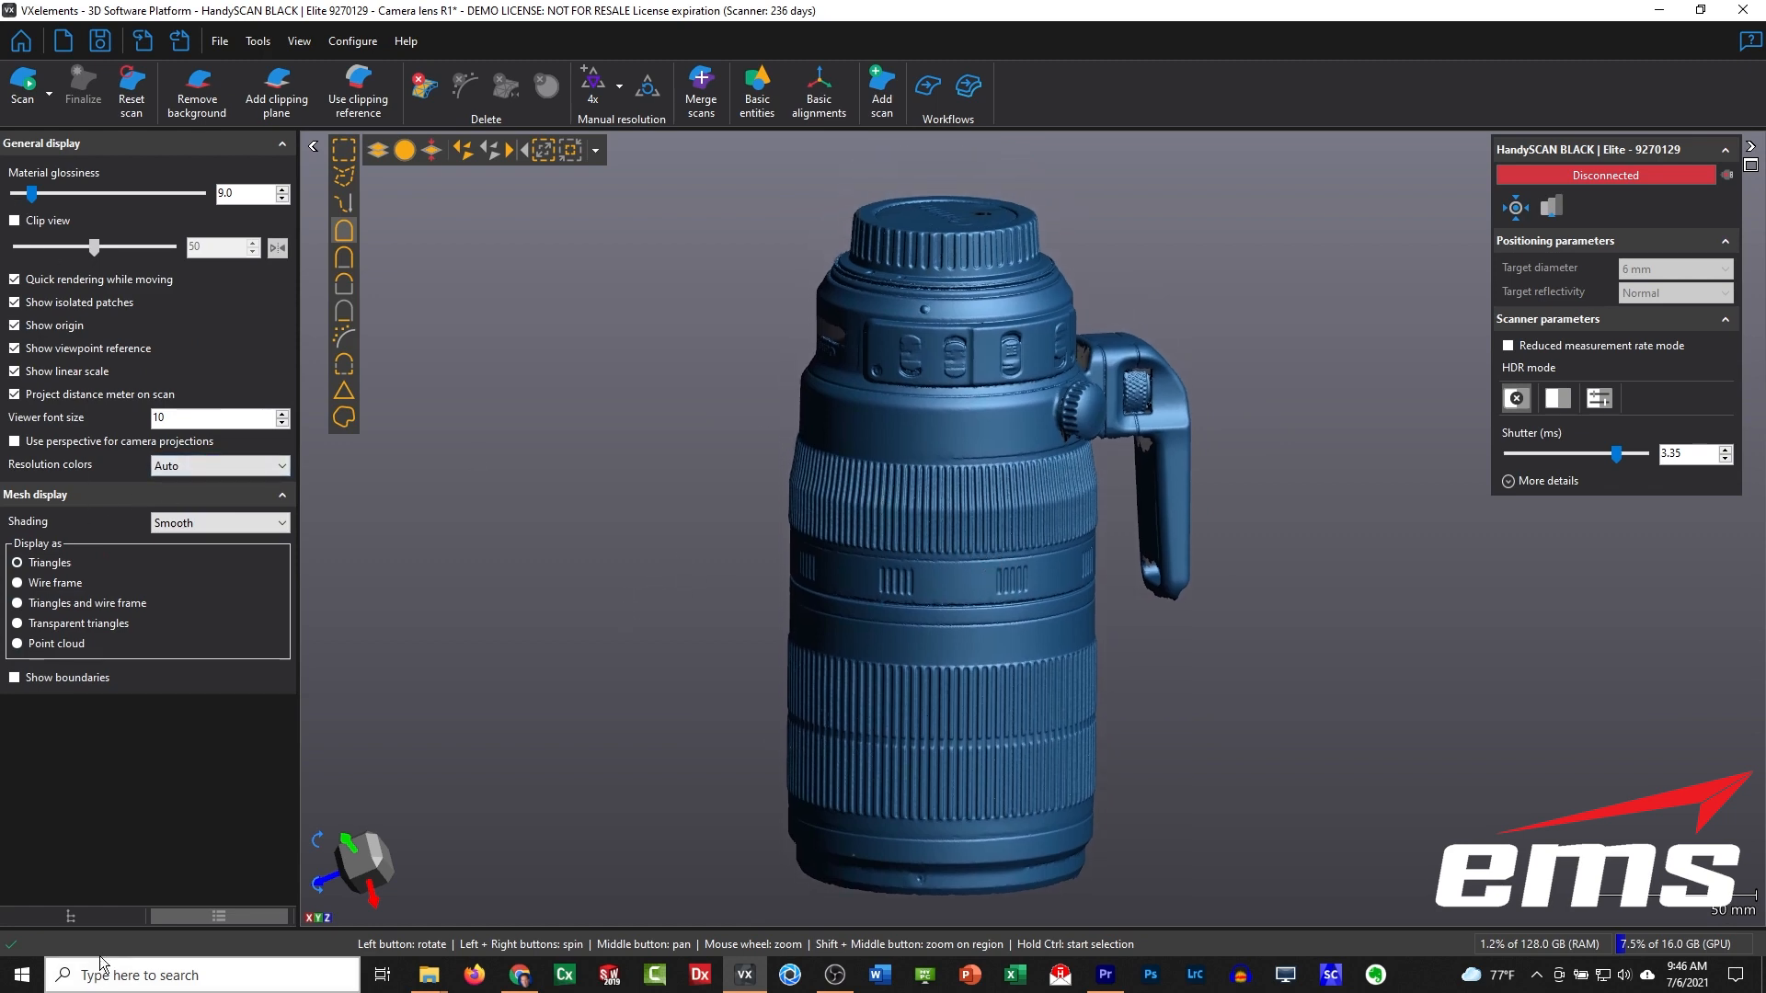
click(101, 918)
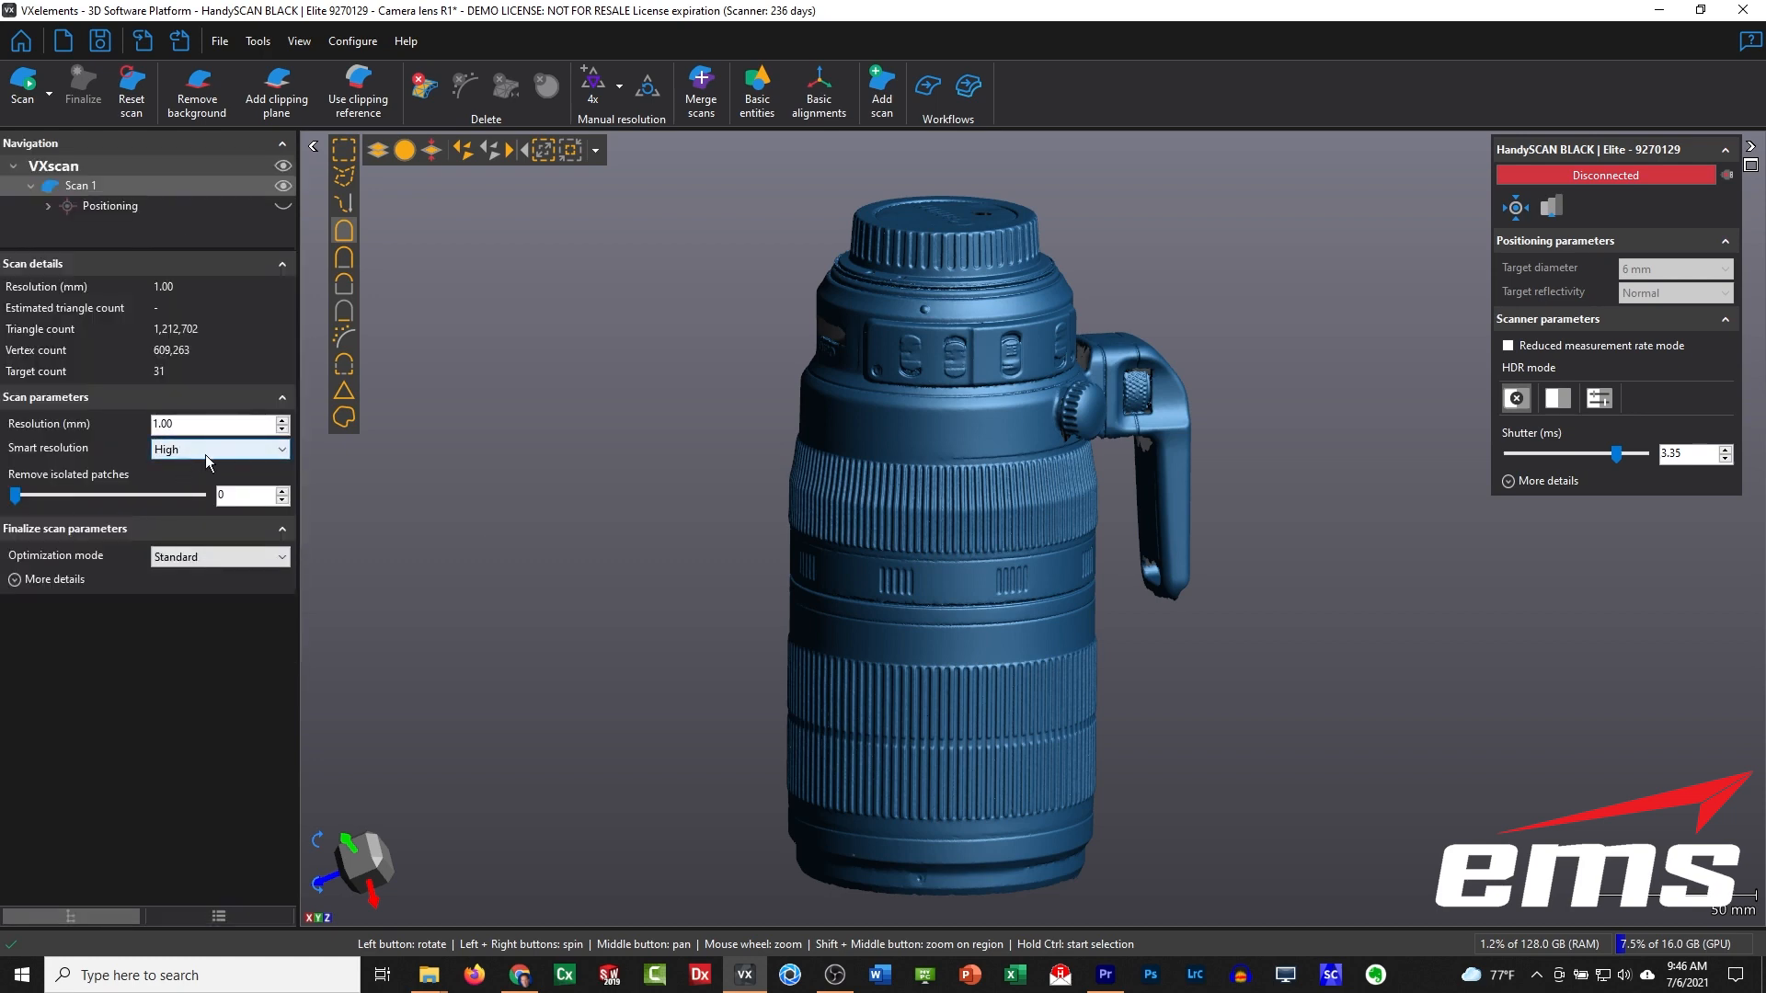
drag(904, 623, 919, 625)
drag(903, 628, 909, 629)
Step: Set Smart resolution to Custom with a coarser level count of 1, and finalize the scan
click(212, 449)
click(202, 507)
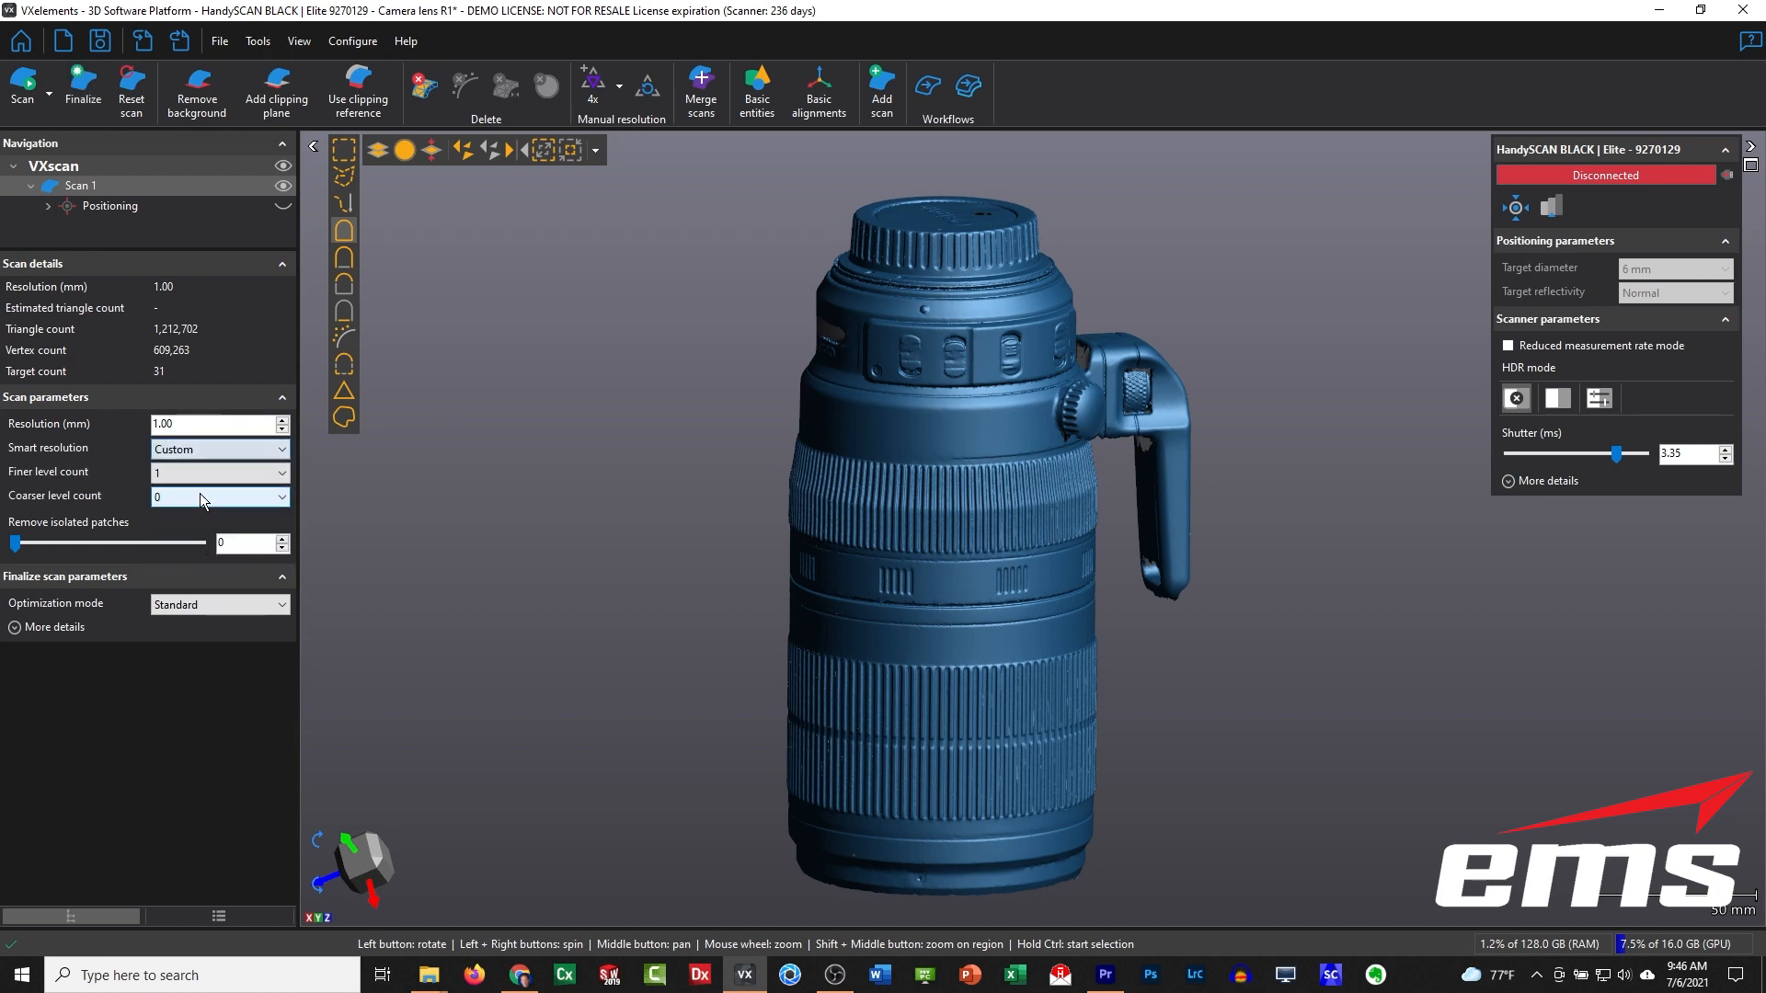
click(184, 496)
click(190, 529)
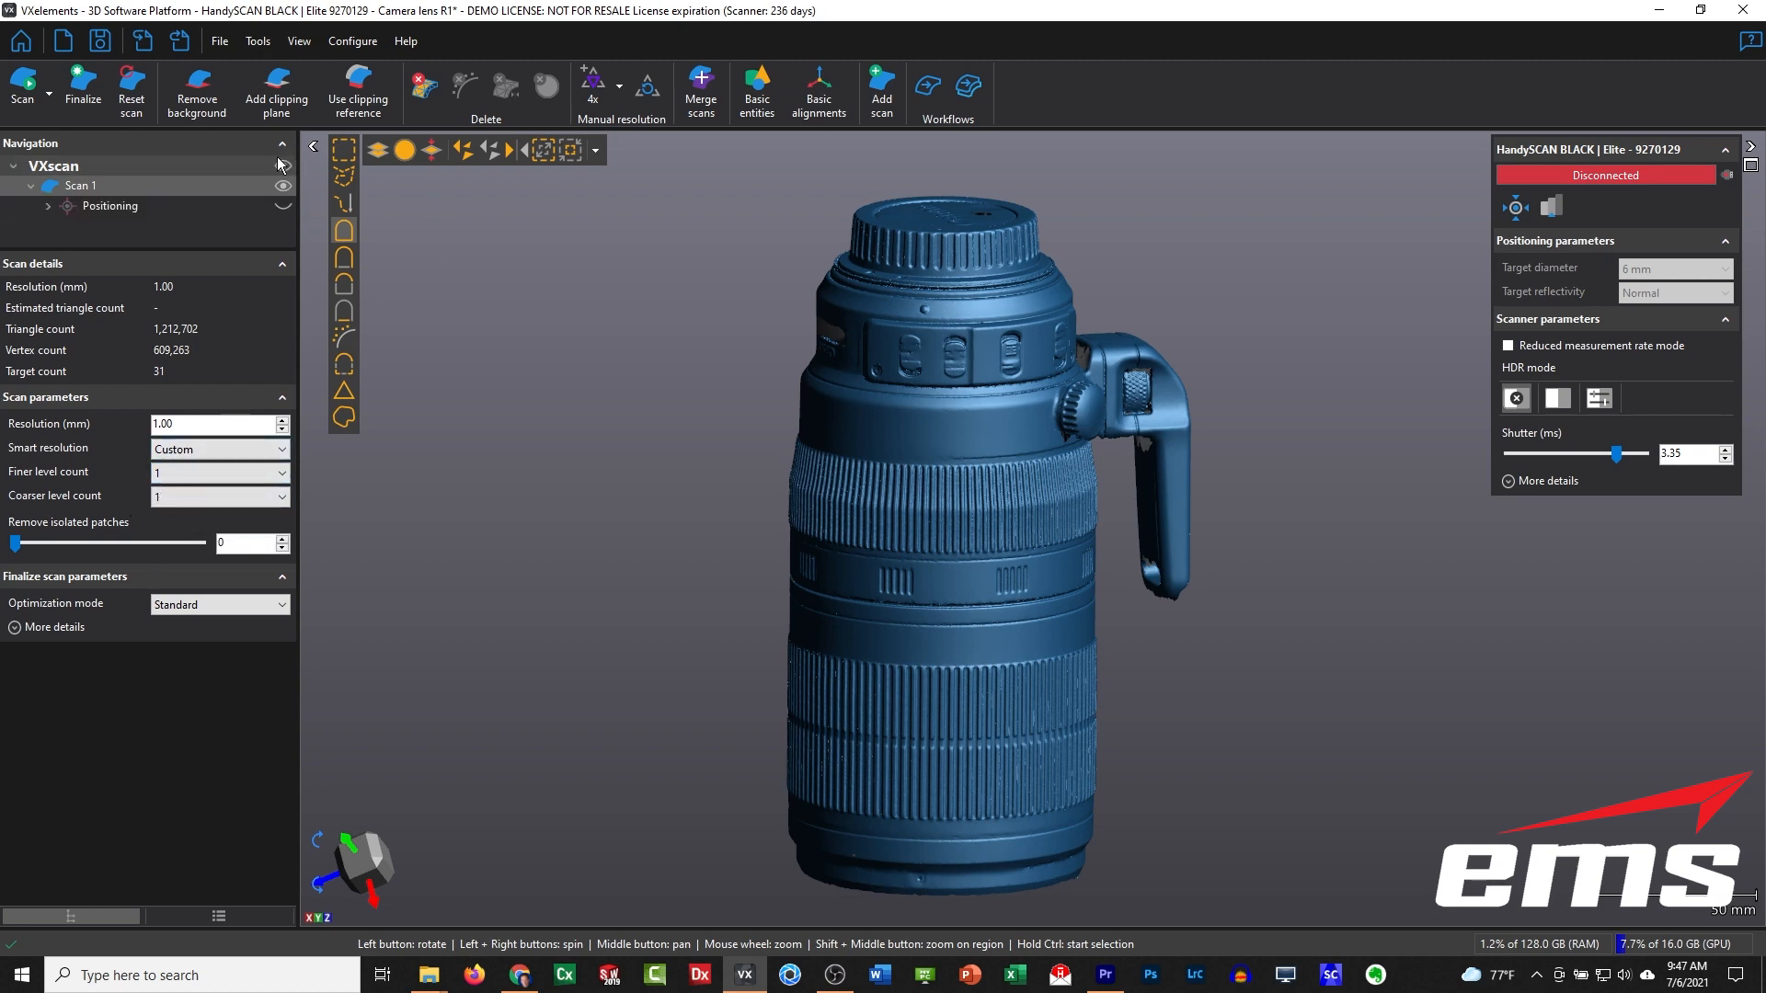
click(83, 87)
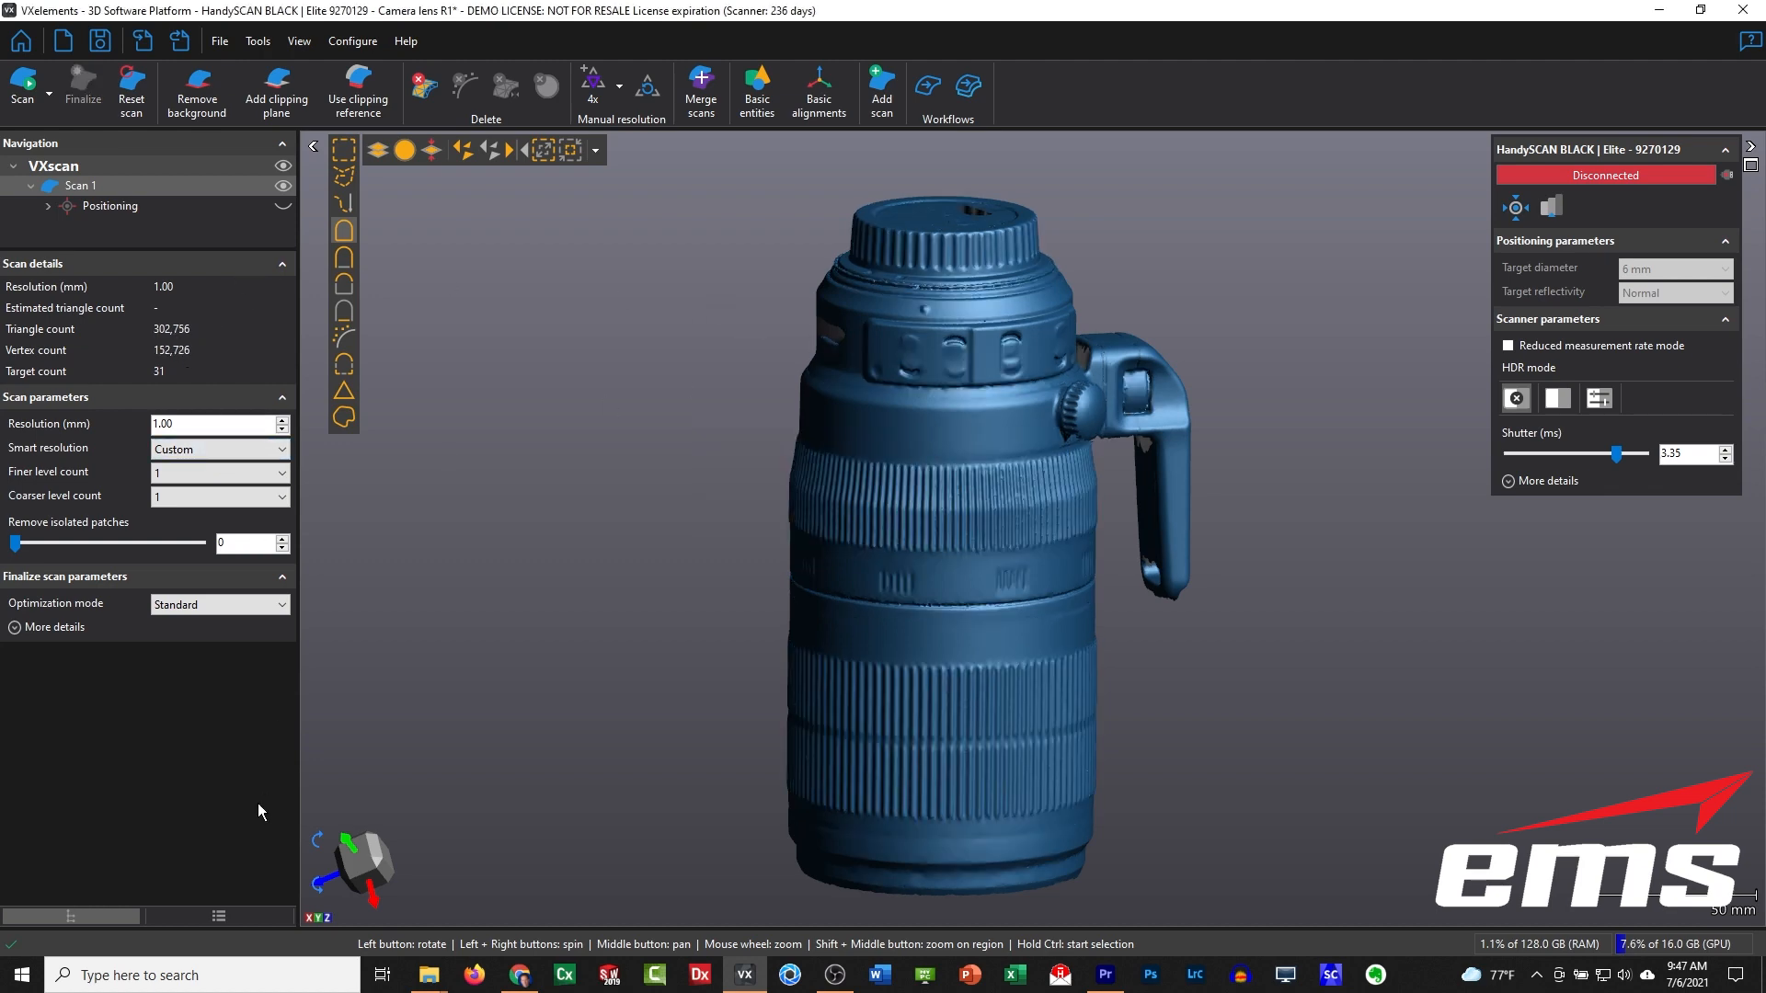
Step: Examine the triangles around the ribbed ring with the wire frame shown, then restore plain triangles and return to the scan parameters
click(221, 915)
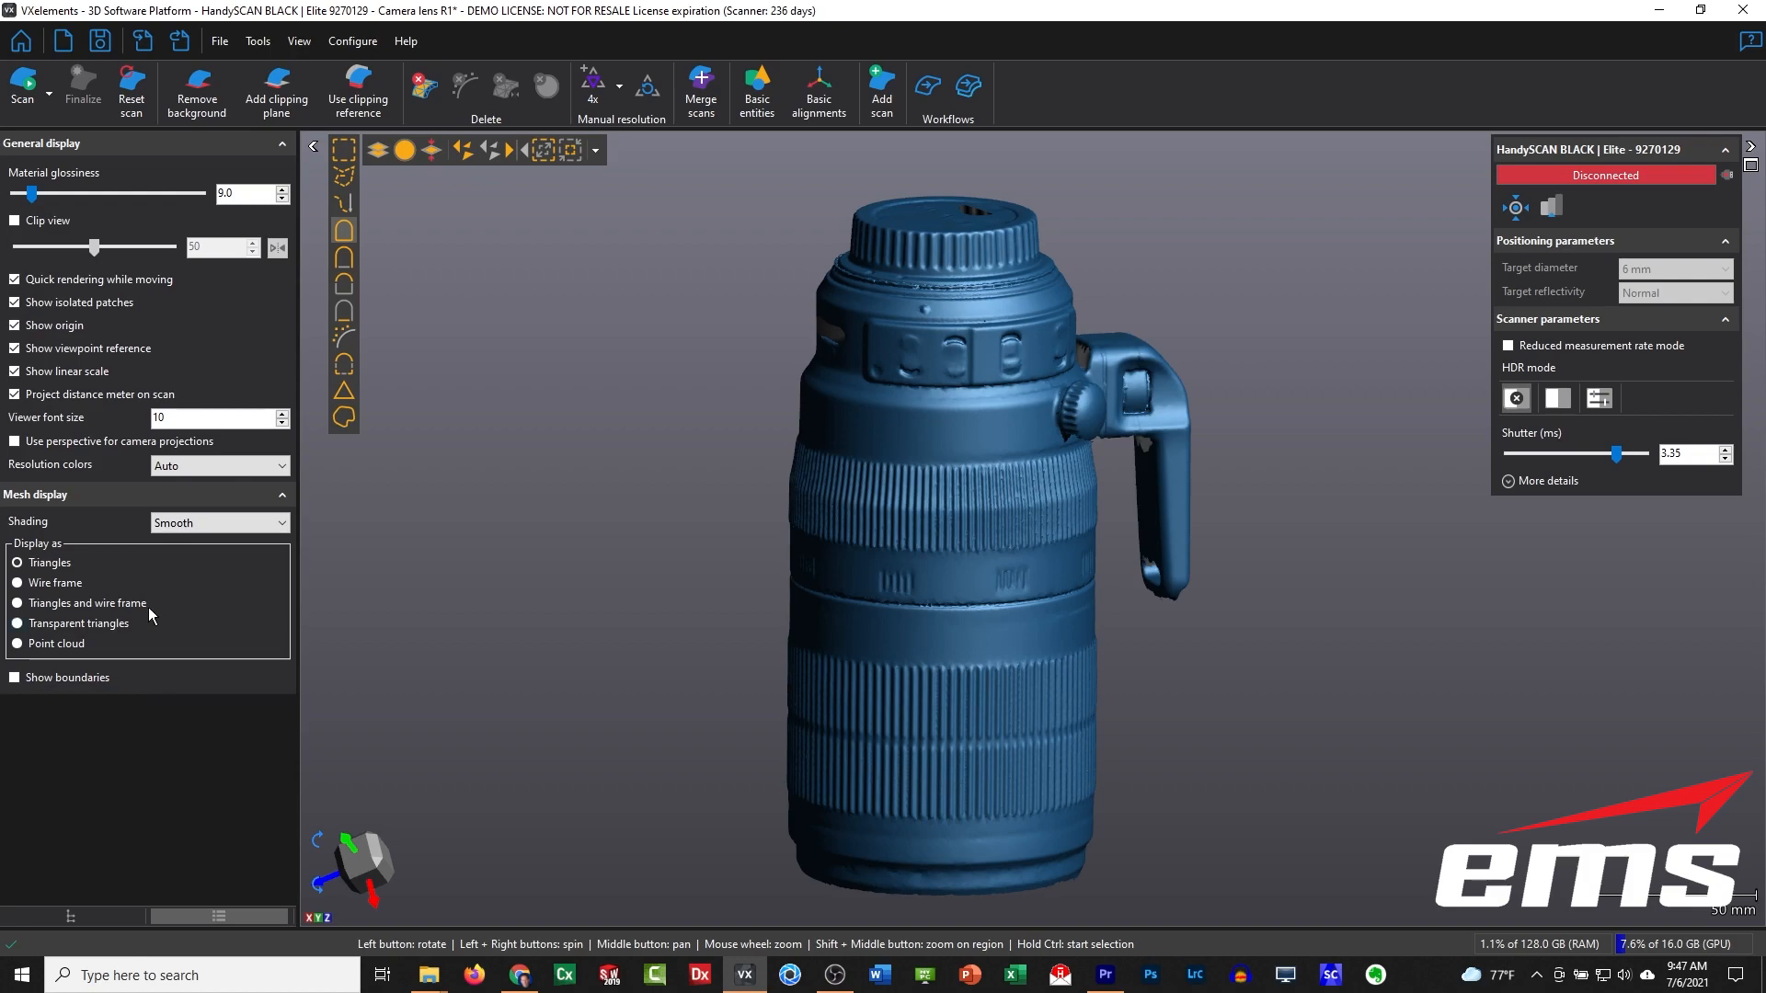
click(55, 604)
scroll(957, 432, up, 3)
scroll(957, 435, up, 2)
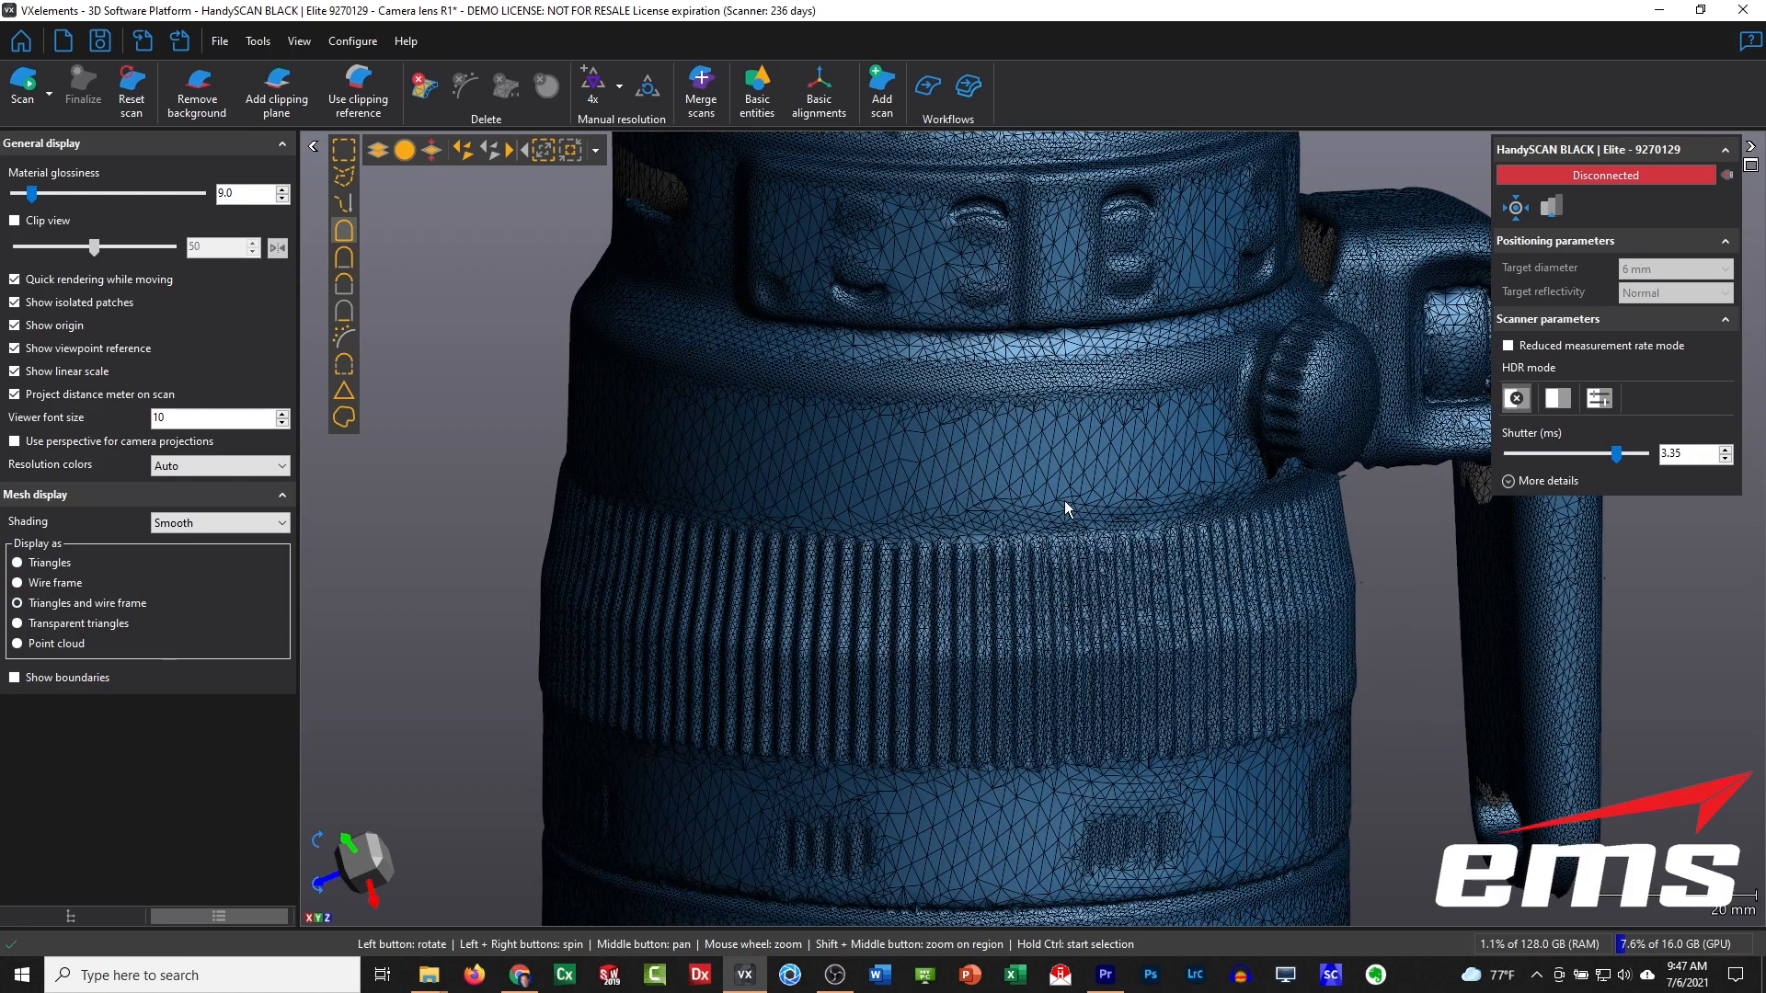
scroll(1003, 487, up, 2)
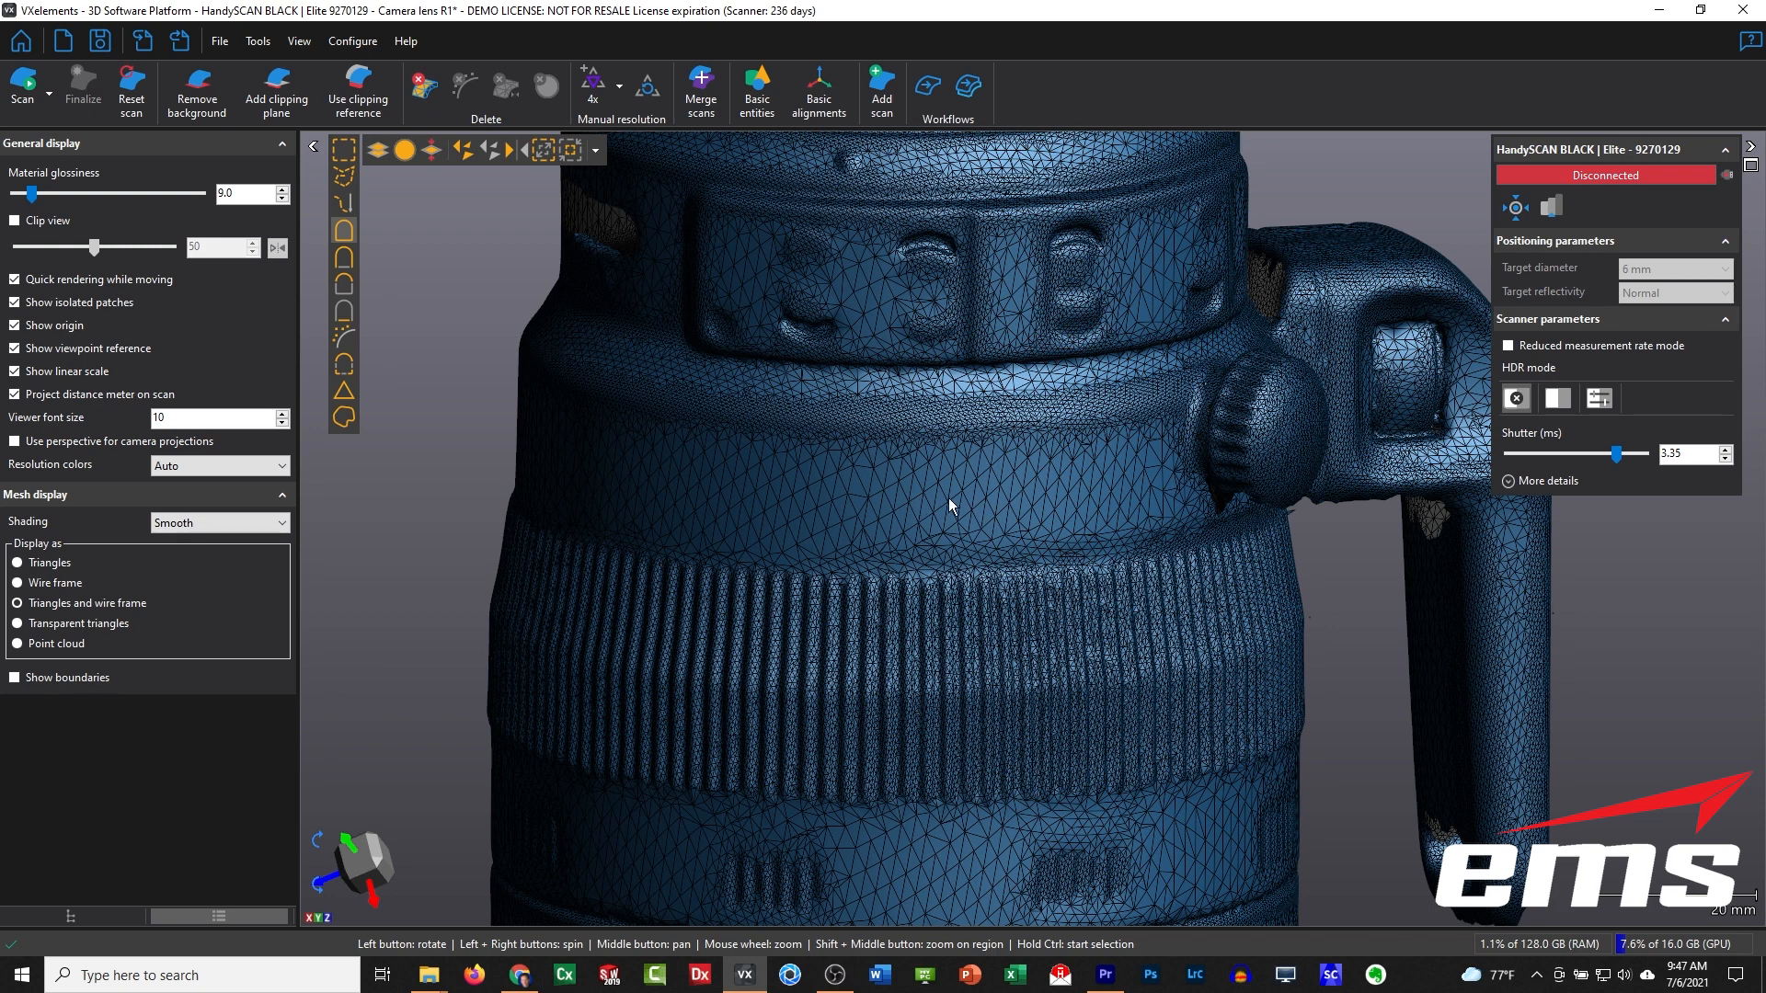
click(22, 563)
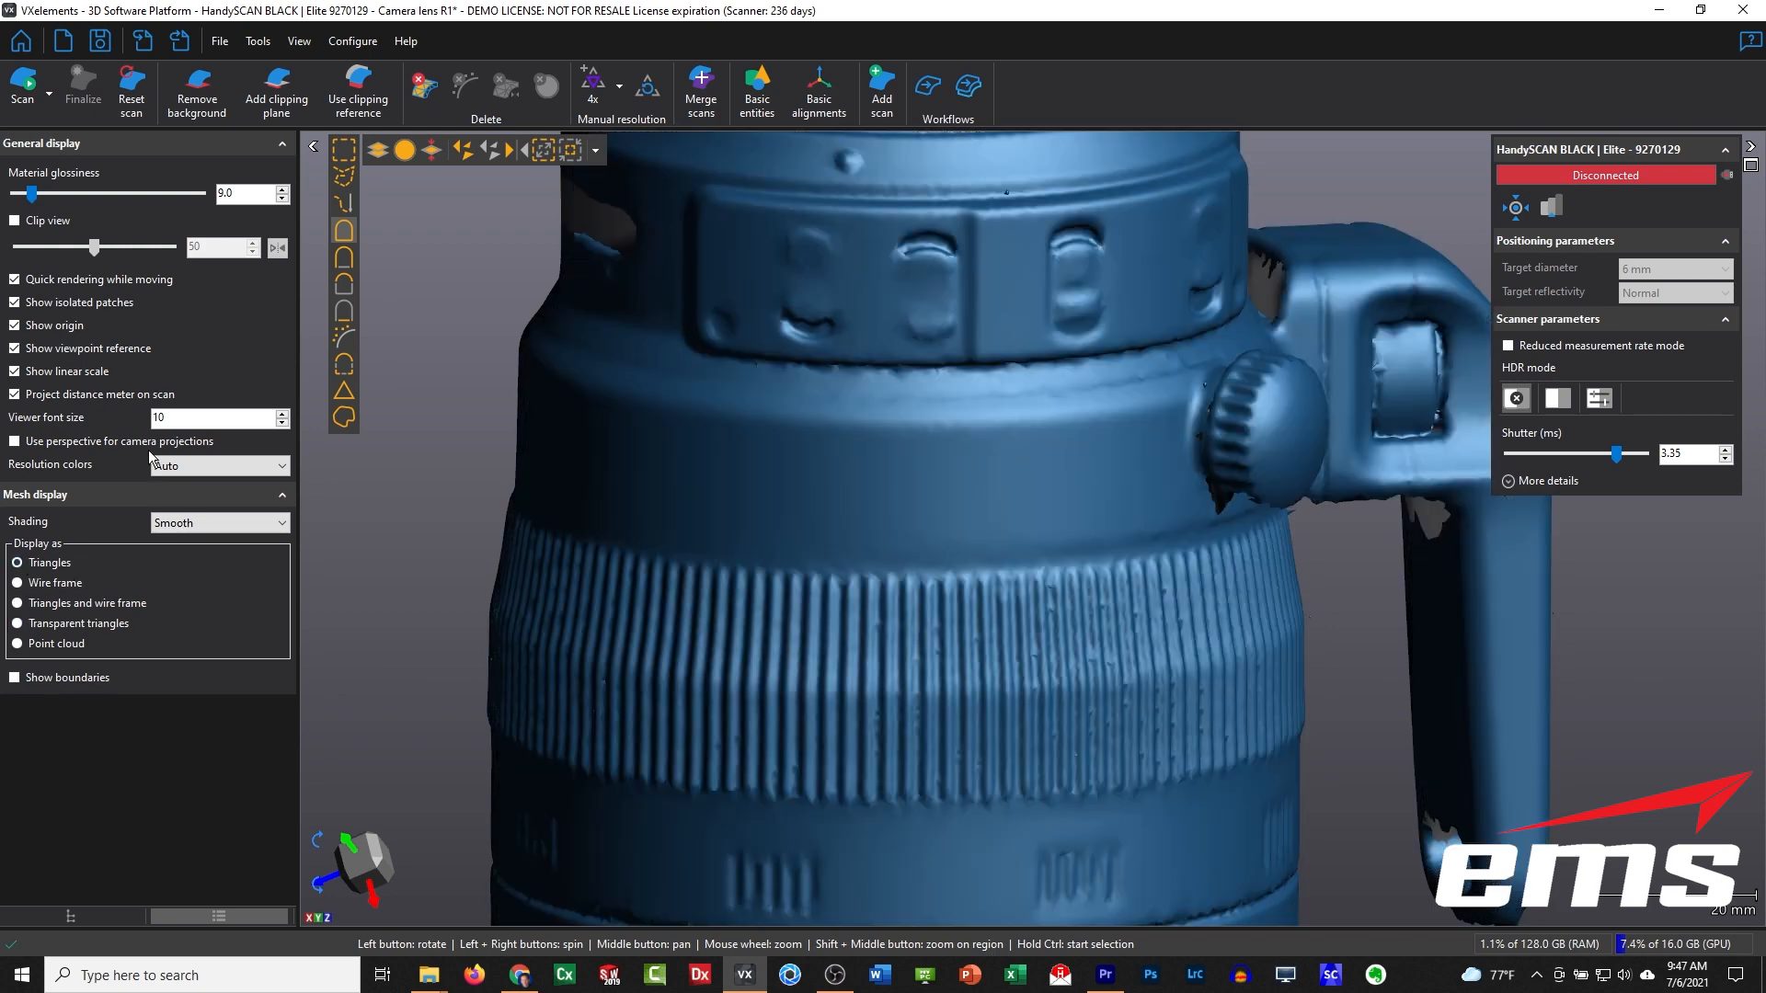
click(101, 916)
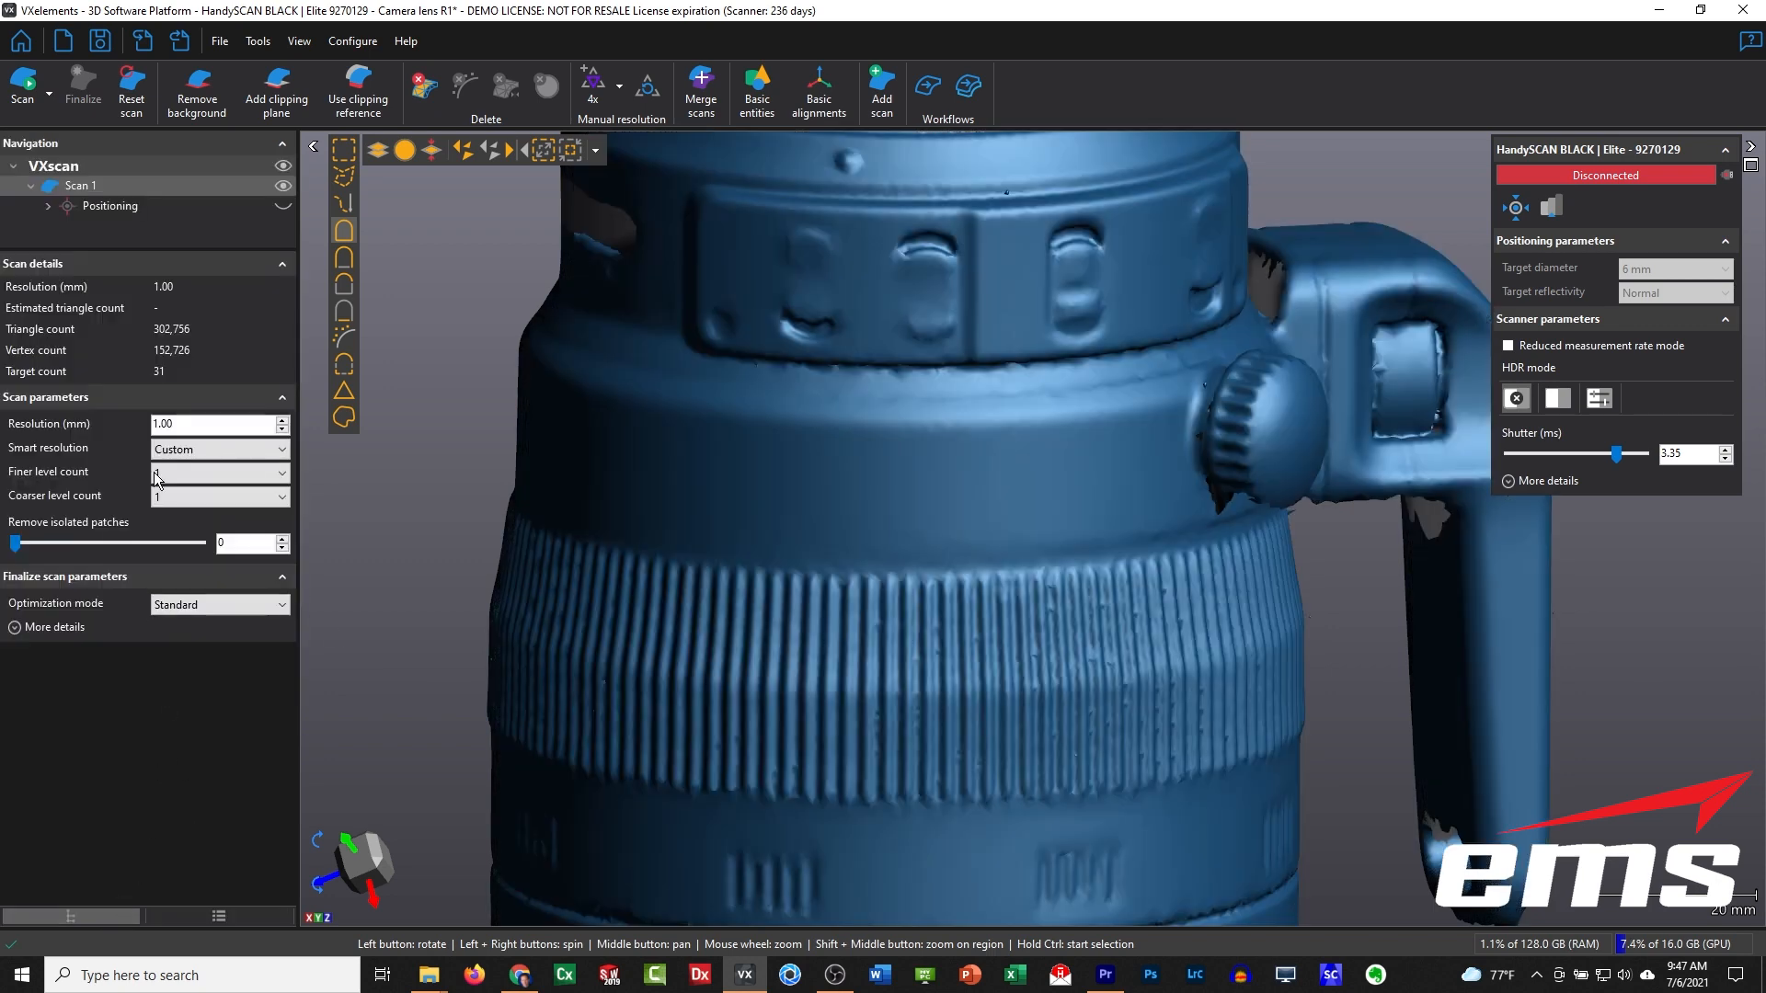
Step: Set Smart resolution to Standard and the resolution to 0.75 mm, and finalize the scan
click(190, 449)
click(190, 482)
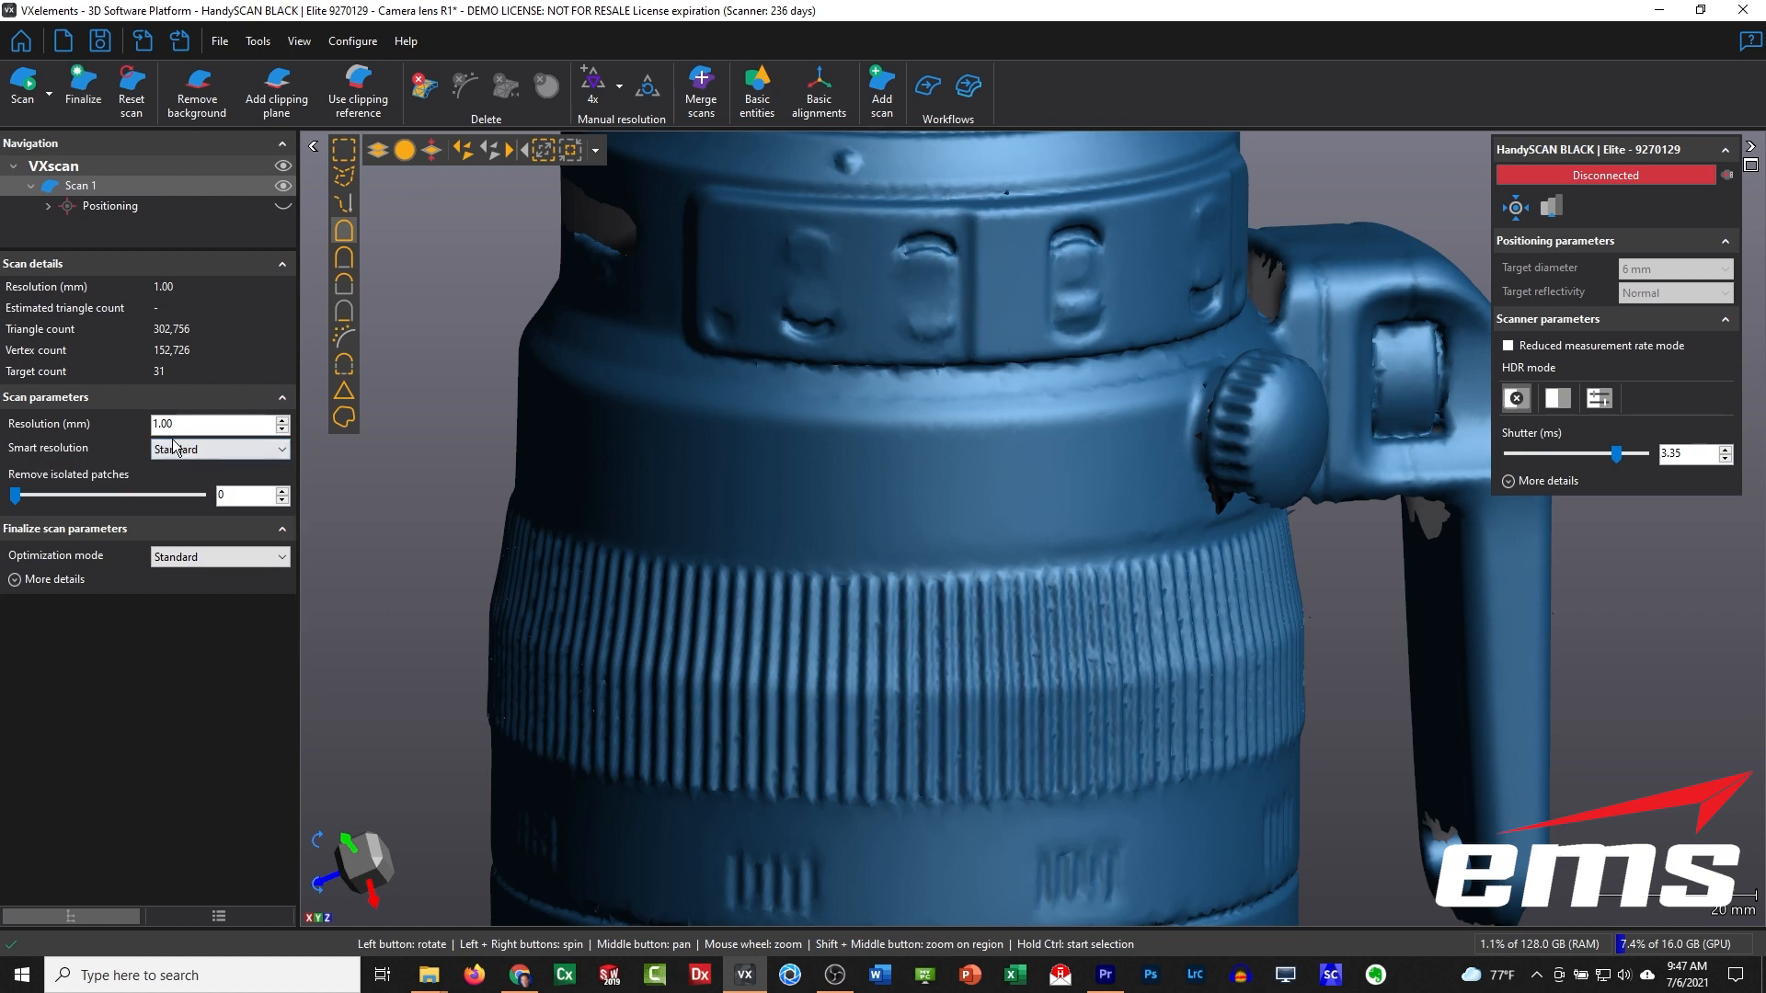
drag(182, 424, 109, 437)
text(.75)
key(Return)
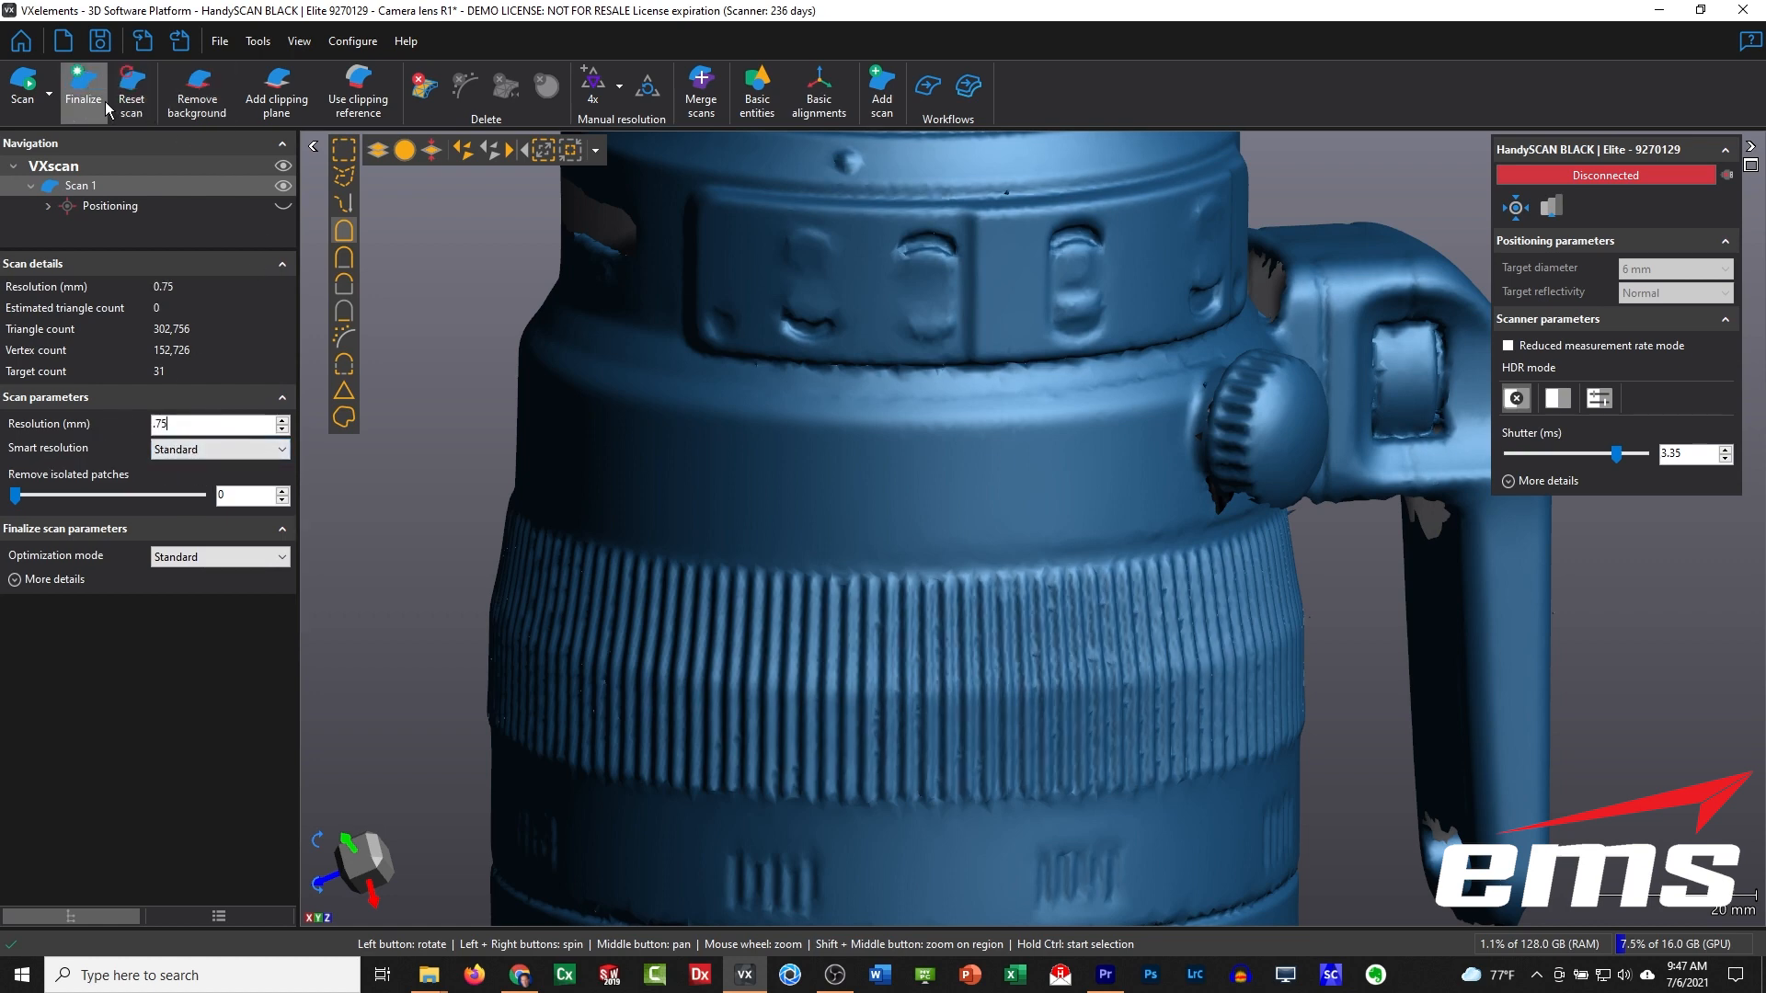
click(83, 92)
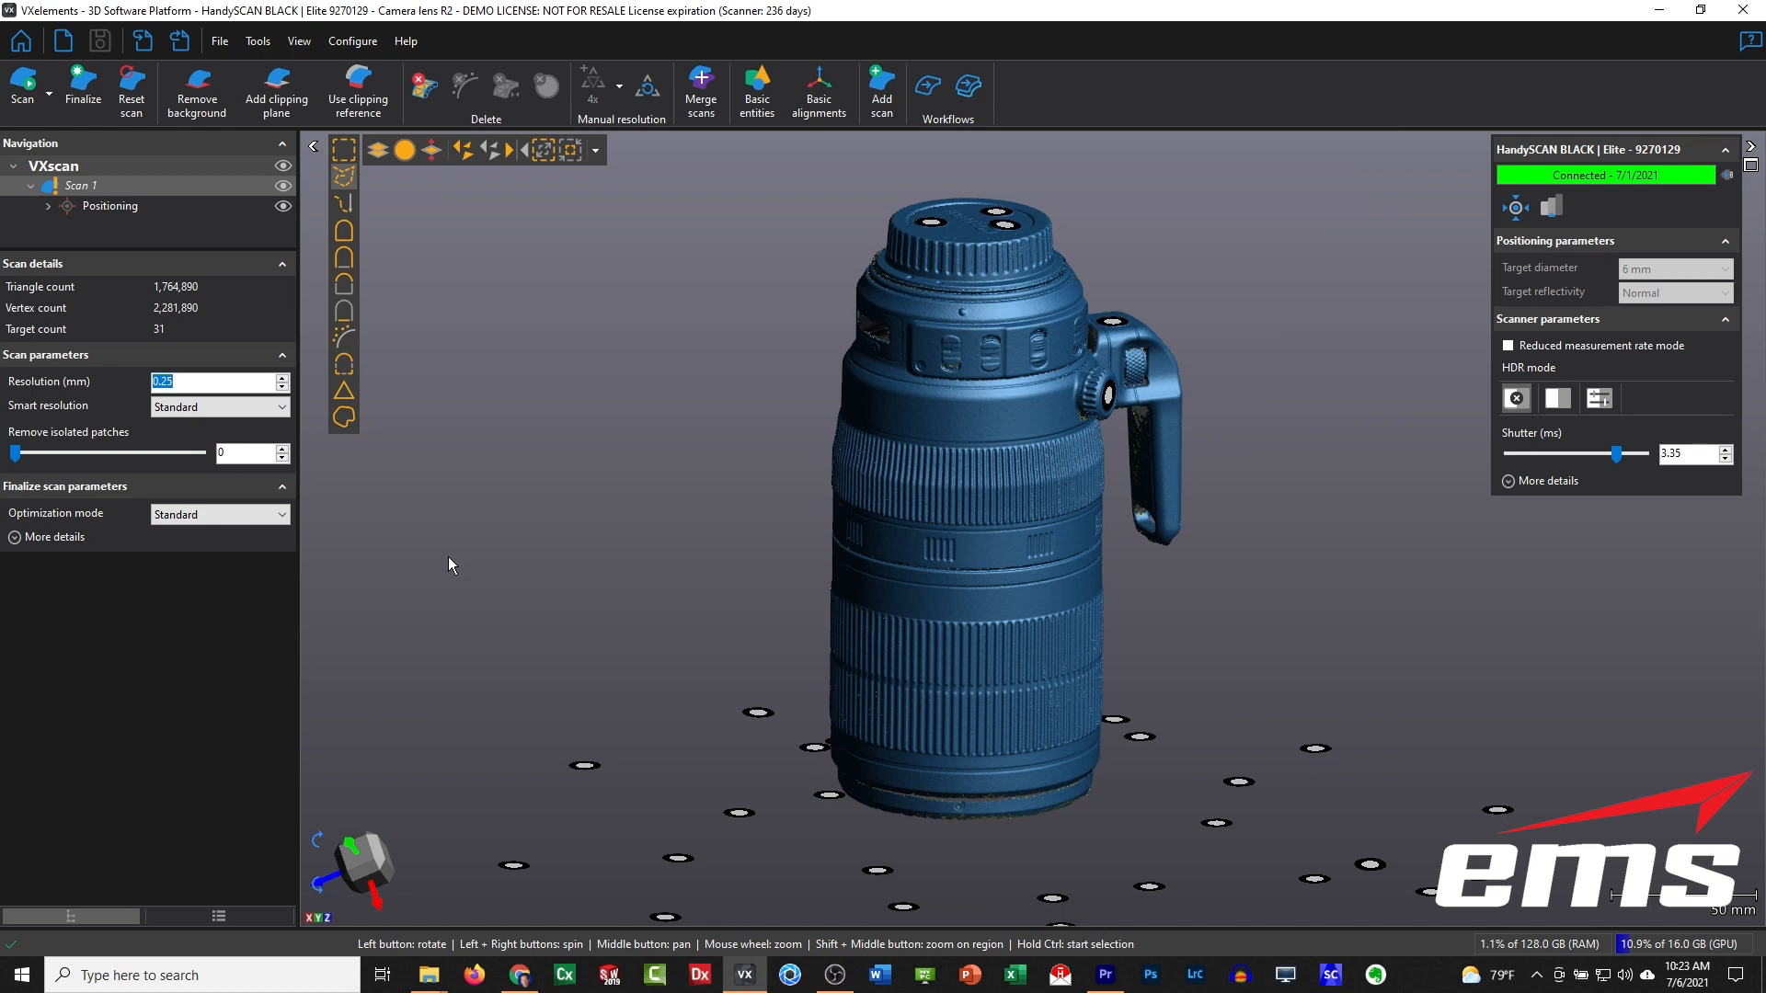
Step: Turn Smart resolution off for the unfinalized lens scan
click(214, 407)
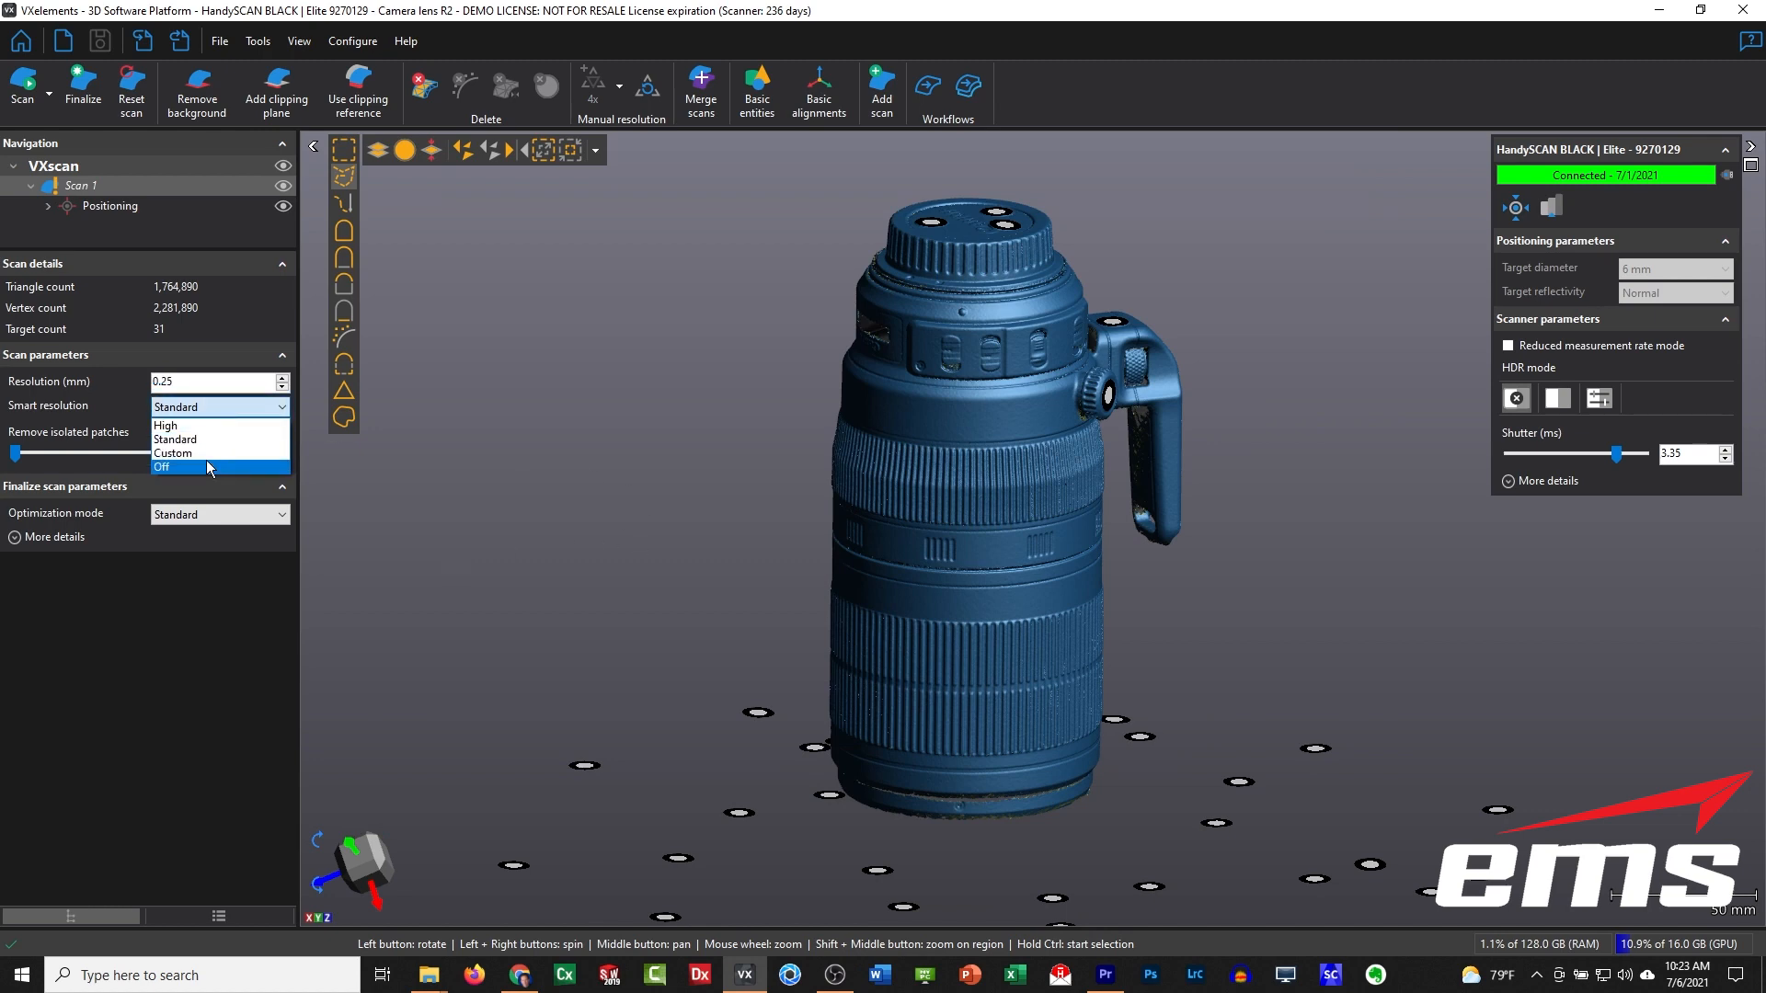
click(210, 467)
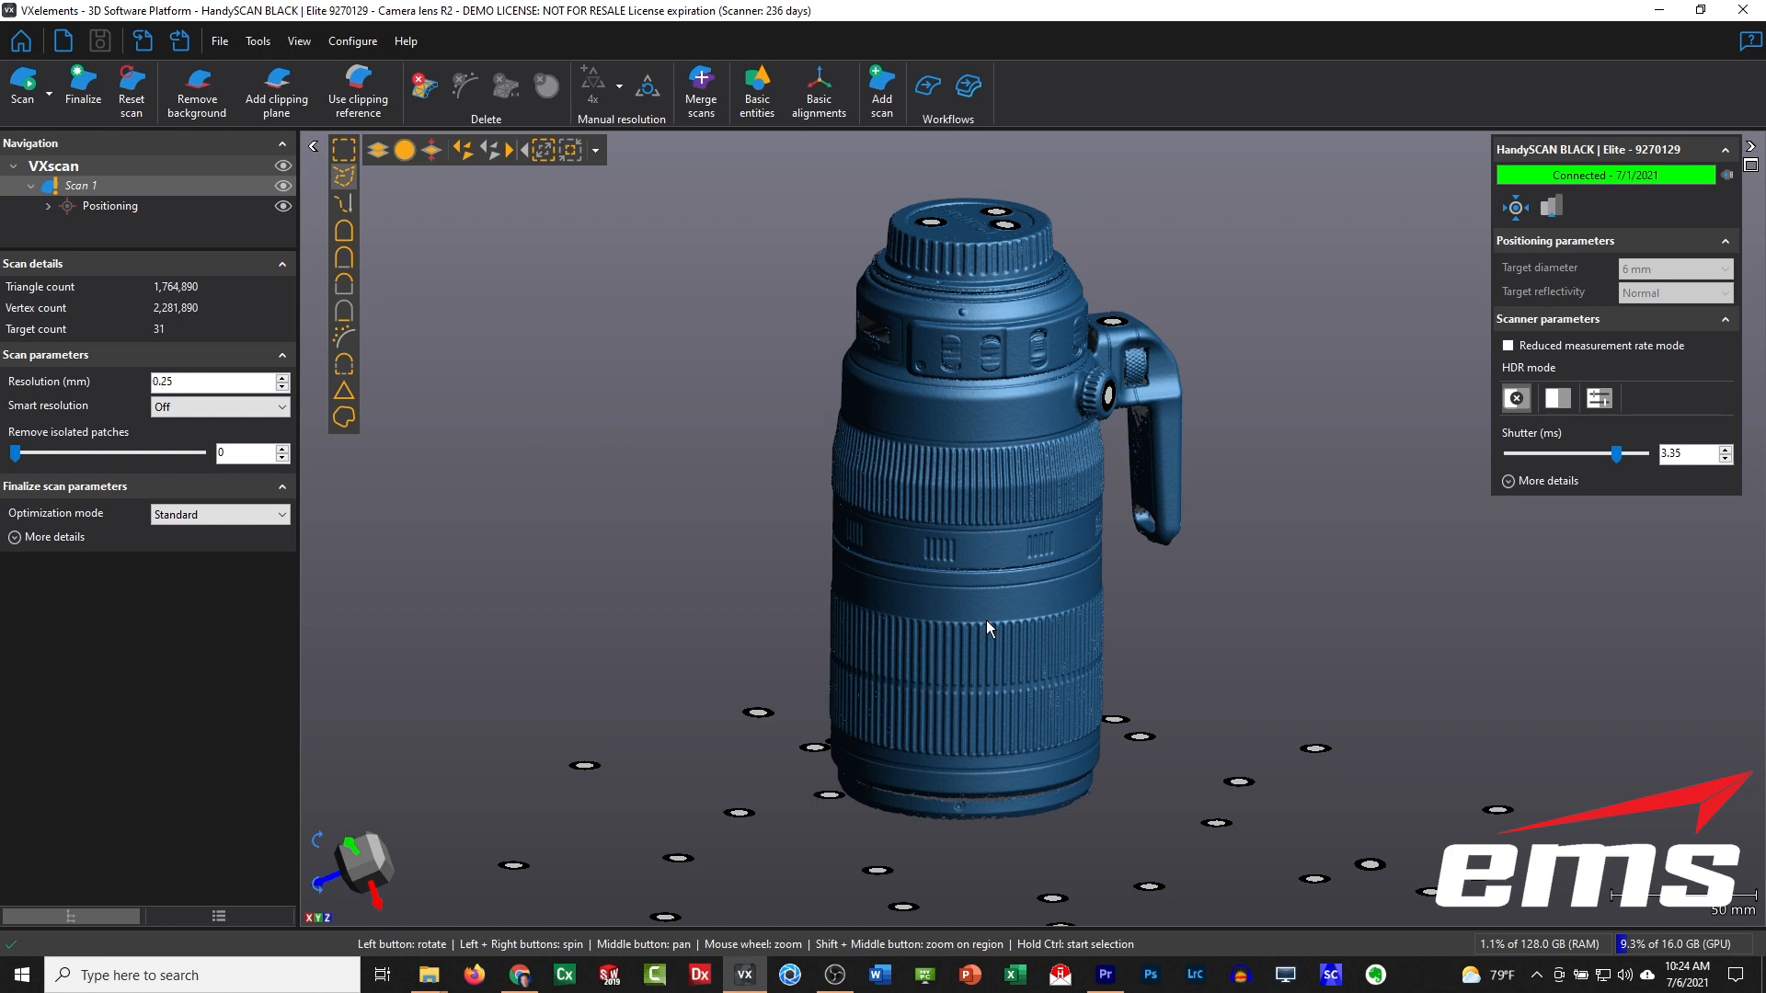
Step: Select the leftmost oval switch on the lens's switch panel and the area around it with a size 37 brush
scroll(997, 517, up, 5)
scroll(939, 535, up, 3)
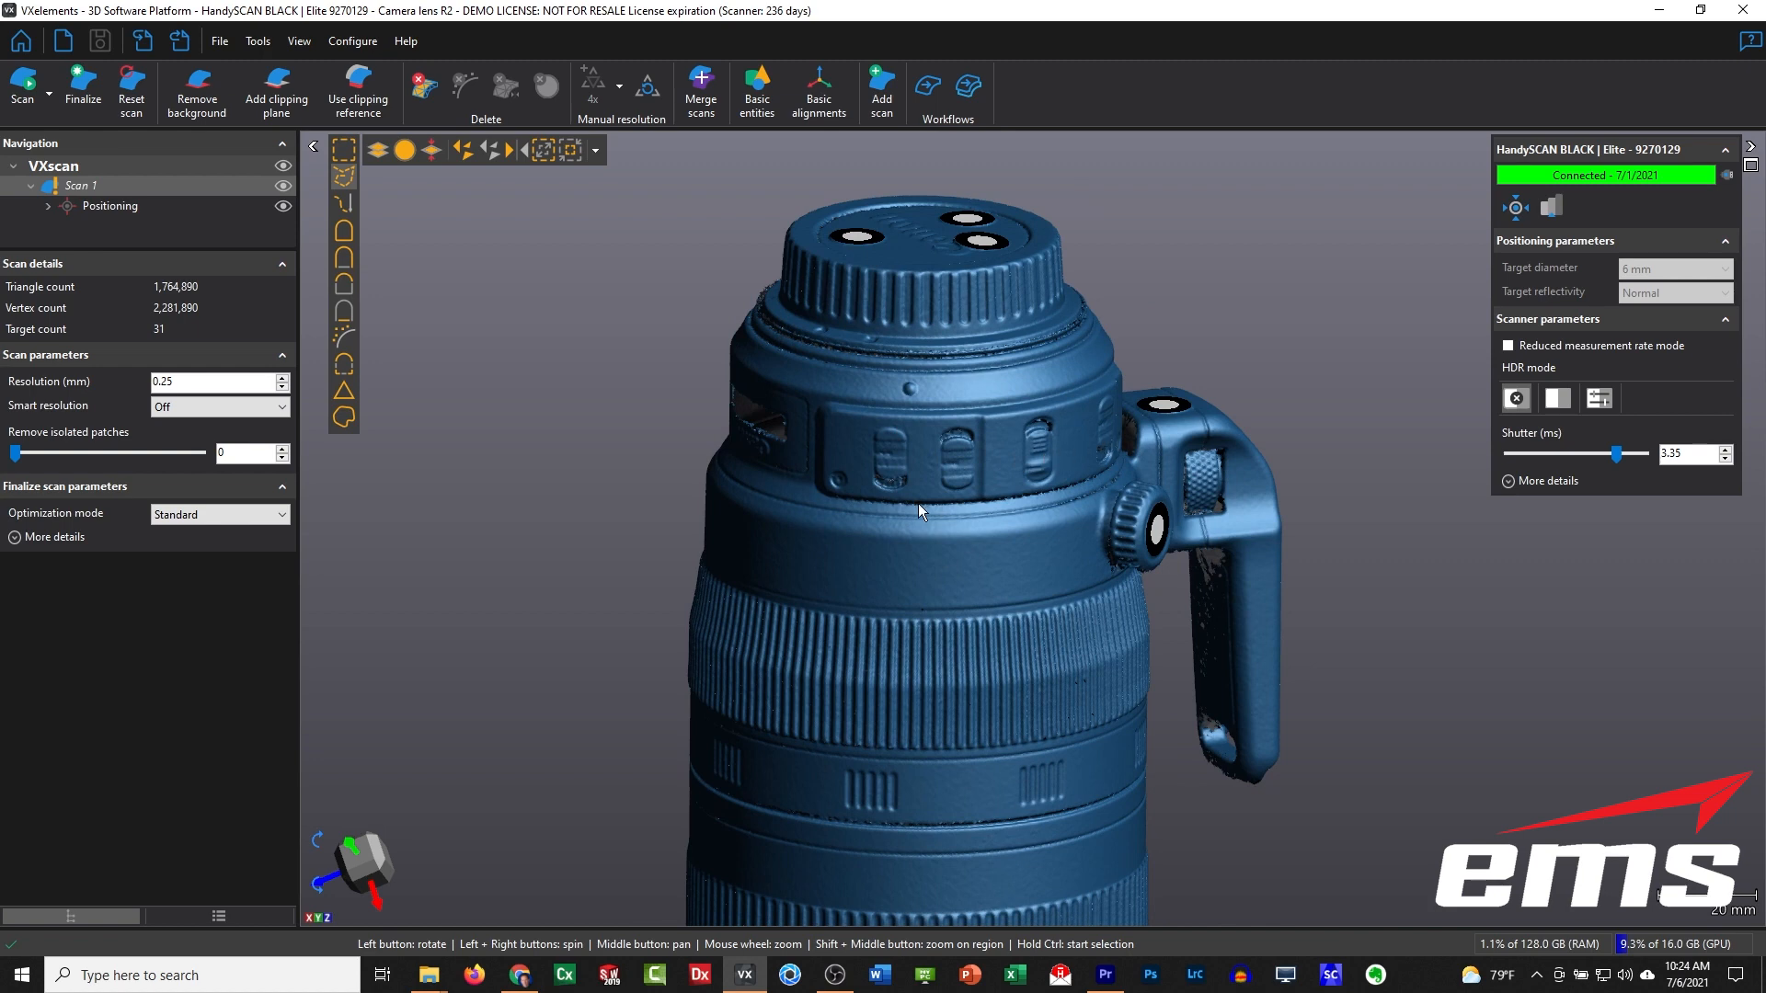
drag(864, 743, 898, 708)
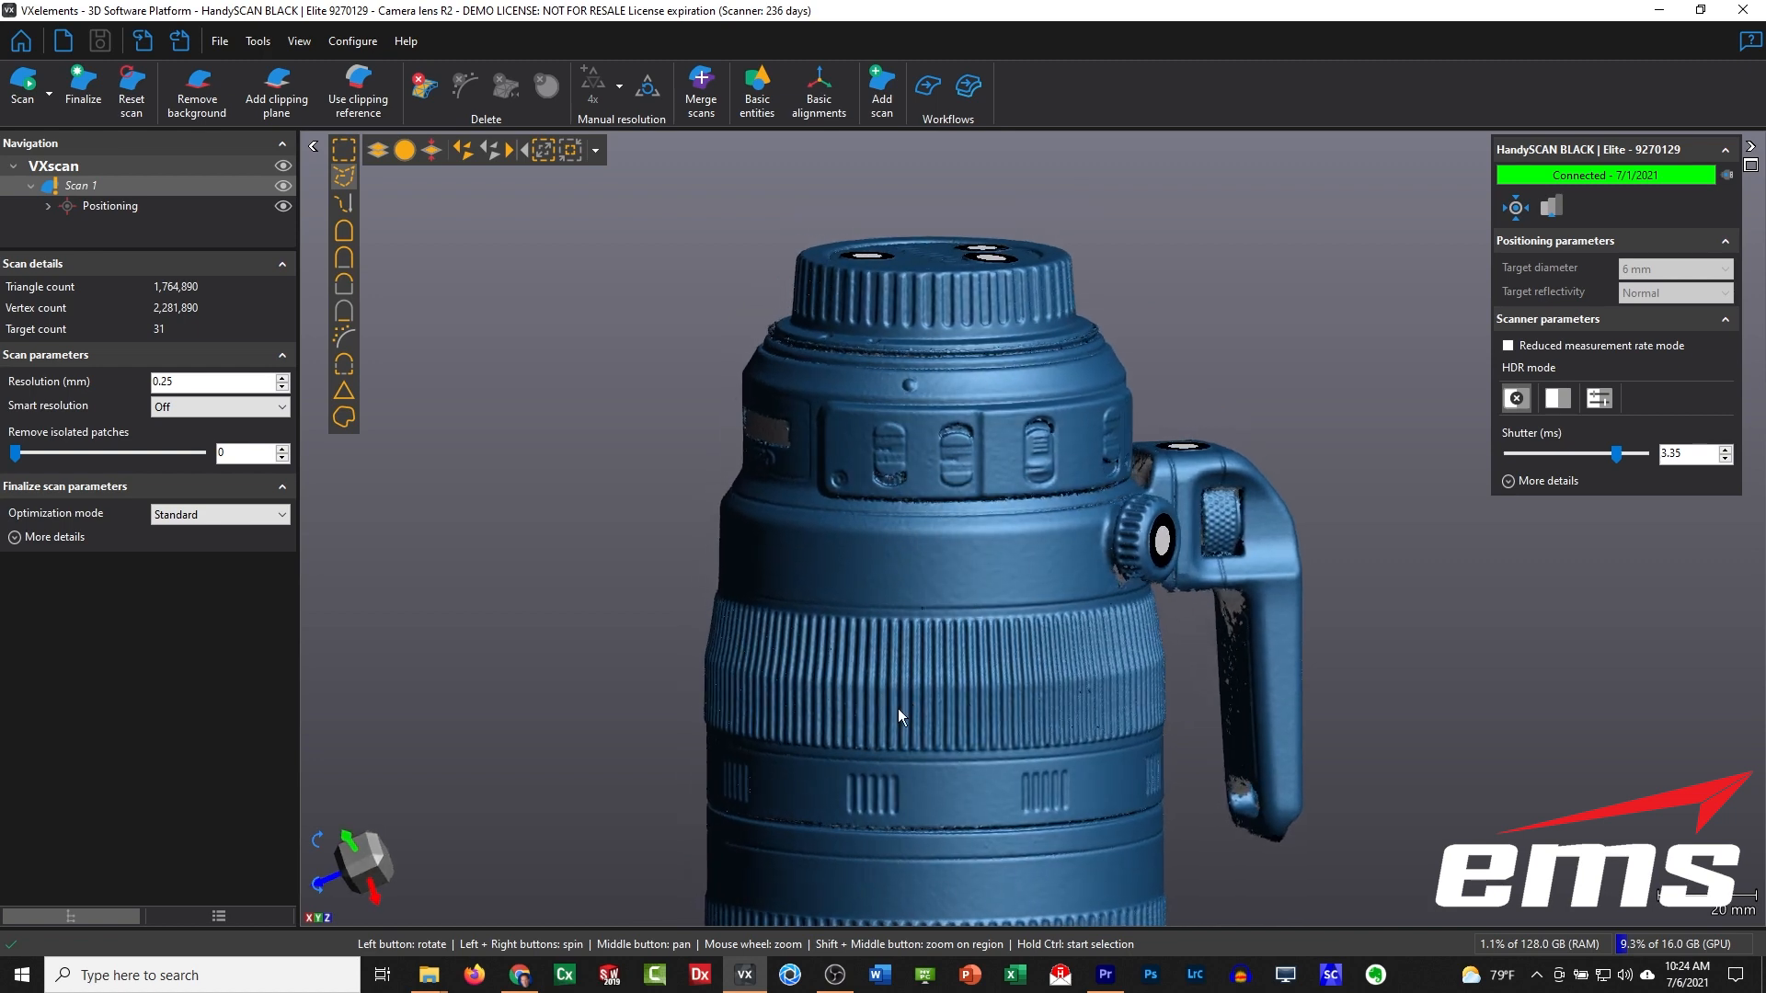
scroll(885, 493, up, 5)
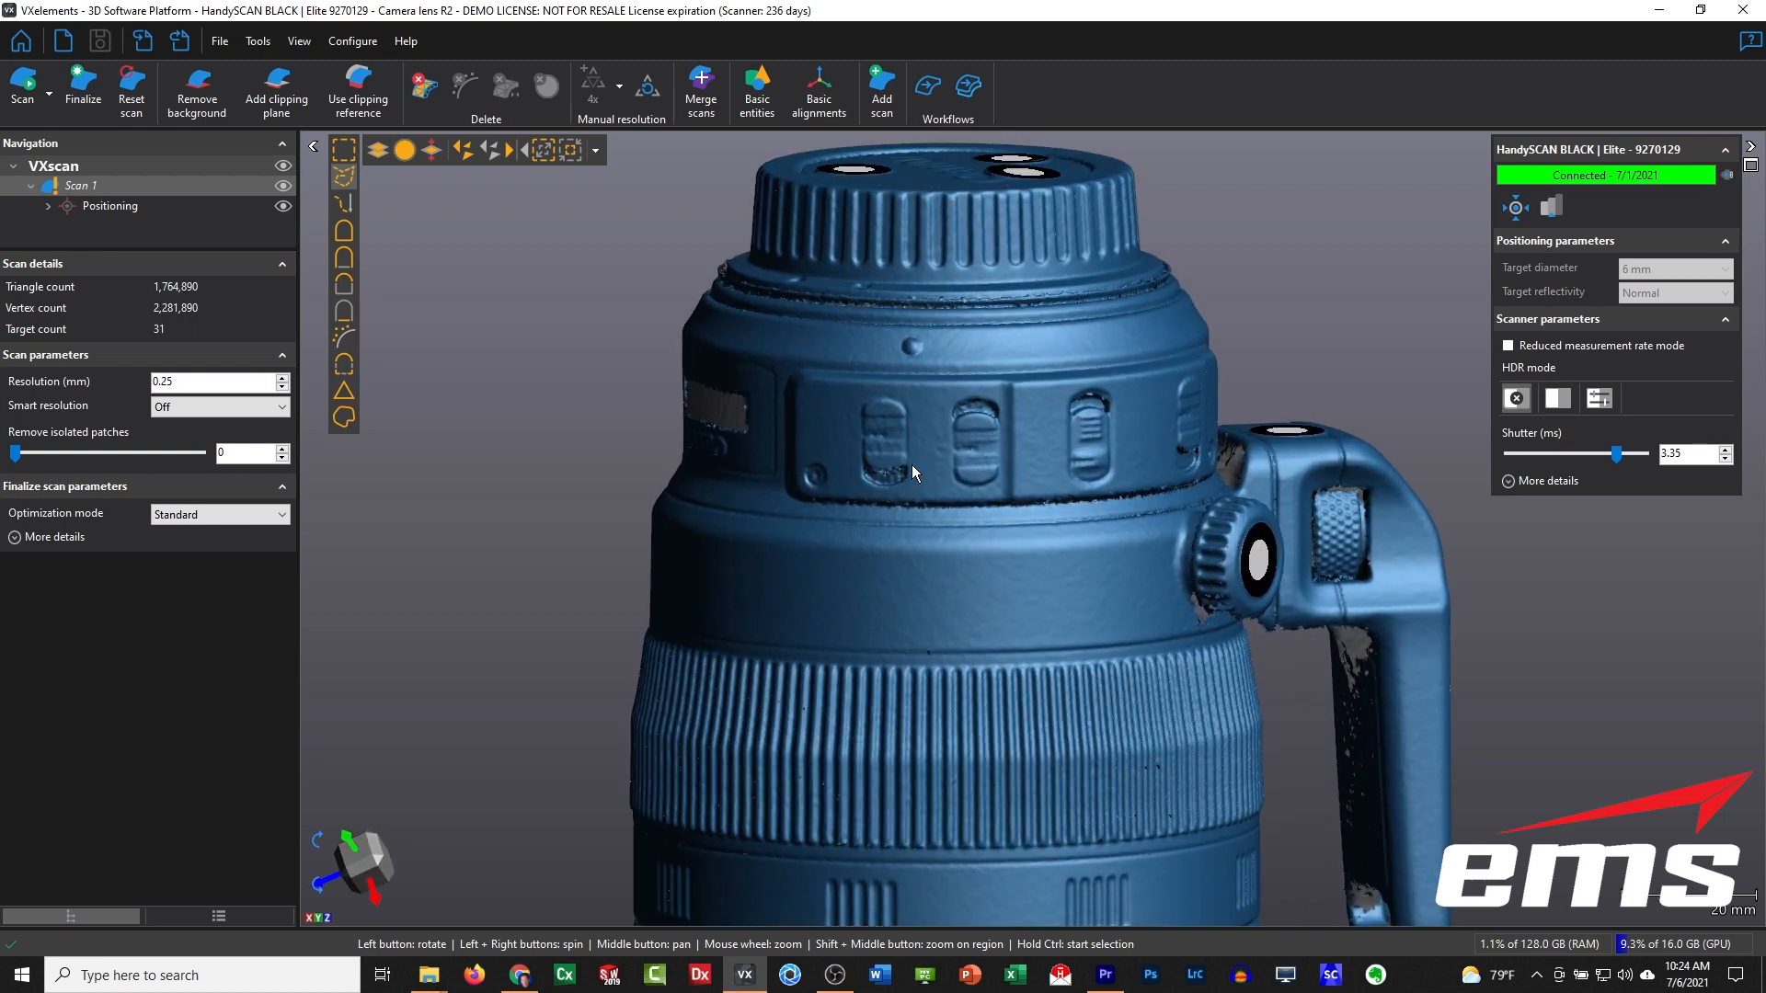
middle_drag(962, 462, 868, 456)
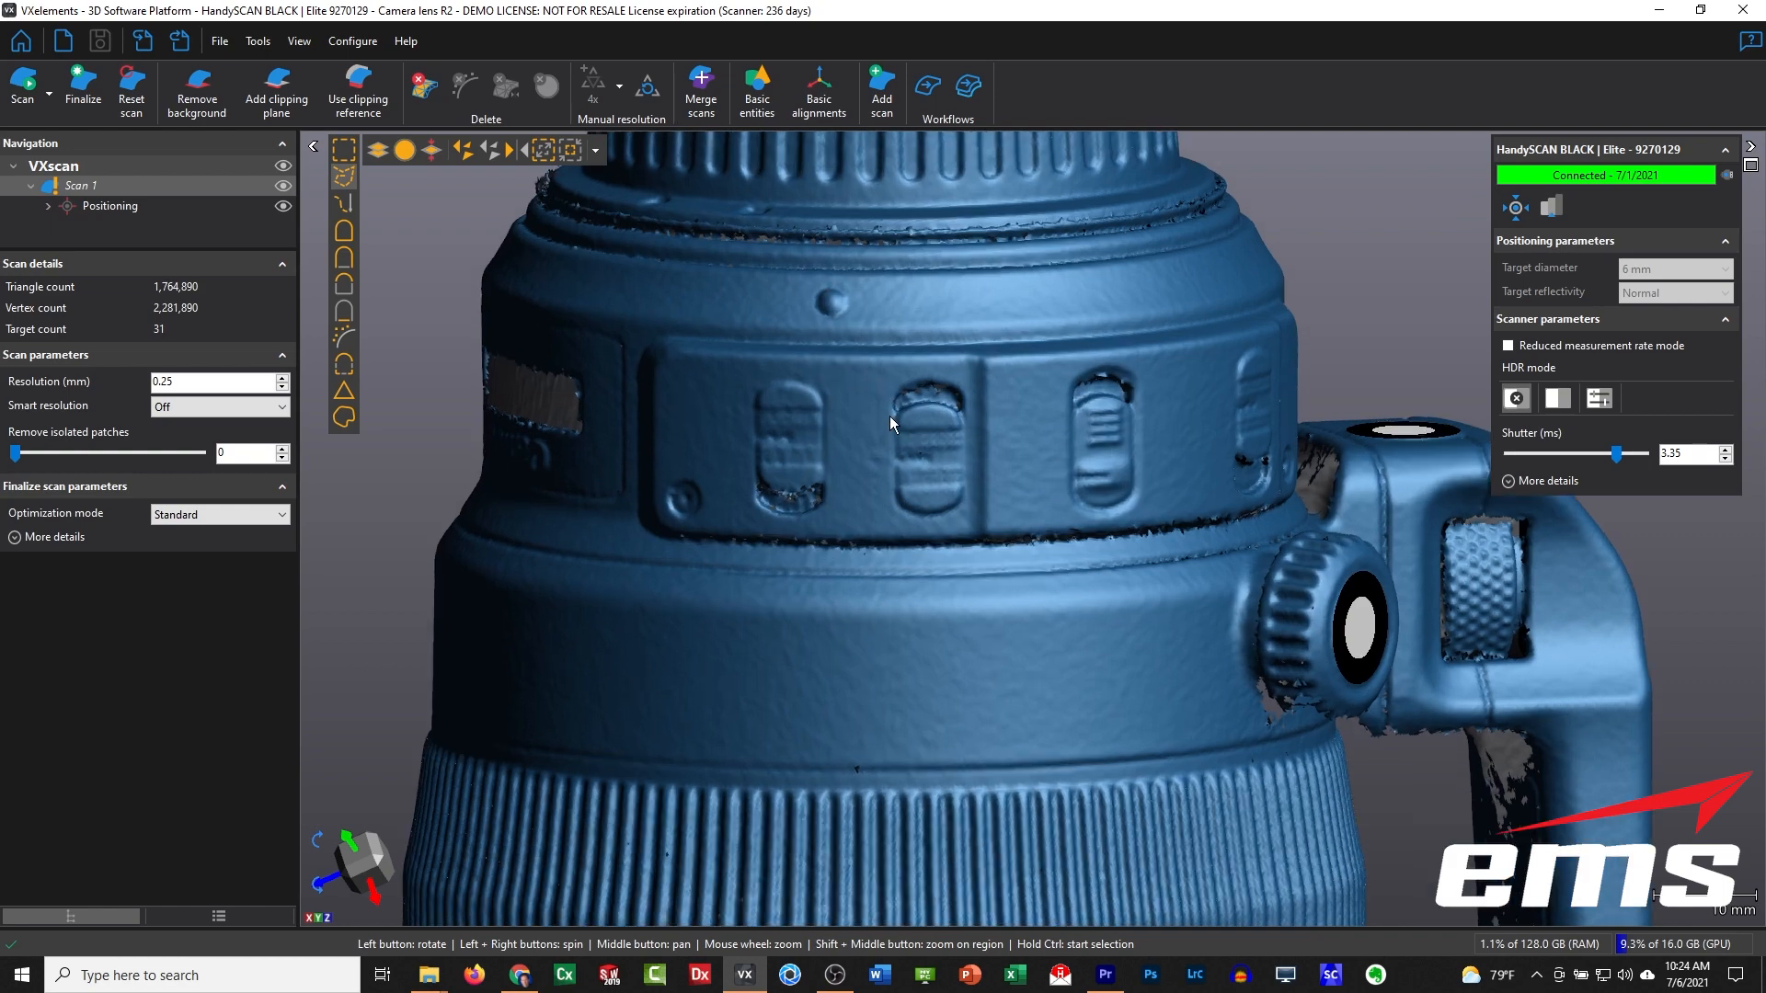
drag(888, 416, 888, 420)
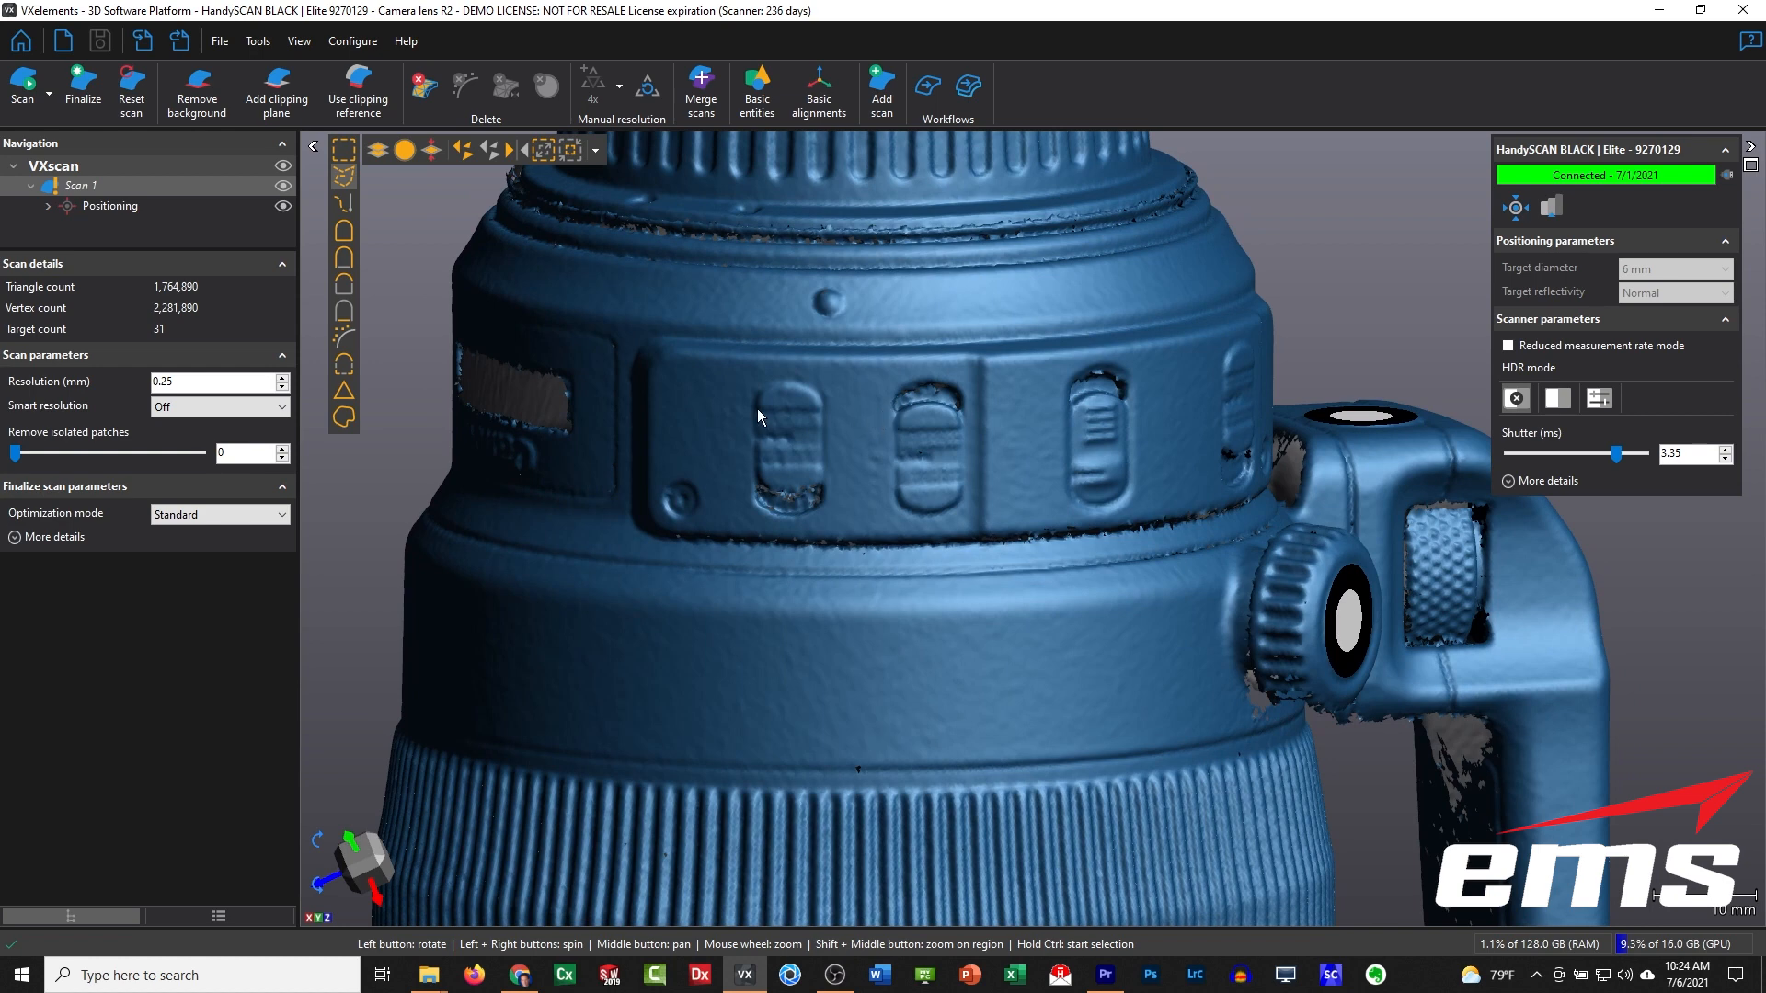
click(344, 206)
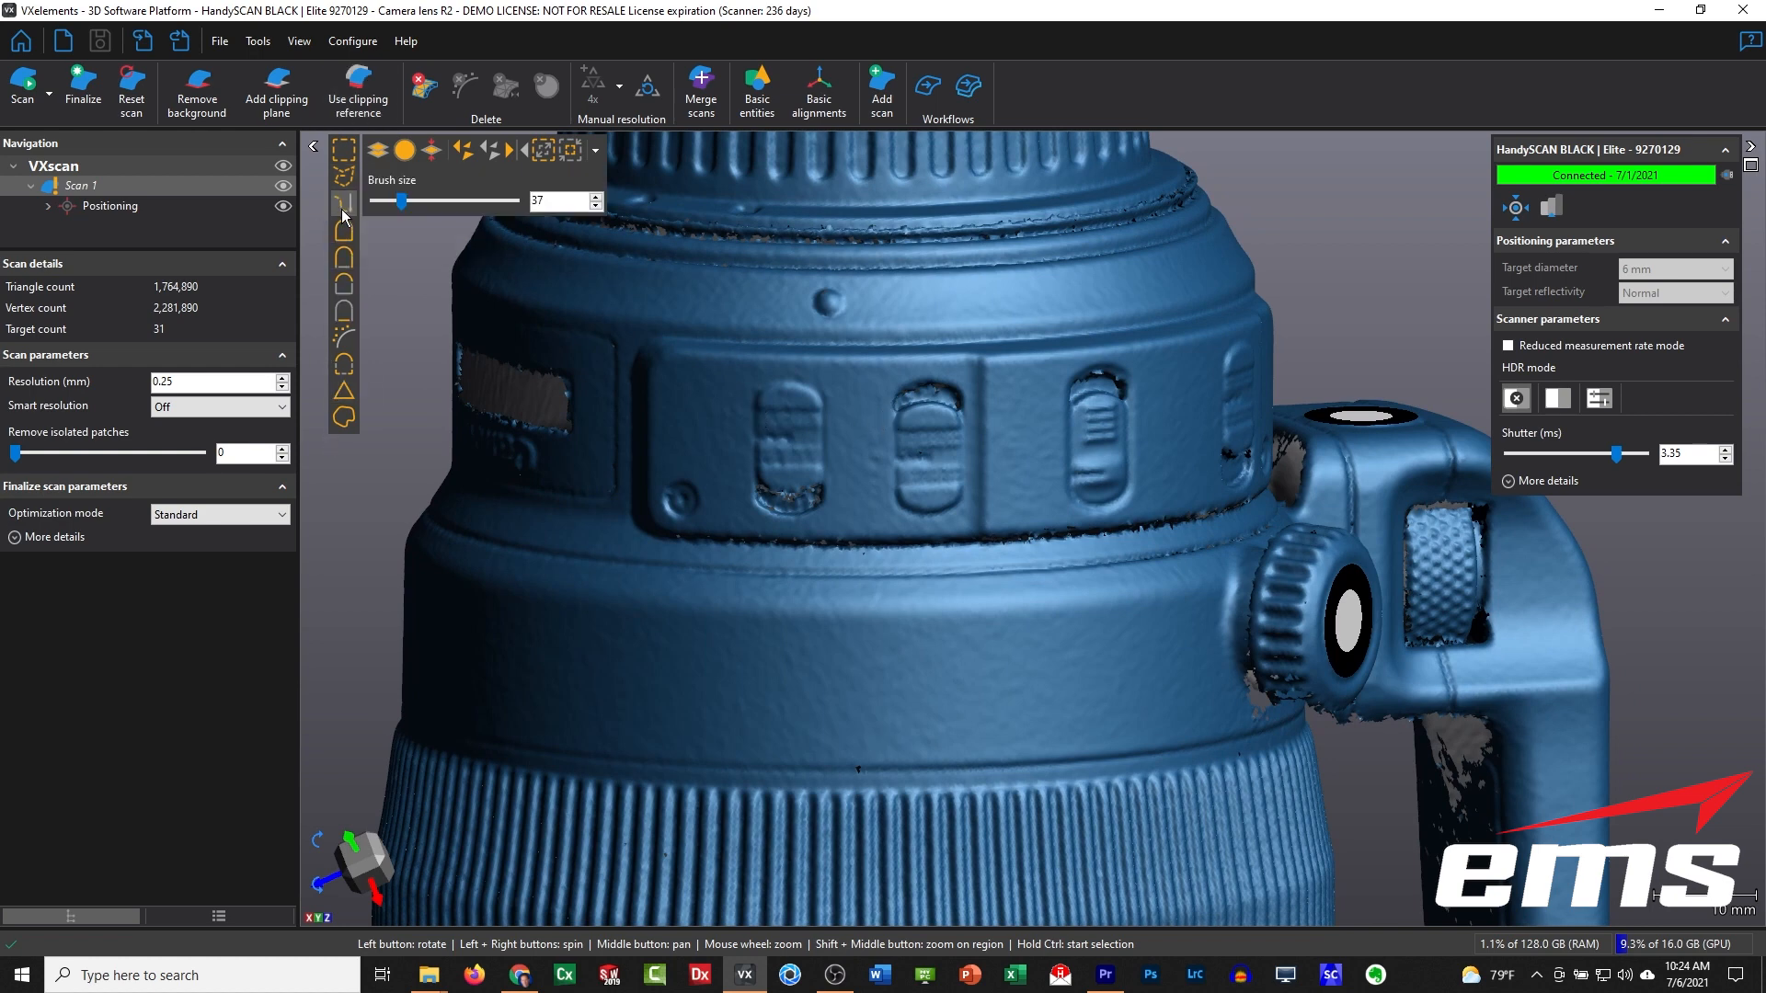
mouse_move(780, 415)
mouse_down()
mouse_move(769, 405)
mouse_move(770, 489)
mouse_move(809, 492)
mouse_move(807, 425)
mouse_move(796, 397)
mouse_move(793, 479)
mouse_up()
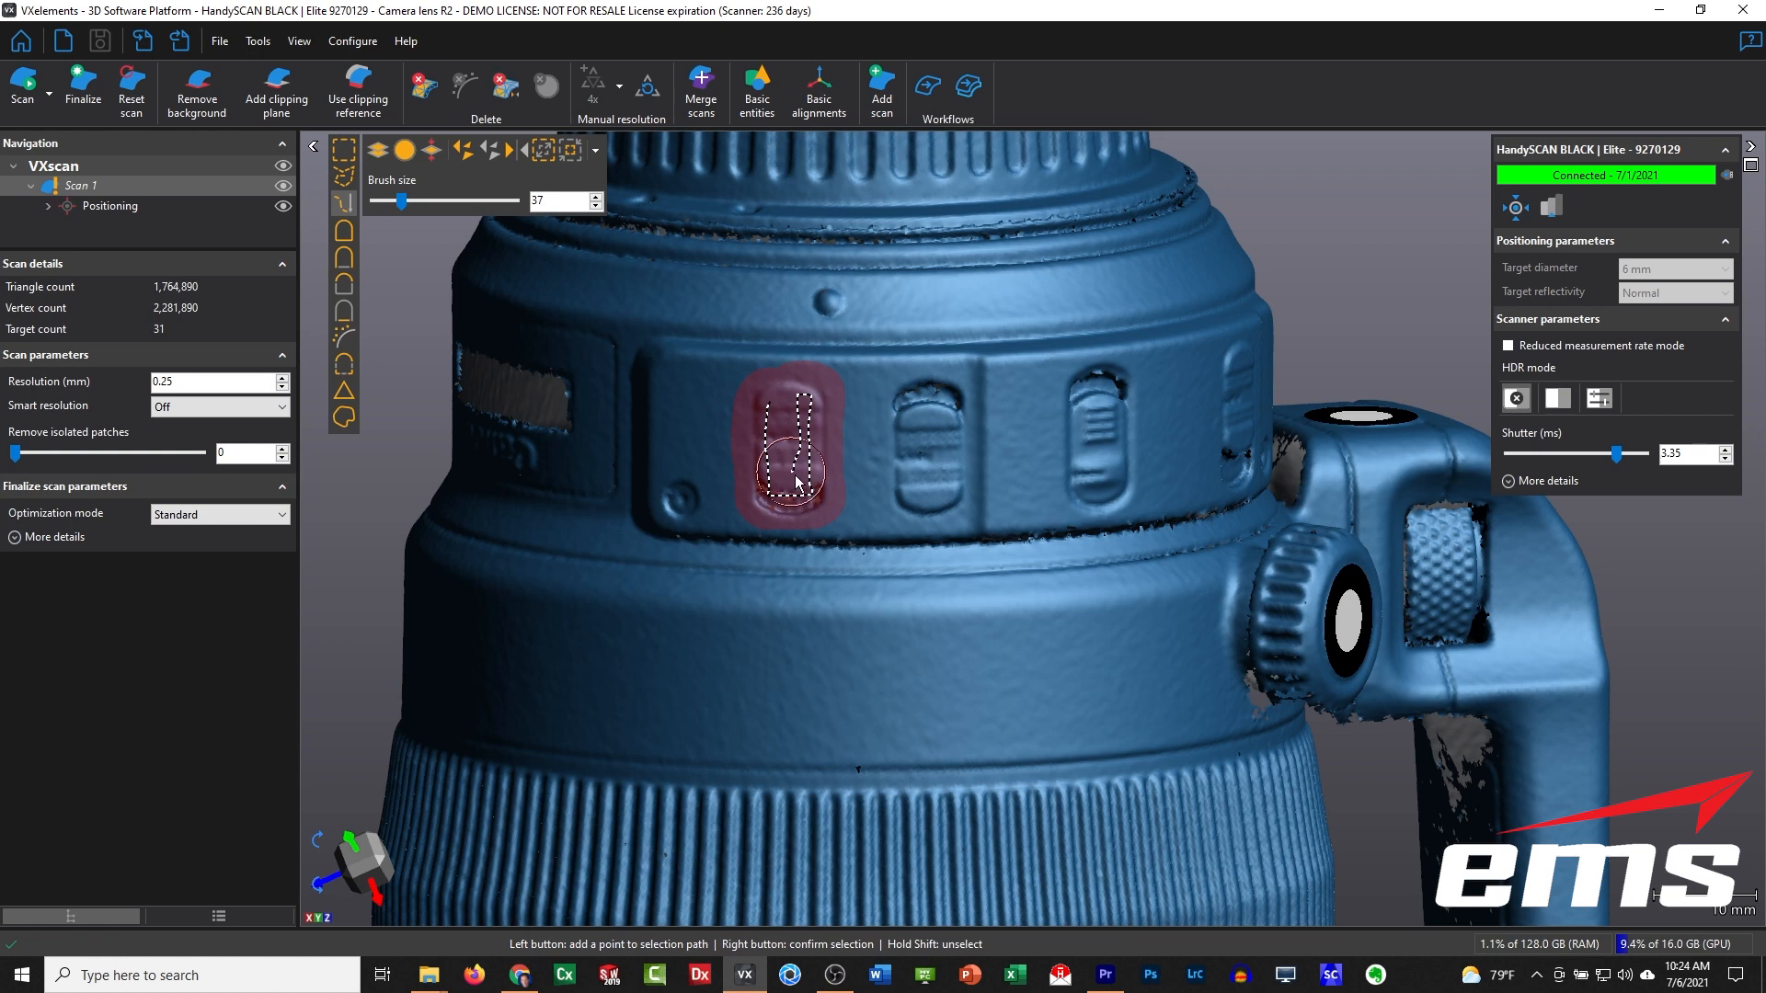
right_click(795, 474)
scroll(899, 473, up, 2)
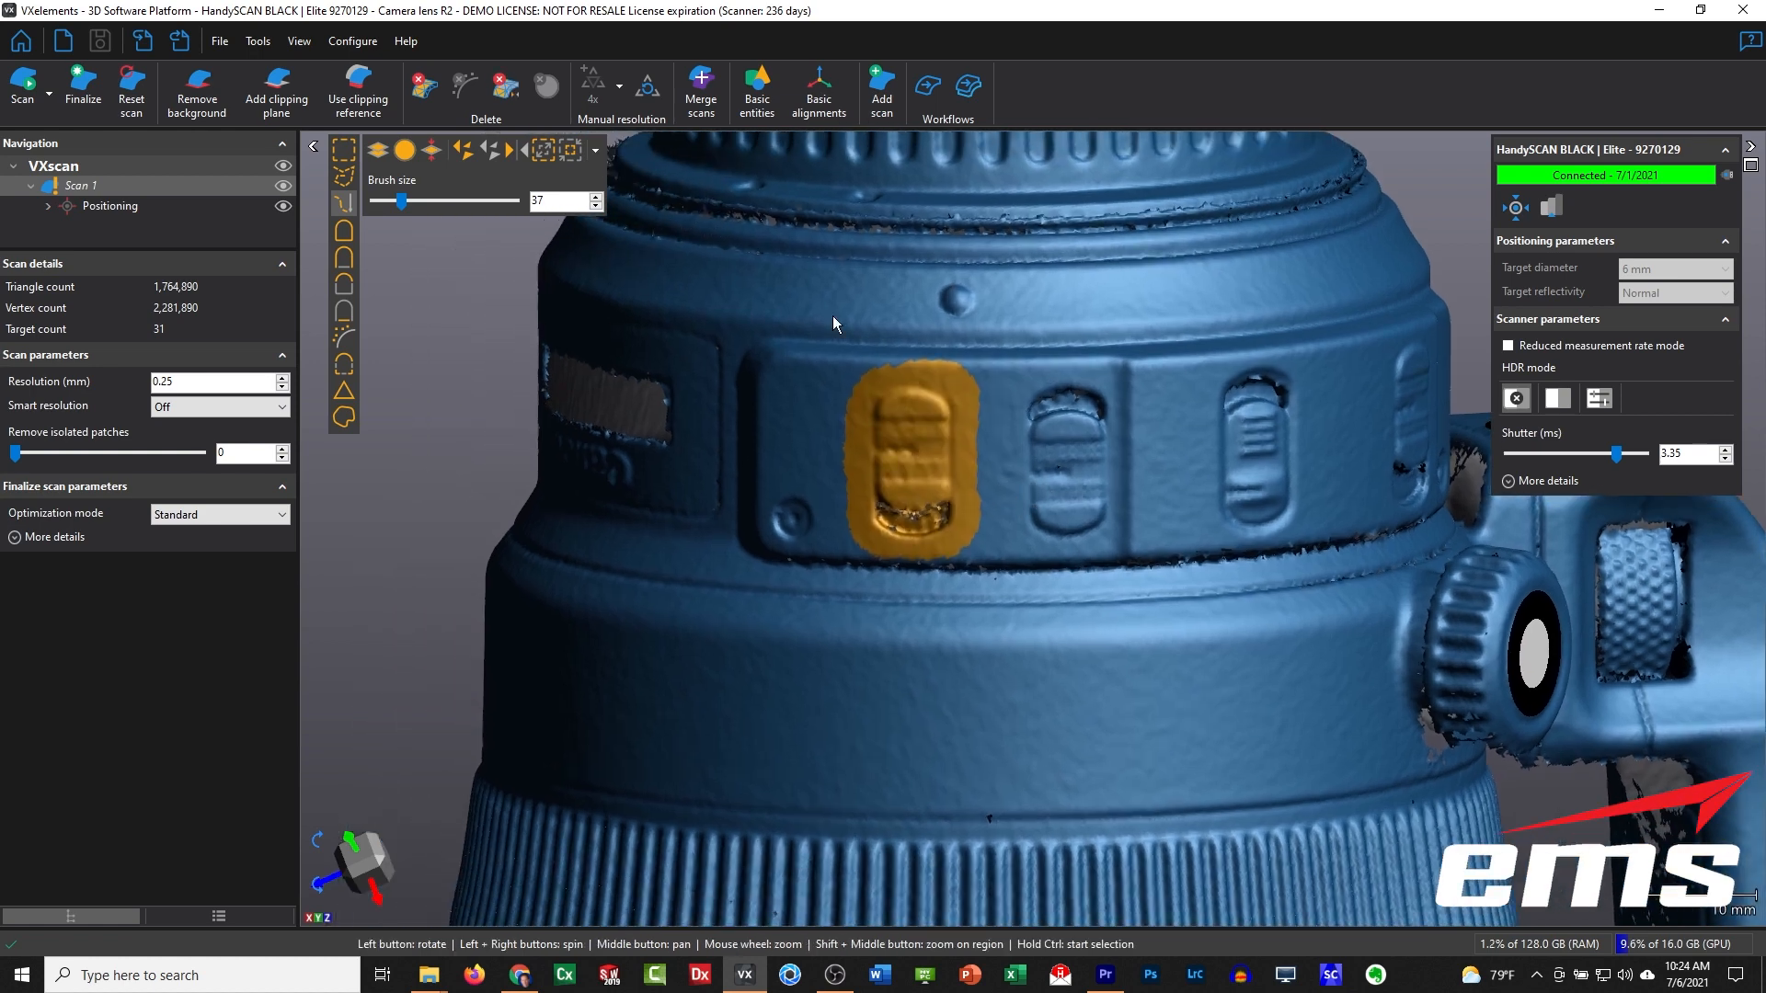
Step: Set the scan resolution to 1 mm and apply 8x manual resolution to the selected leftmost switch area
click(621, 87)
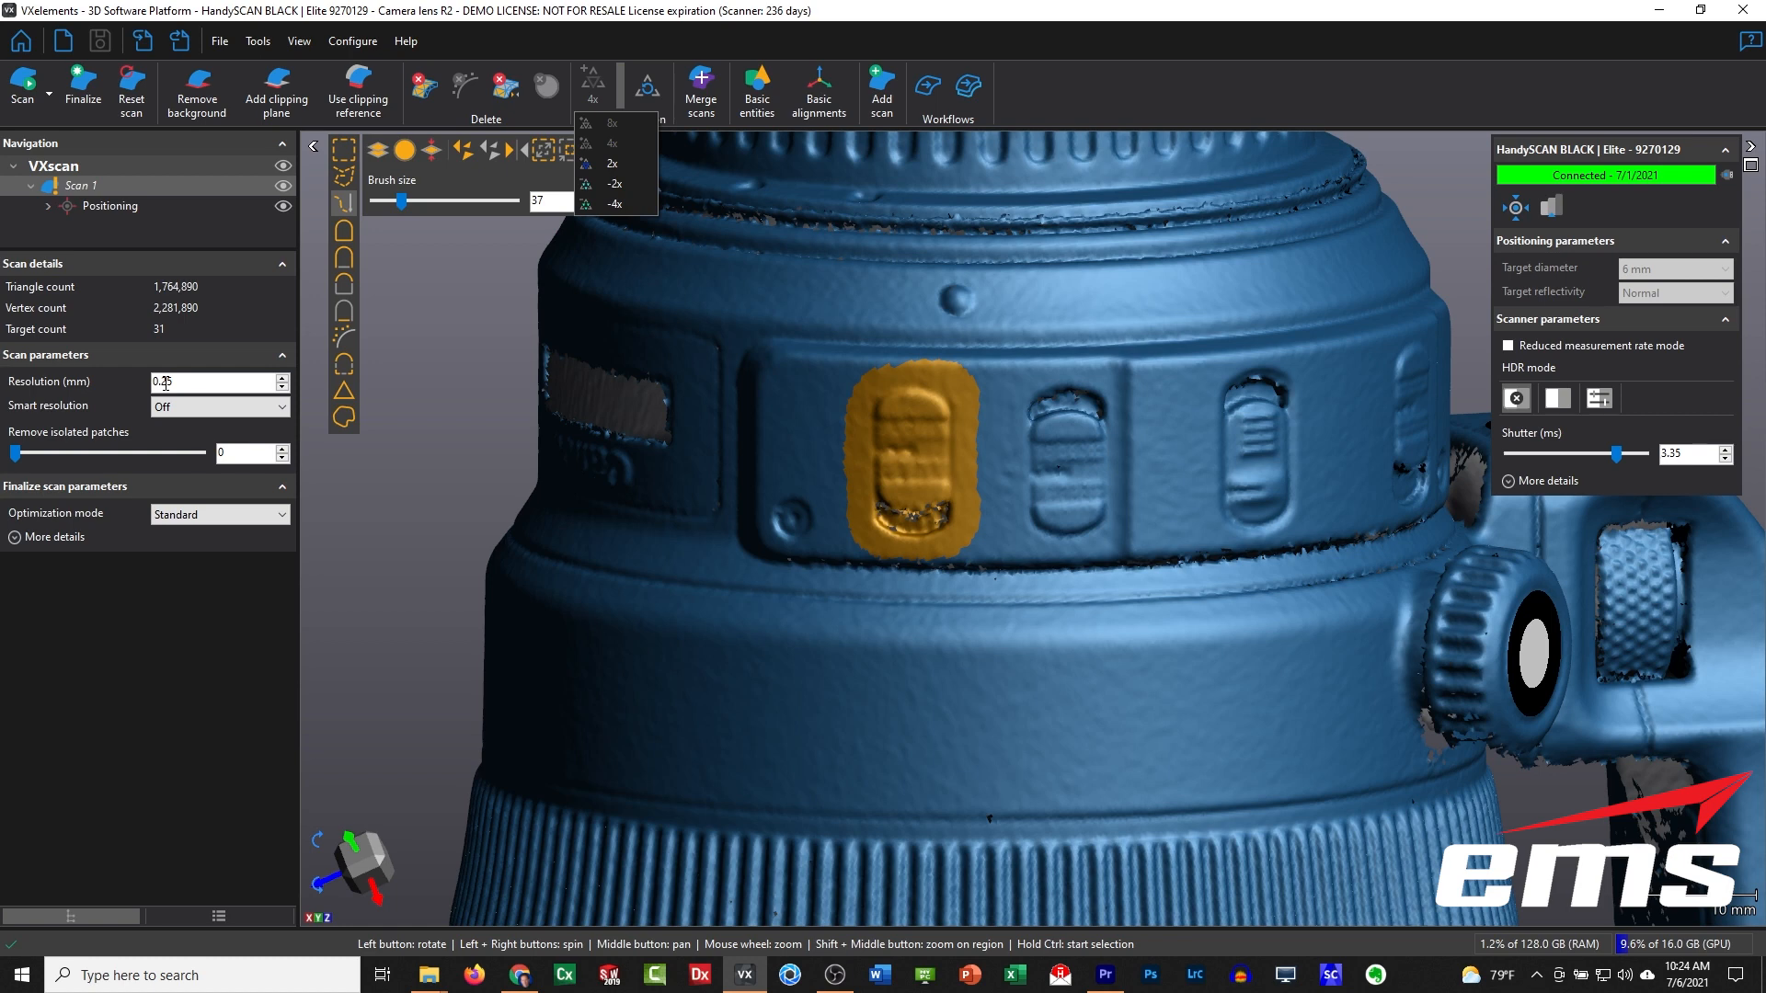
double_click(195, 384)
text(1)
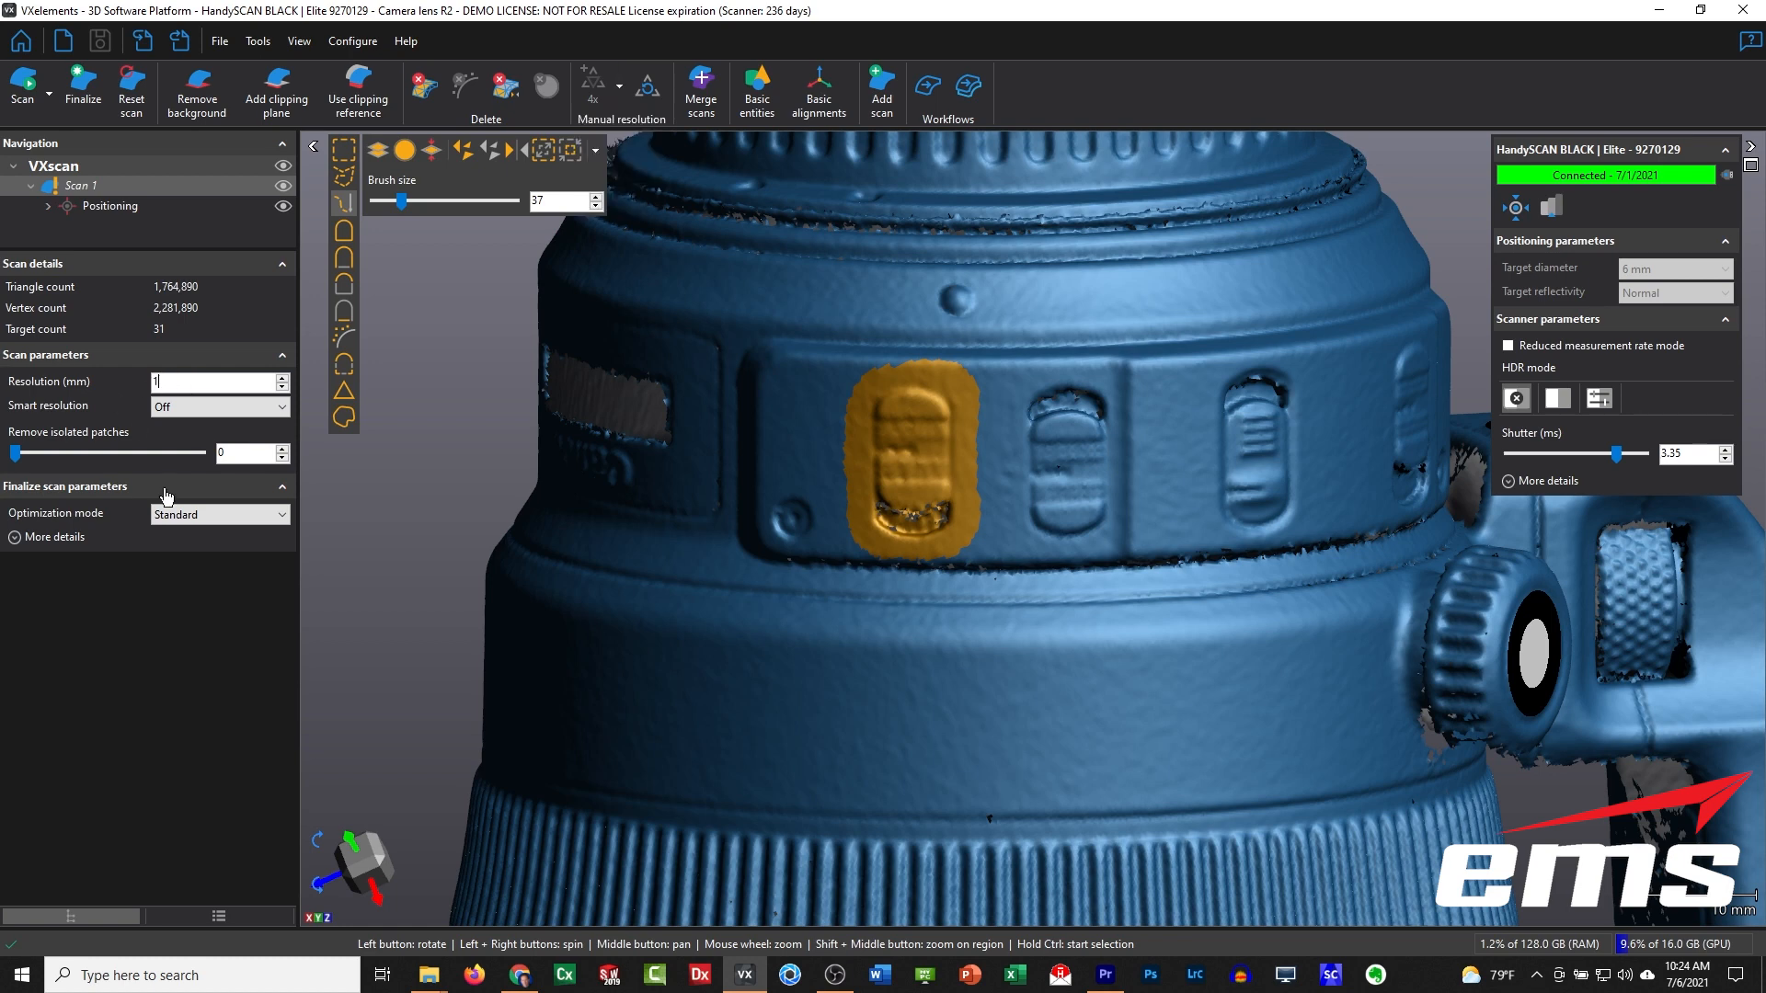
click(621, 88)
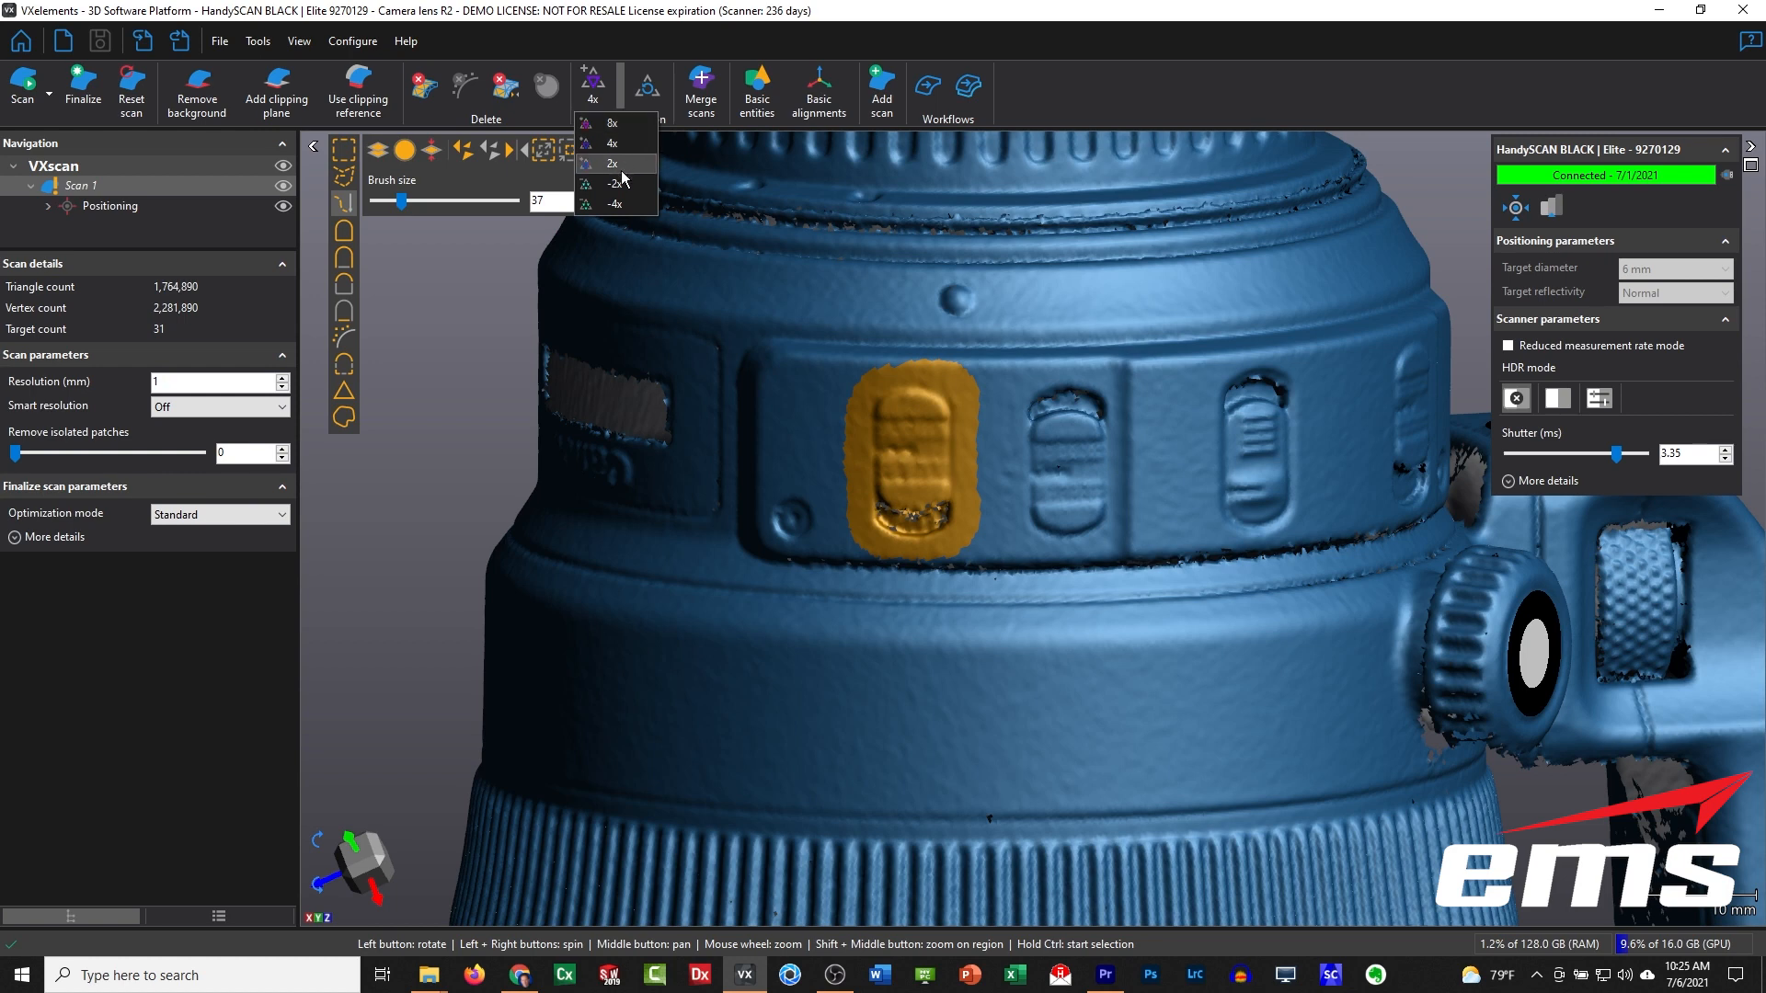
click(613, 126)
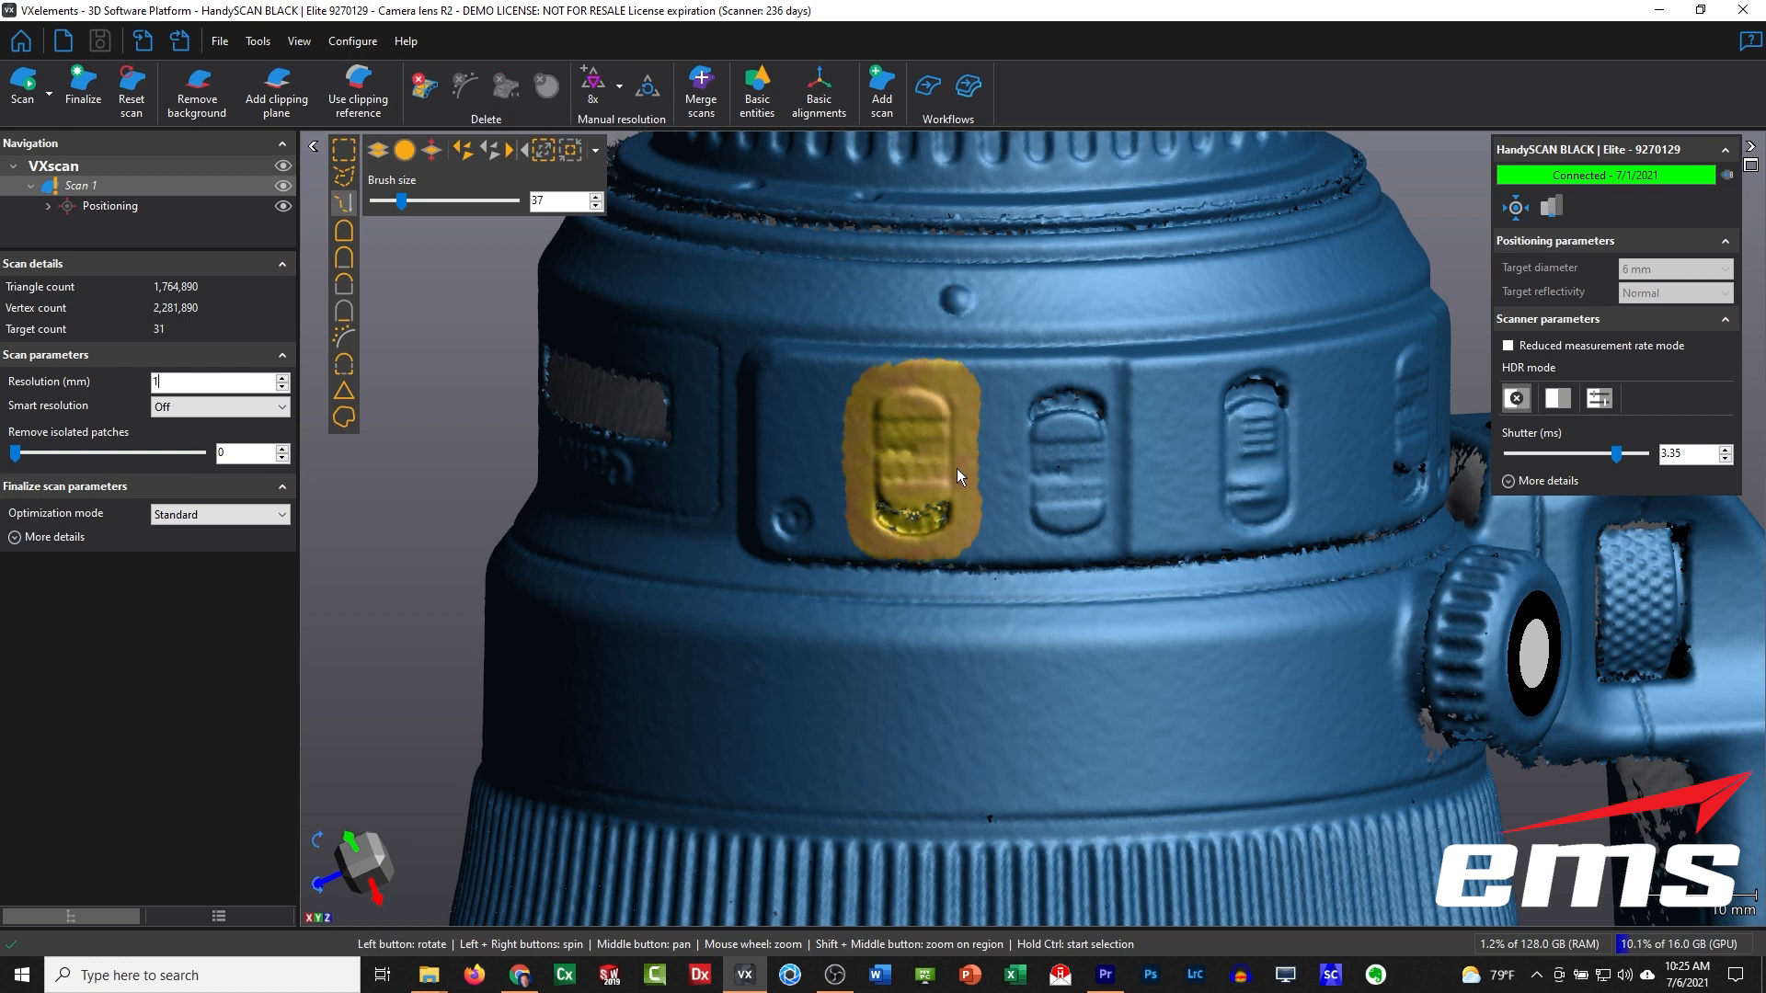
Step: Brush-select the second switch on the panel with its surroundings and apply 4x manual resolution to it
scroll(958, 512, up, 1)
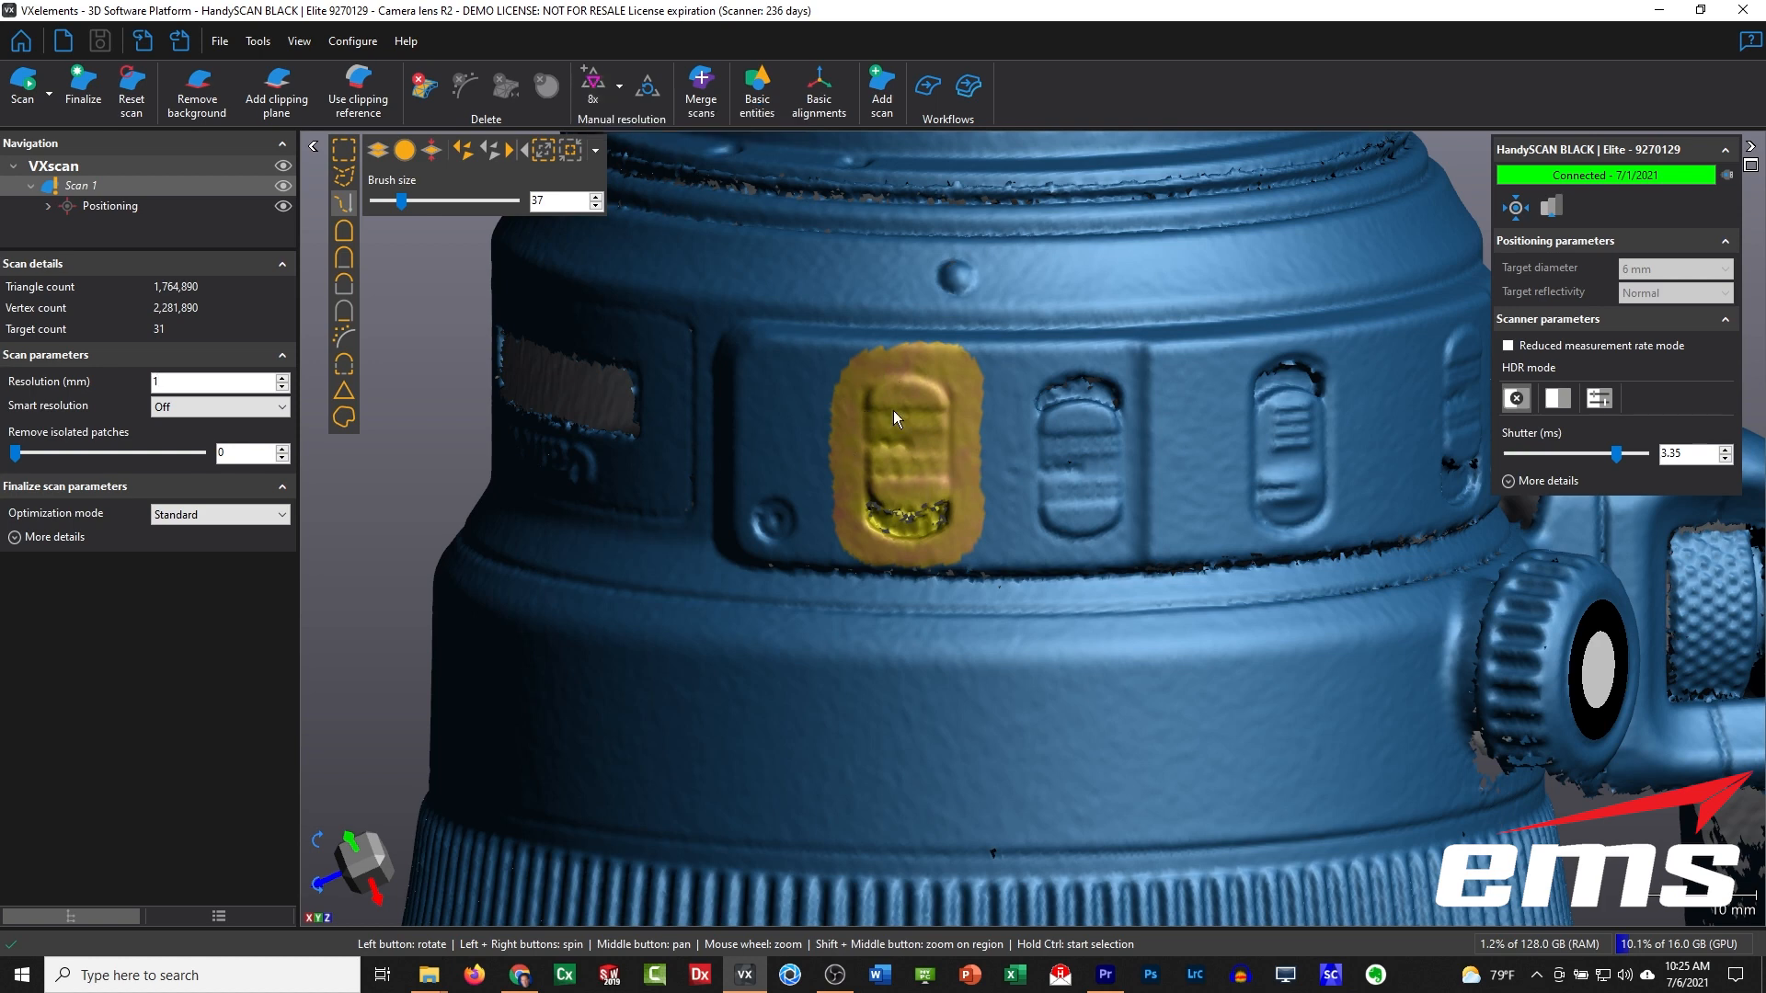
scroll(905, 493, down, 1)
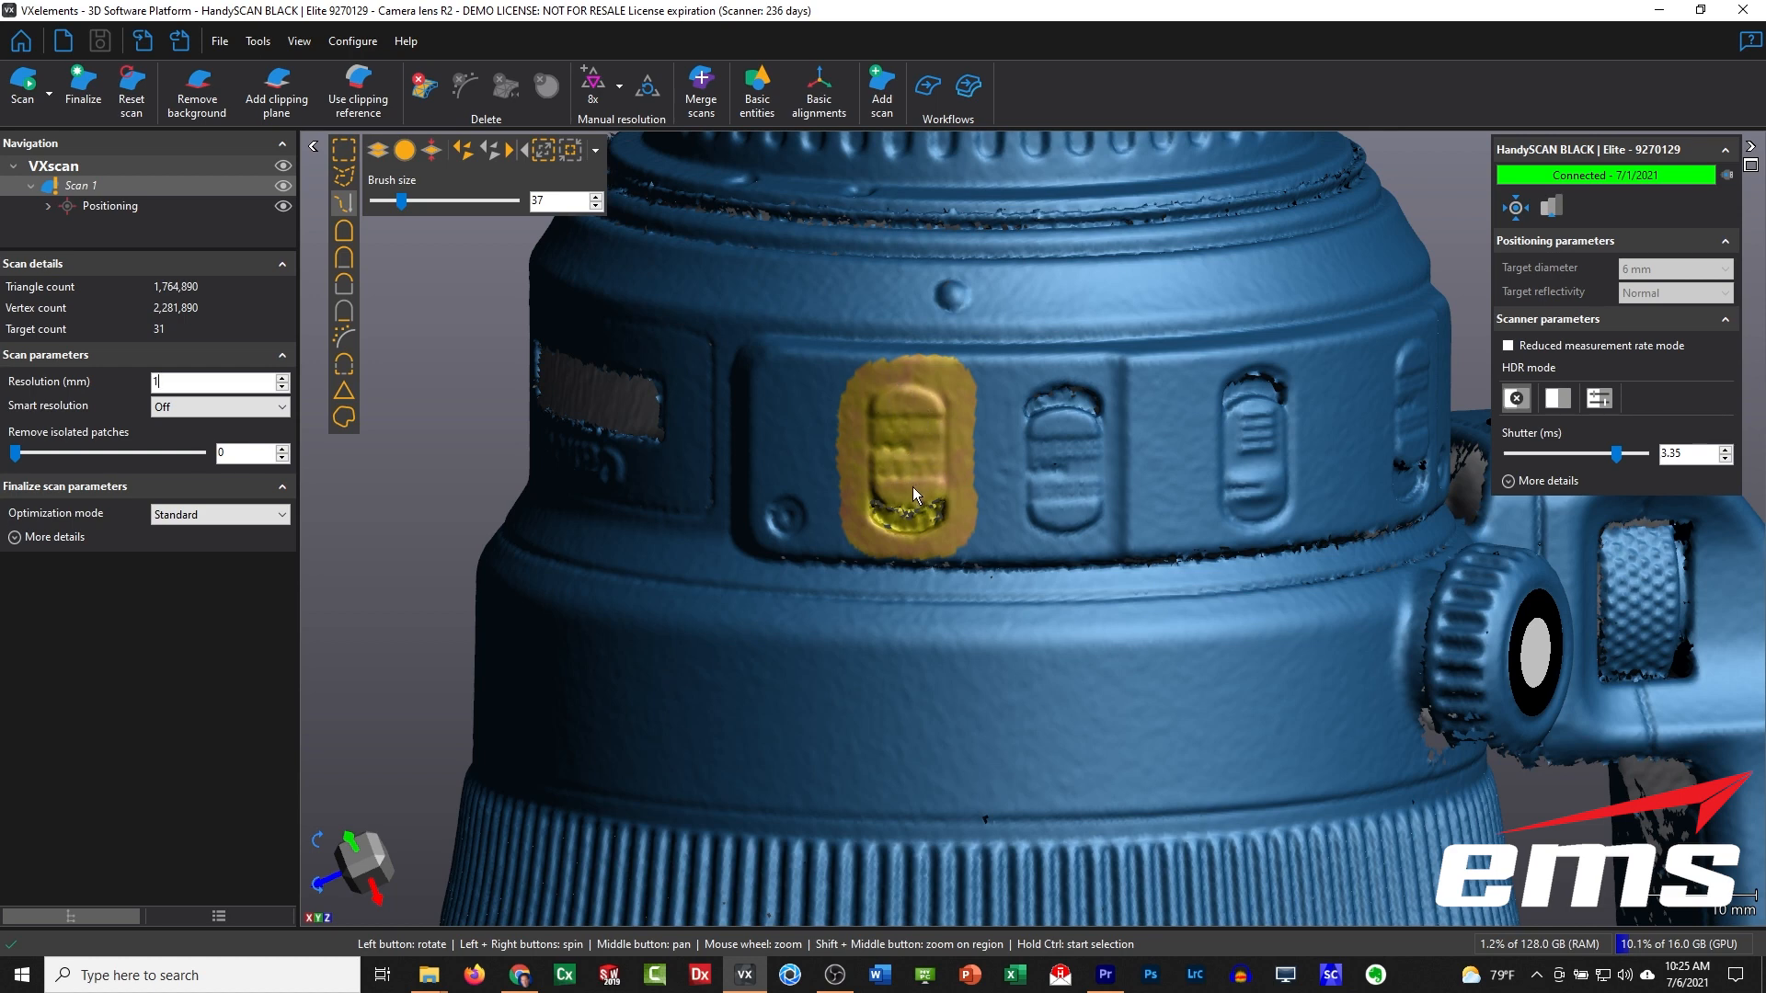
drag(996, 474, 775, 439)
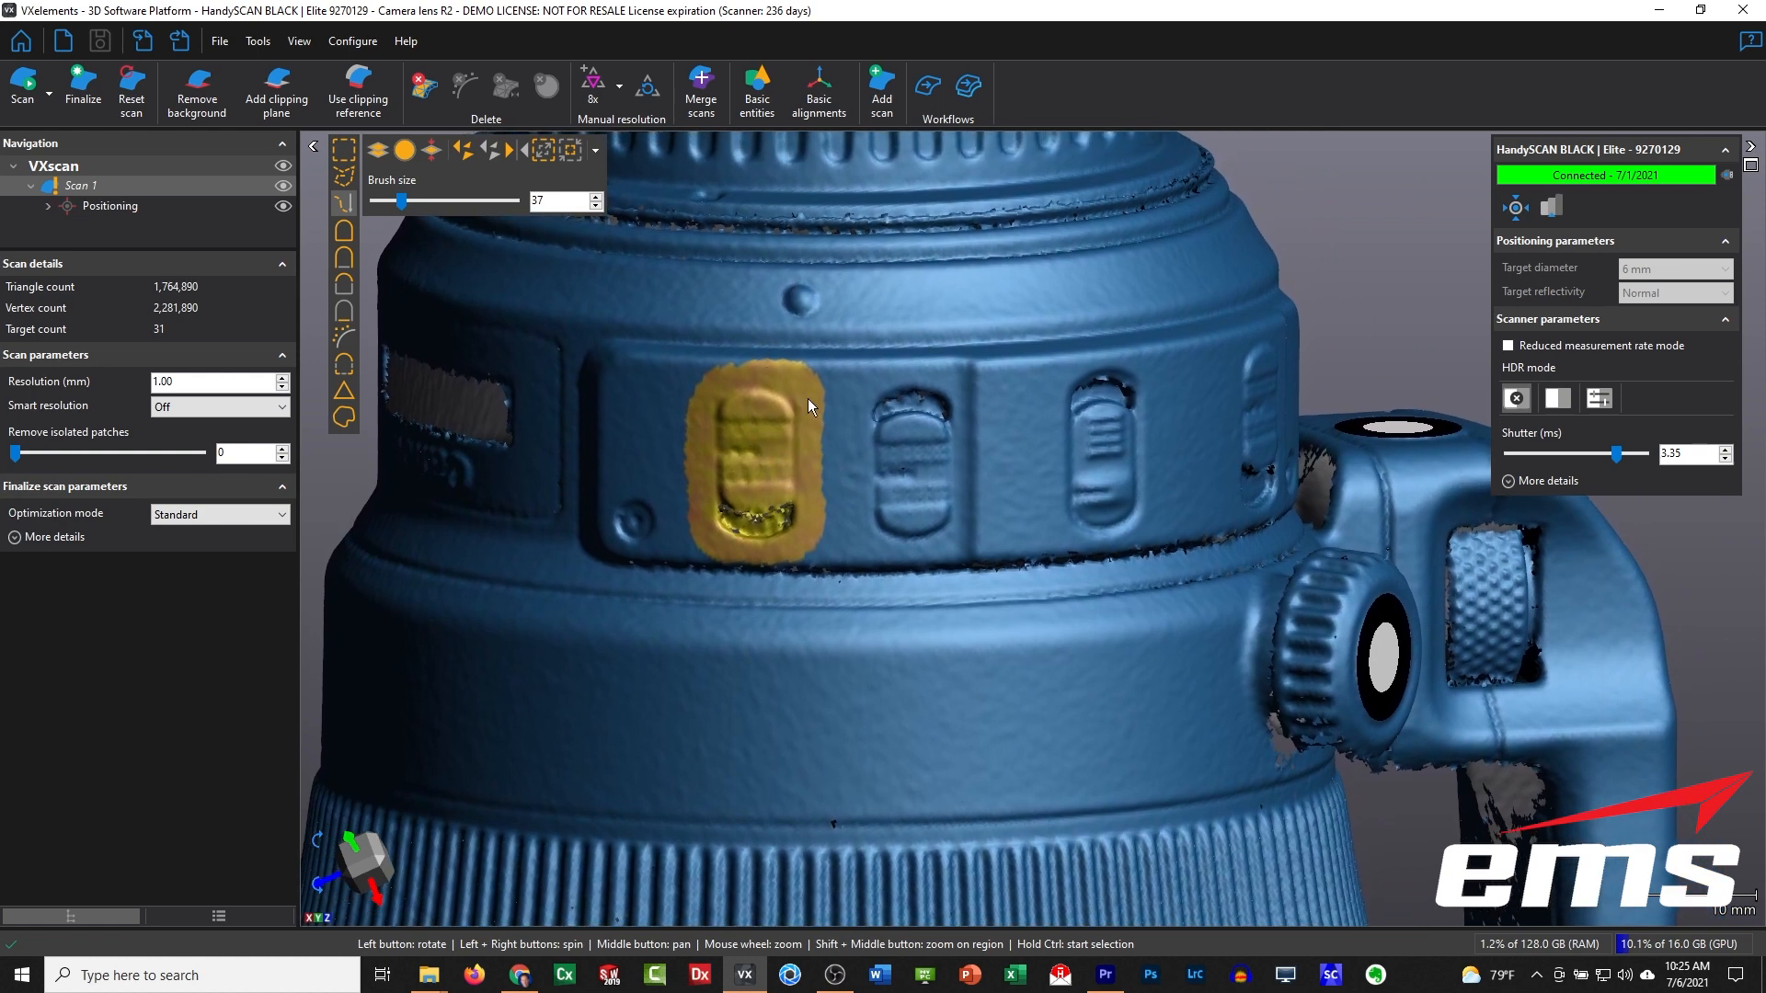
mouse_move(887, 395)
mouse_down()
mouse_move(888, 510)
mouse_move(940, 524)
mouse_move(946, 403)
mouse_move(924, 399)
mouse_up()
right_click(924, 400)
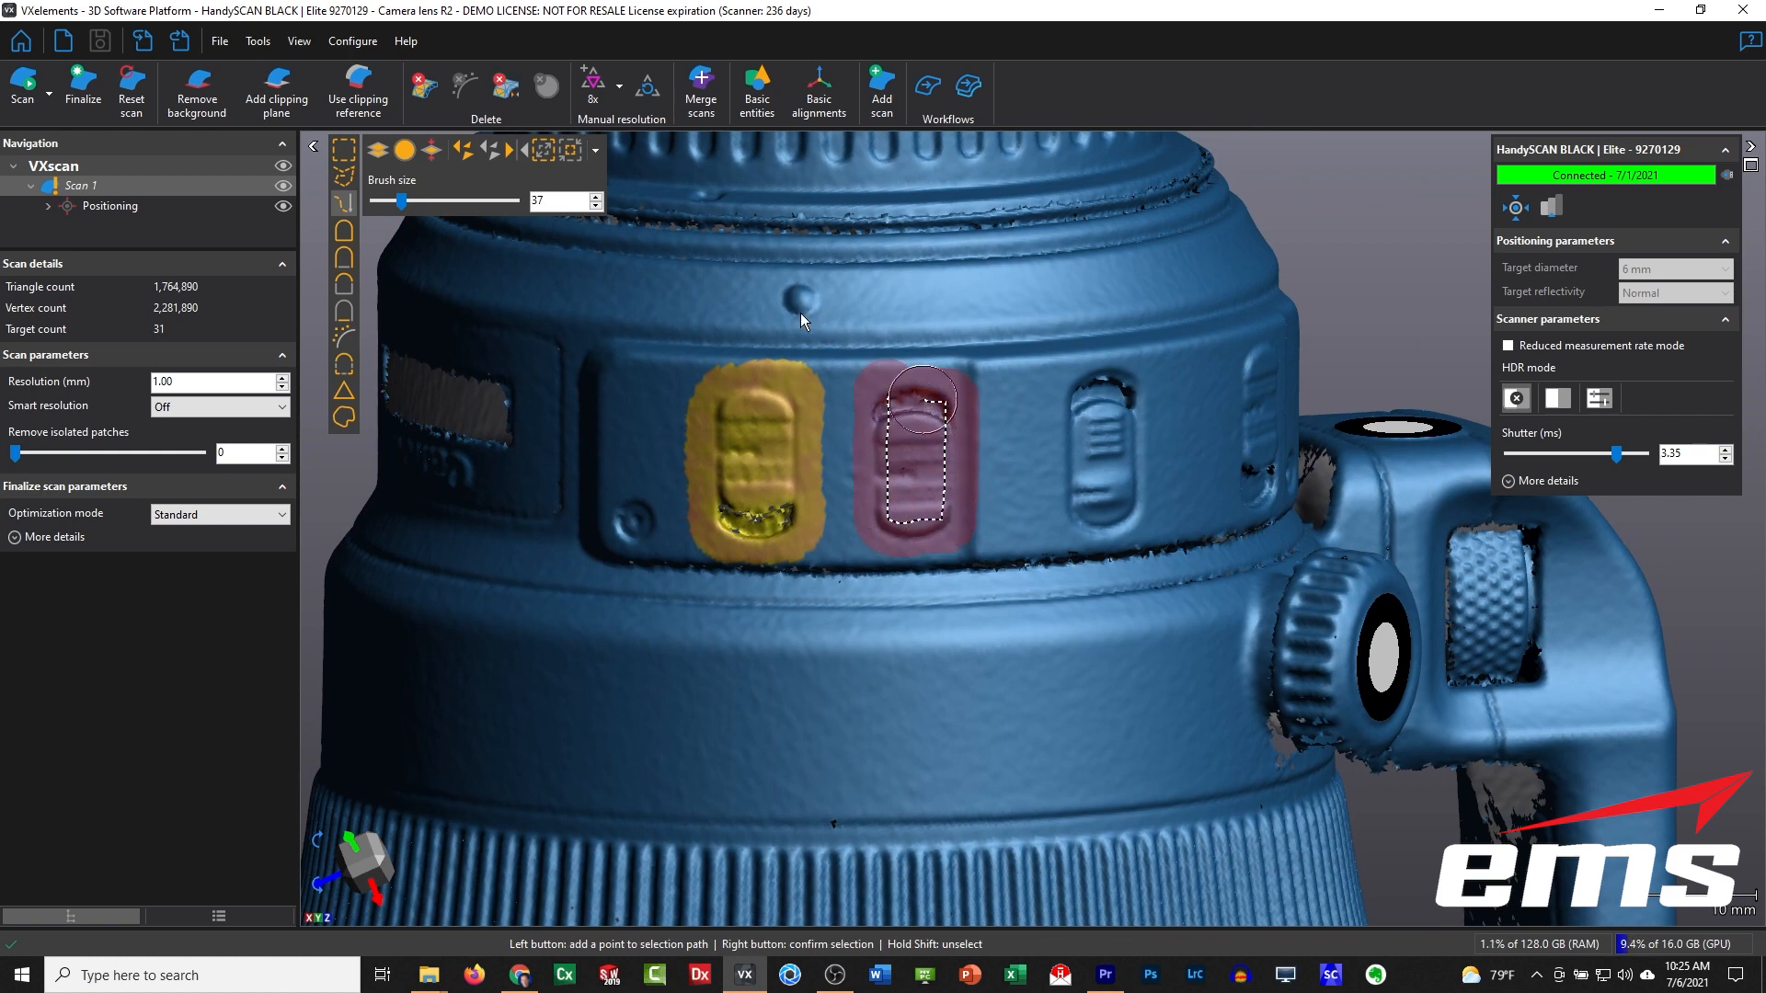
click(619, 98)
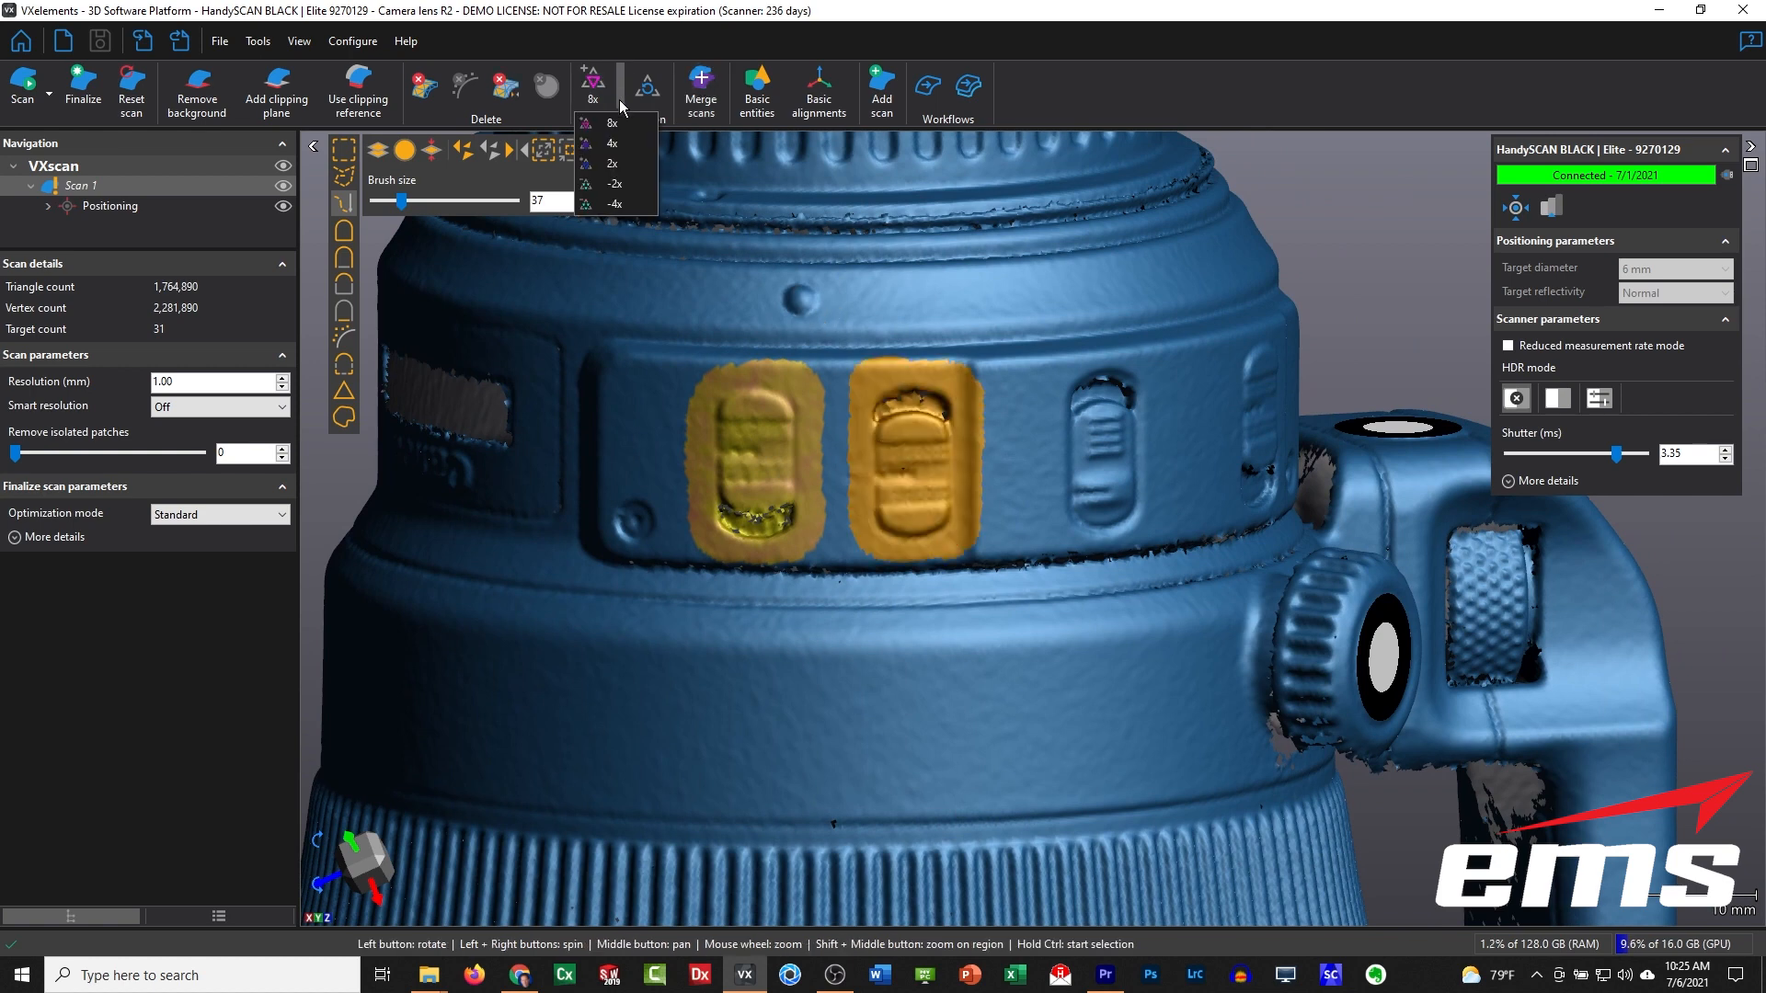
click(627, 150)
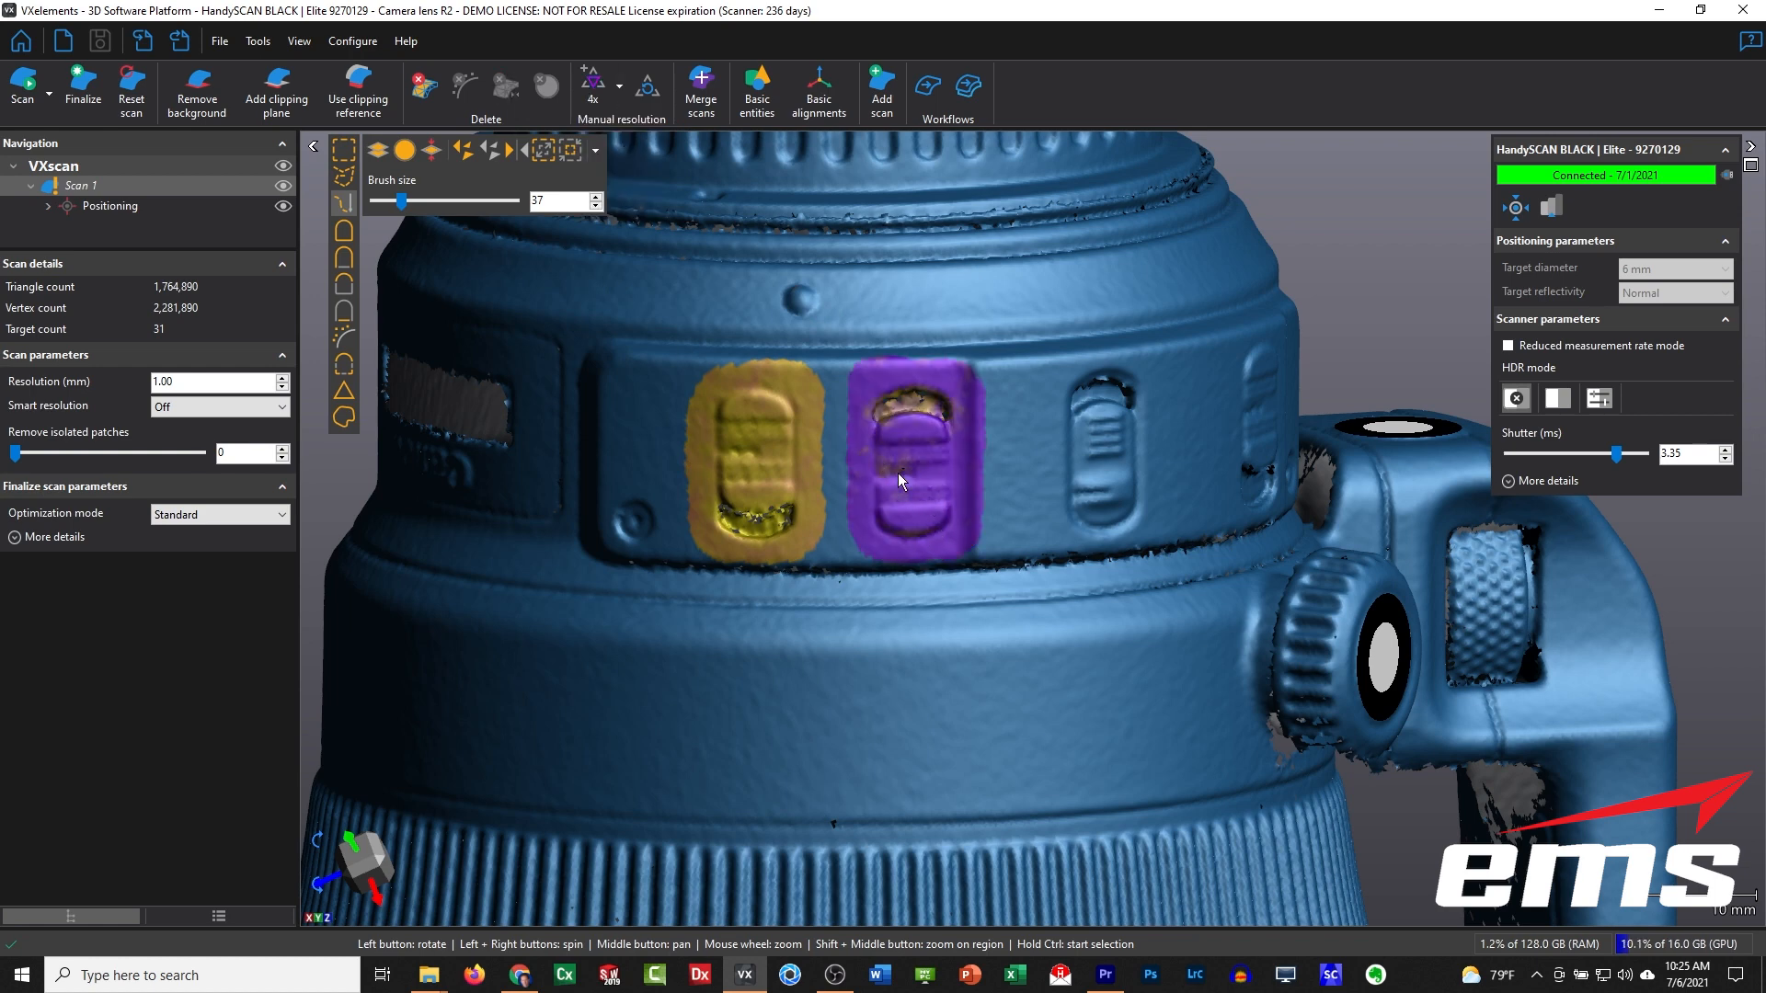
Step: Brush-select the third switch and the area around it, and apply 2x manual resolution
drag(945, 523, 947, 515)
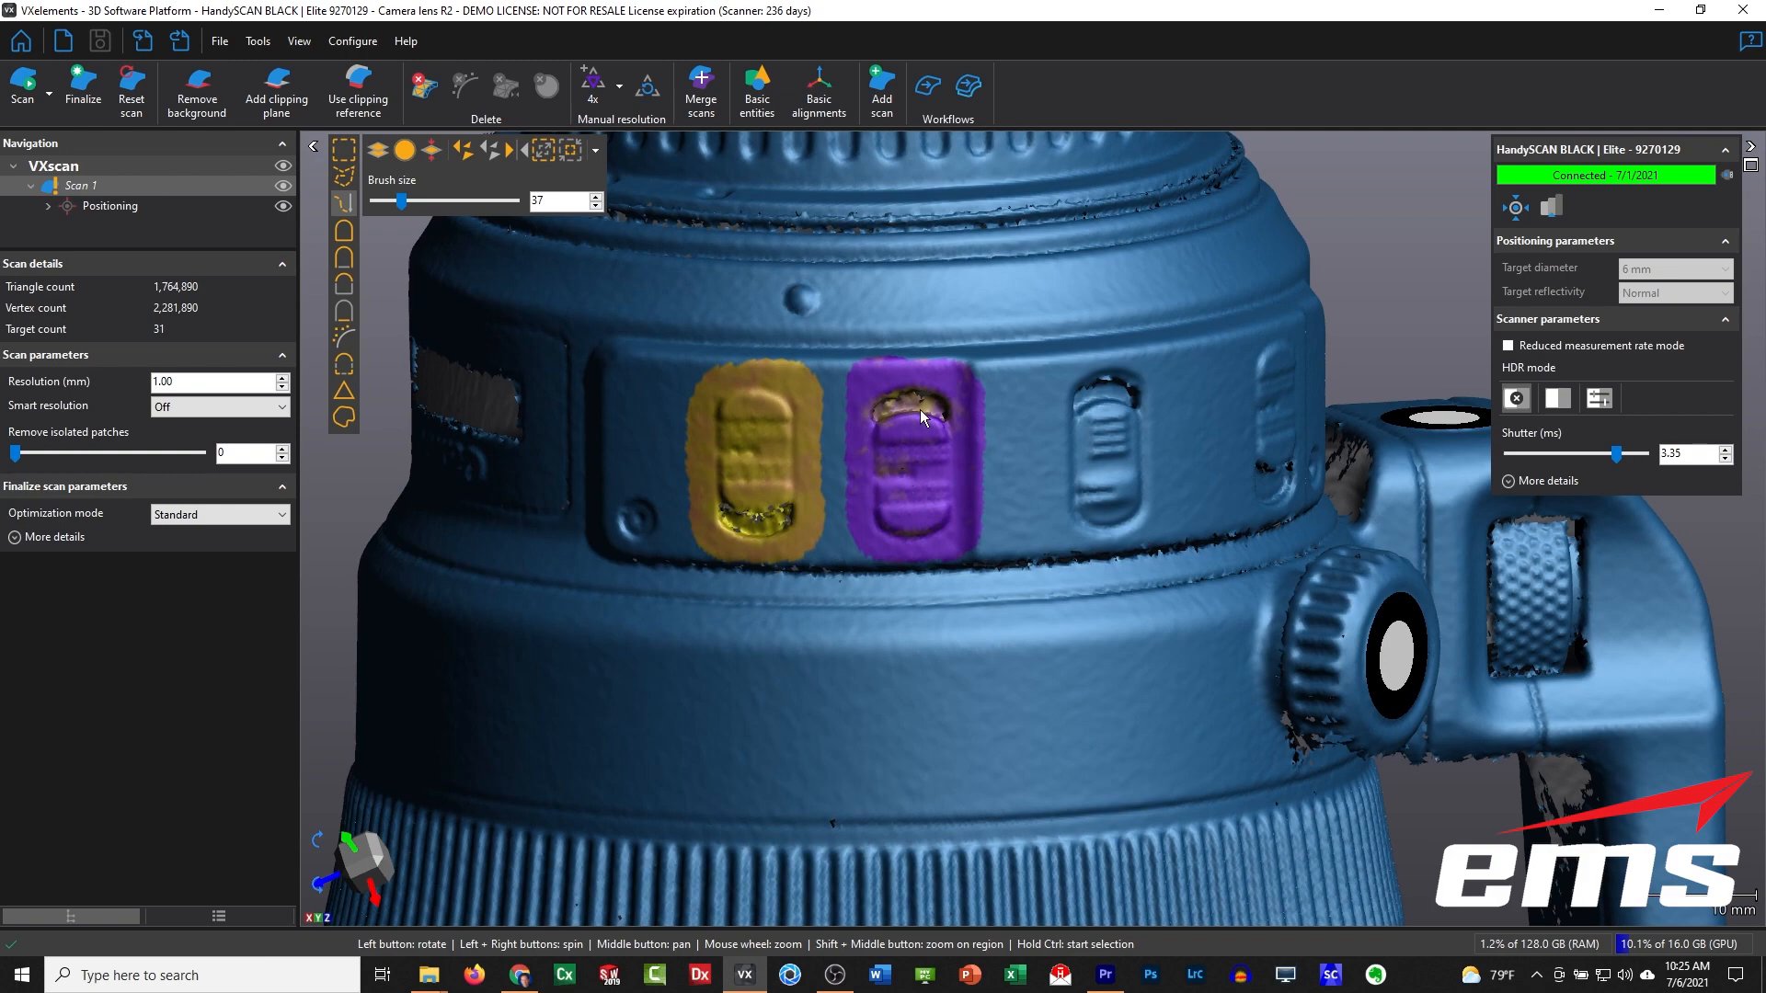
drag(911, 636, 937, 641)
mouse_move(1115, 382)
ctrl+mouse_down()
mouse_move(1085, 396)
mouse_move(1072, 450)
mouse_move(1104, 538)
mouse_move(1133, 418)
mouse_move(1115, 391)
ctrl+mouse_up()
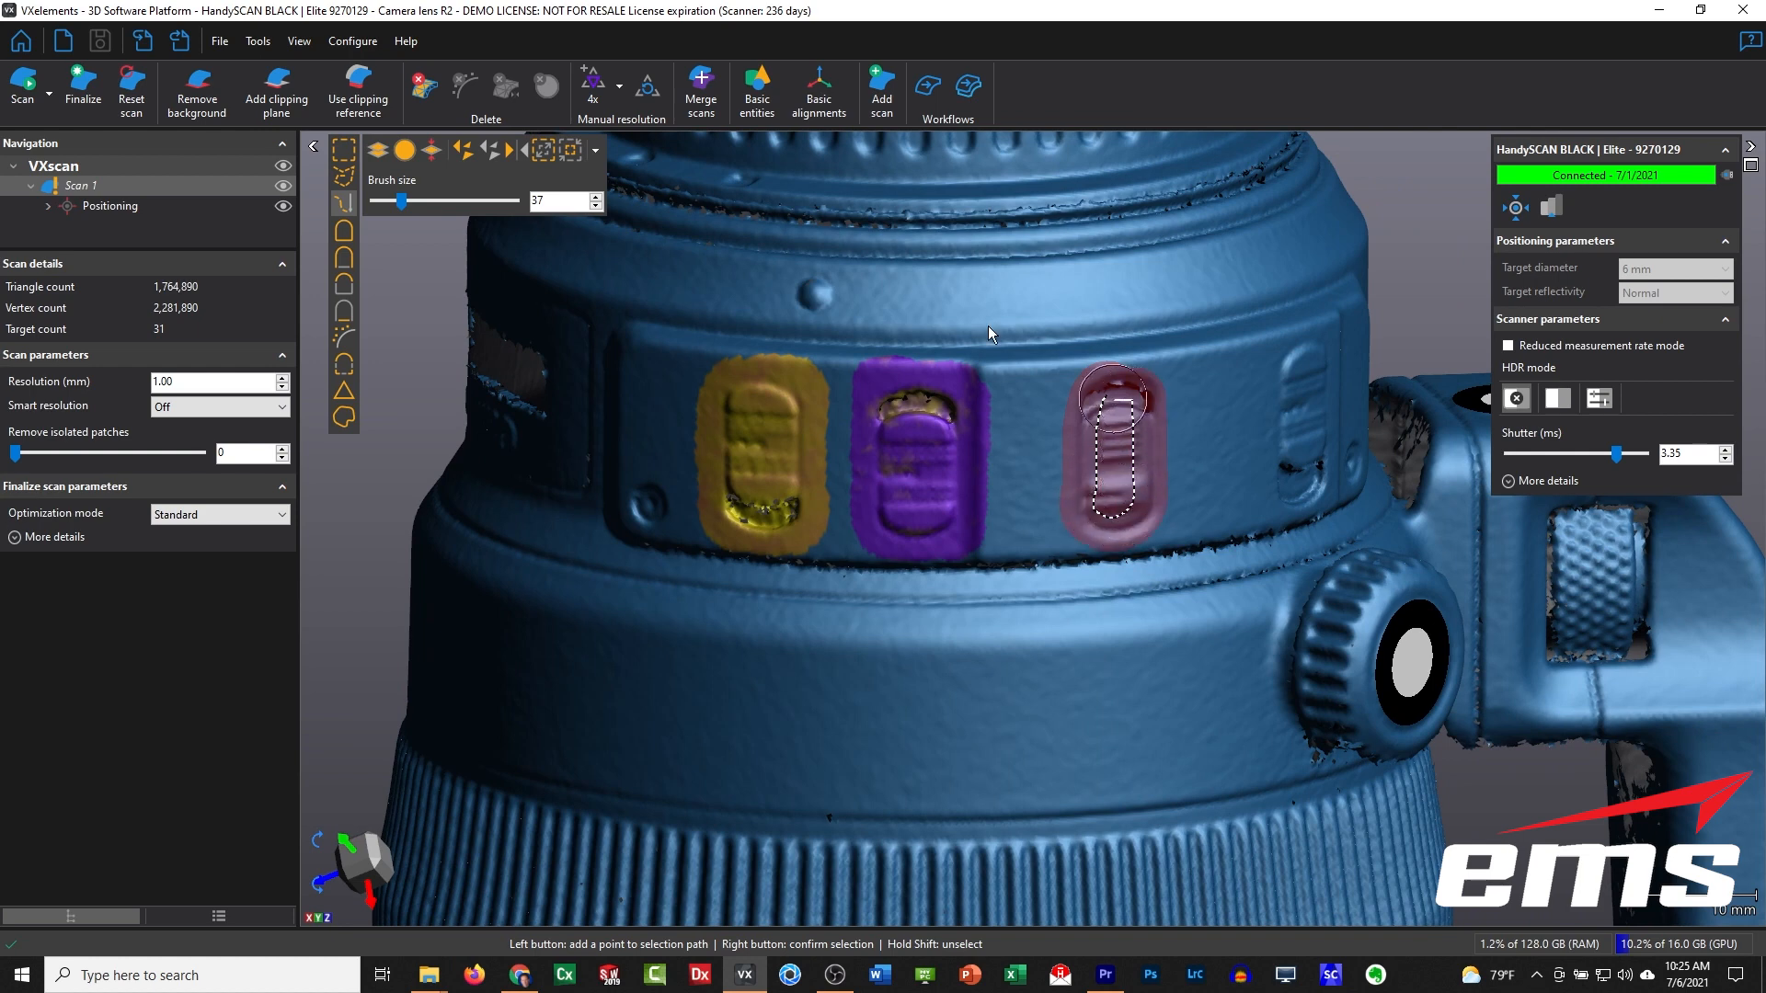
click(619, 85)
click(624, 166)
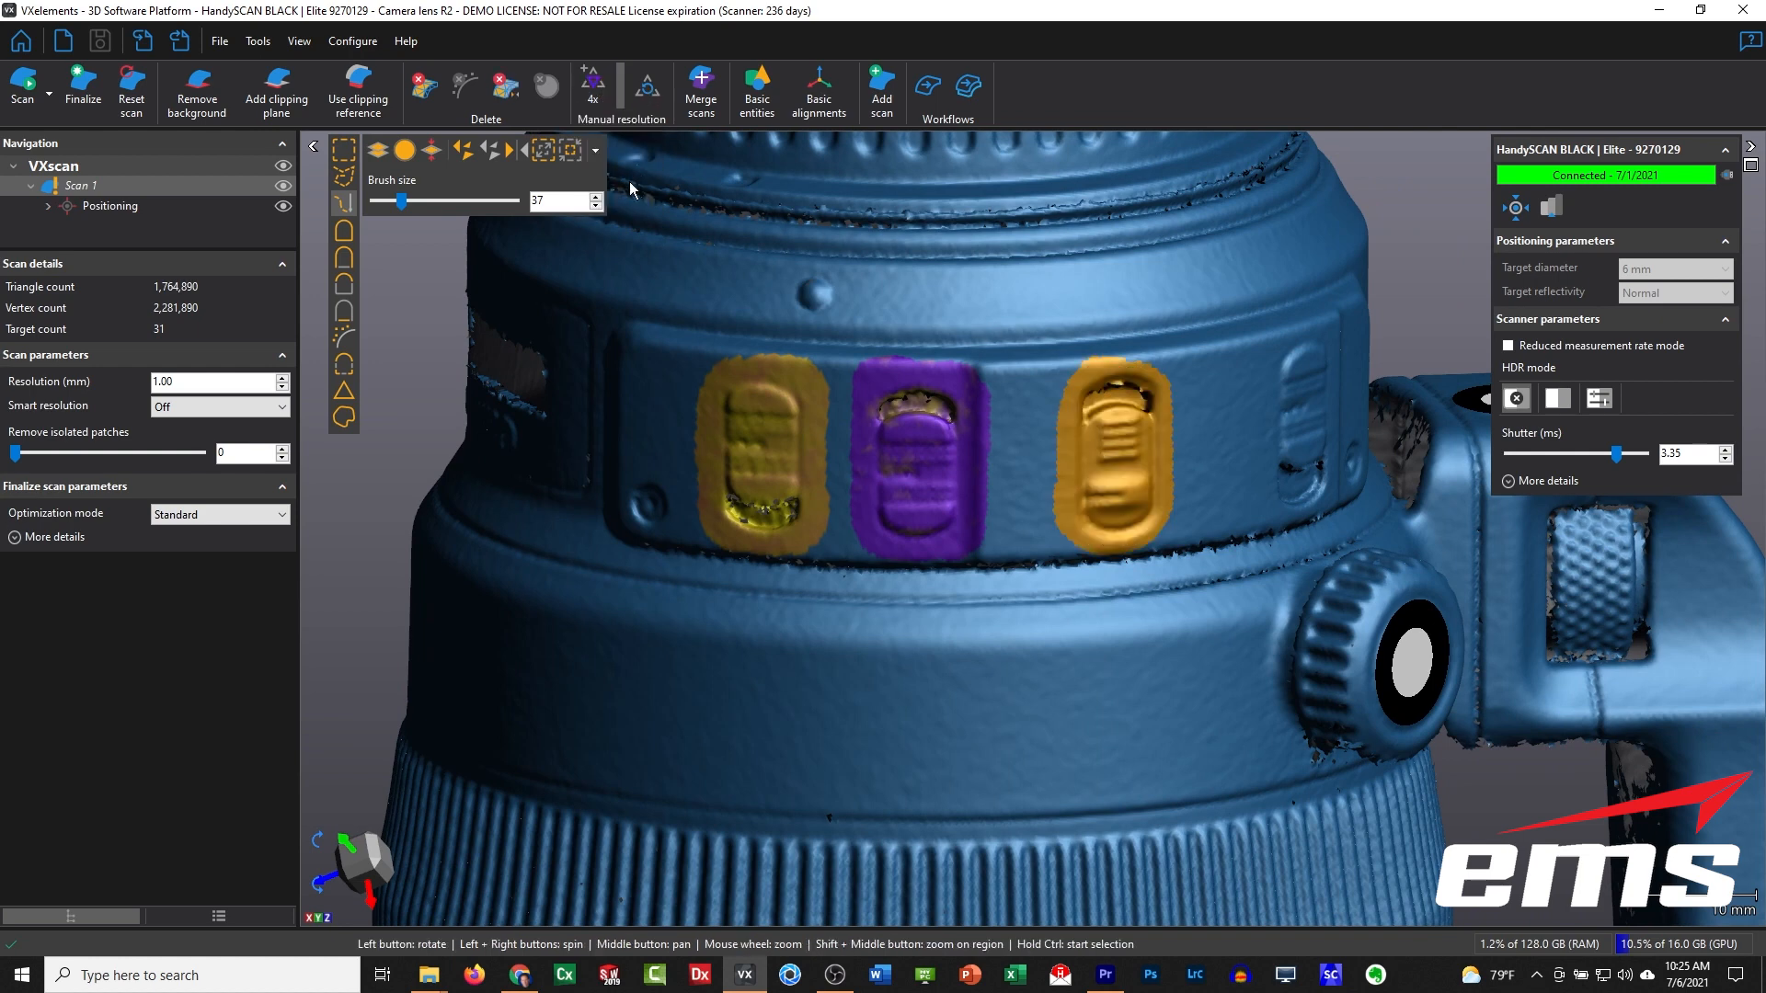
Step: Brush-select the fourth, rightmost switch with its surroundings and assign it a manual resolution of -2x
mouse_move(1139, 695)
mouse_down()
mouse_move(1104, 699)
mouse_move(1136, 680)
mouse_up()
mouse_move(1377, 391)
mouse_down()
mouse_move(1361, 380)
mouse_move(1325, 497)
mouse_move(1373, 442)
mouse_up()
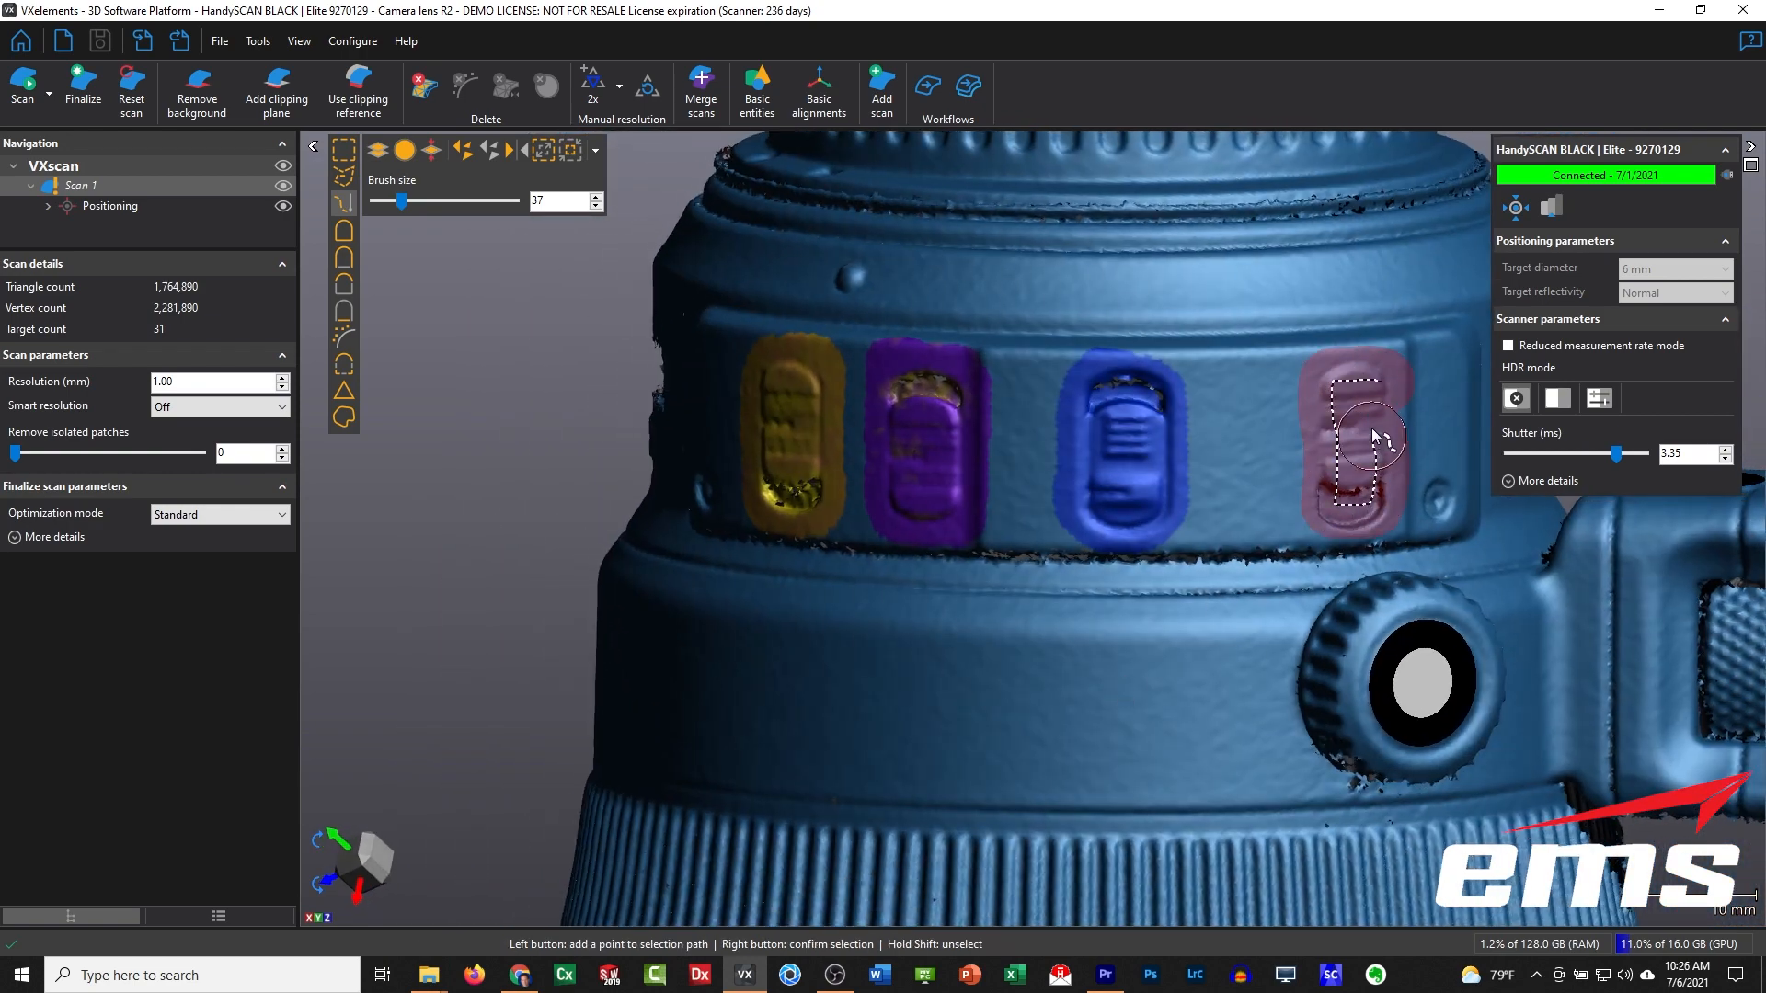
right_click(1372, 446)
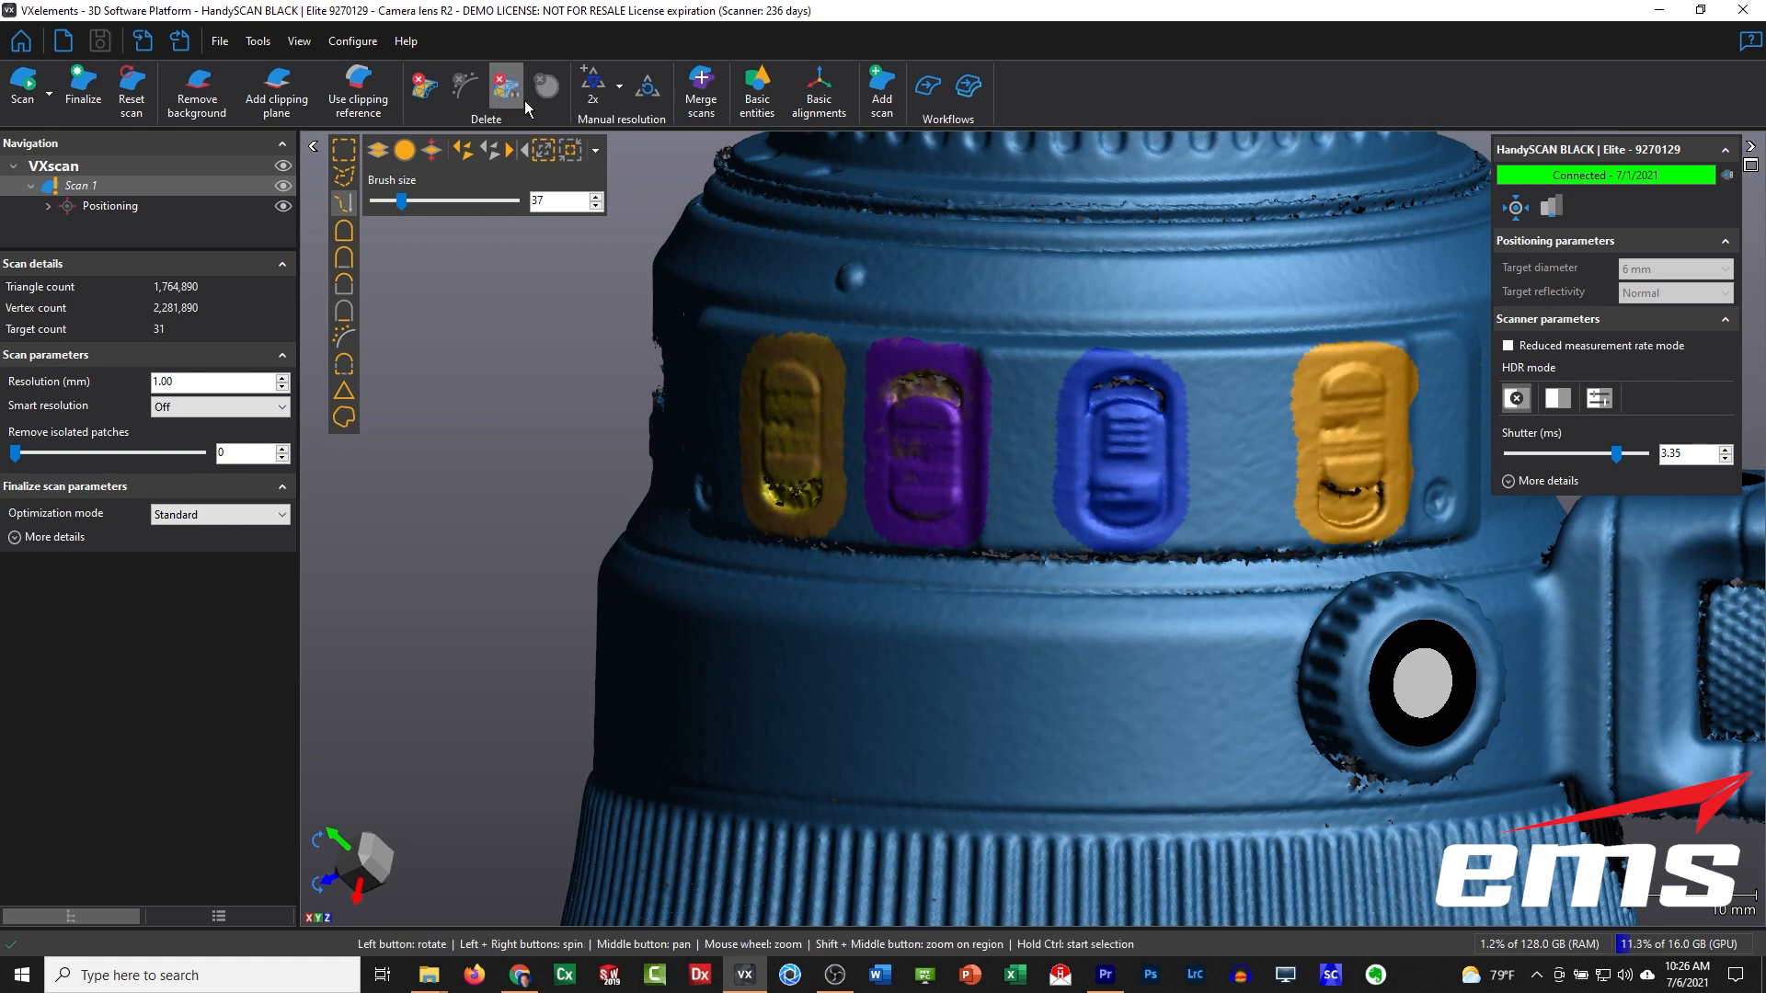
click(620, 86)
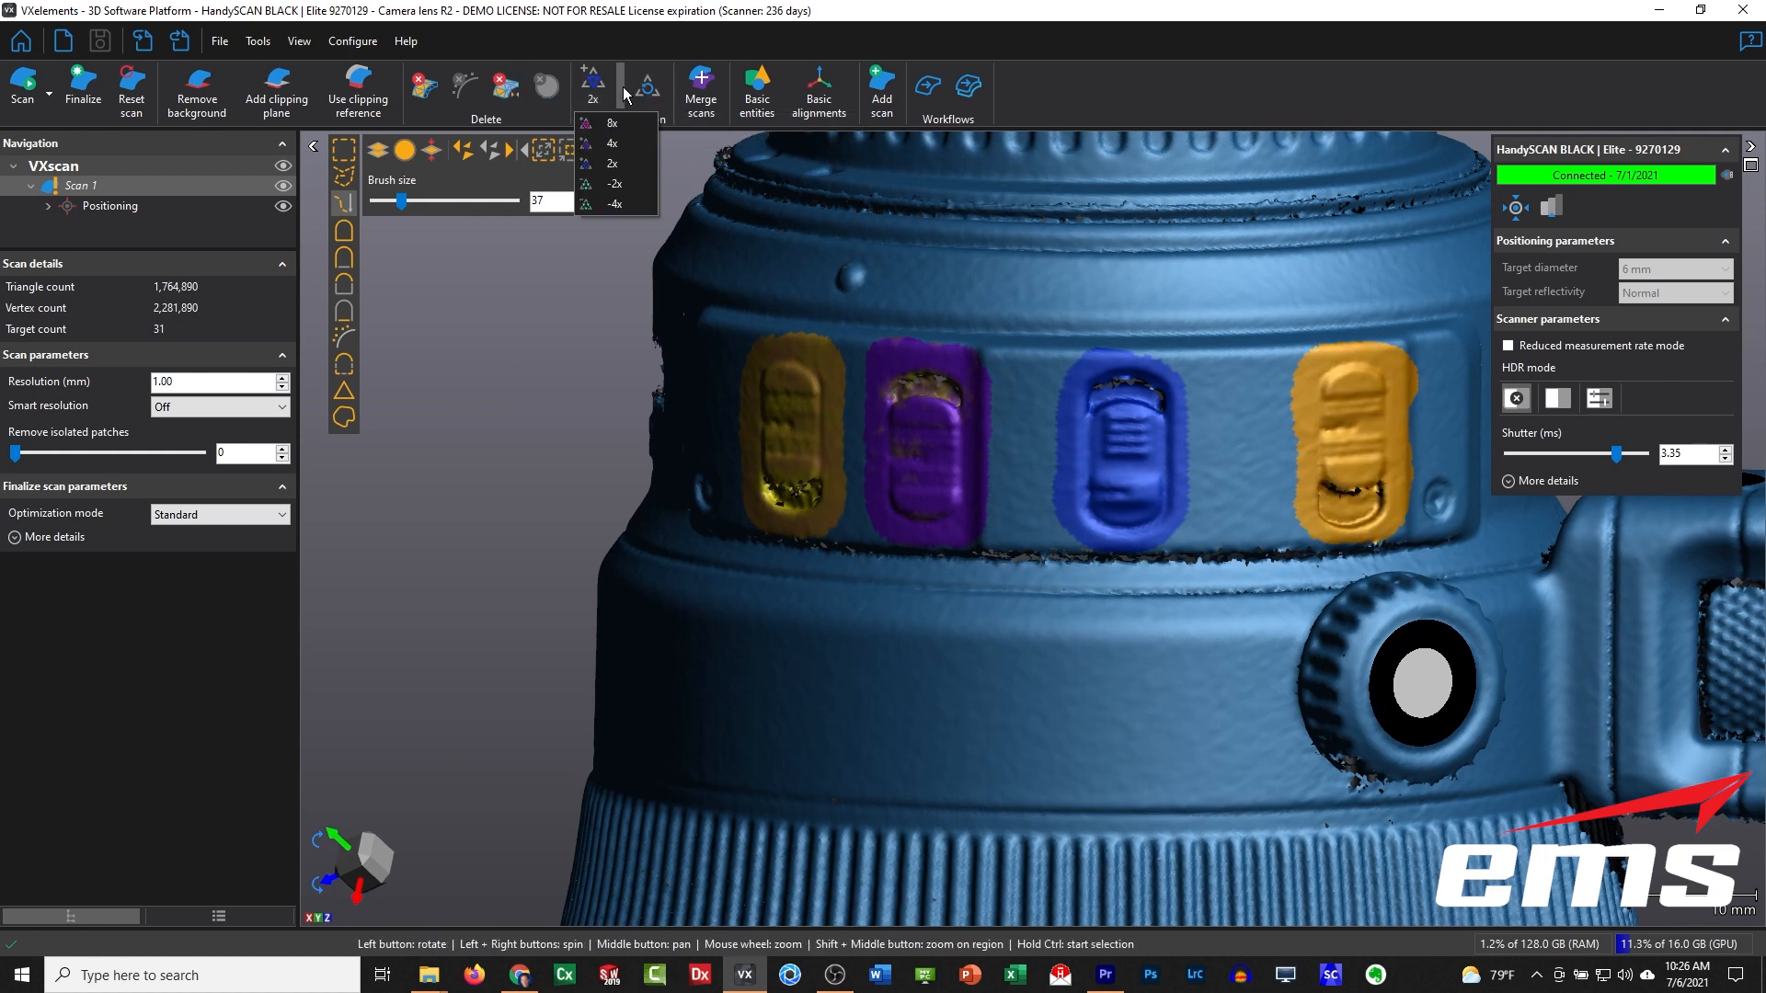
click(614, 183)
Step: Display the lens scan with its four colored switch areas as triangles and wire frame
drag(942, 643, 1286, 503)
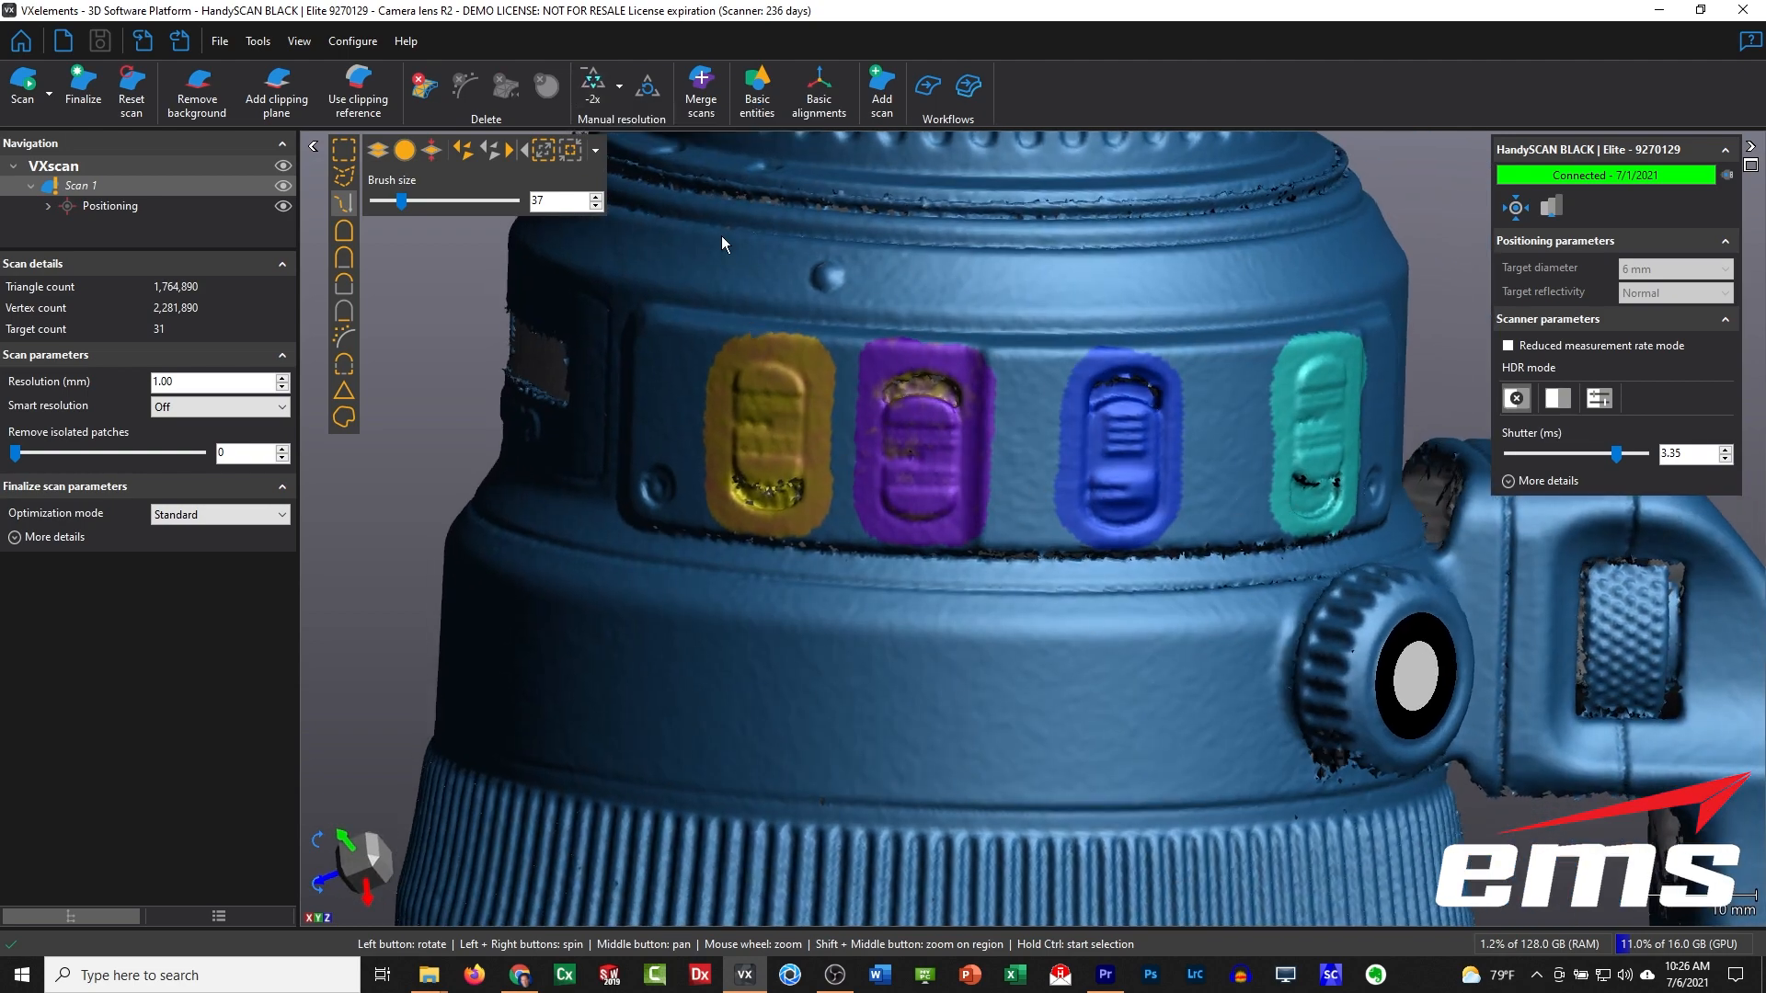
drag(820, 455, 803, 390)
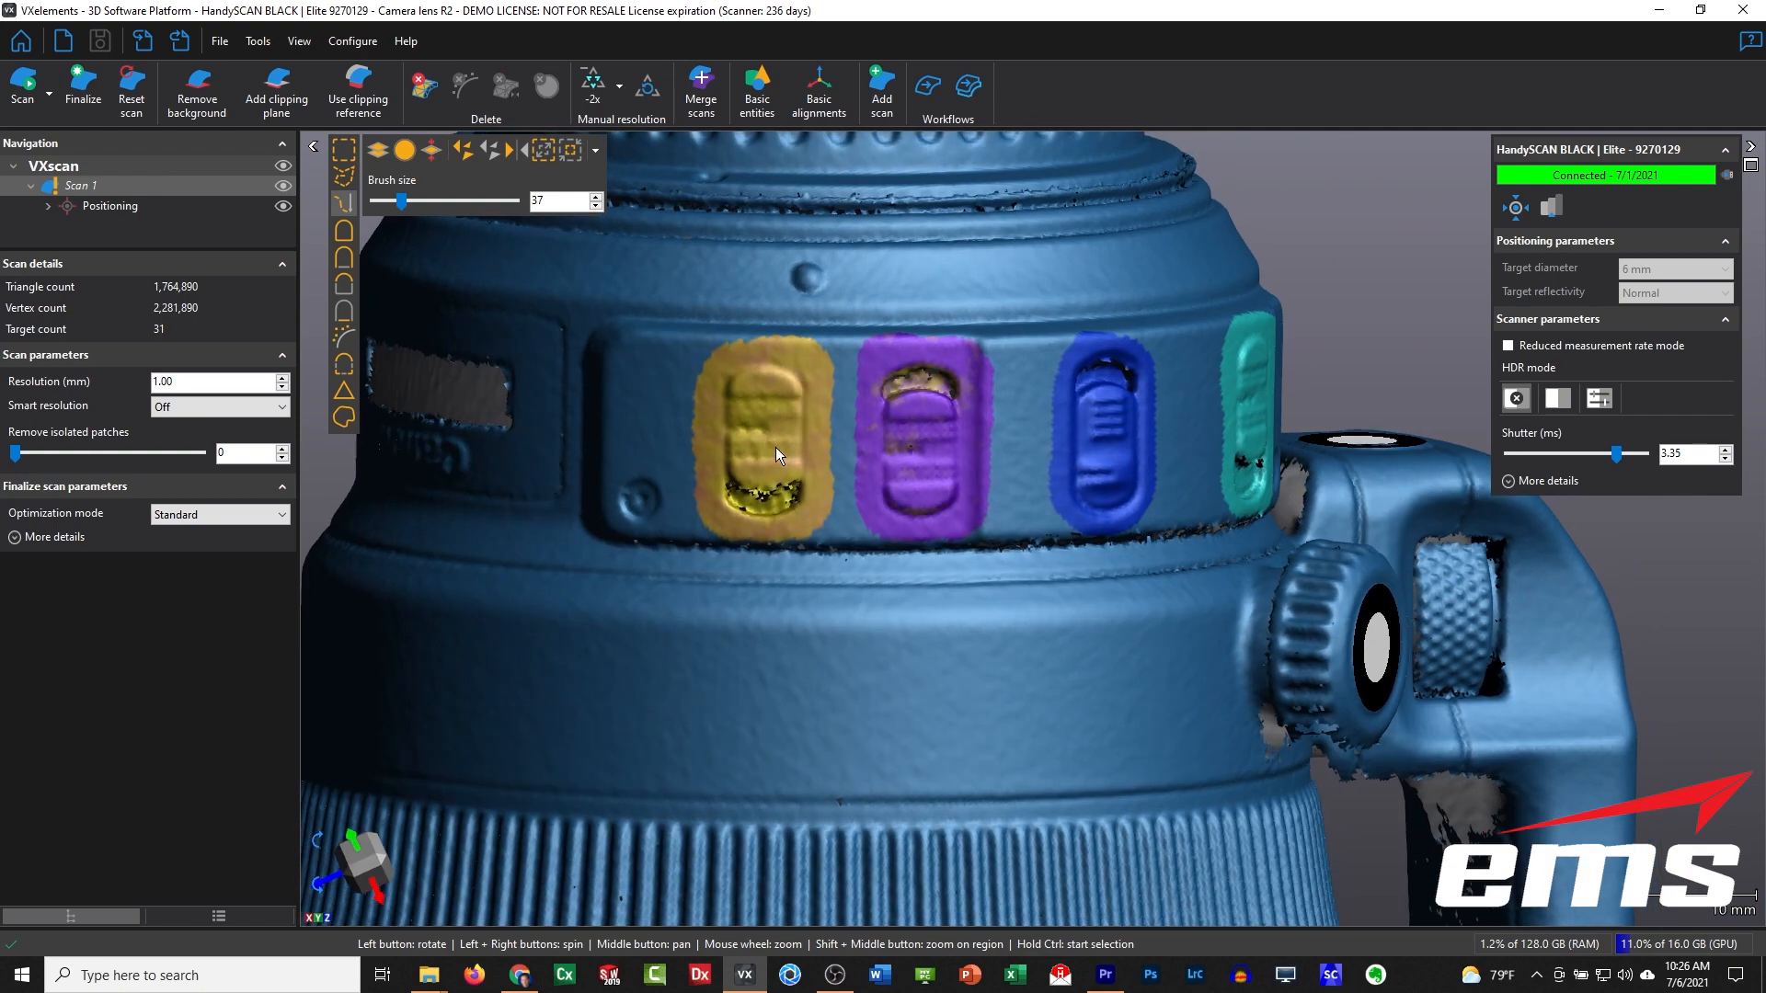
scroll(776, 447, down, 5)
drag(971, 525, 957, 691)
drag(962, 566, 953, 594)
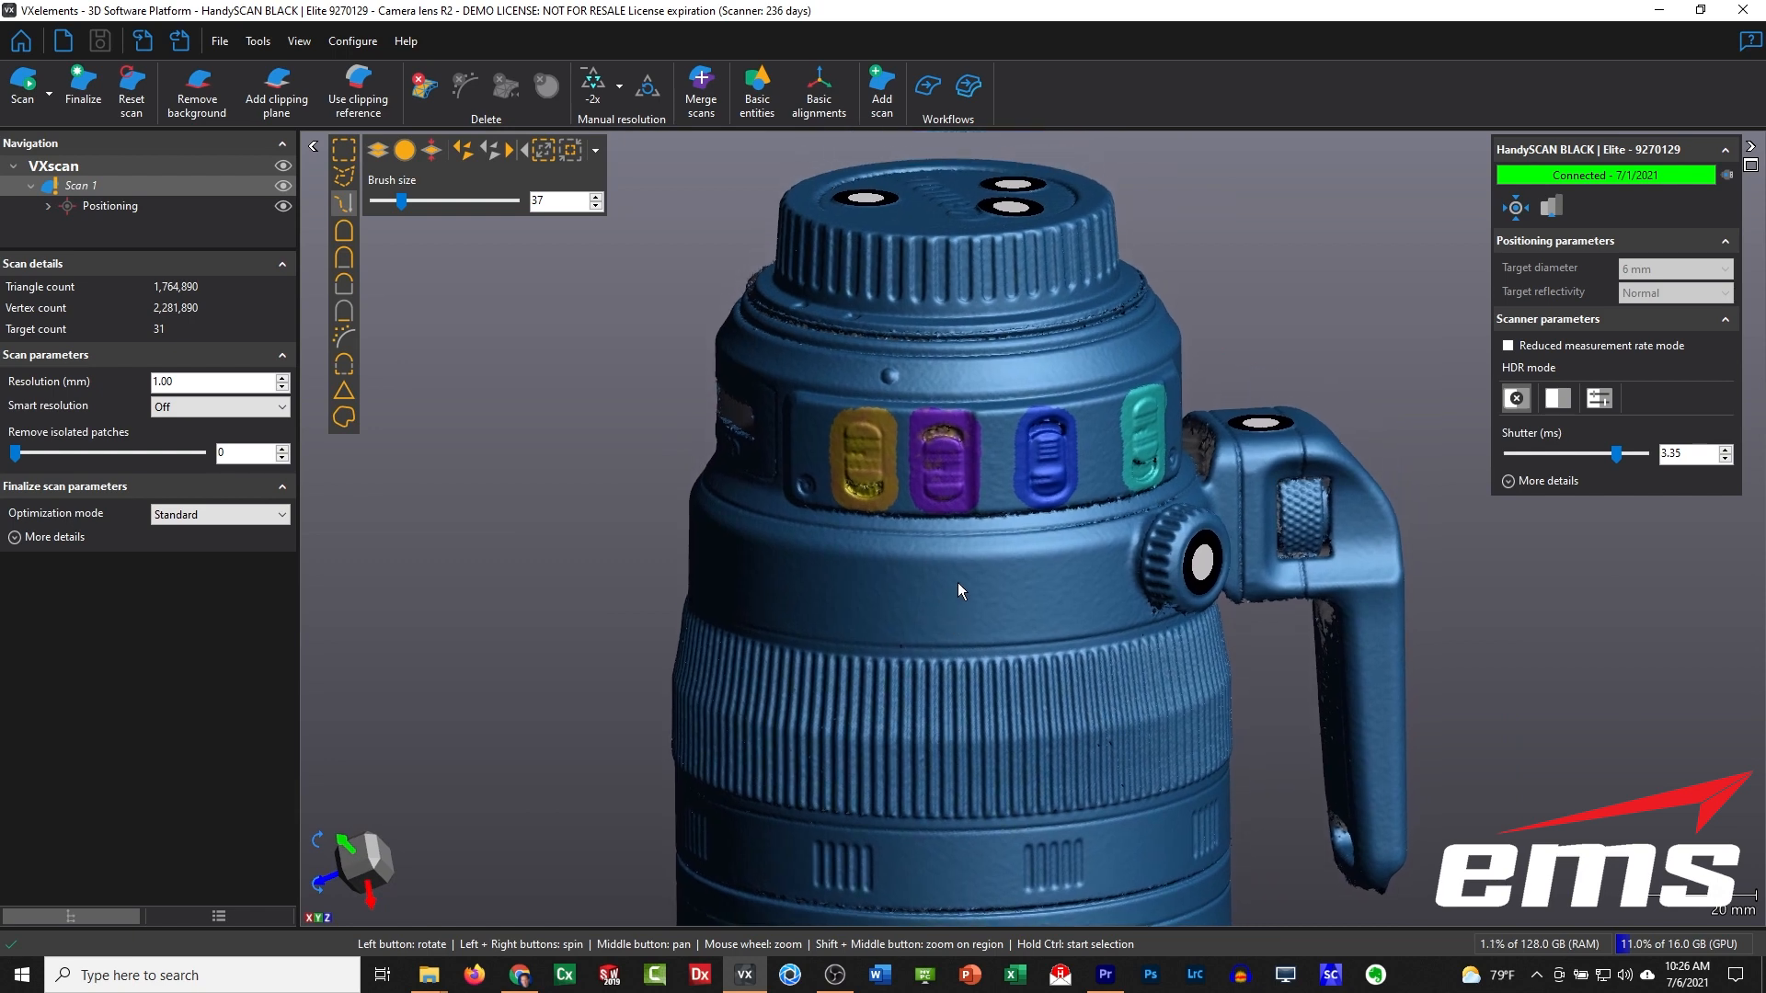
scroll(971, 545, up, 2)
middle_drag(977, 555, 949, 592)
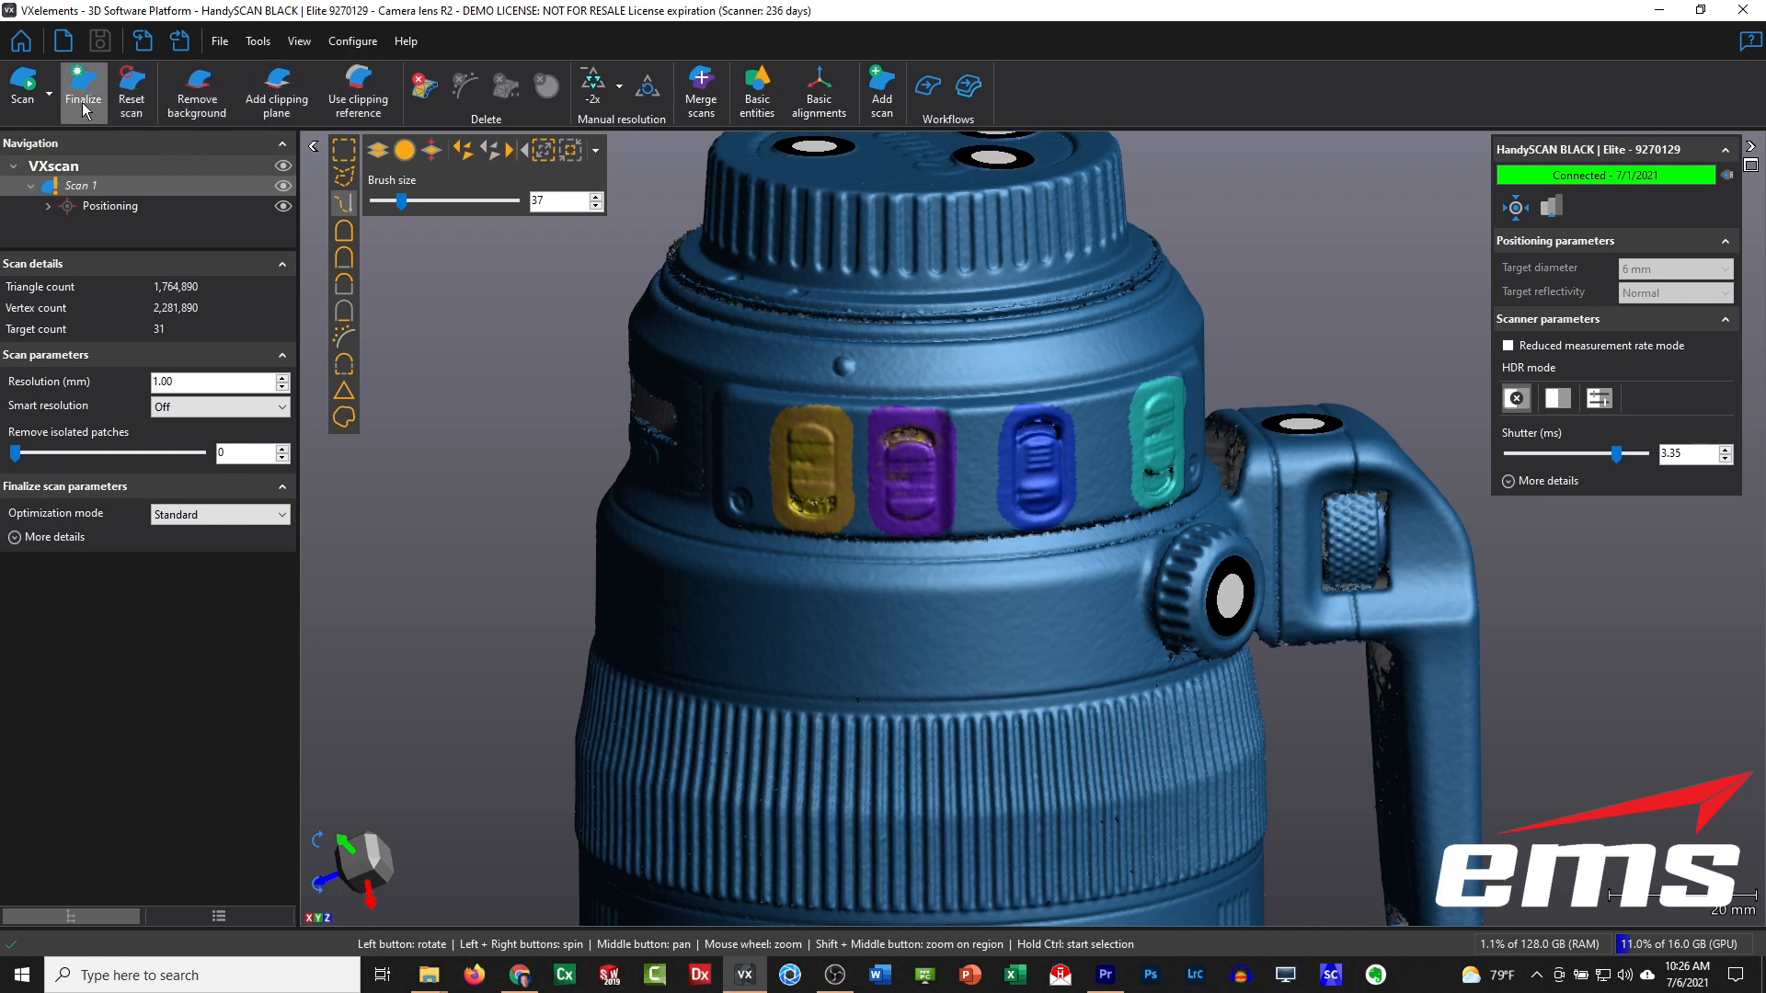
click(193, 914)
click(85, 603)
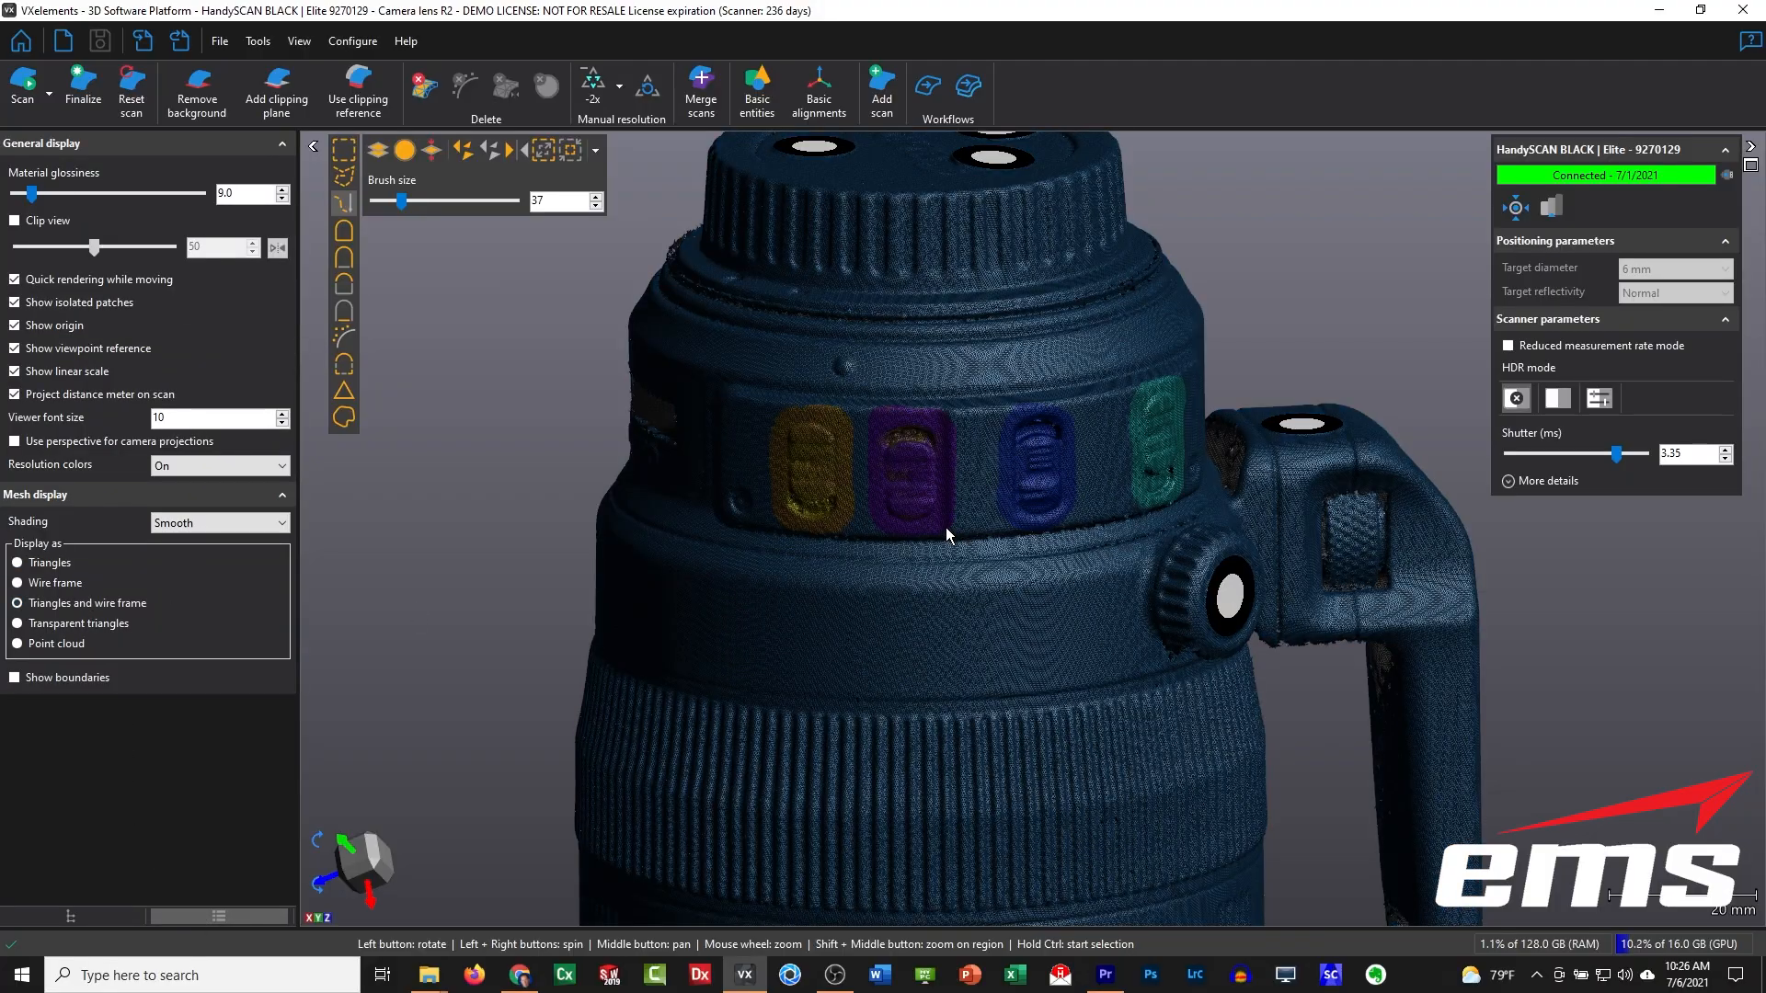
Step: Frame the four colored switches closely and finalize the scan with their manual resolutions
scroll(920, 520, up, 5)
drag(900, 780, 1057, 923)
drag(760, 656, 751, 657)
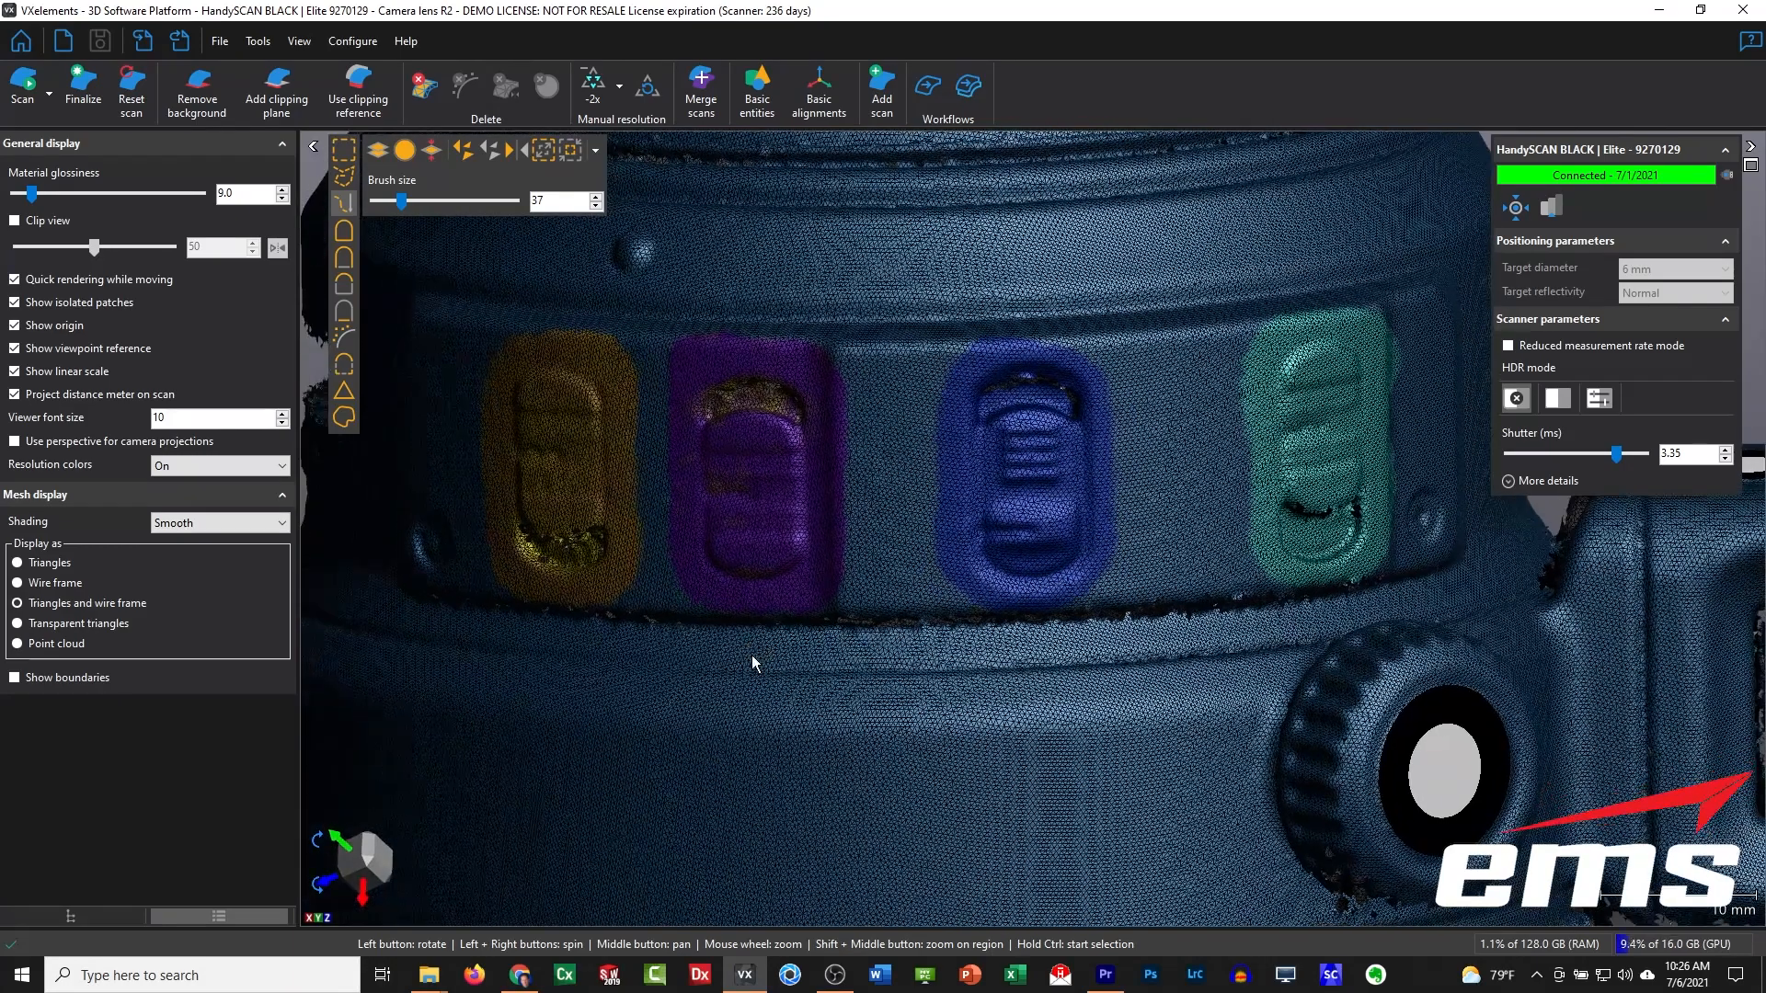
click(84, 92)
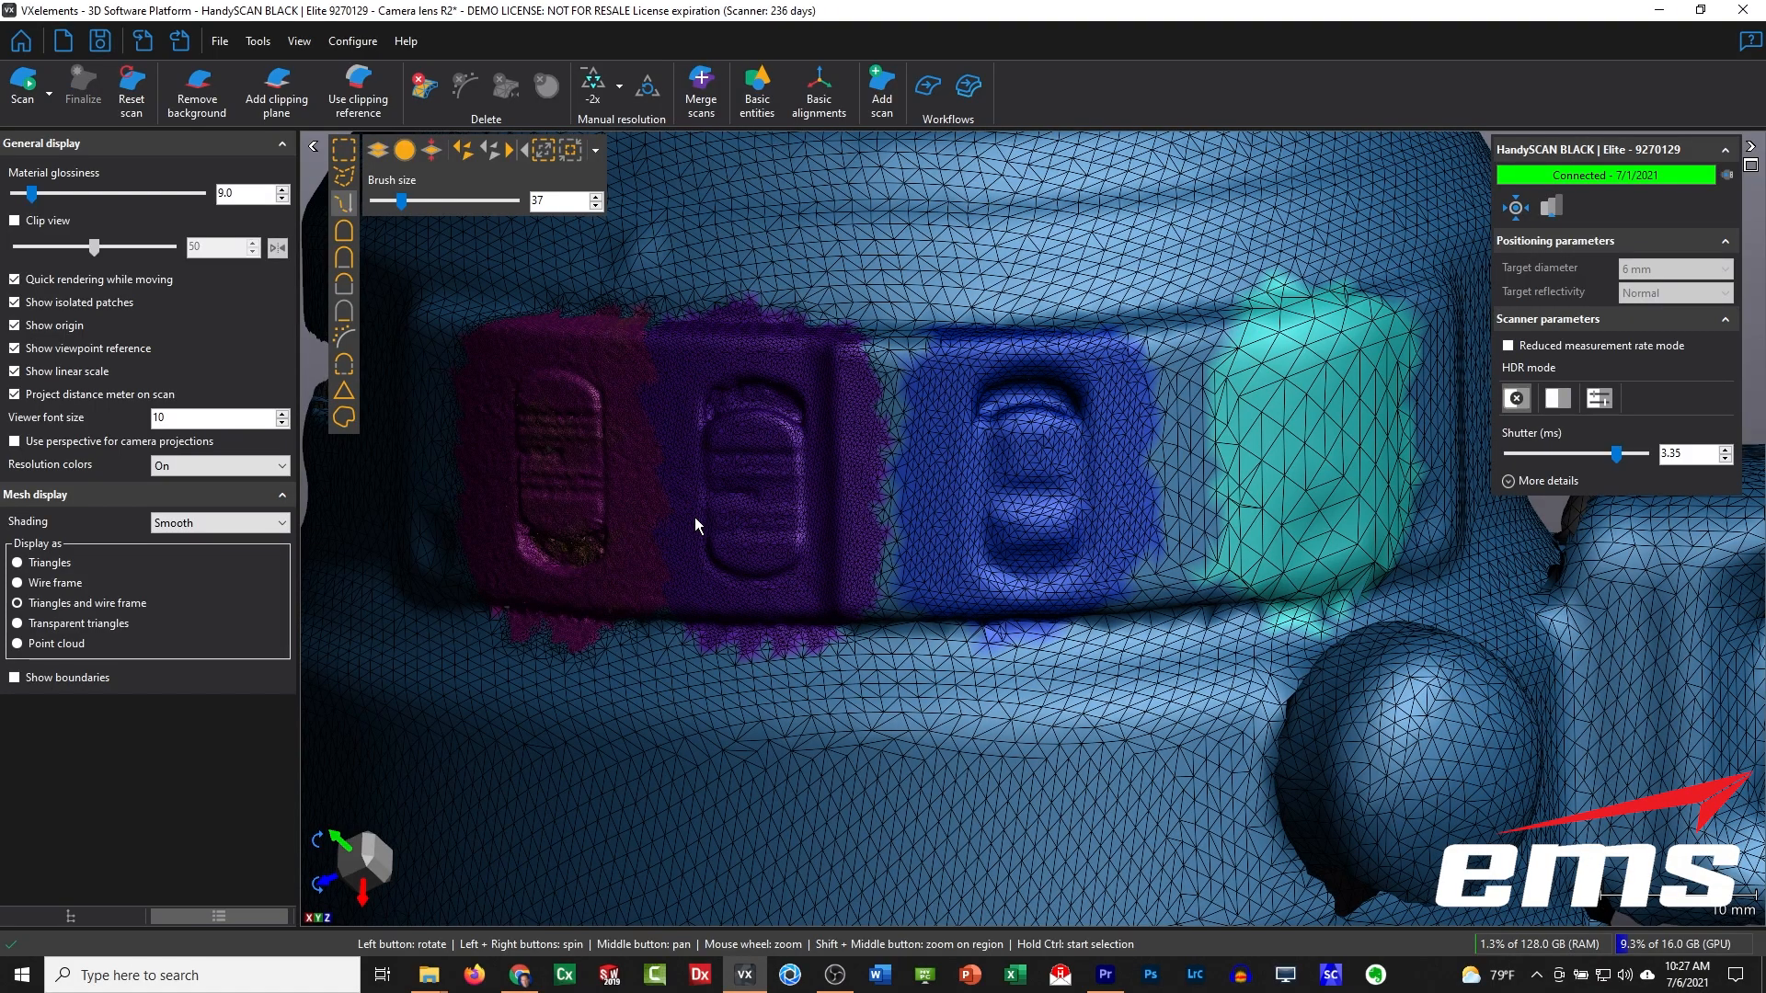
Step: Compare the triangle density and surface detail of the four switch areas in the finalized mesh
drag(695, 524, 878, 534)
scroll(878, 533, up, 4)
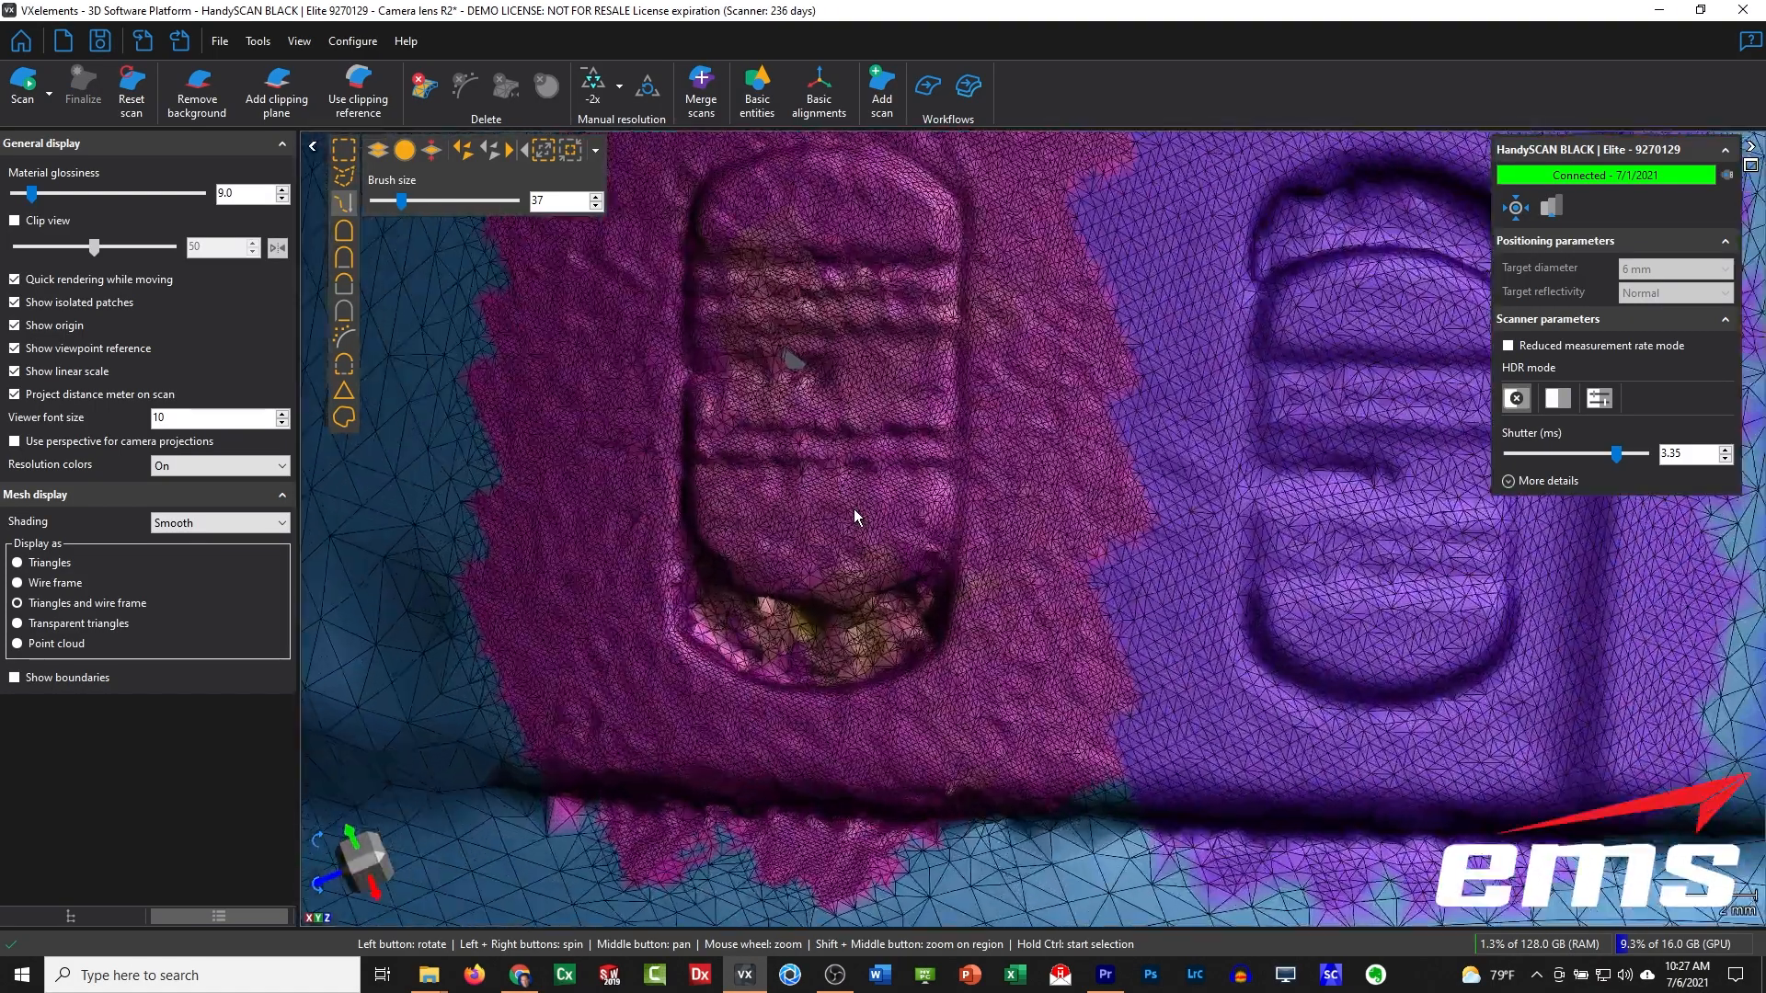
middle_drag(1012, 482, 654, 505)
scroll(719, 526, down, 3)
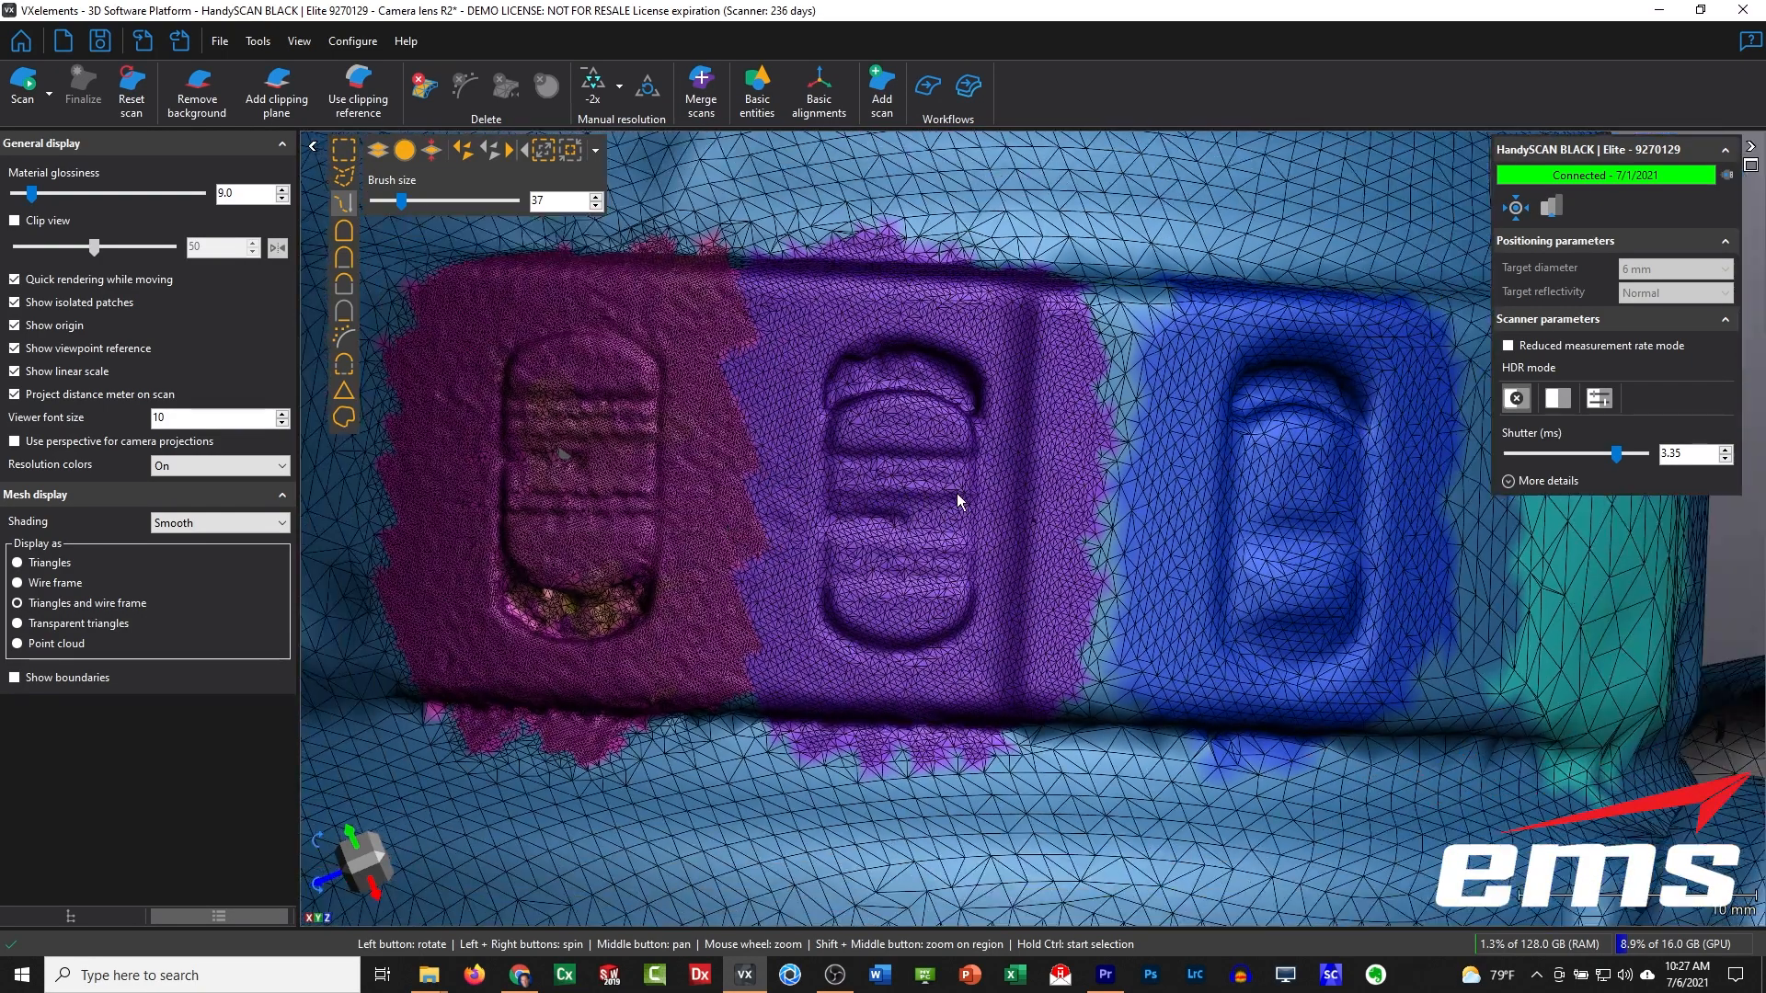
middle_drag(958, 501, 800, 458)
scroll(1135, 466, up, 4)
middle_drag(1170, 481, 1208, 356)
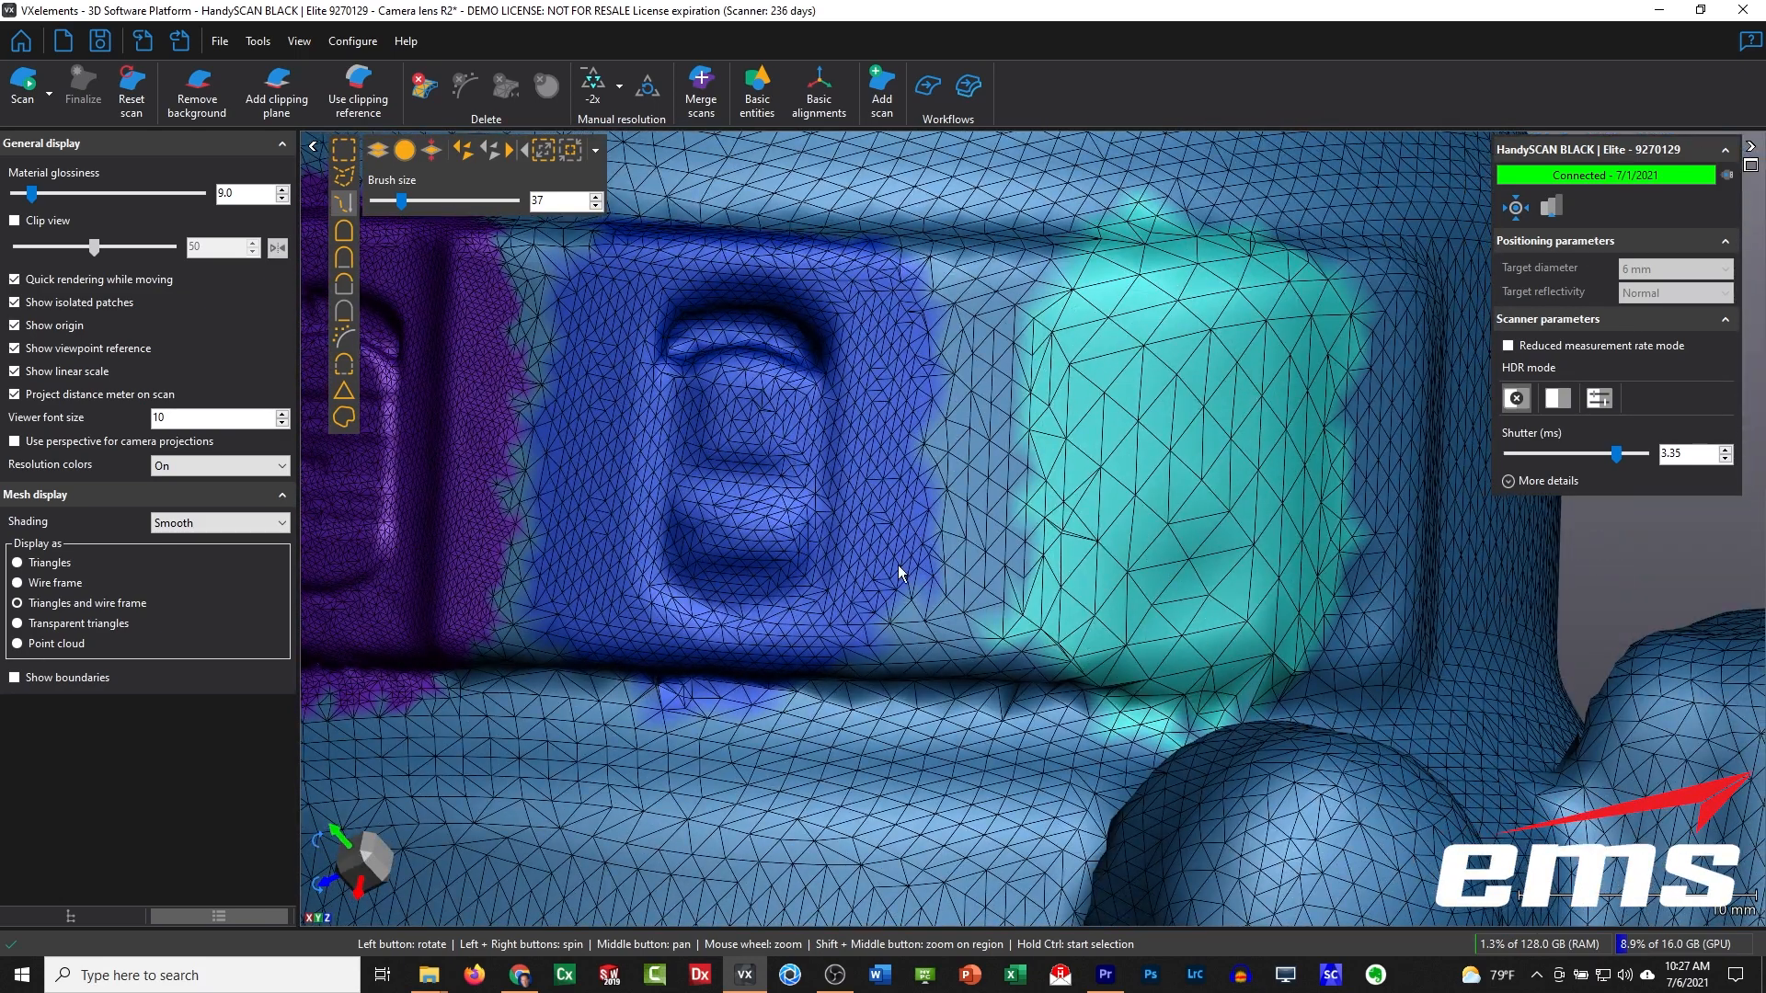
scroll(903, 557, down, 5)
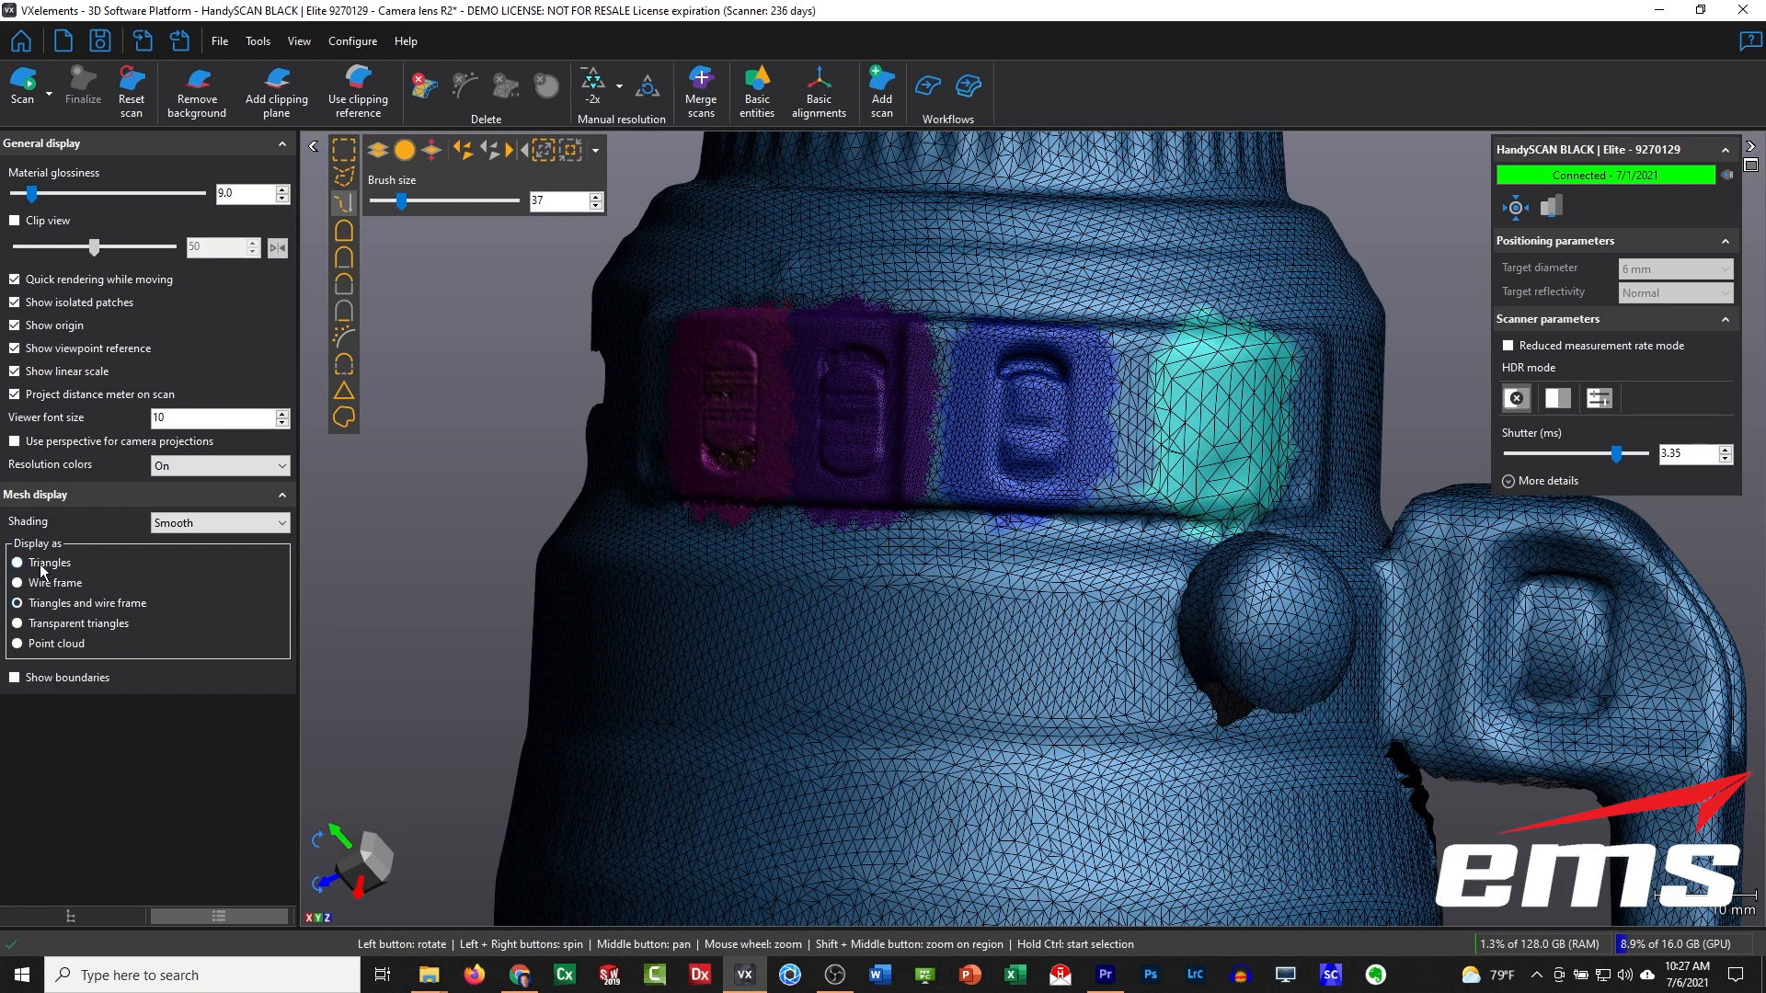
Step: Restore the plain triangles display and return to the scan details and parameters
click(40, 566)
drag(895, 631, 920, 633)
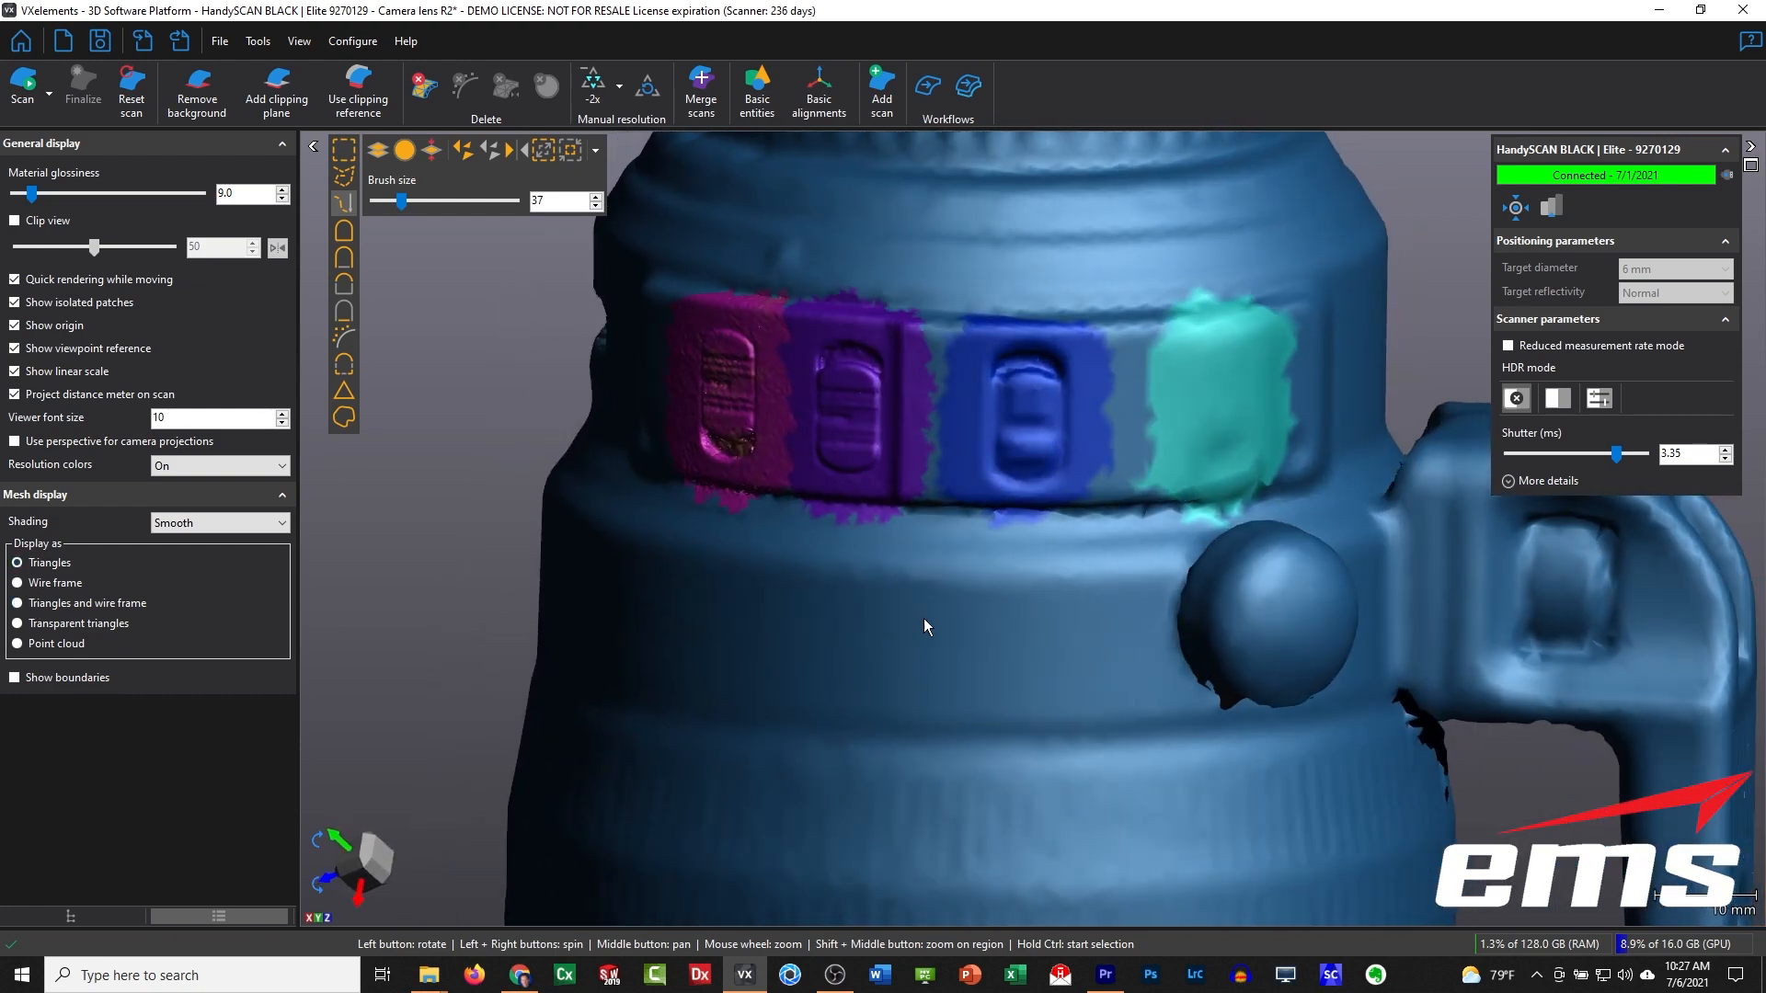
scroll(919, 633, down, 4)
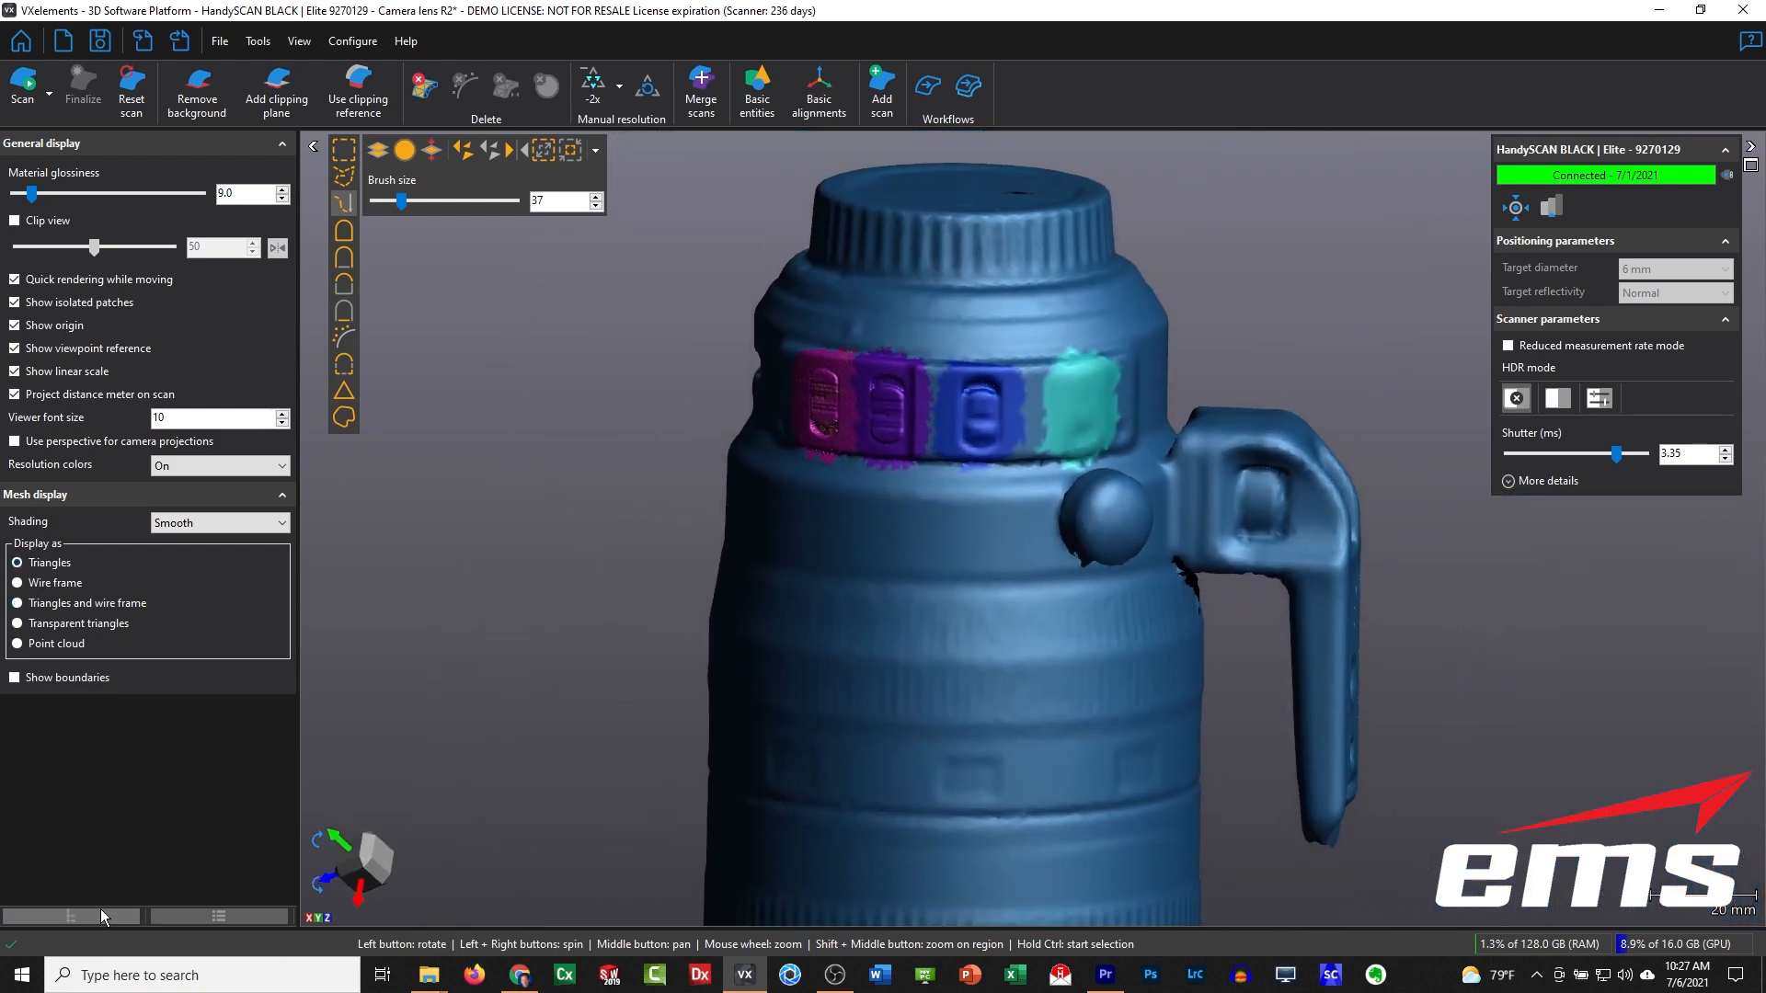
click(104, 917)
Step: Examine the whole finalized lens and its switch panel, comparing the locally refined areas with the surrounding 1 mm mesh
drag(874, 721, 1018, 723)
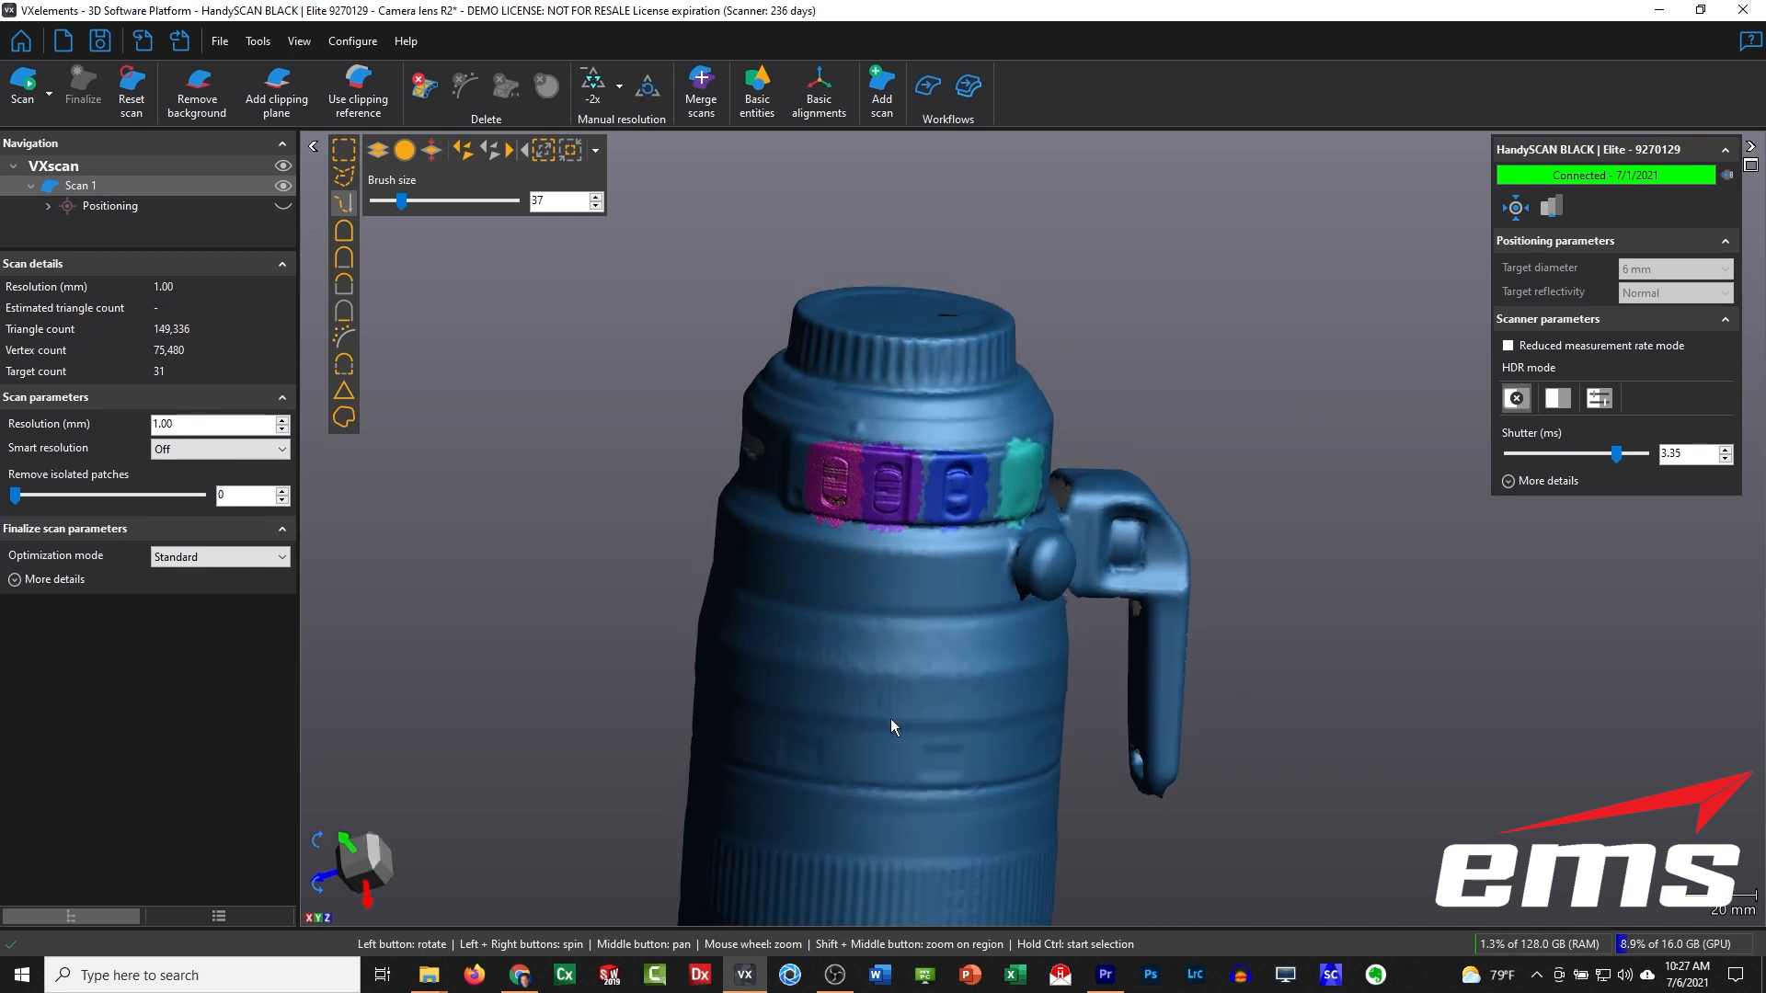
middle_drag(889, 721, 990, 588)
drag(989, 588, 919, 603)
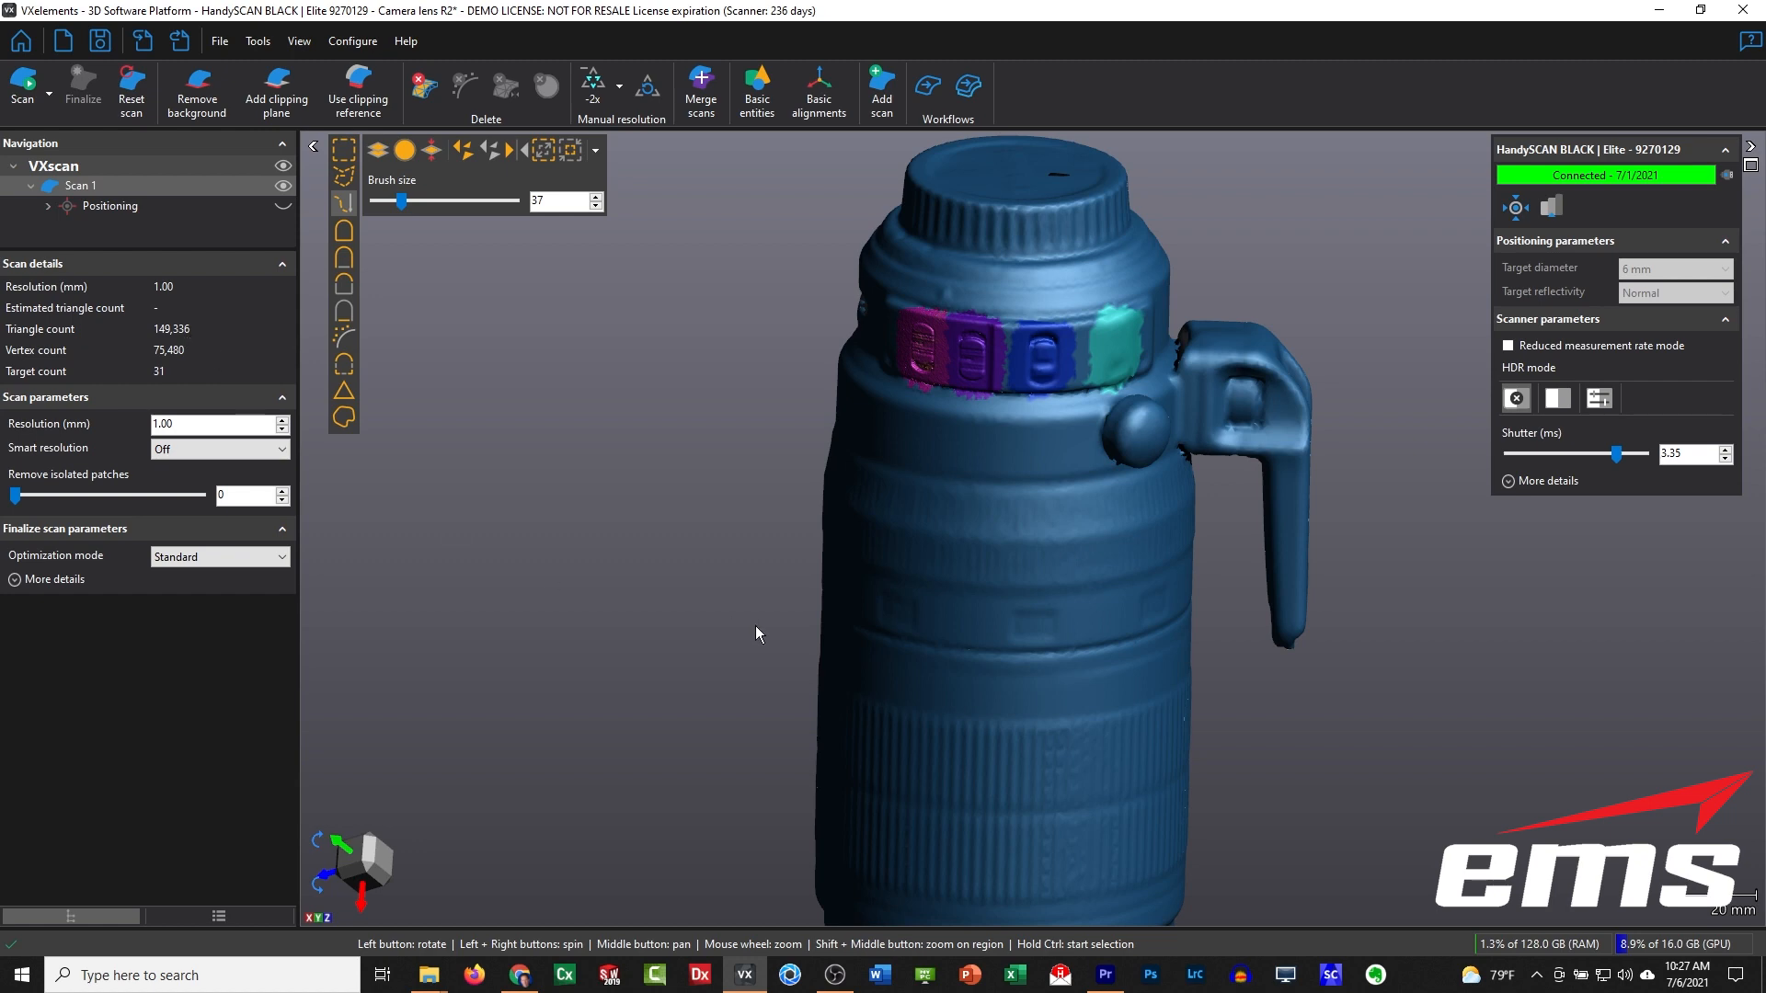
drag(1085, 655, 1116, 638)
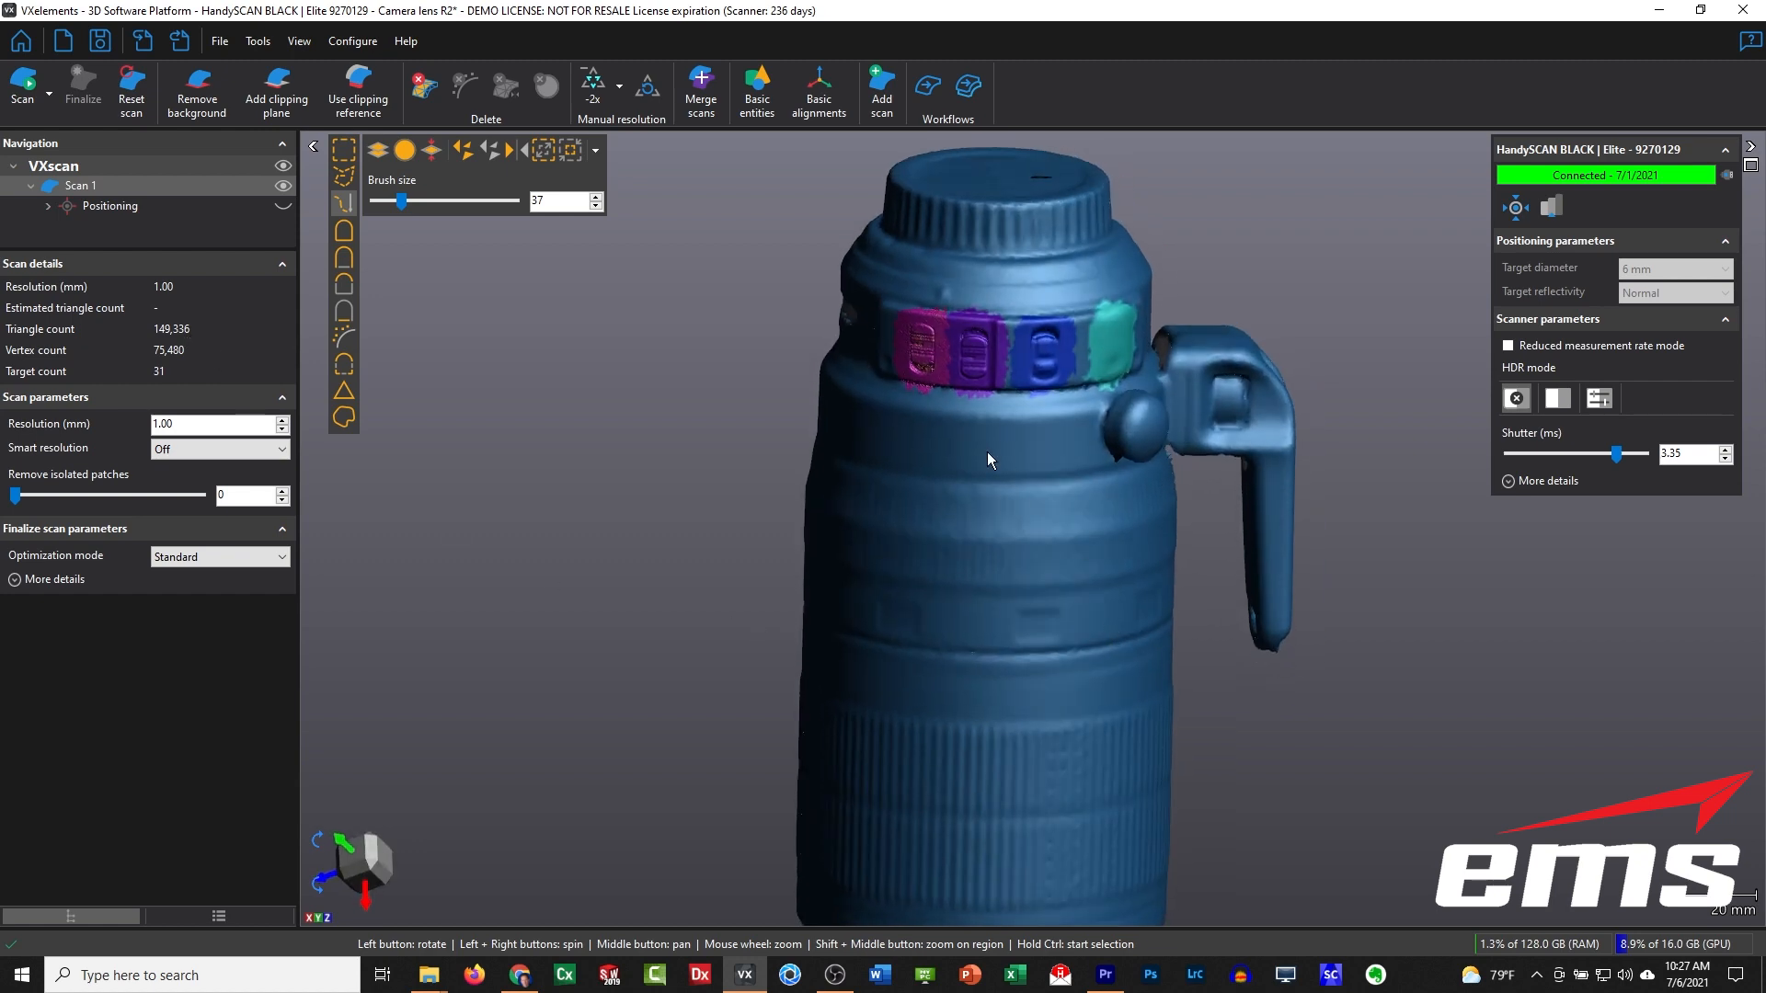
scroll(1089, 543, up, 2)
scroll(1088, 542, up, 2)
drag(1156, 532, 966, 486)
mouse_move(964, 555)
mouse_down()
mouse_move(962, 529)
mouse_move(975, 552)
mouse_up()
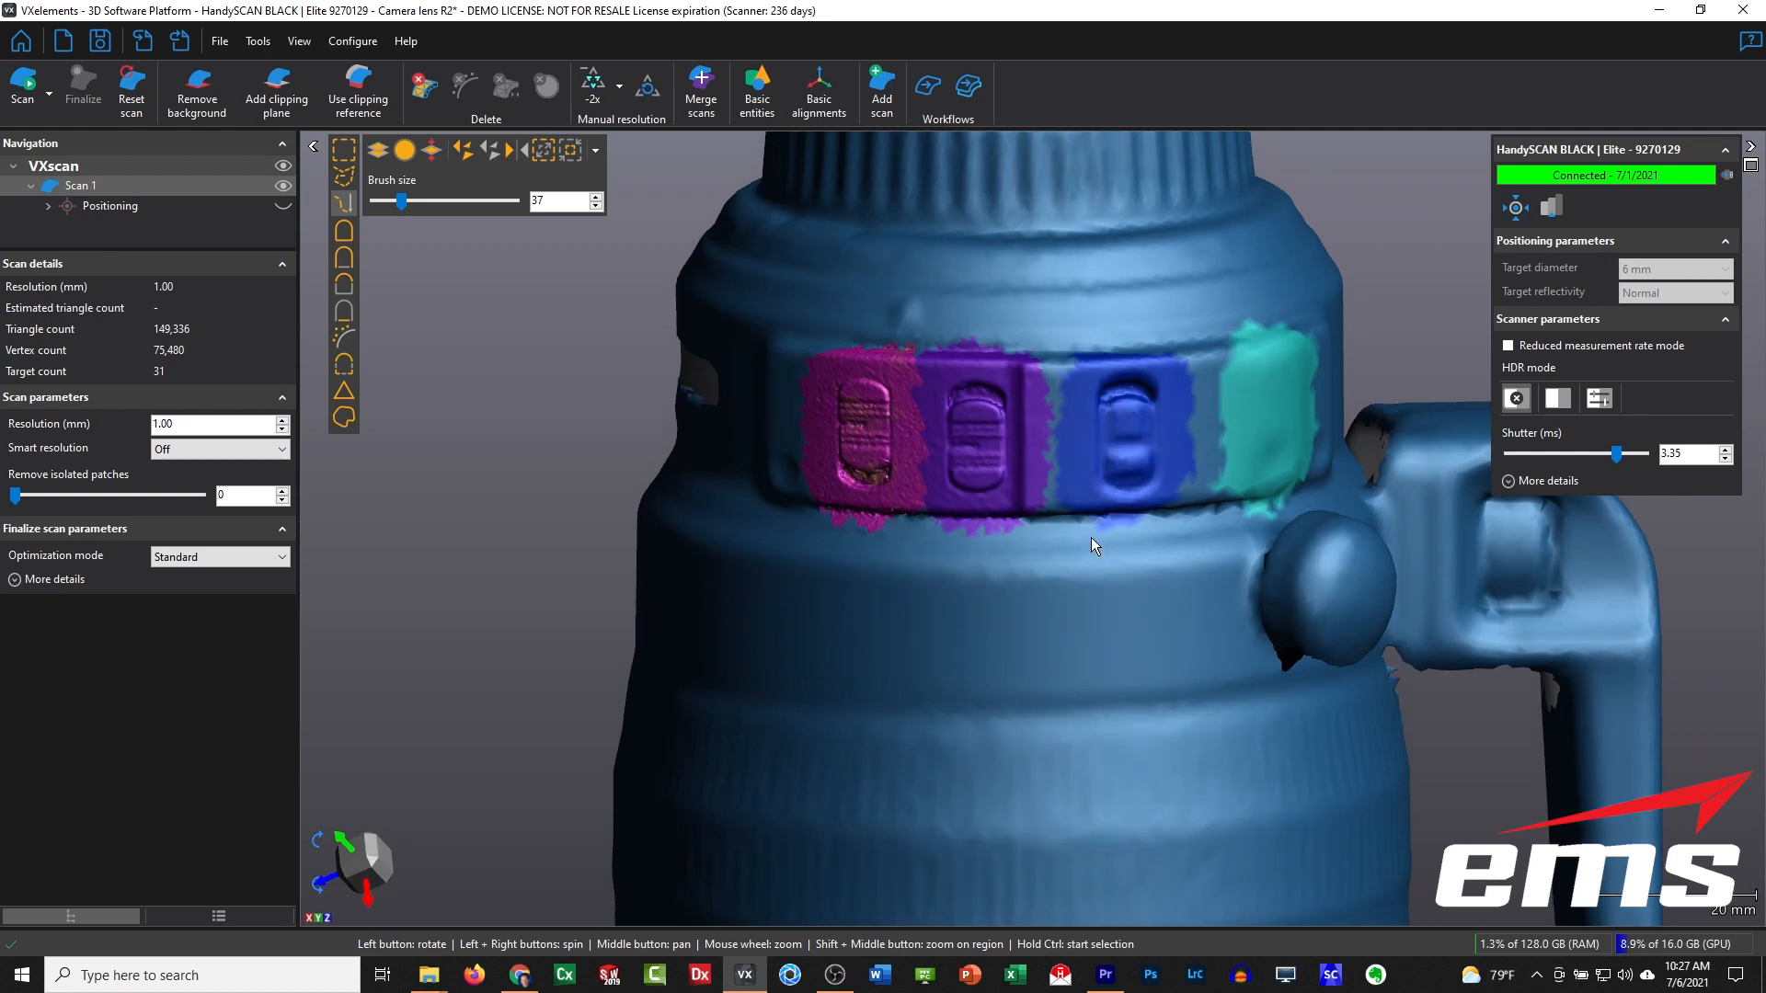
scroll(1092, 540, down, 5)
middle_drag(1052, 583, 975, 548)
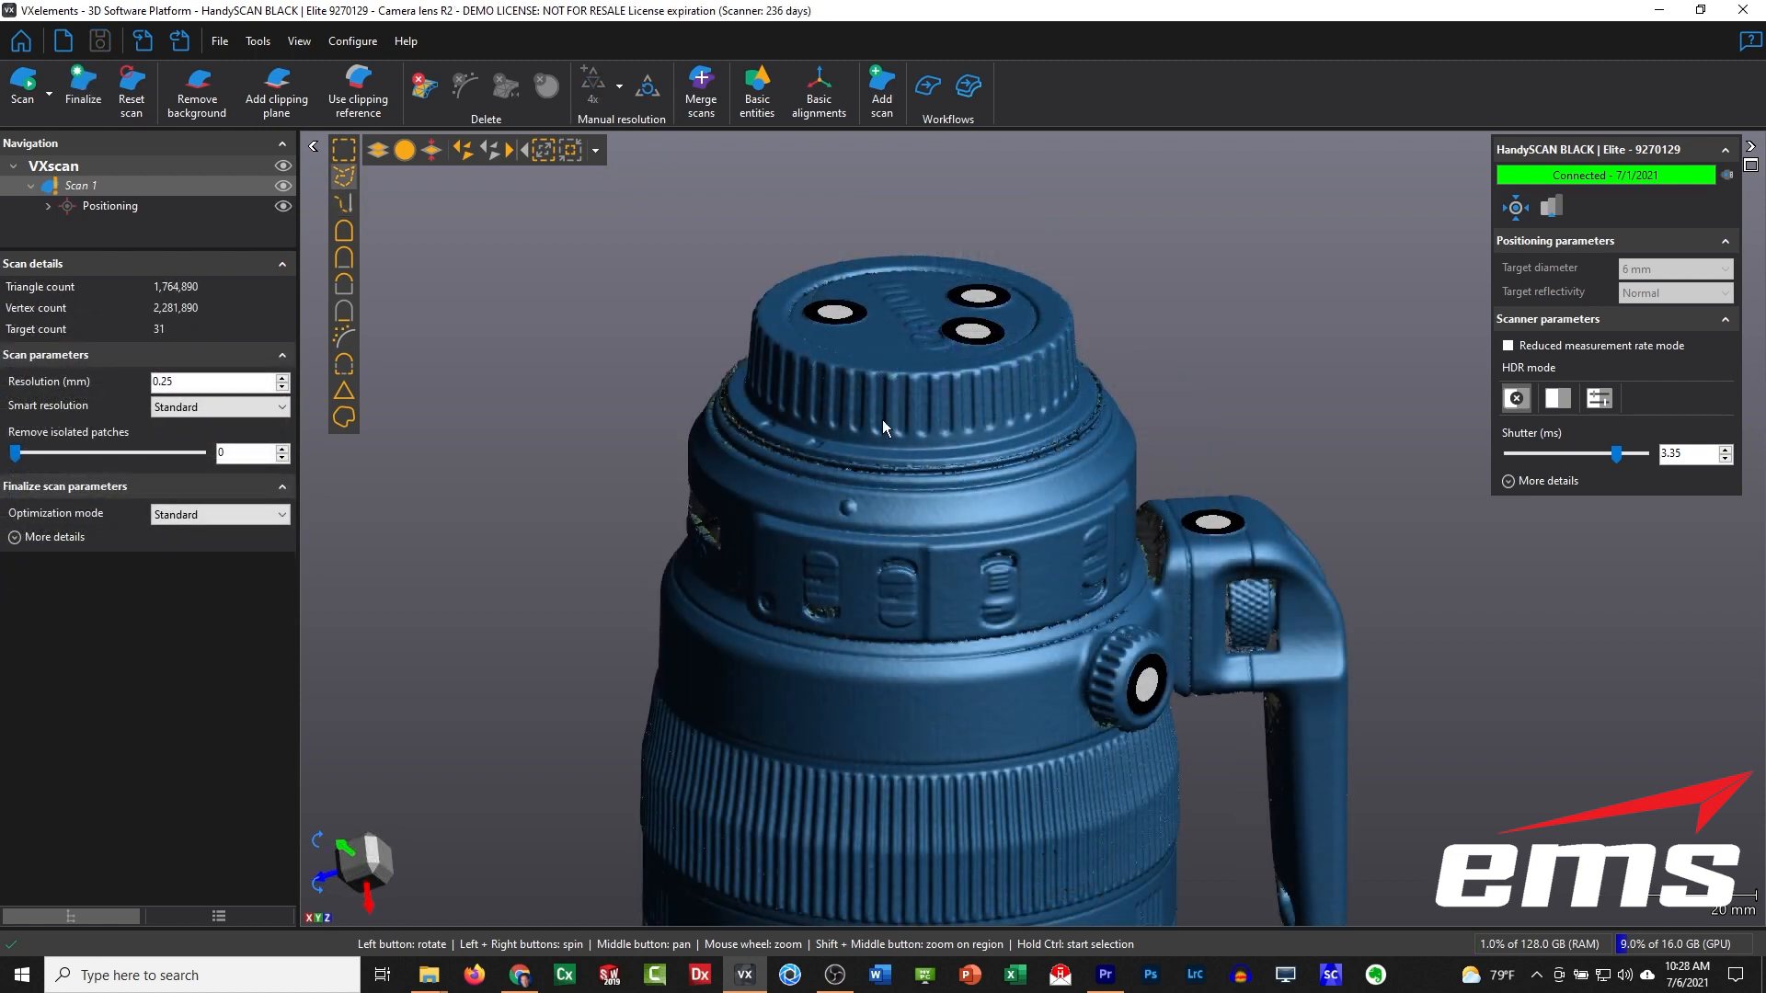
Step: Set the scan resolution to 0.50 mm and turn Smart resolution off
middle_drag(929, 421, 888, 464)
scroll(918, 504, up, 5)
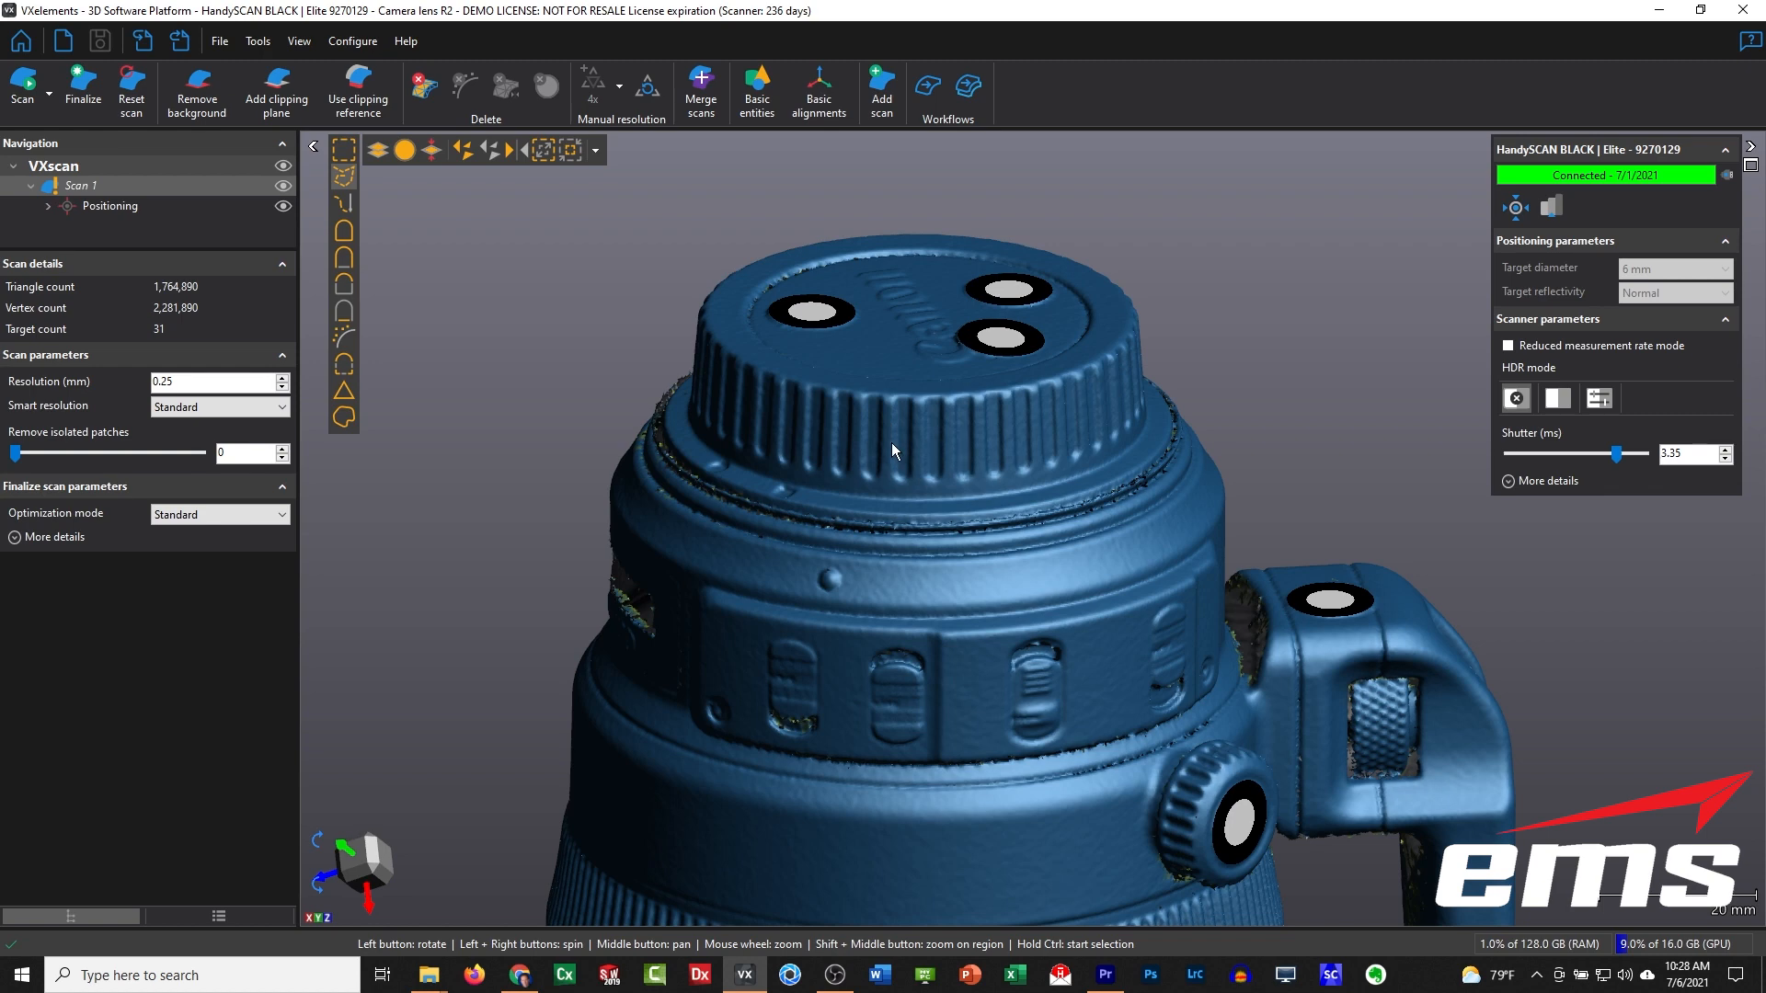
scroll(894, 448, up, 2)
text(5)
double_click(175, 381)
text(.5)
click(226, 403)
click(202, 465)
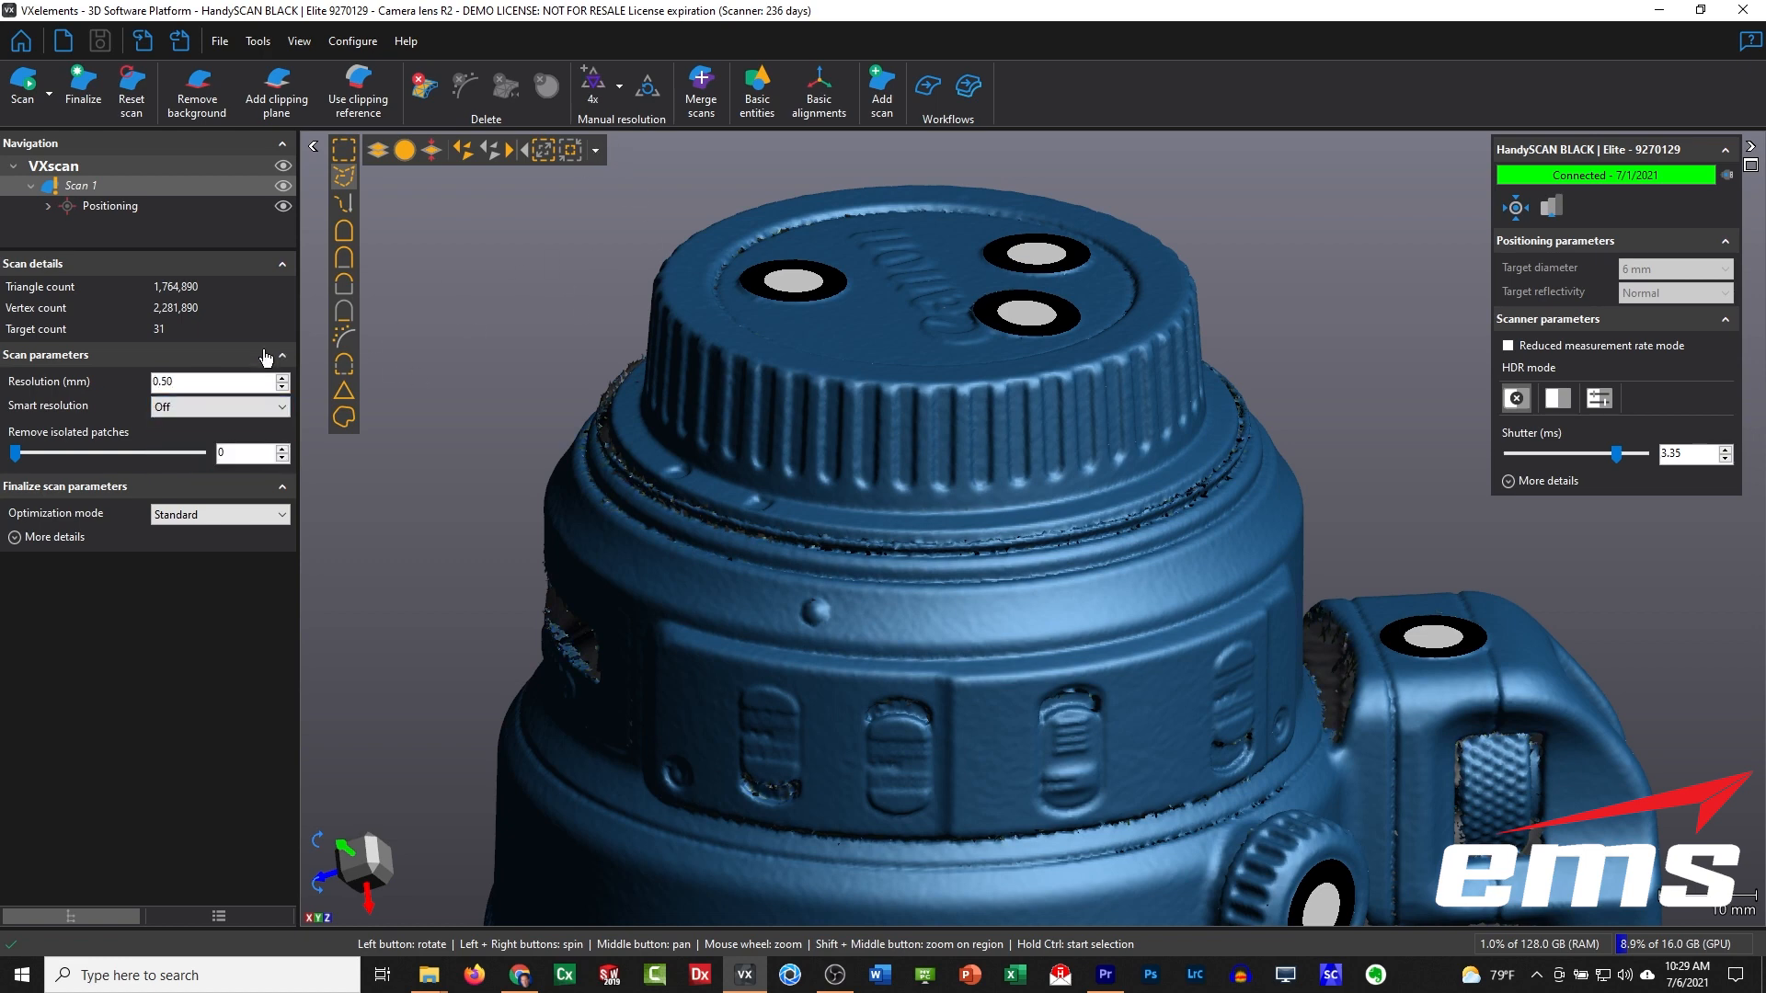
Step: Select the ribbed rim of the lens cap with a flood-fill selection and grow the selection to cover the ribs
click(342, 282)
drag(473, 204, 479, 206)
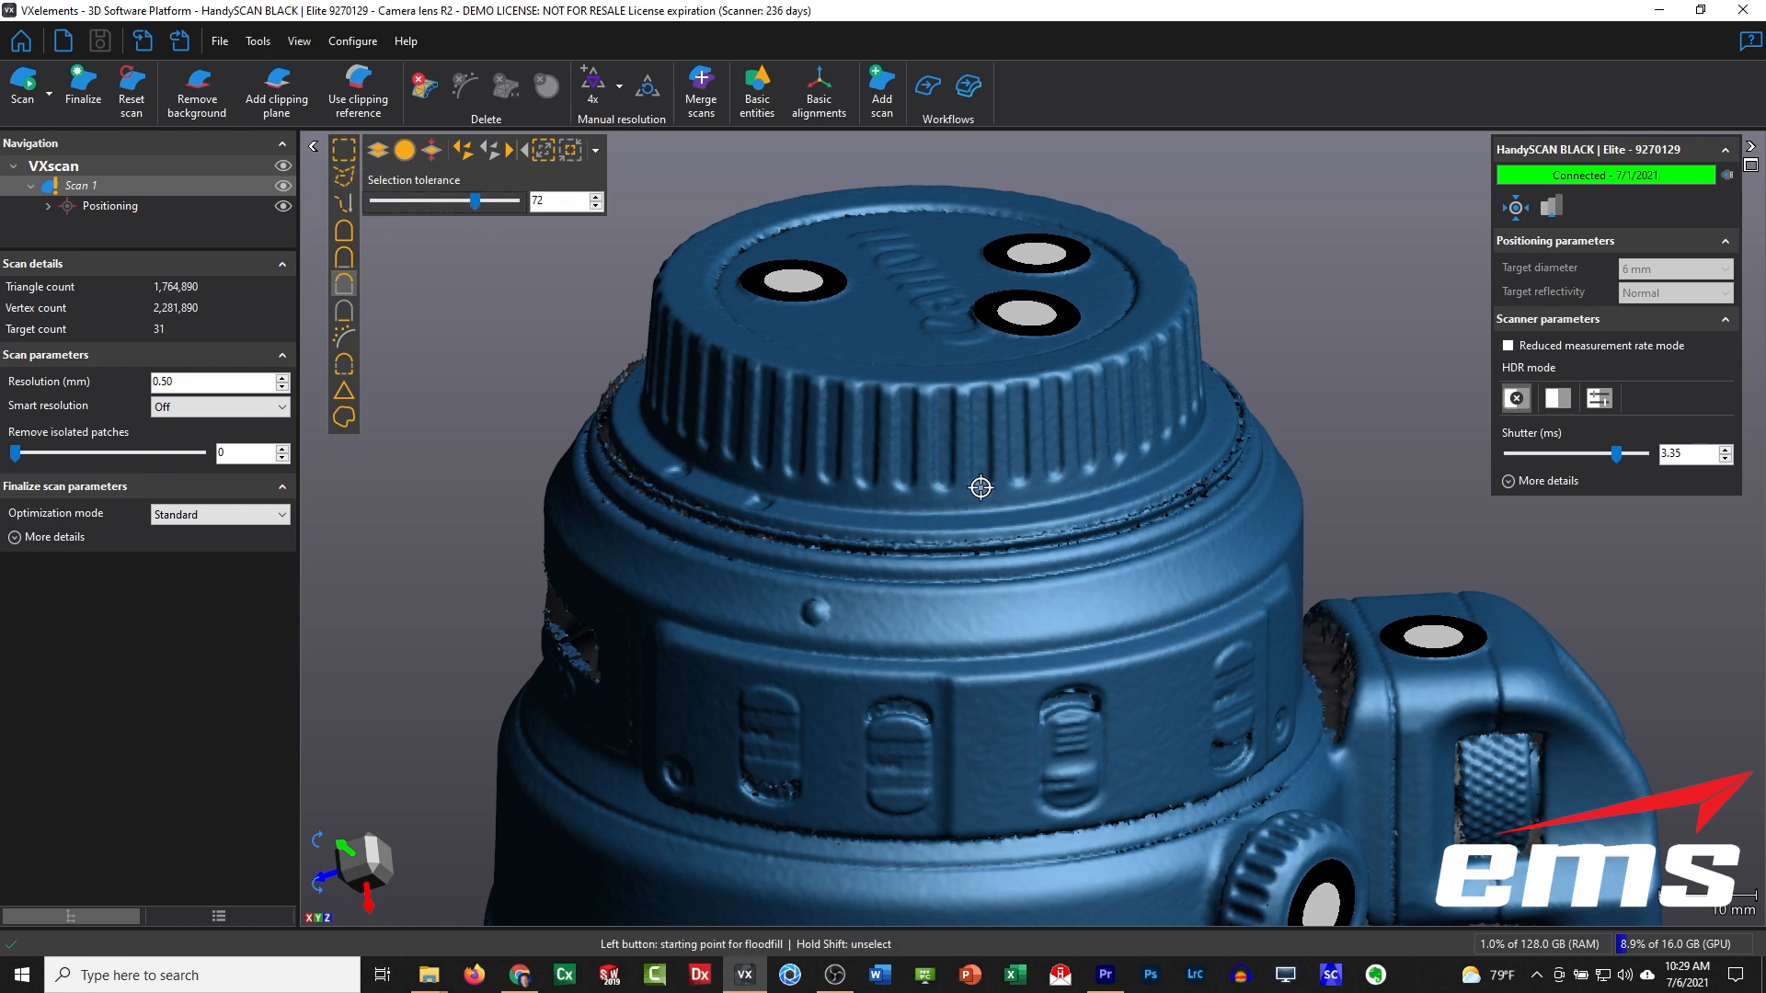
click(952, 494)
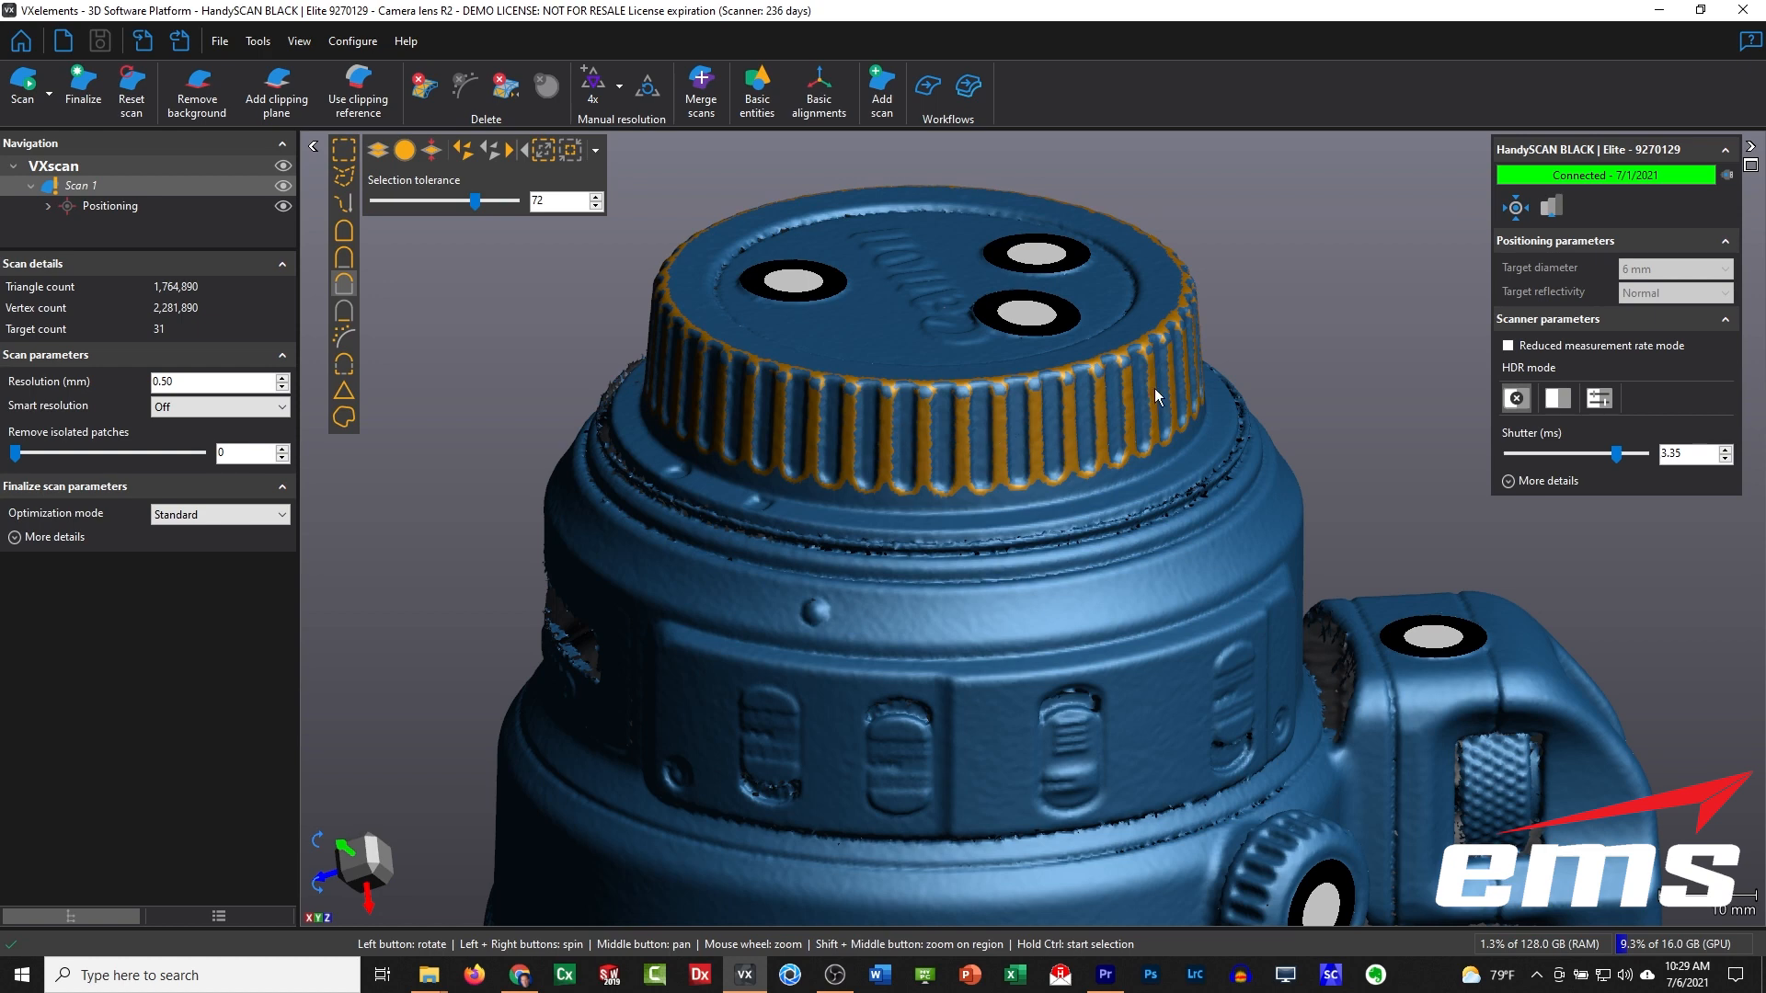
click(544, 157)
click(545, 157)
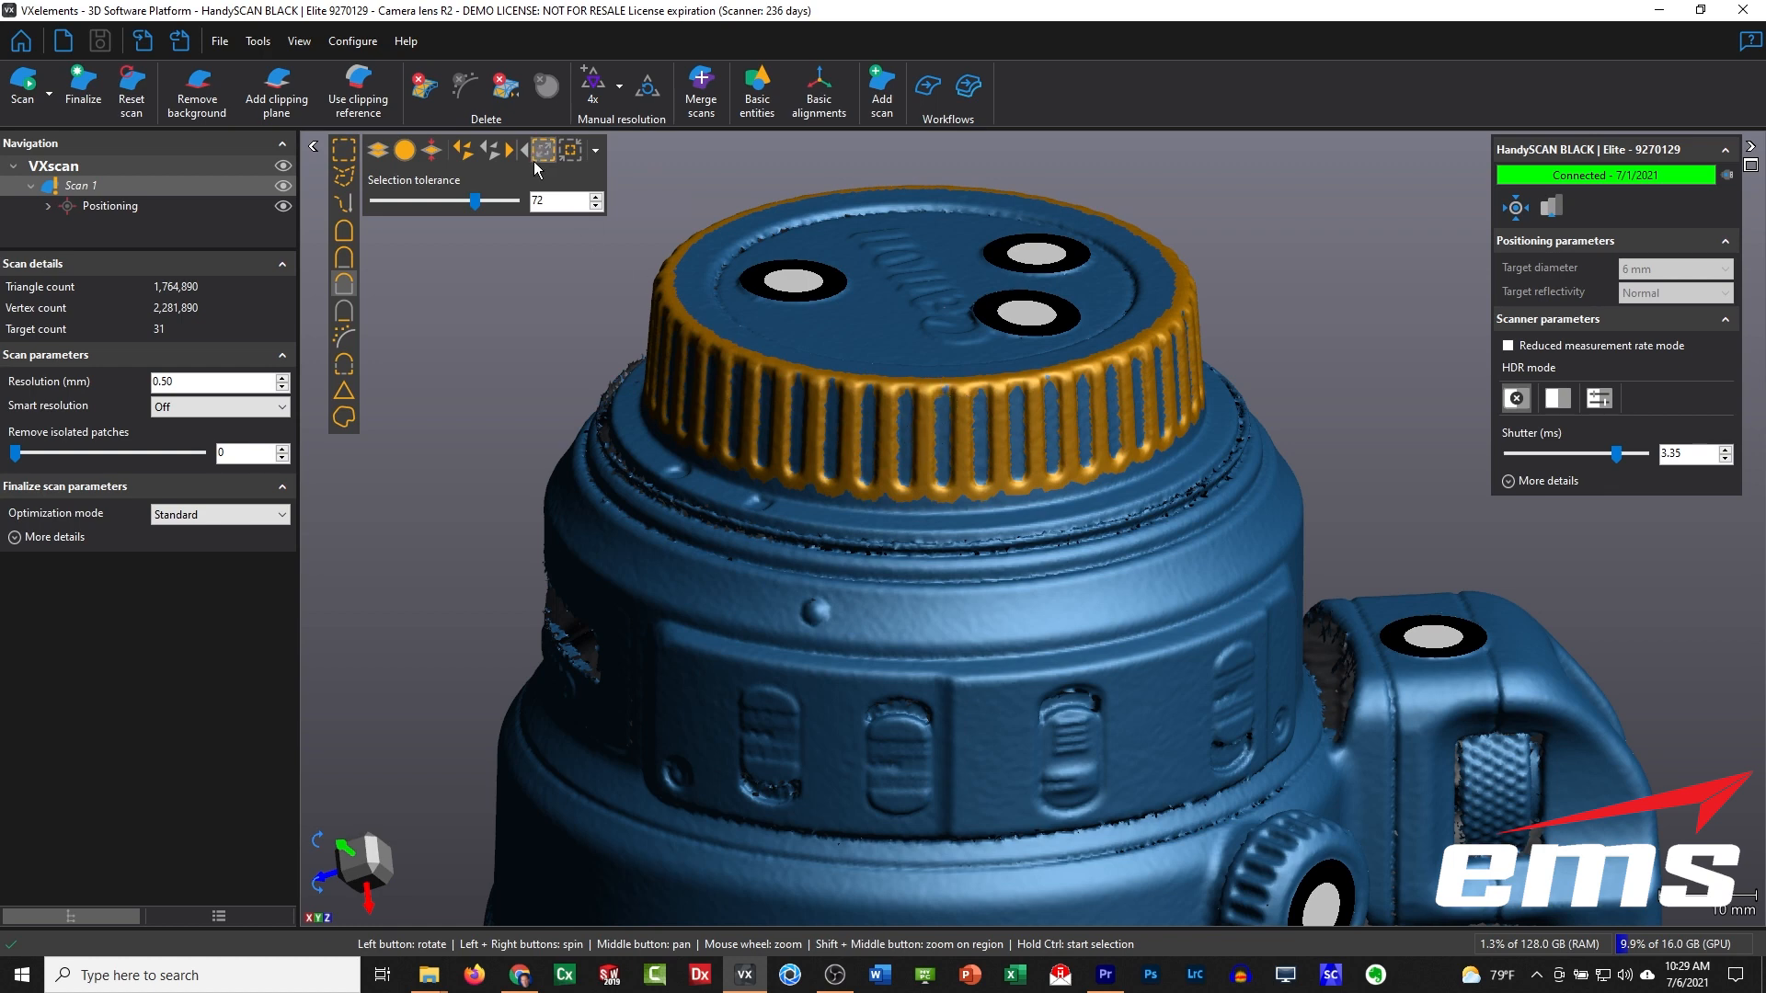
click(544, 156)
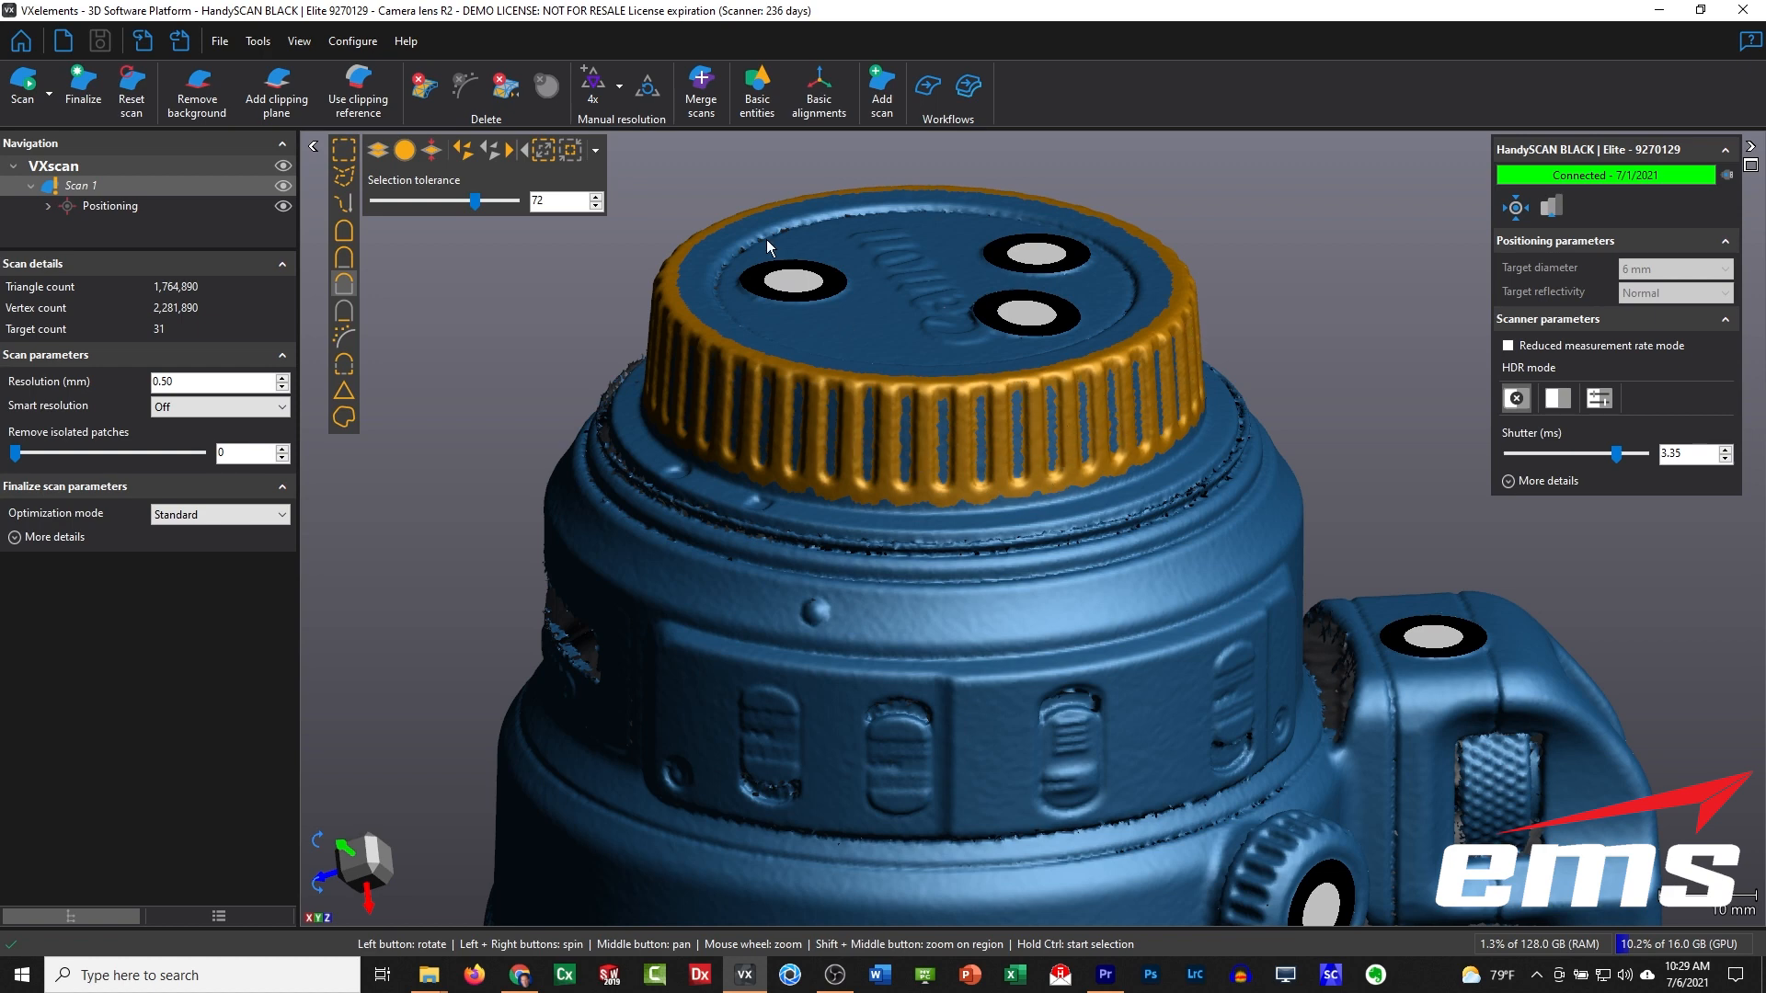
Step: Apply a 4x manual resolution to the selected cap rim and finalize the scan
click(619, 85)
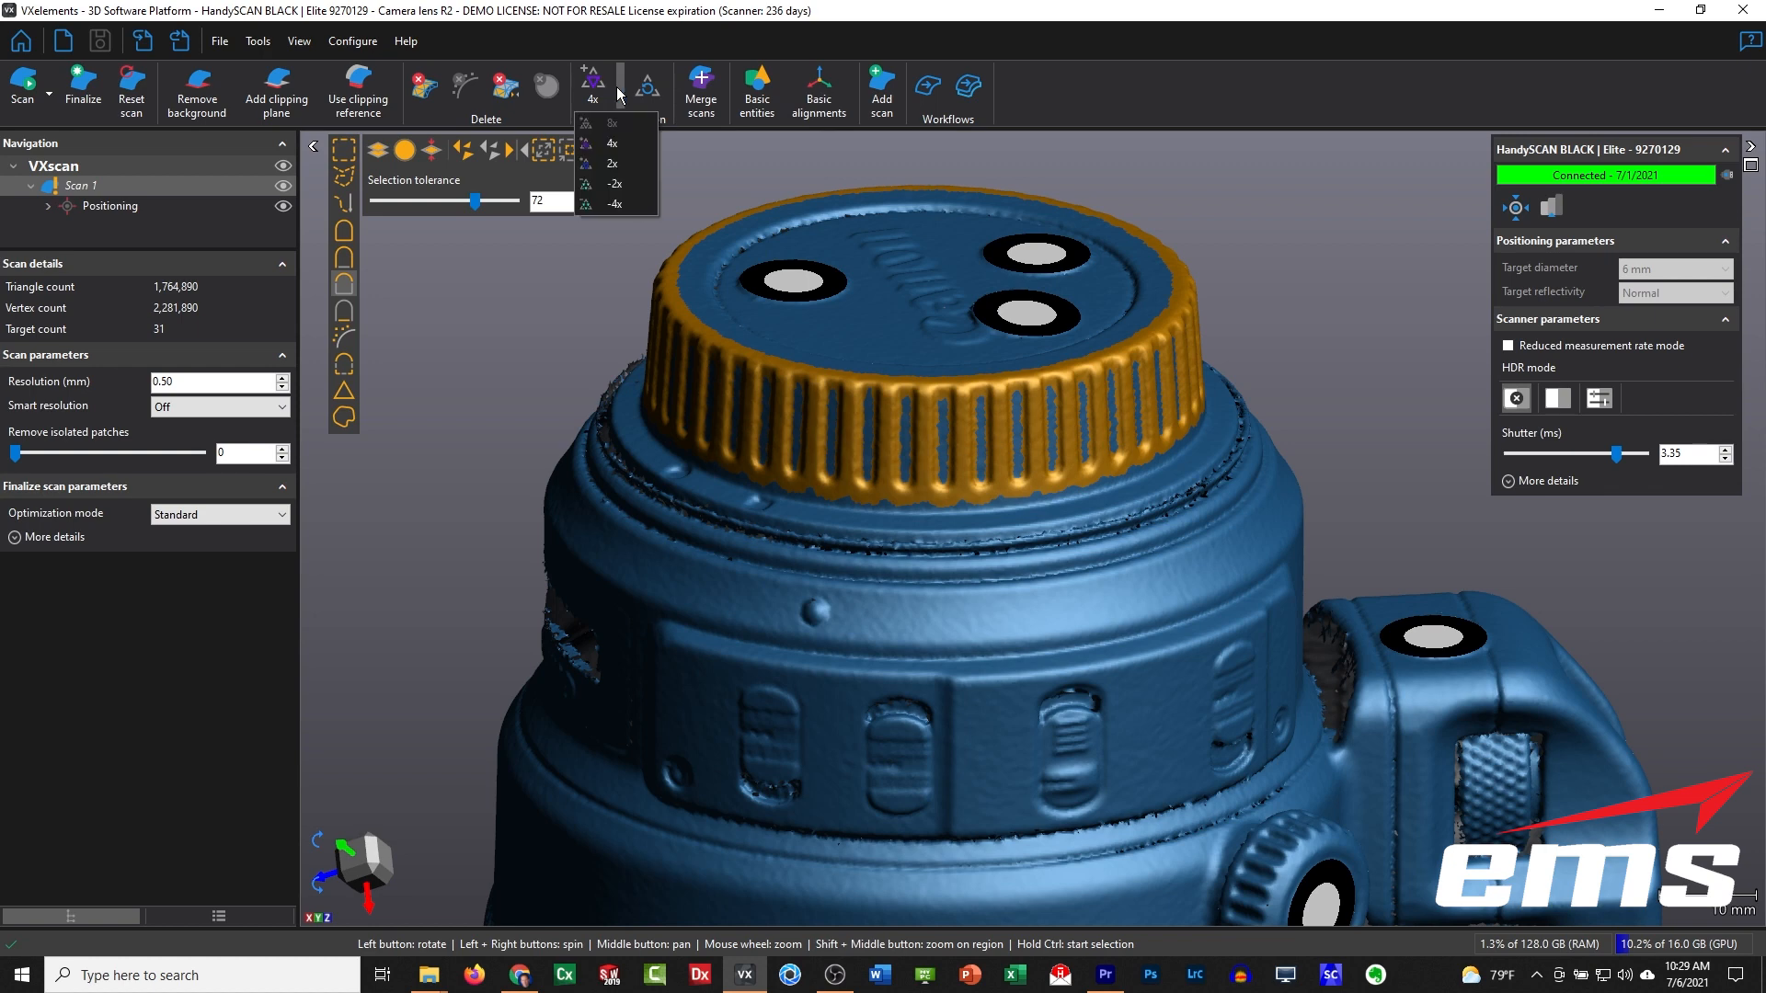
click(613, 144)
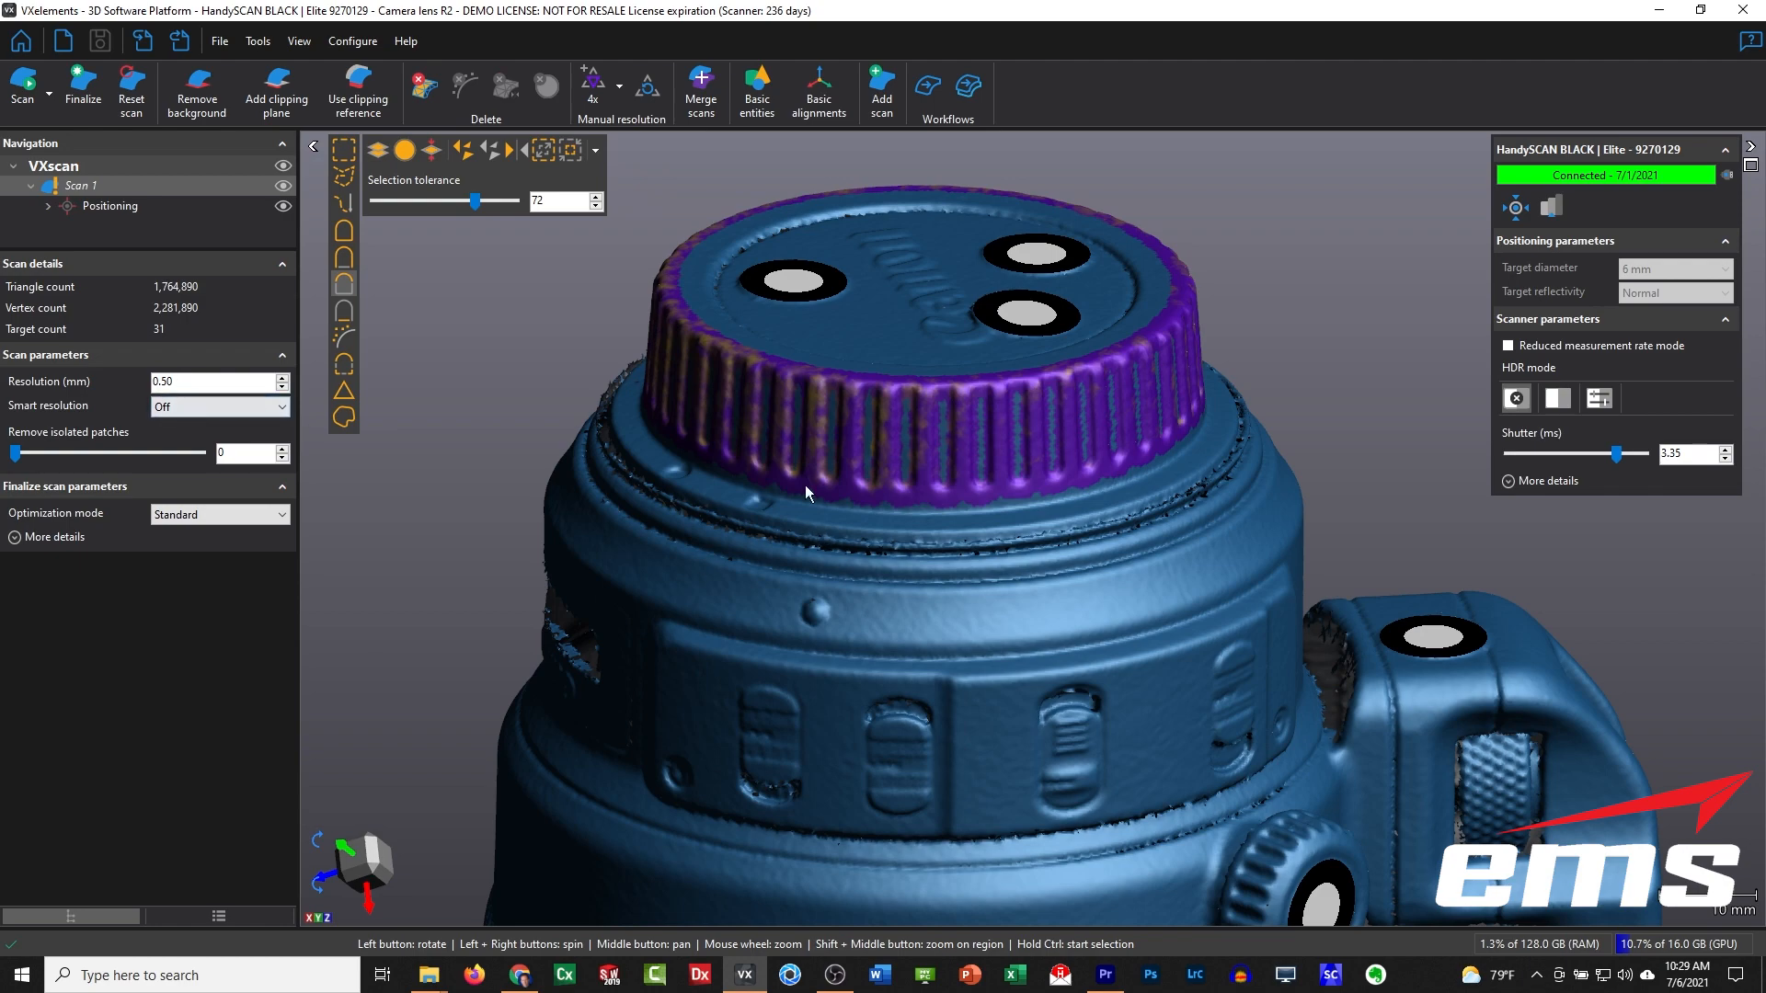
drag(945, 596, 890, 508)
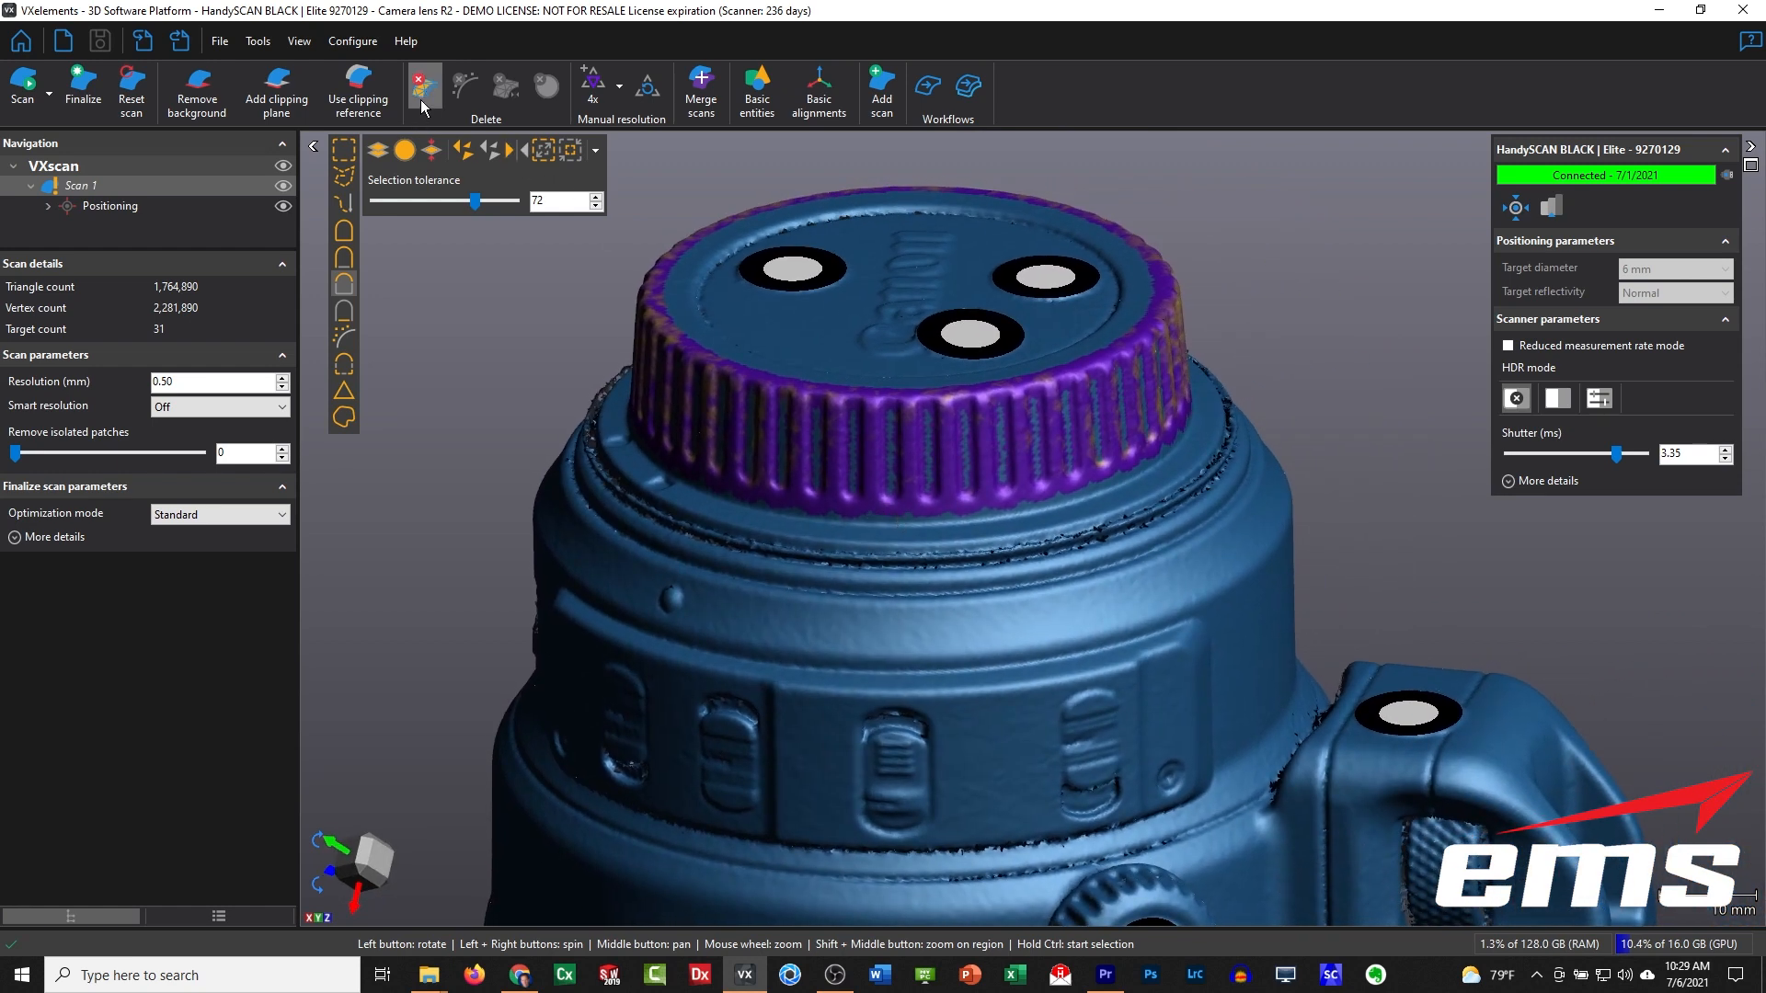
click(83, 89)
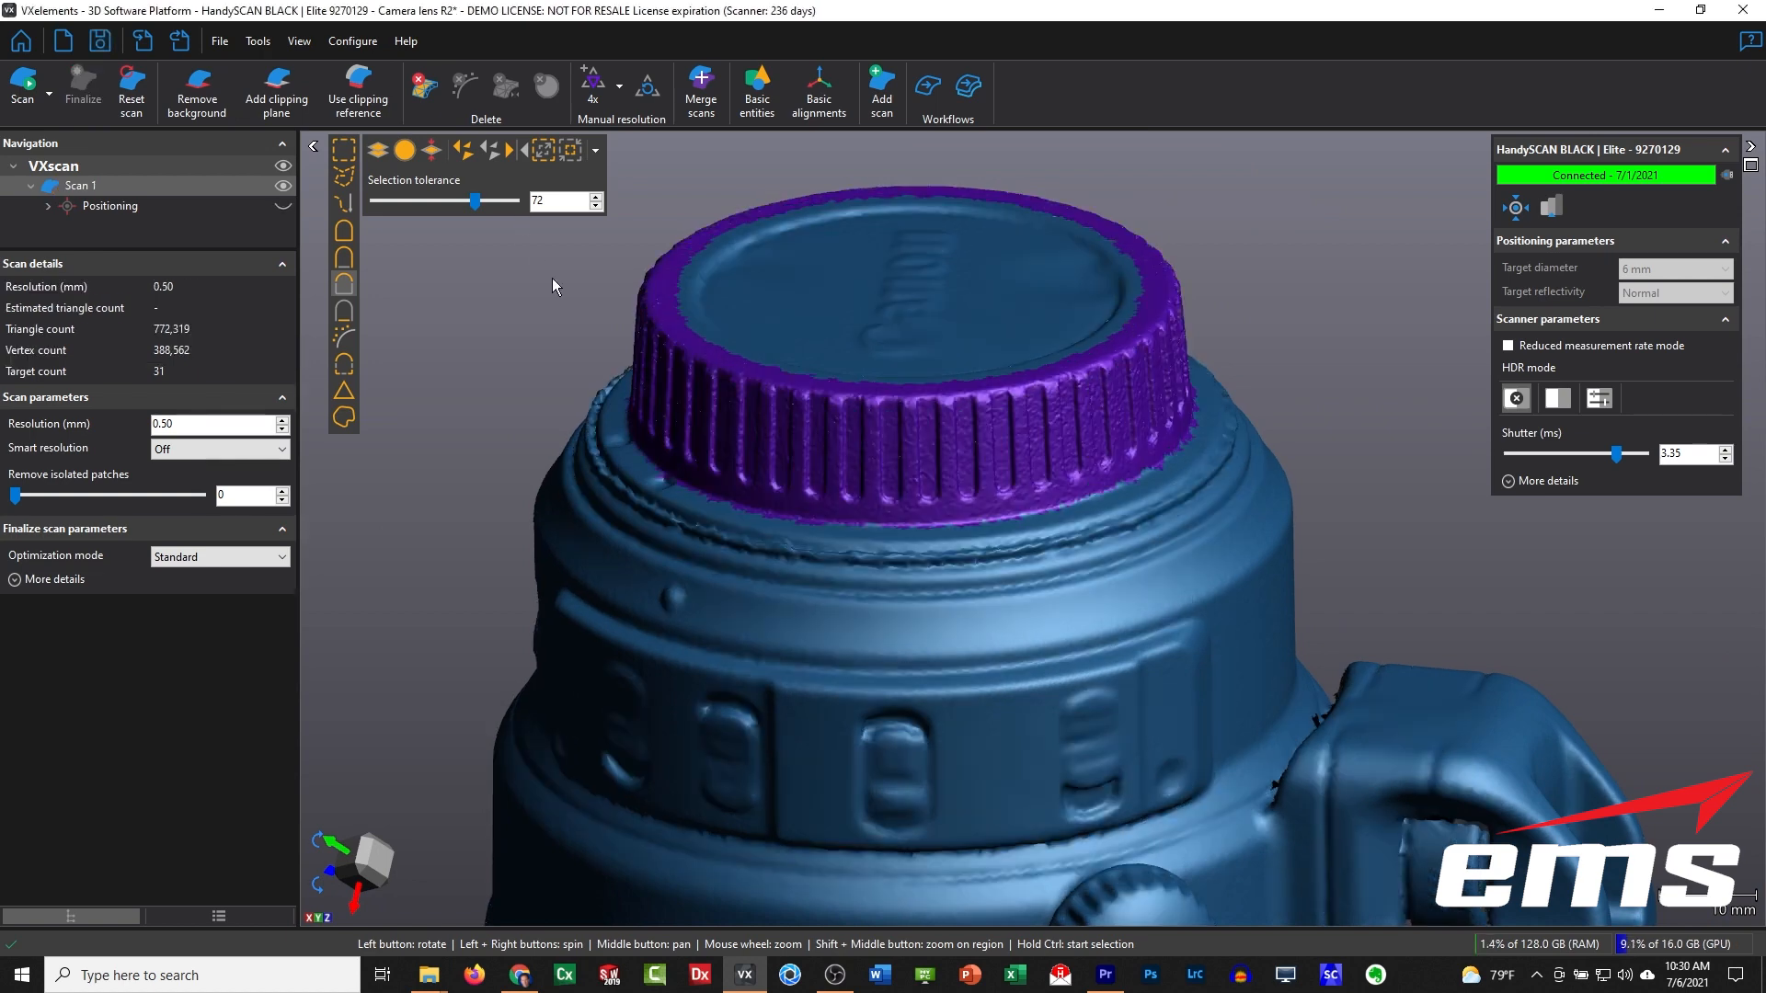
Step: Examine the finalized lens, comparing the detail of the 4x cap rim with the surrounding 0.50 mm mesh and the triangle count
scroll(935, 474, up, 2)
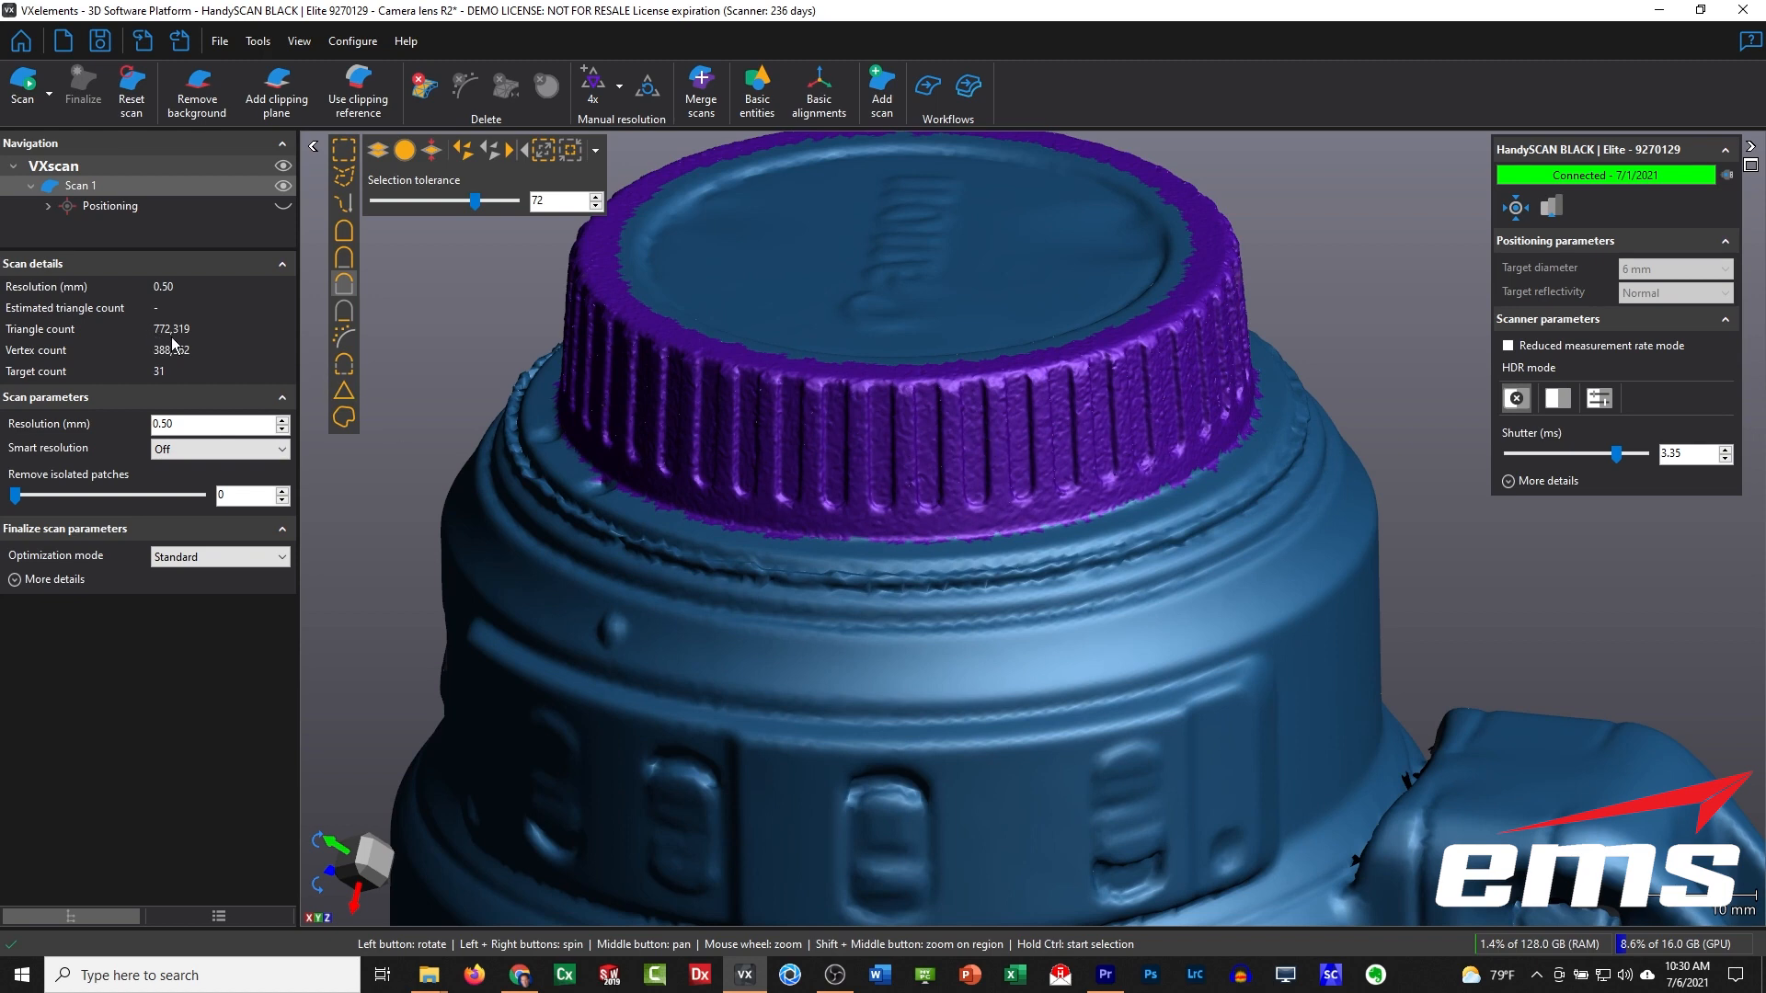
scroll(975, 470, up, 1)
drag(975, 450, 910, 453)
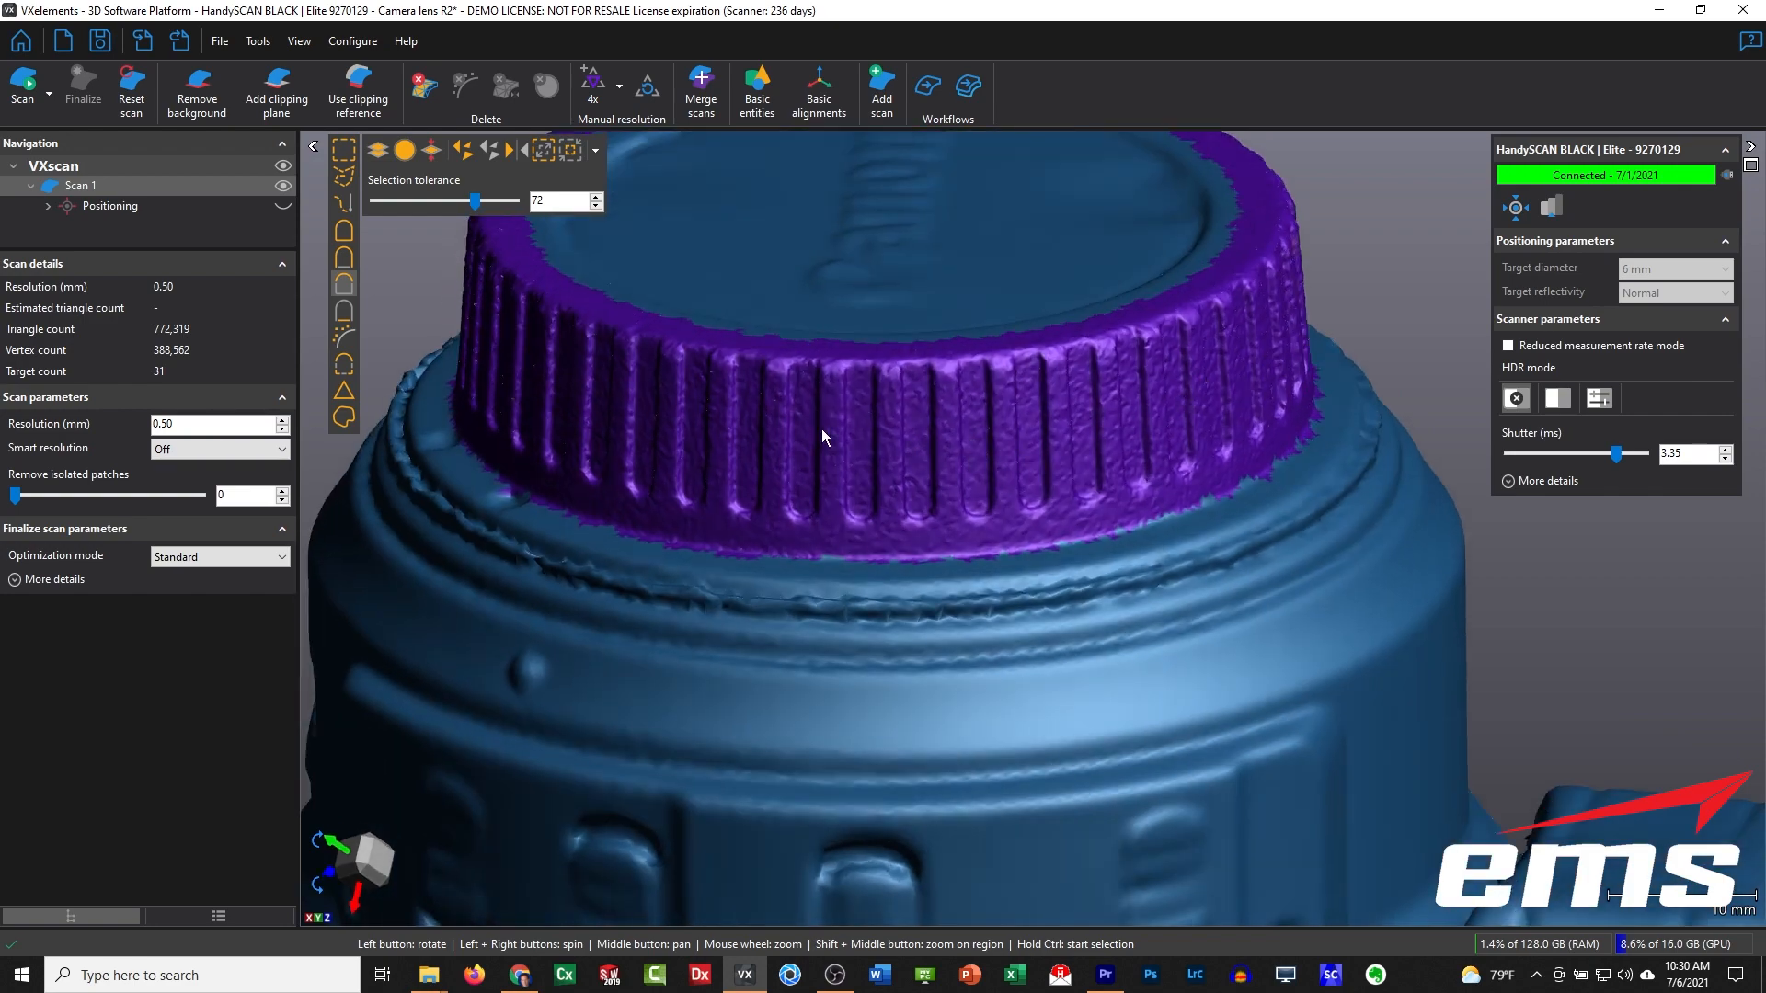
scroll(866, 472, down, 6)
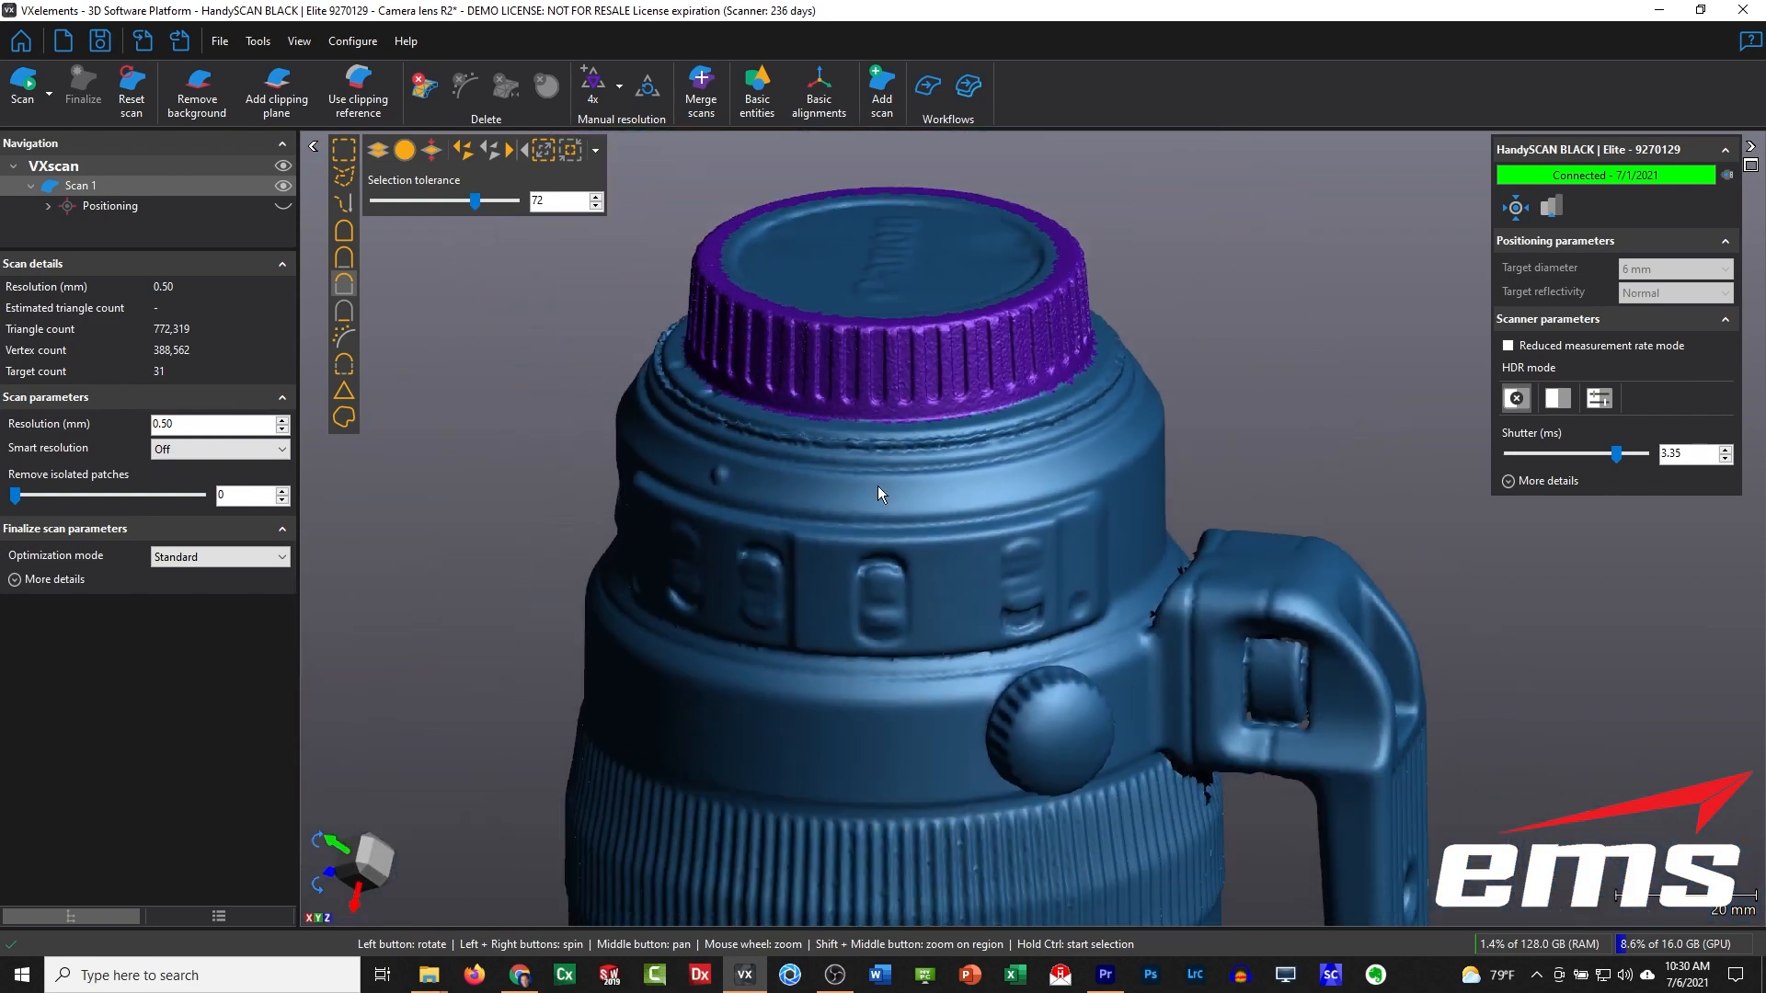
middle_drag(905, 596, 931, 402)
scroll(911, 596, down, 1)
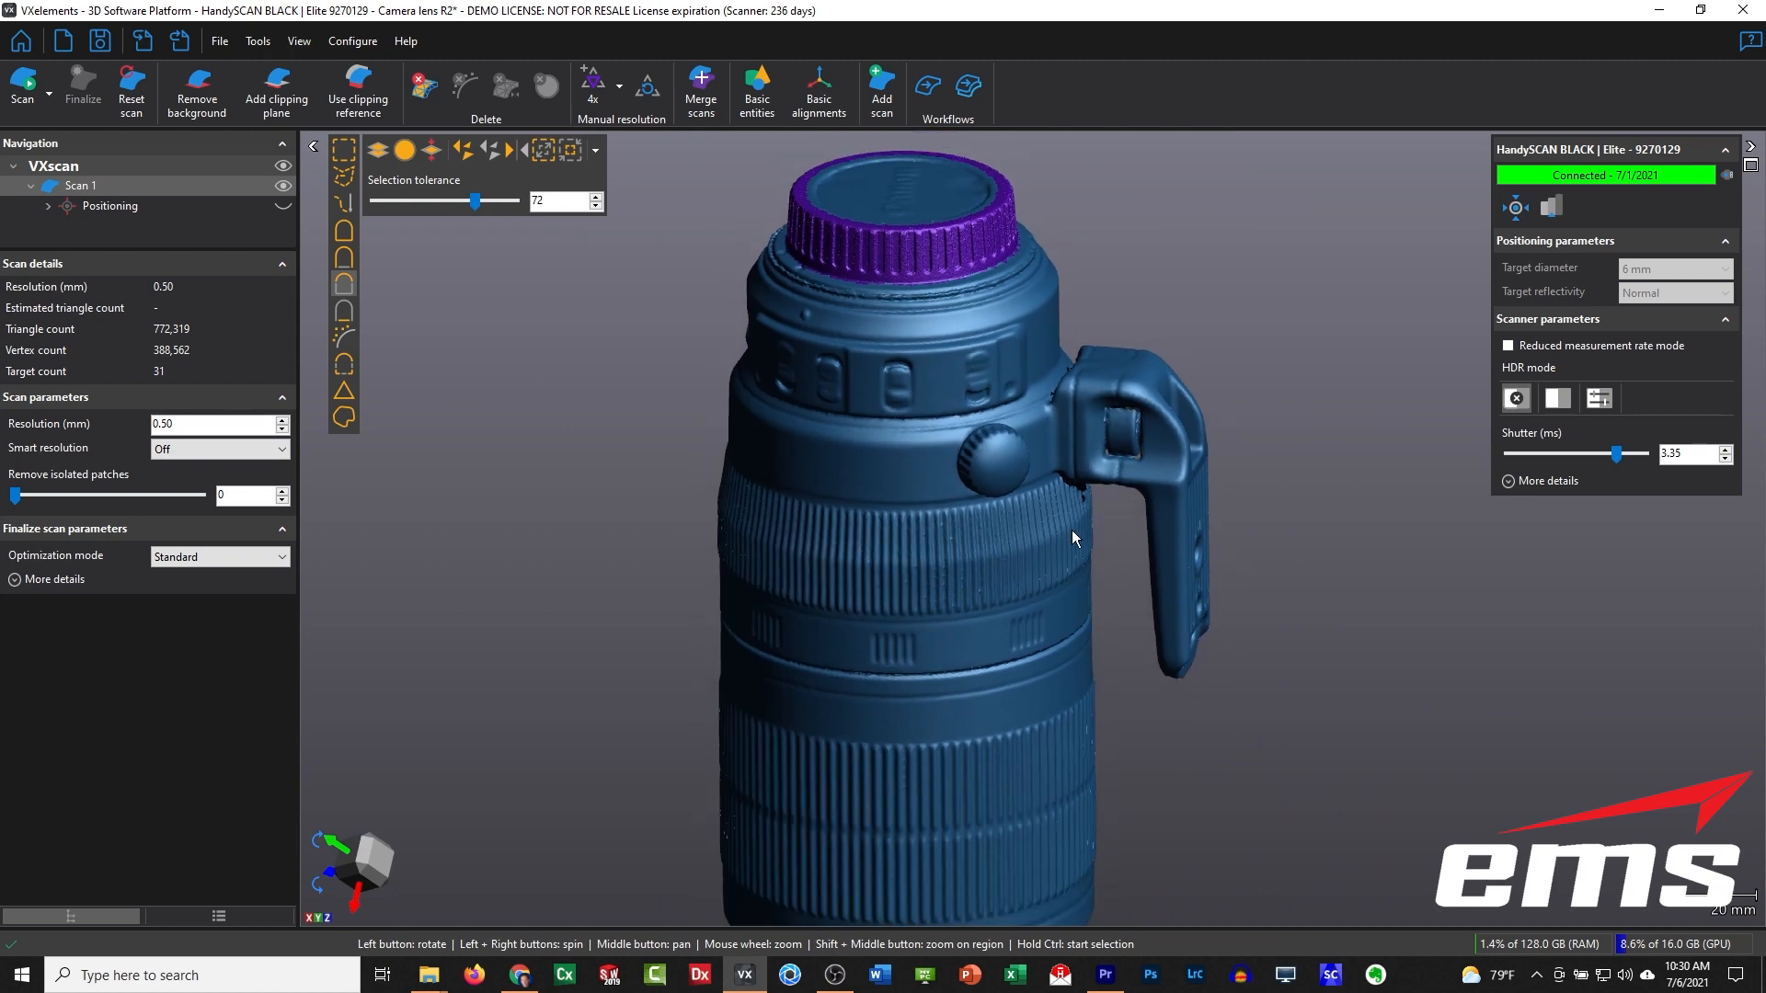
middle_drag(938, 654, 932, 581)
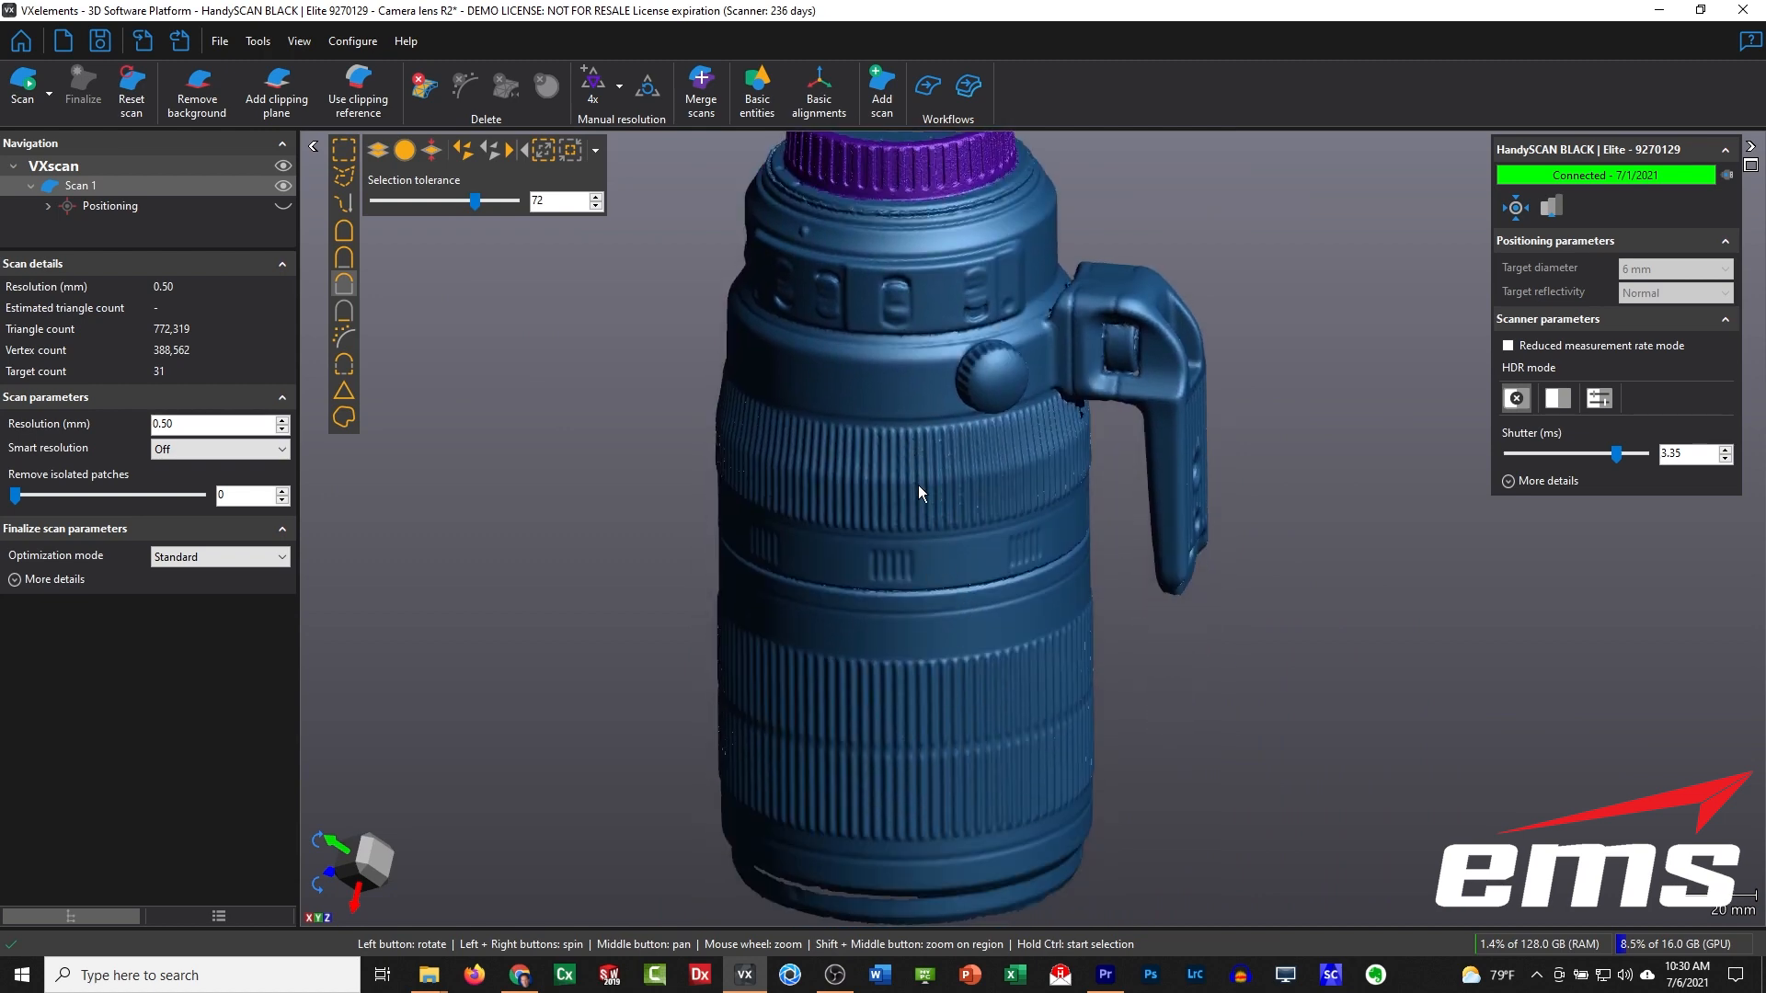
drag(916, 479, 958, 592)
scroll(855, 365, up, 3)
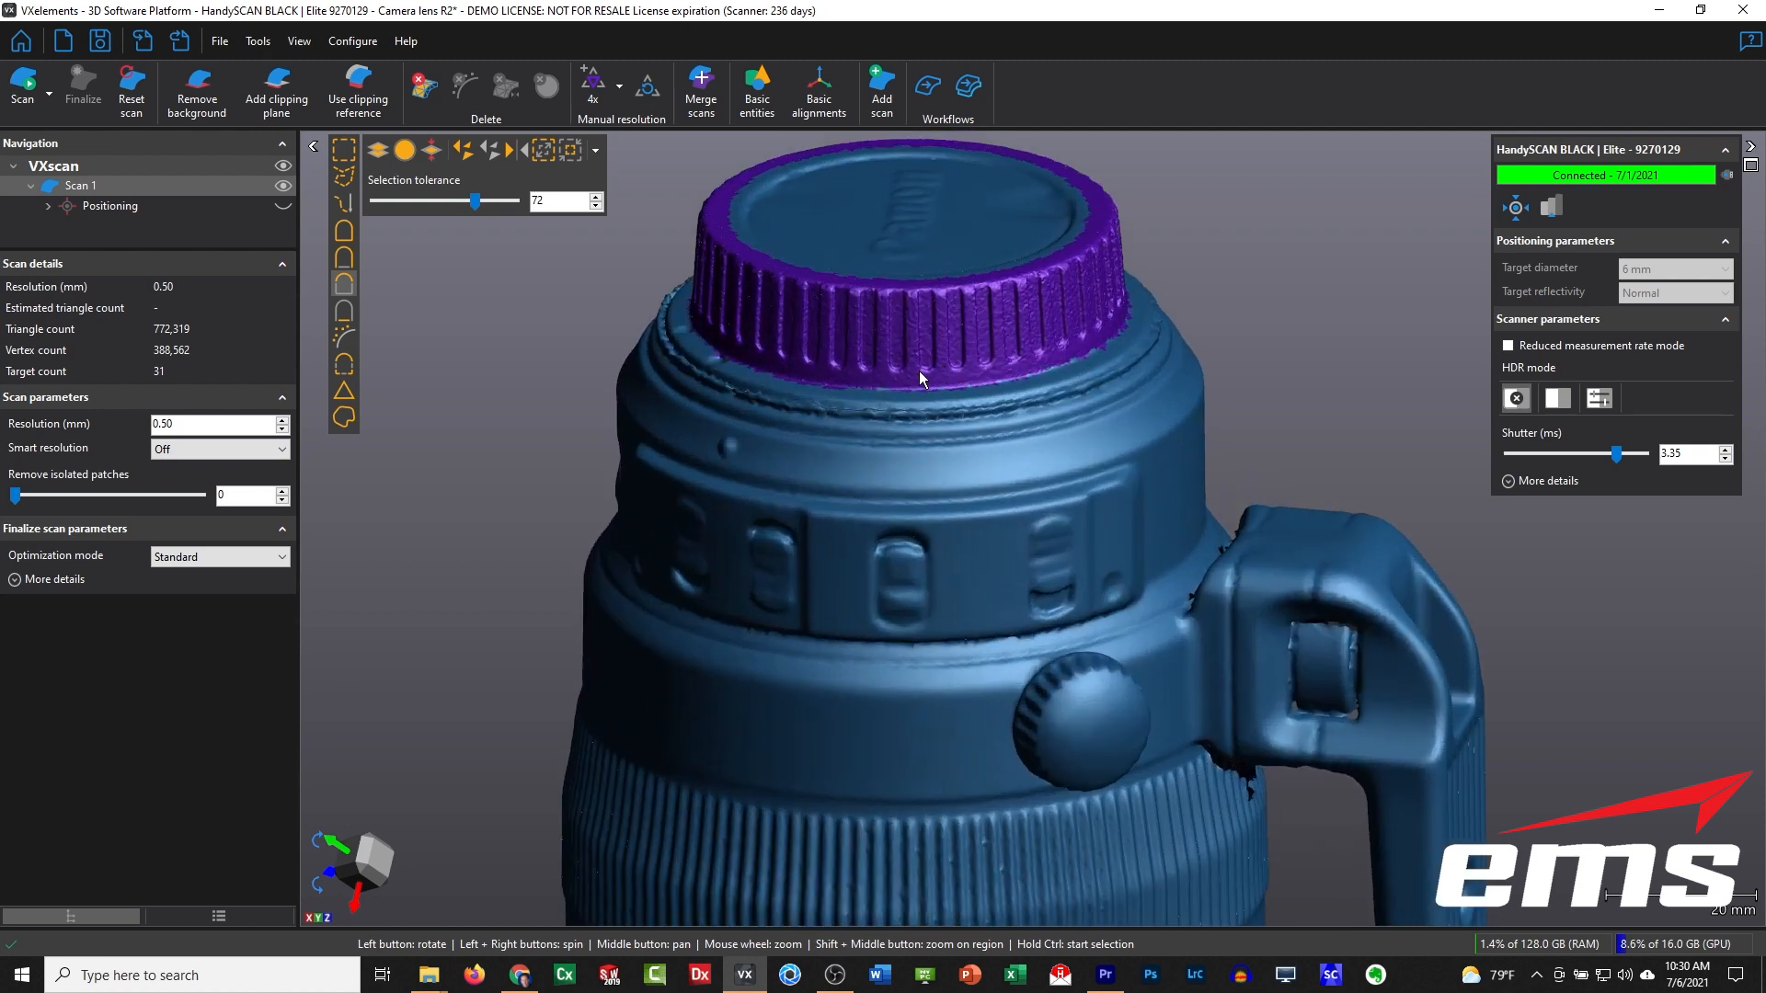
middle_drag(945, 372, 929, 440)
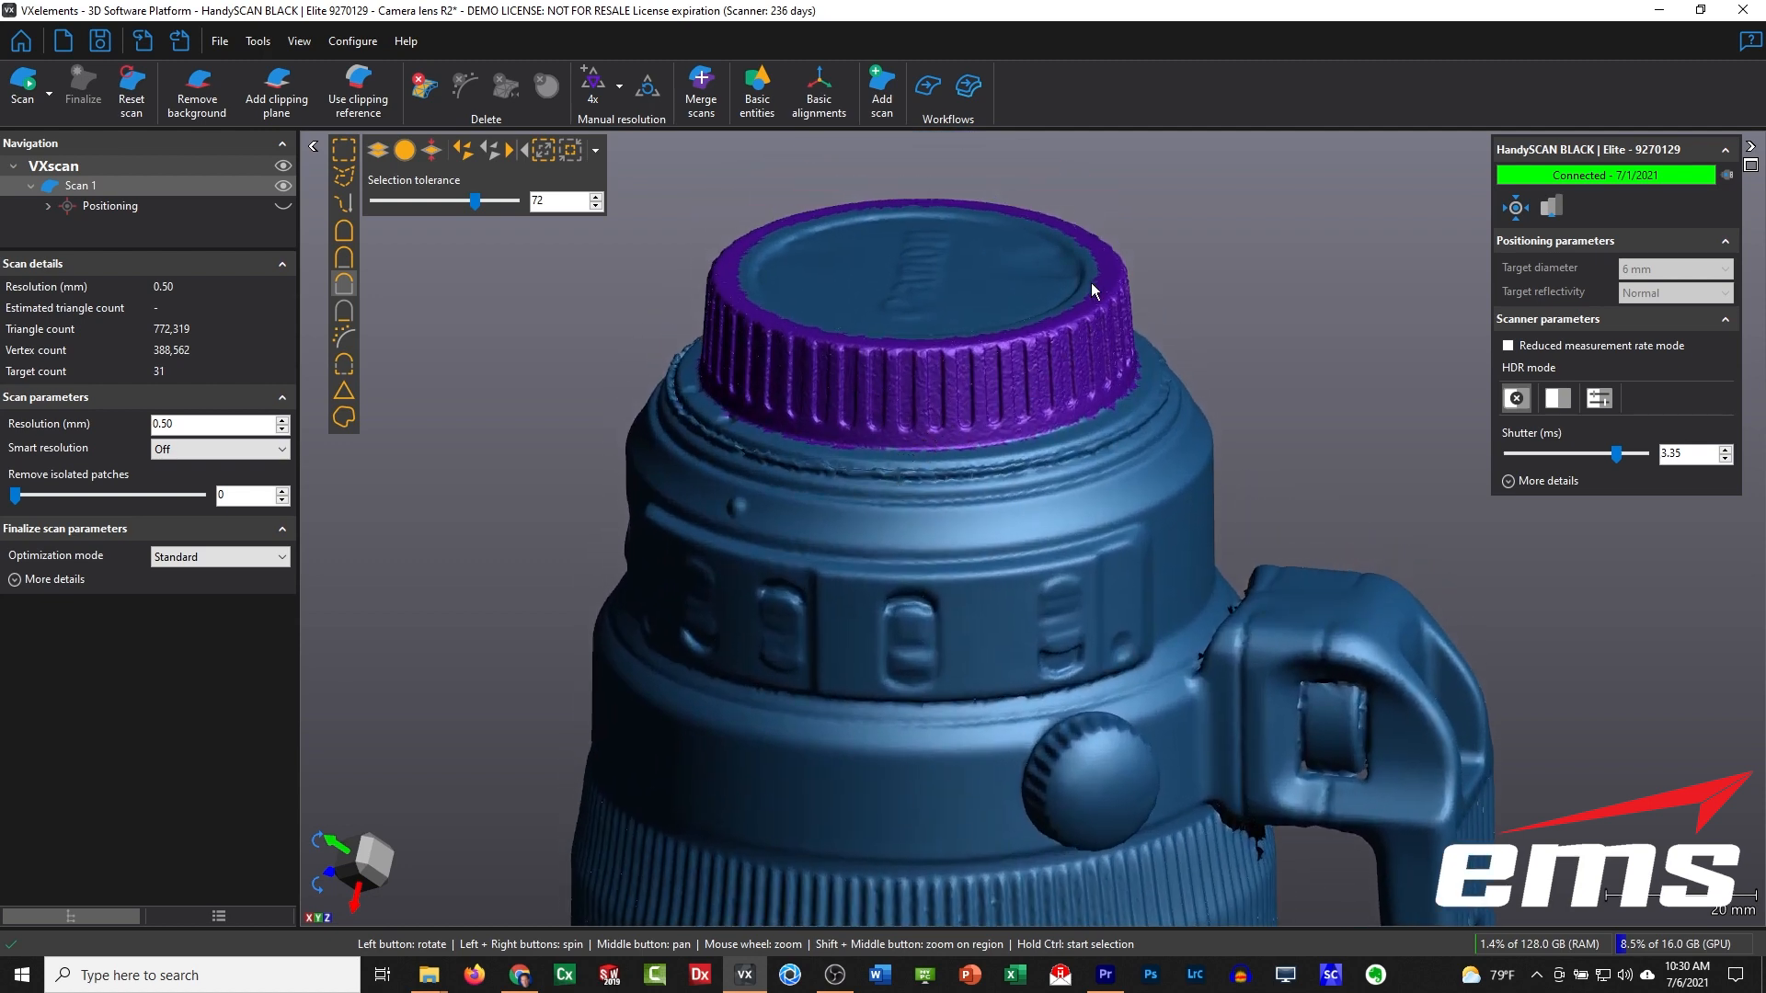
drag(953, 525, 1008, 487)
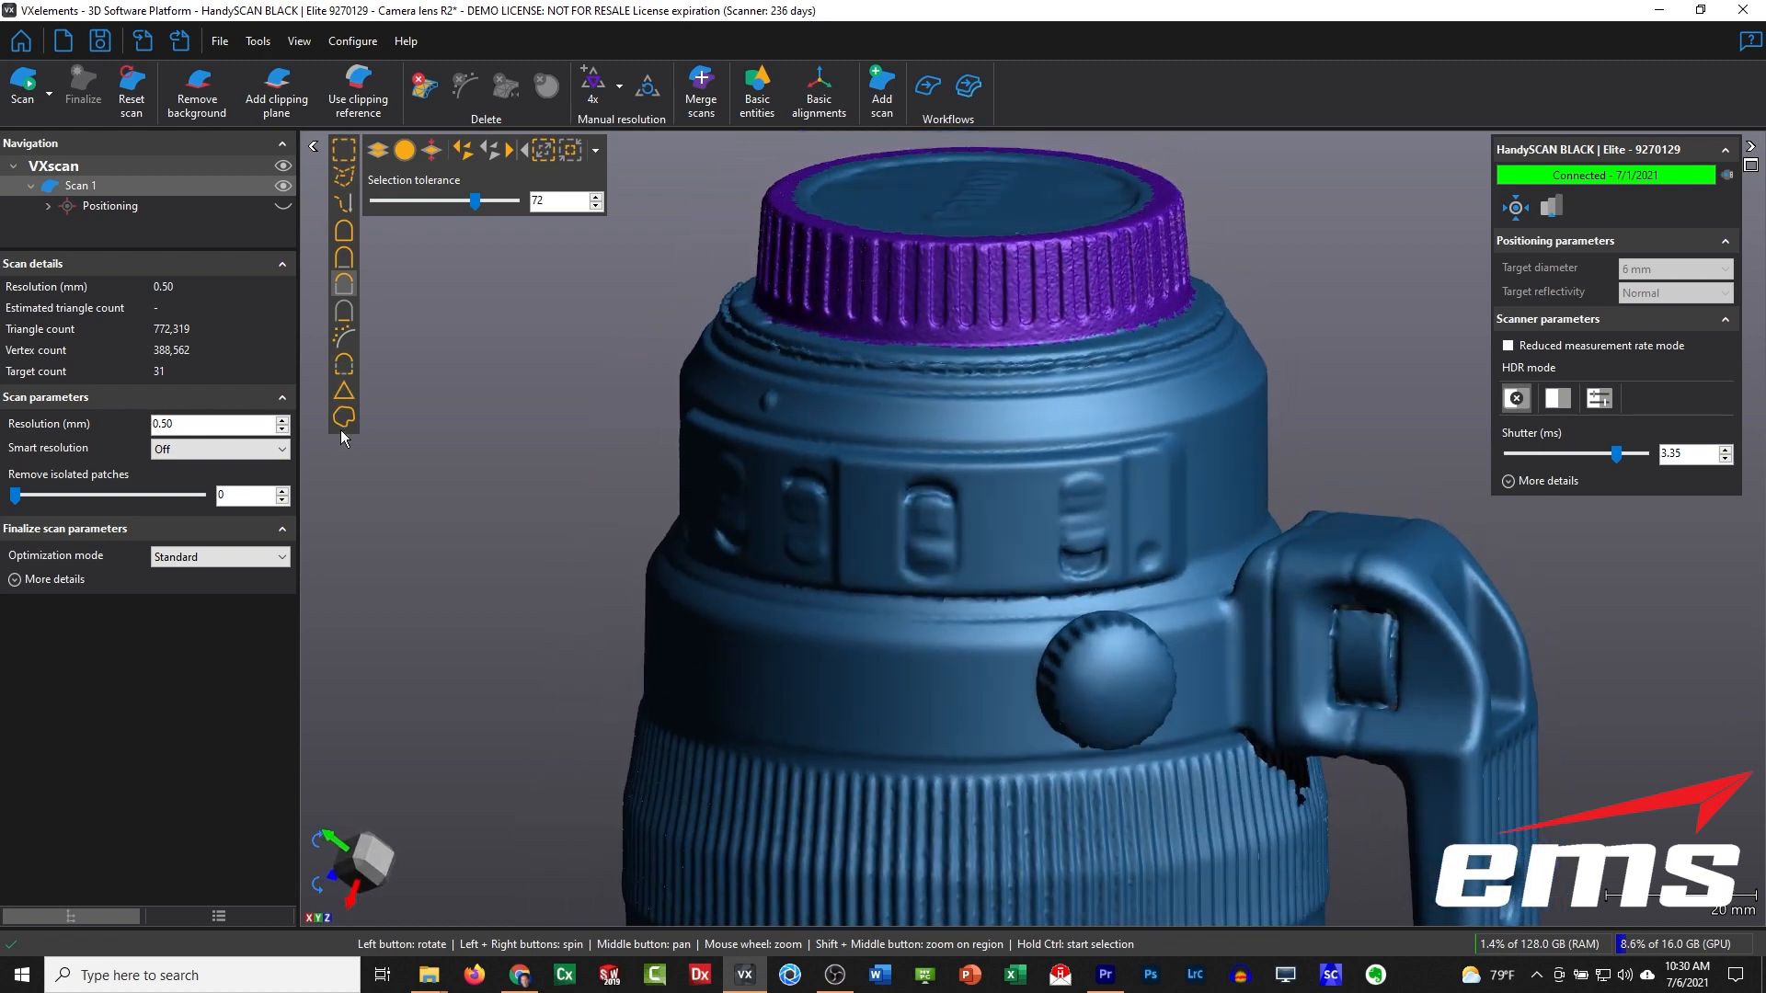
drag(1033, 524, 888, 540)
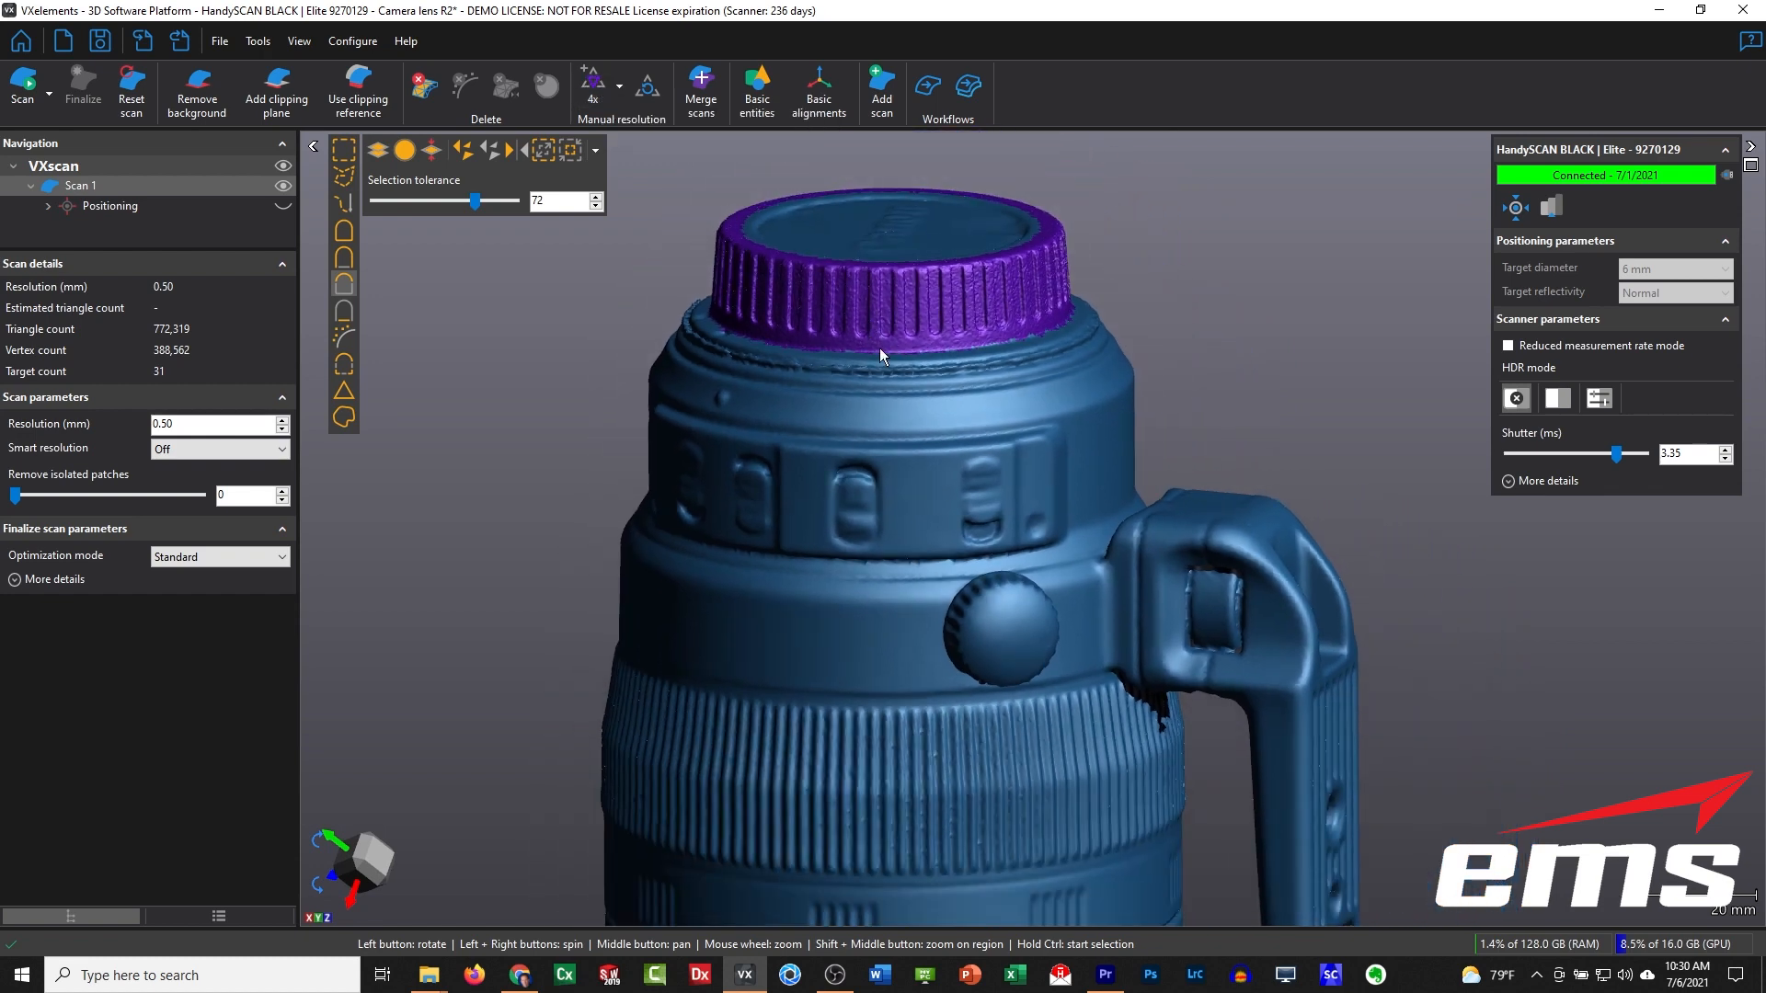
middle_drag(894, 317, 903, 414)
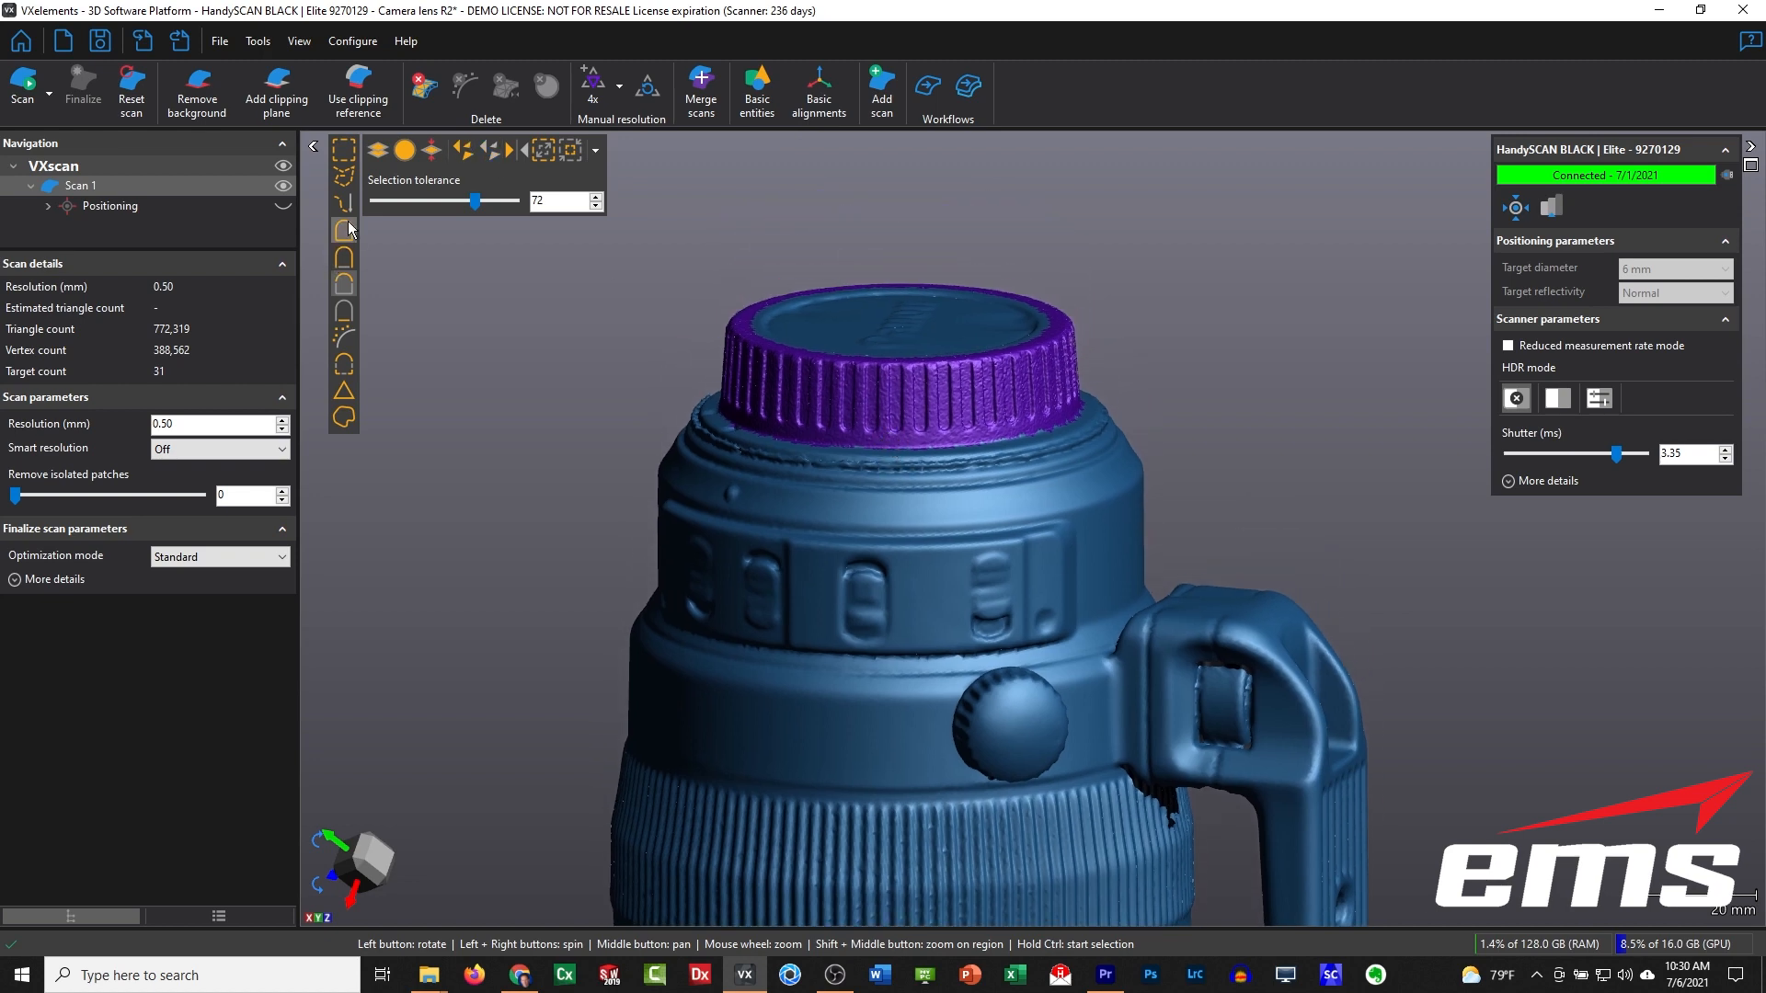
Step: Select the lens cap with a free-form outline and remove its manual resolution
click(344, 176)
mouse_move(1070, 227)
mouse_down()
mouse_move(501, 386)
mouse_move(1187, 304)
mouse_move(1072, 230)
mouse_up()
right_click(1072, 230)
click(651, 91)
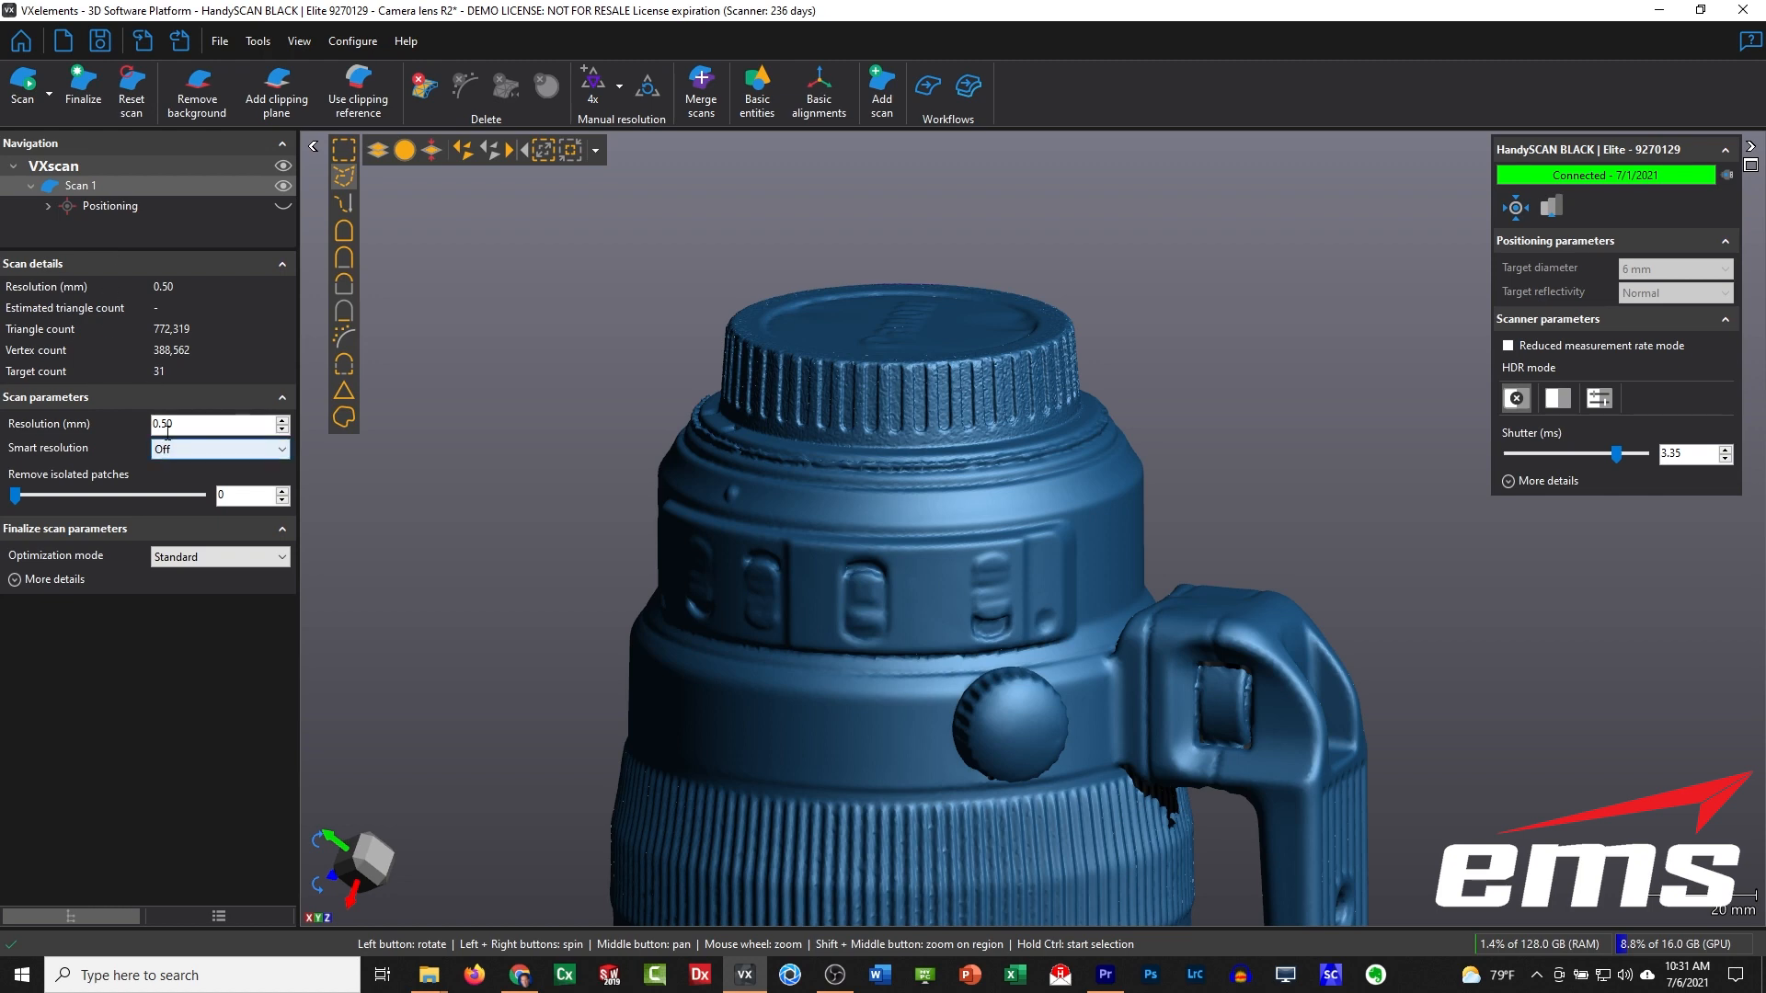
mouse_move(905, 568)
mouse_down()
mouse_move(1033, 493)
mouse_move(1017, 499)
mouse_move(1032, 472)
mouse_move(974, 486)
mouse_up()
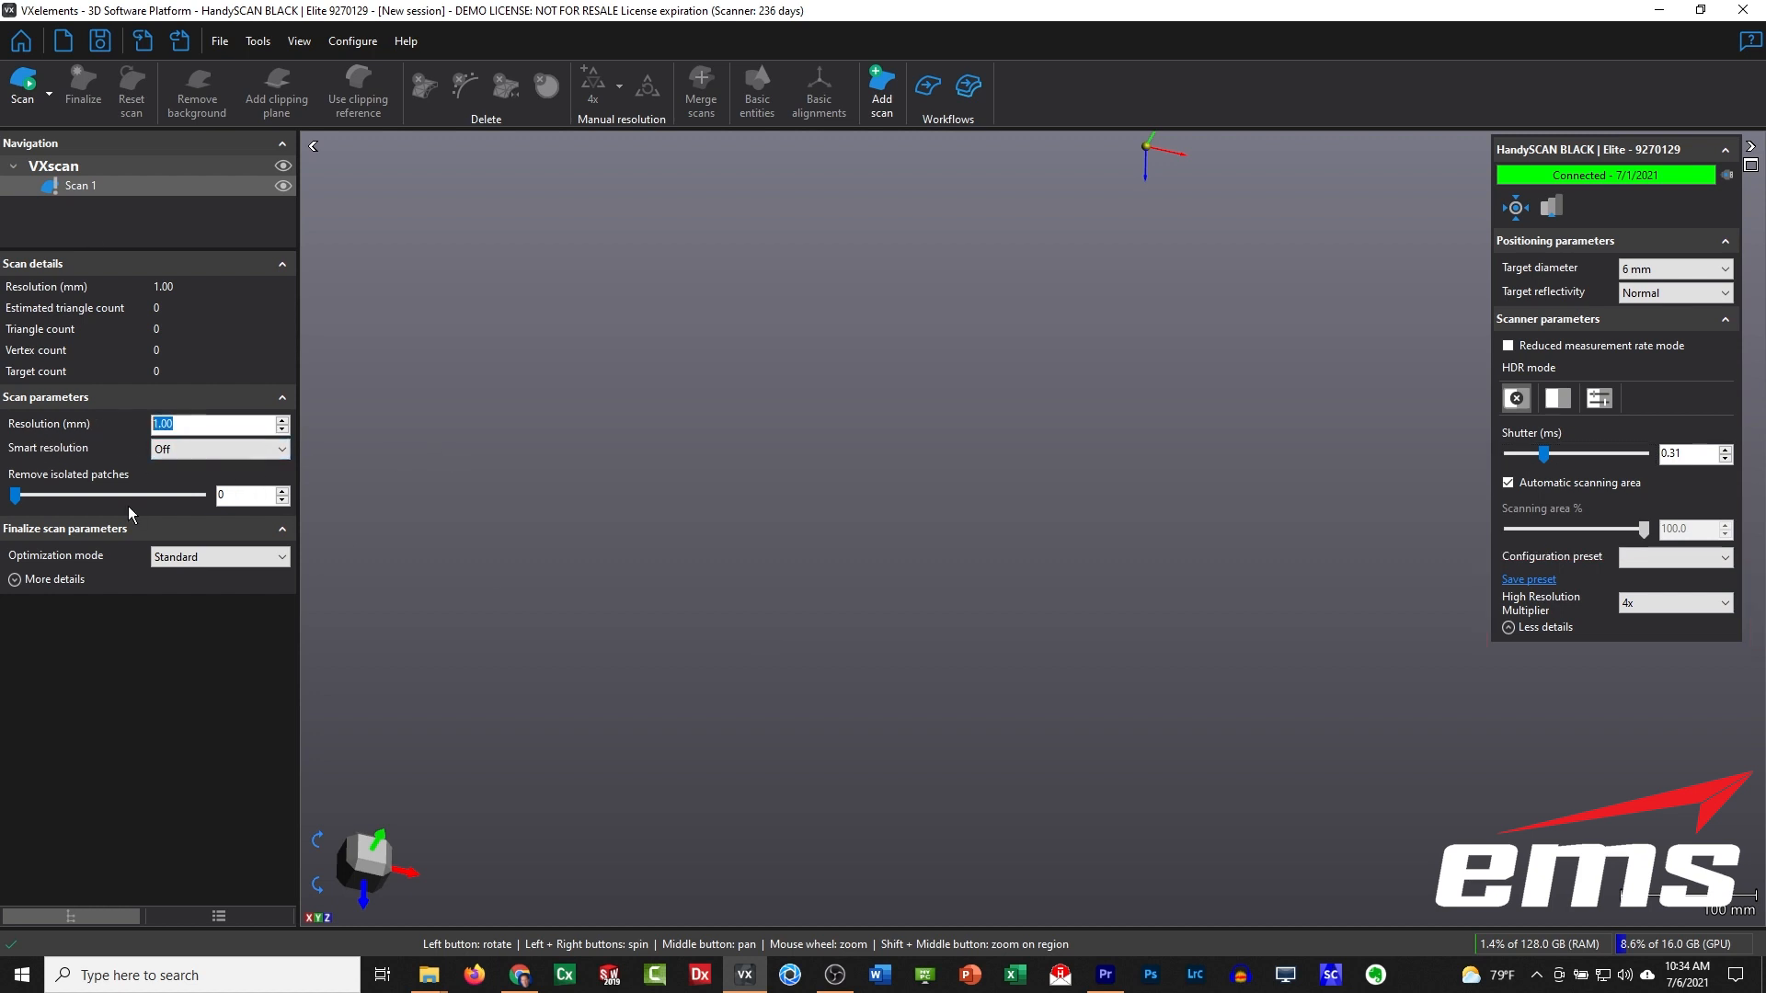
Step: Set the new session's resolution to 0.25 mm and choose the 2x High Resolution Multiplier
text(.25)
key(Return)
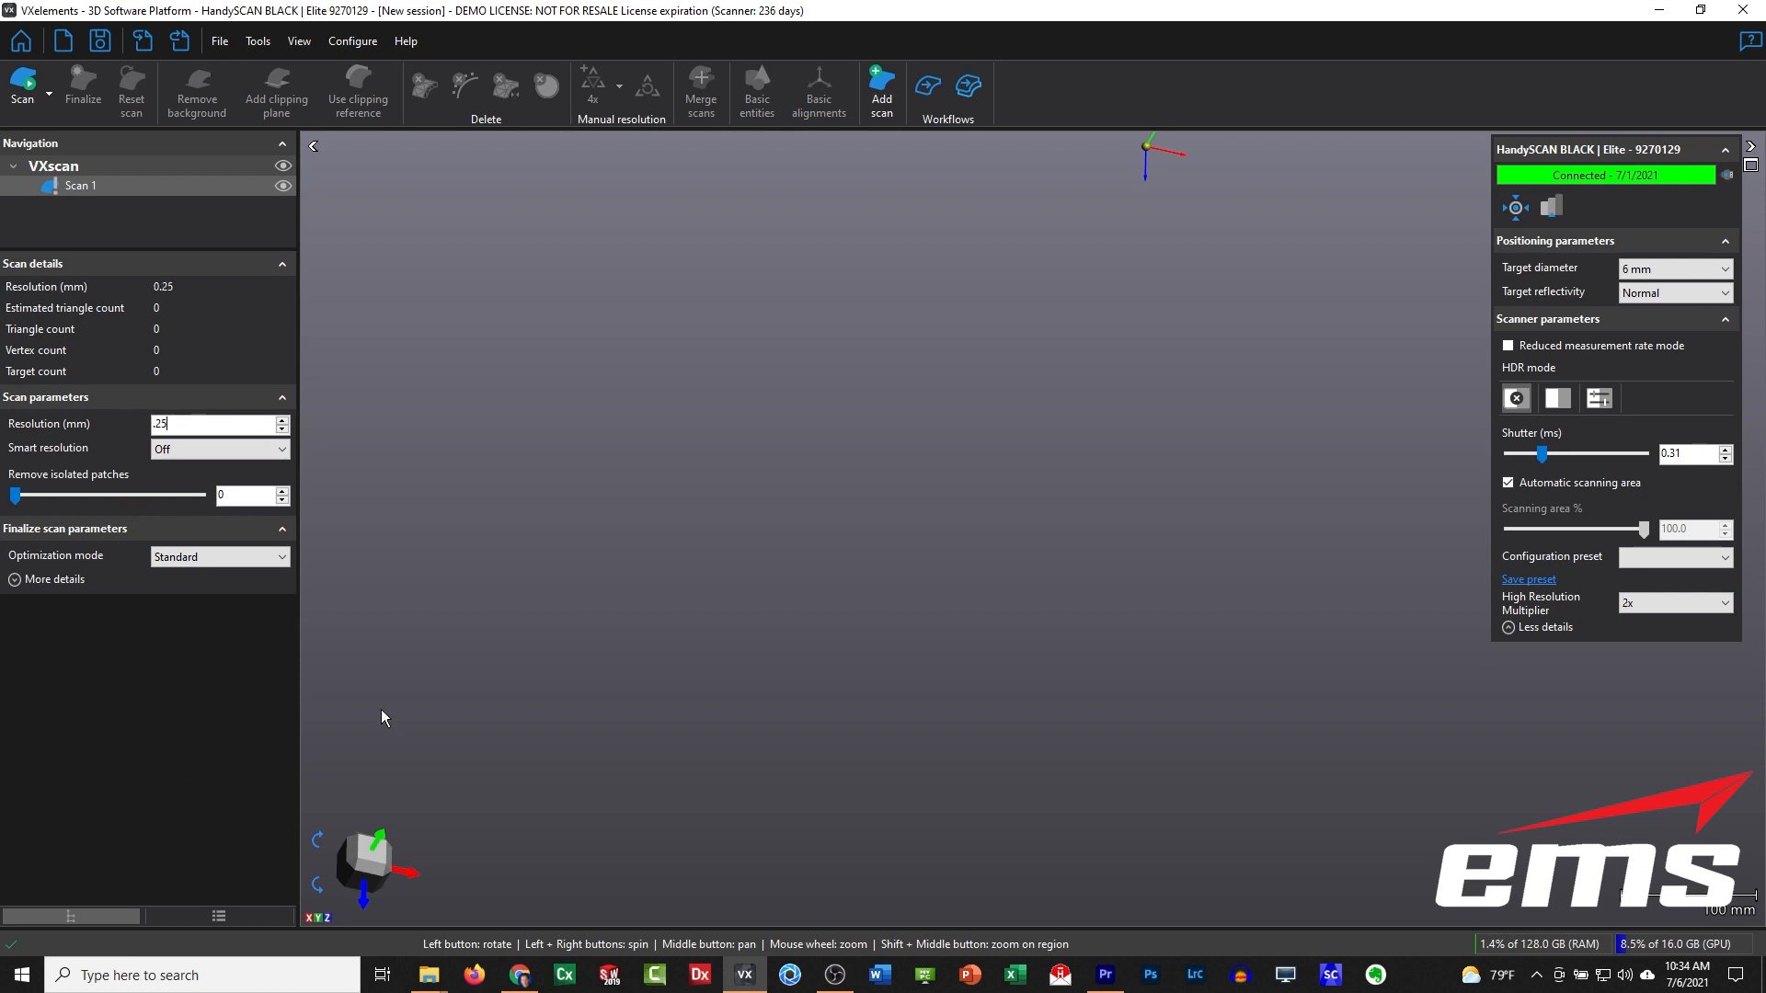
click(1676, 607)
click(1664, 623)
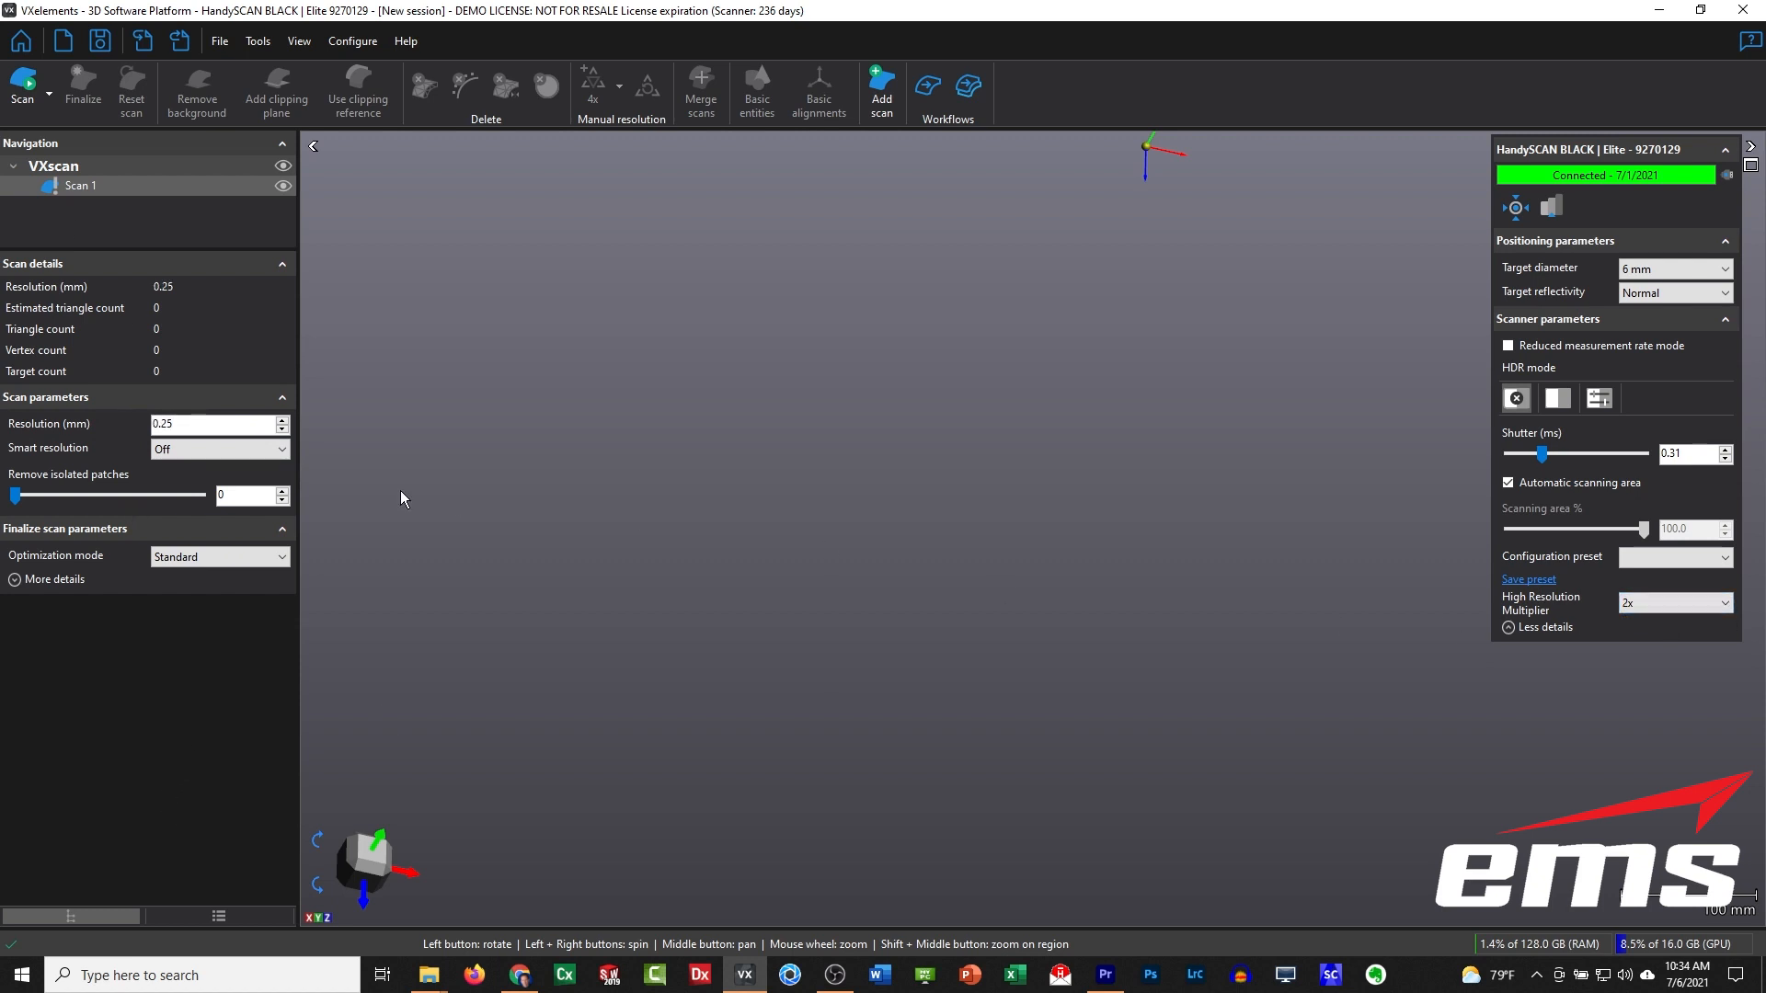
Step: Set the resolution to 1 mm and list the High Resolution Multiplier options available at that value
drag(153, 423, 106, 448)
text(1)
key(Return)
click(1671, 602)
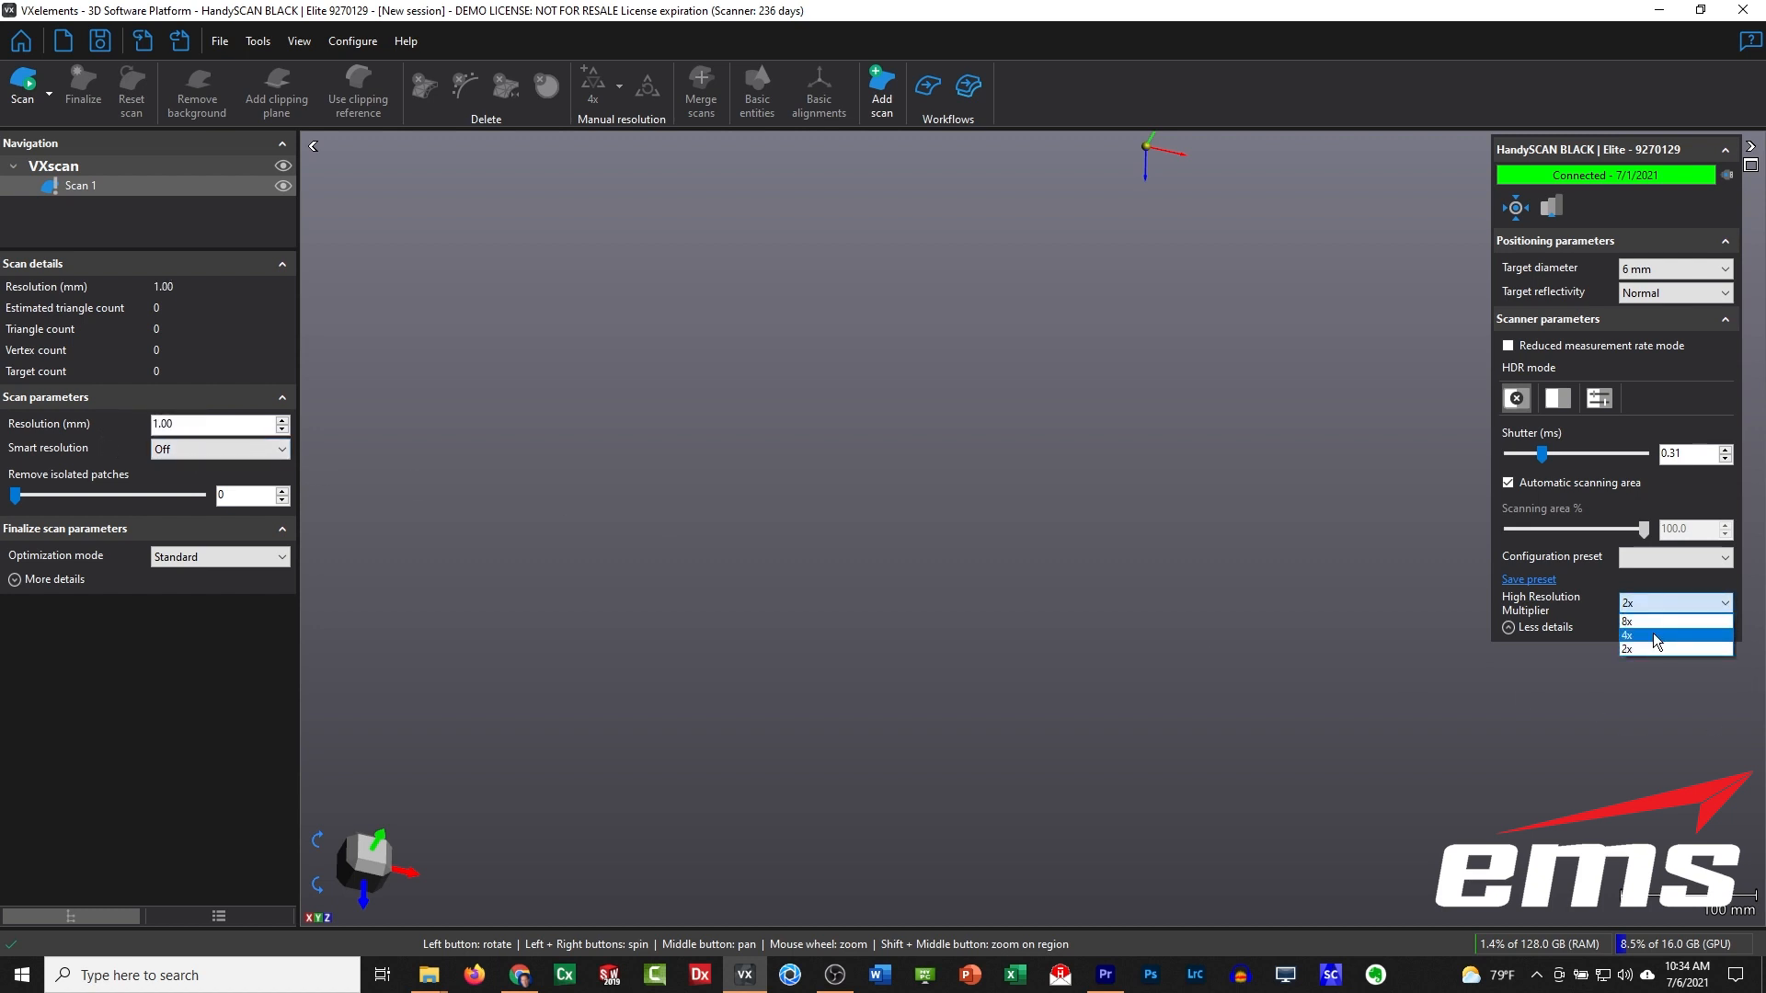
Step: Set the resolution to 0.50 mm and the High Resolution Multiplier to 4x
click(201, 427)
drag(201, 427, 65, 429)
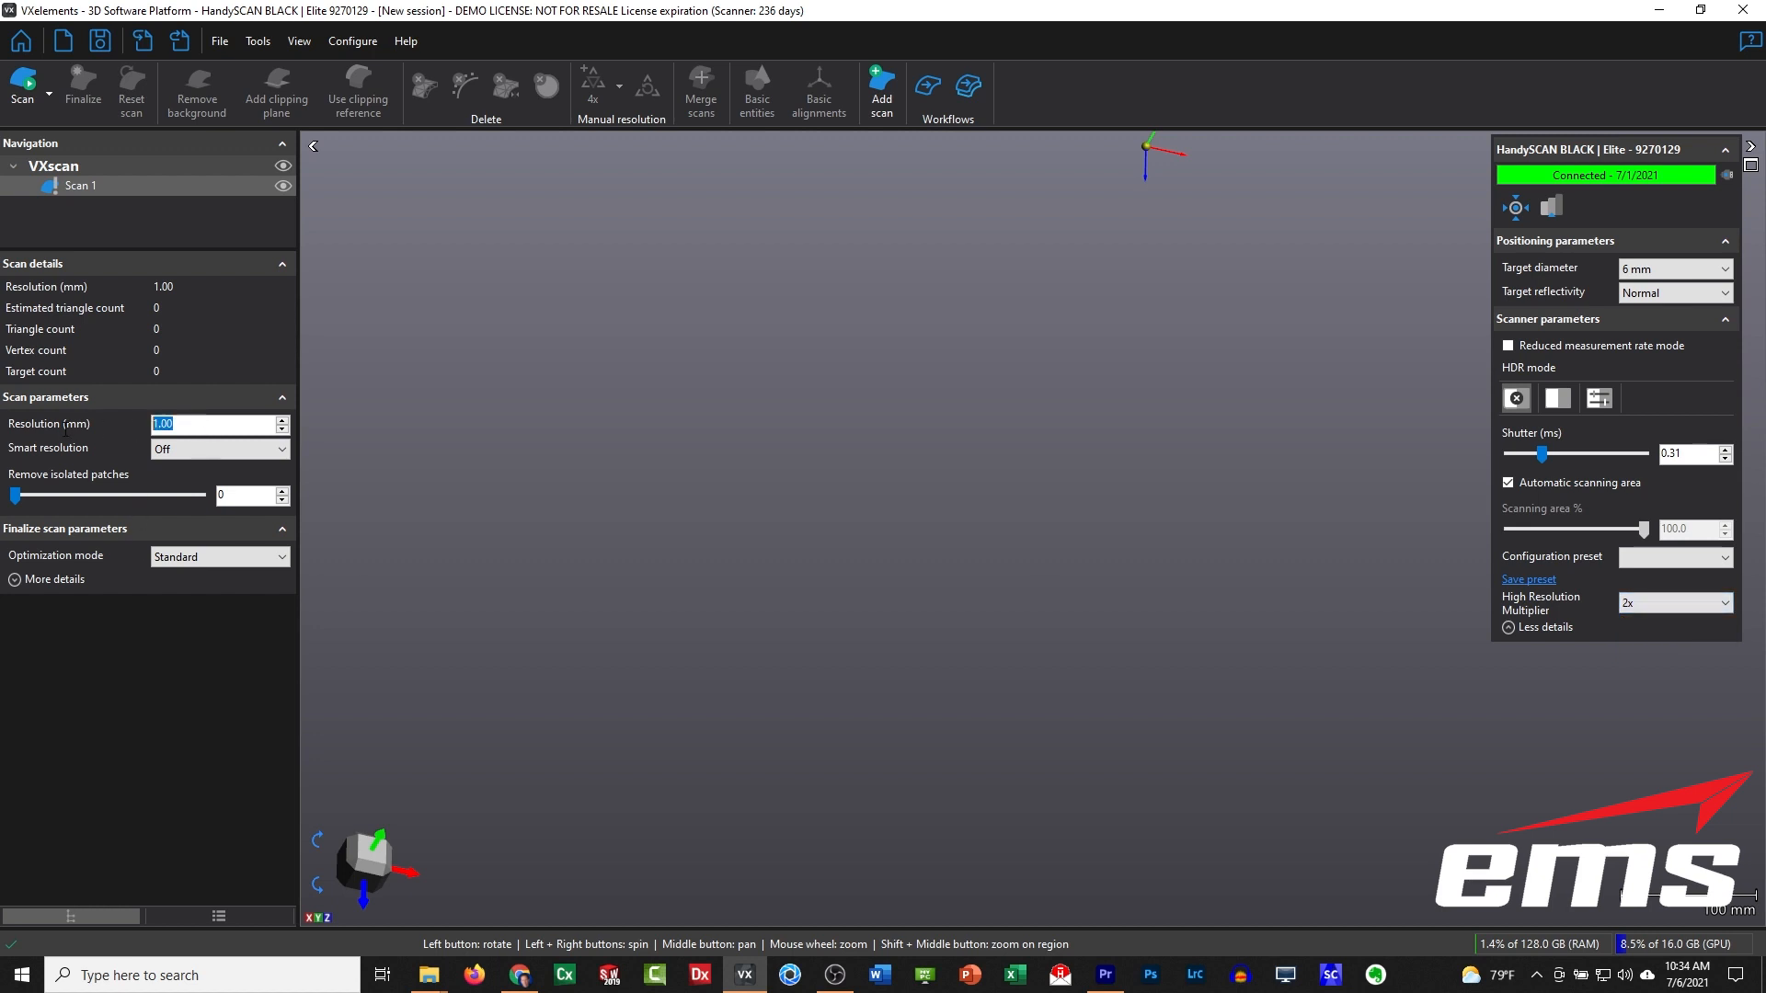
text(.)
text(52)
key(Return)
click(1674, 603)
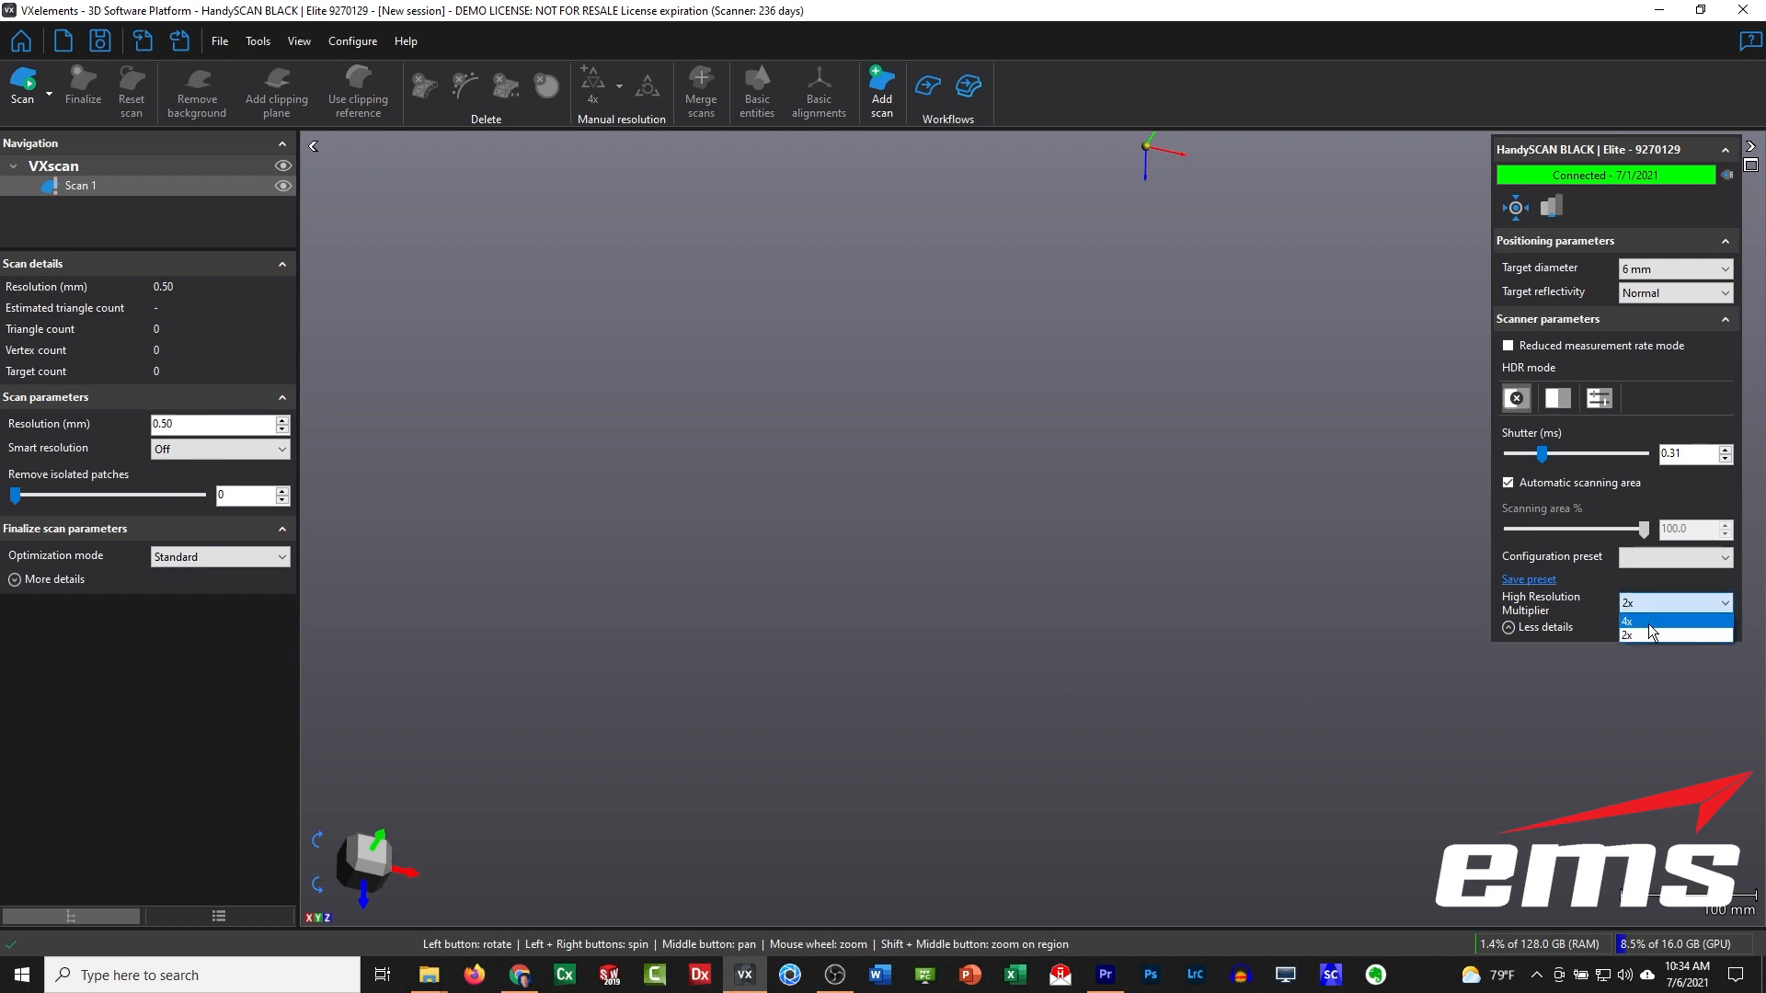
click(1649, 623)
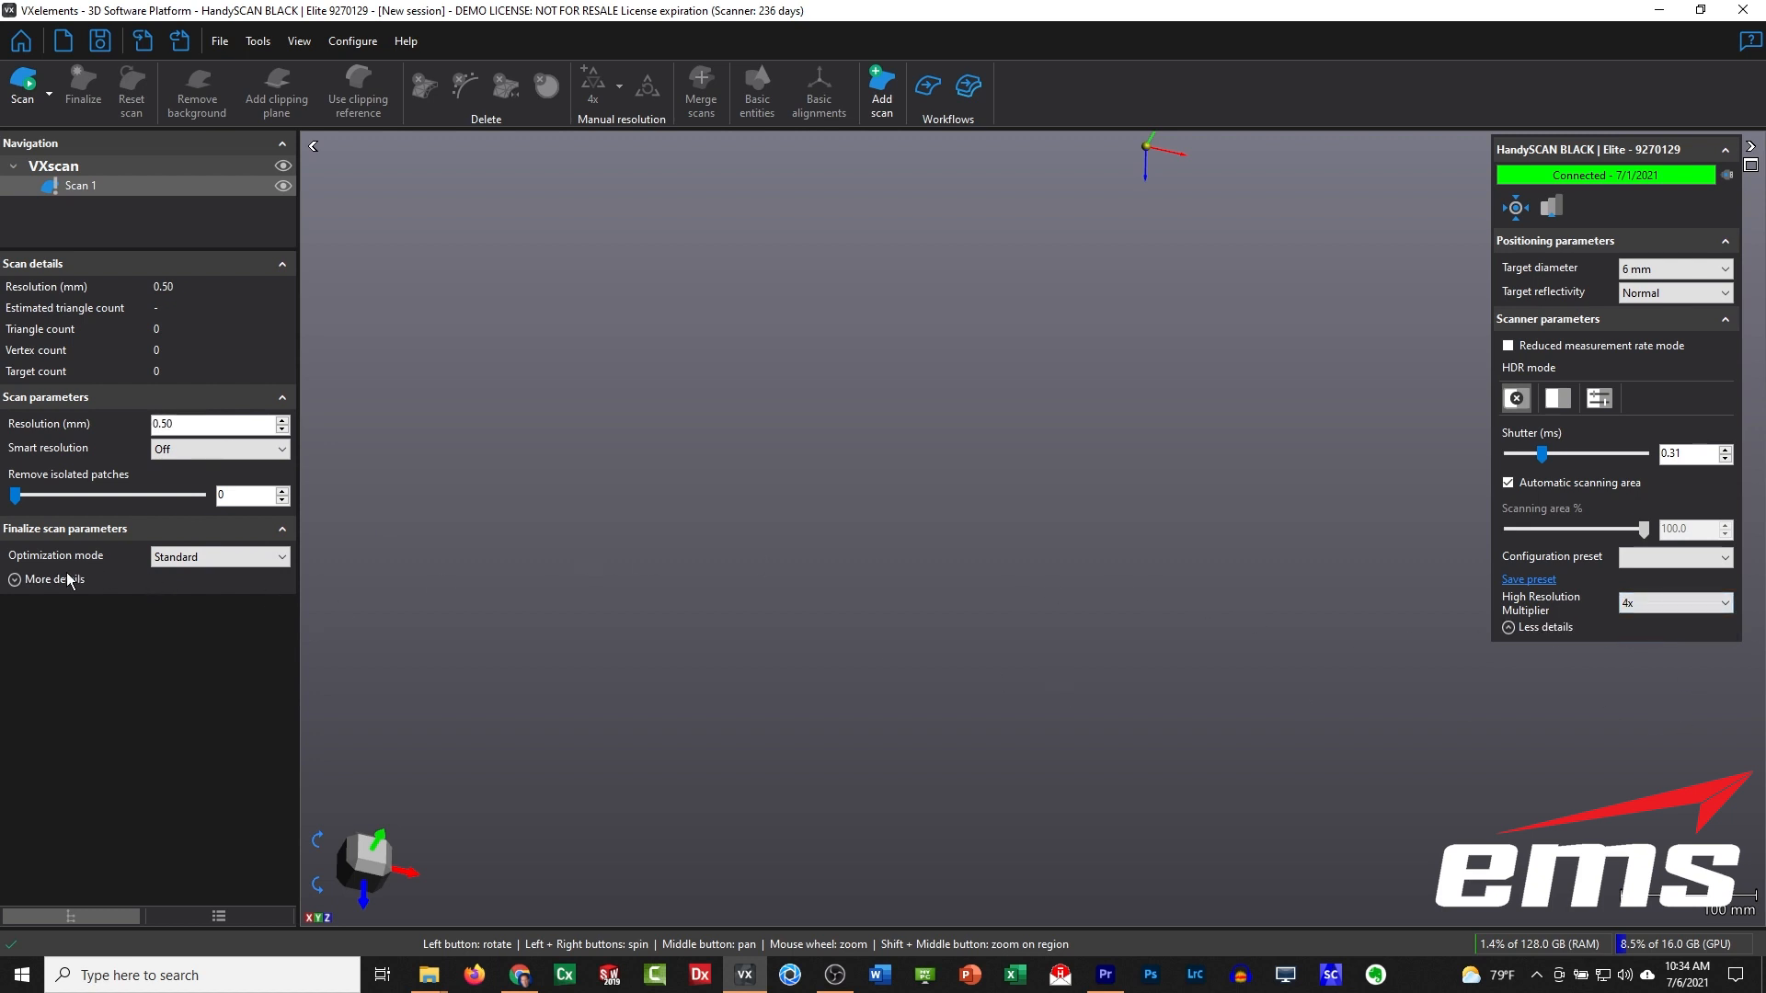
Step: Raise the shutter to 2.06 ms and scan the lens, capturing its upper part in high resolution
click(16, 580)
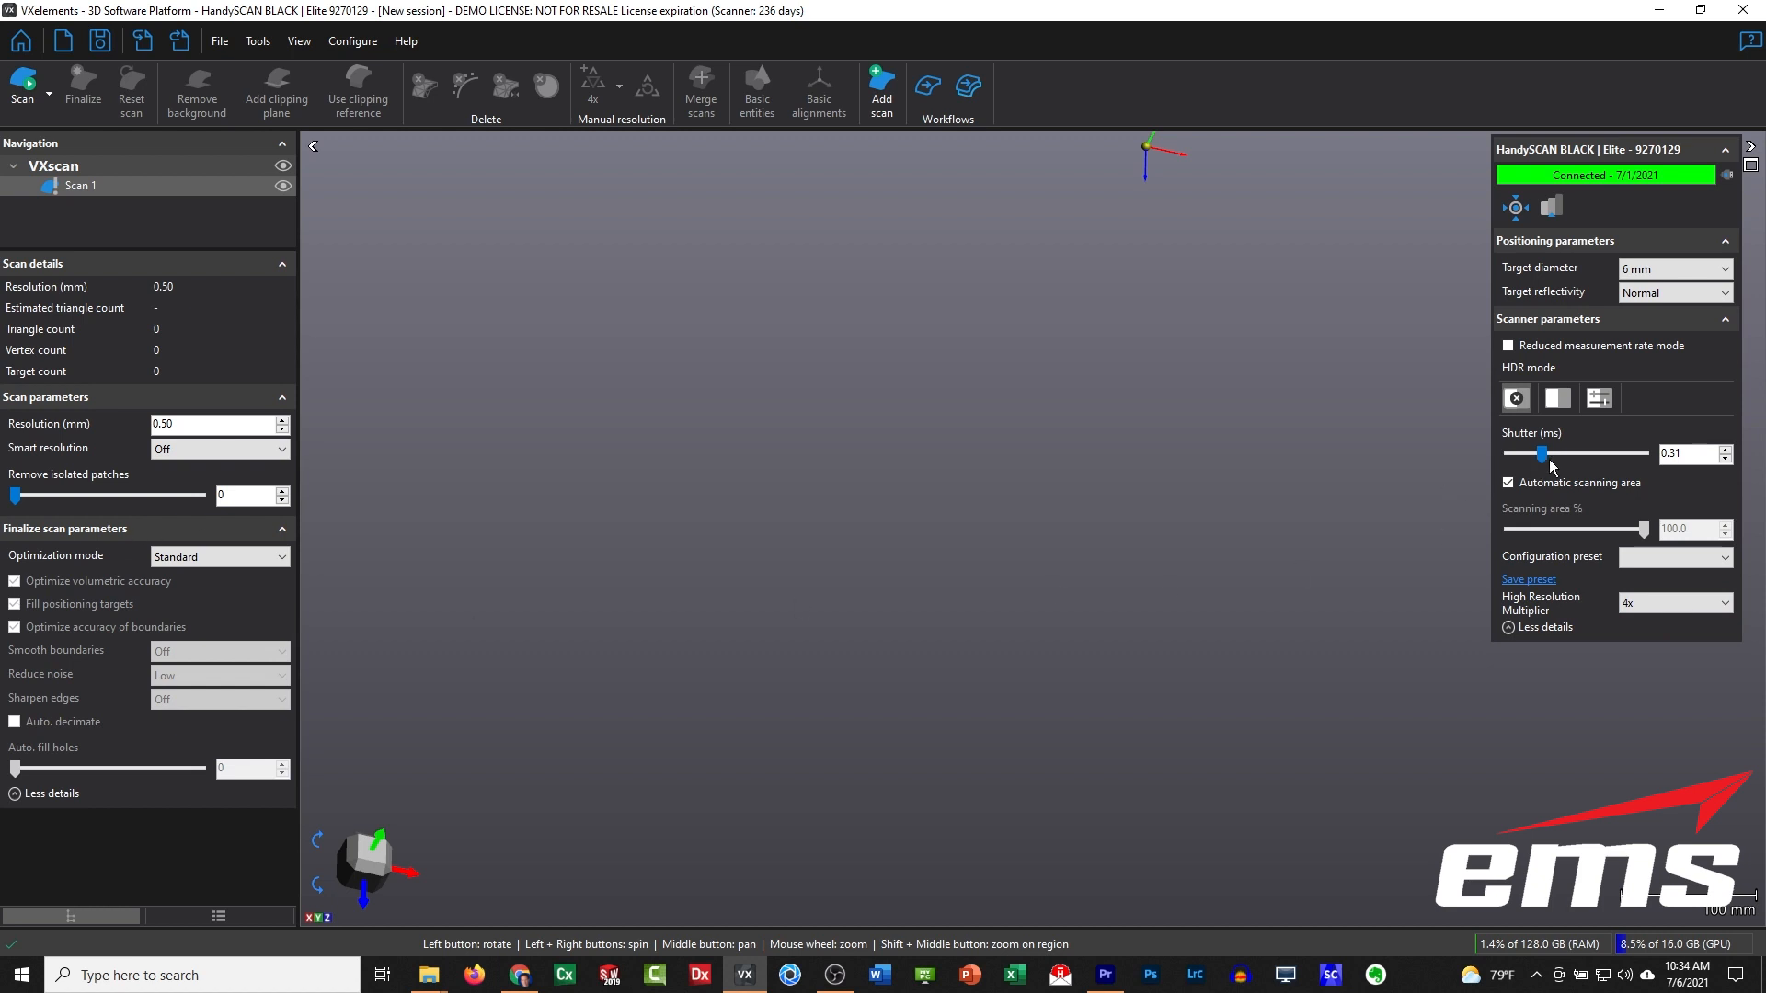
drag(1550, 457, 1563, 457)
click(19, 96)
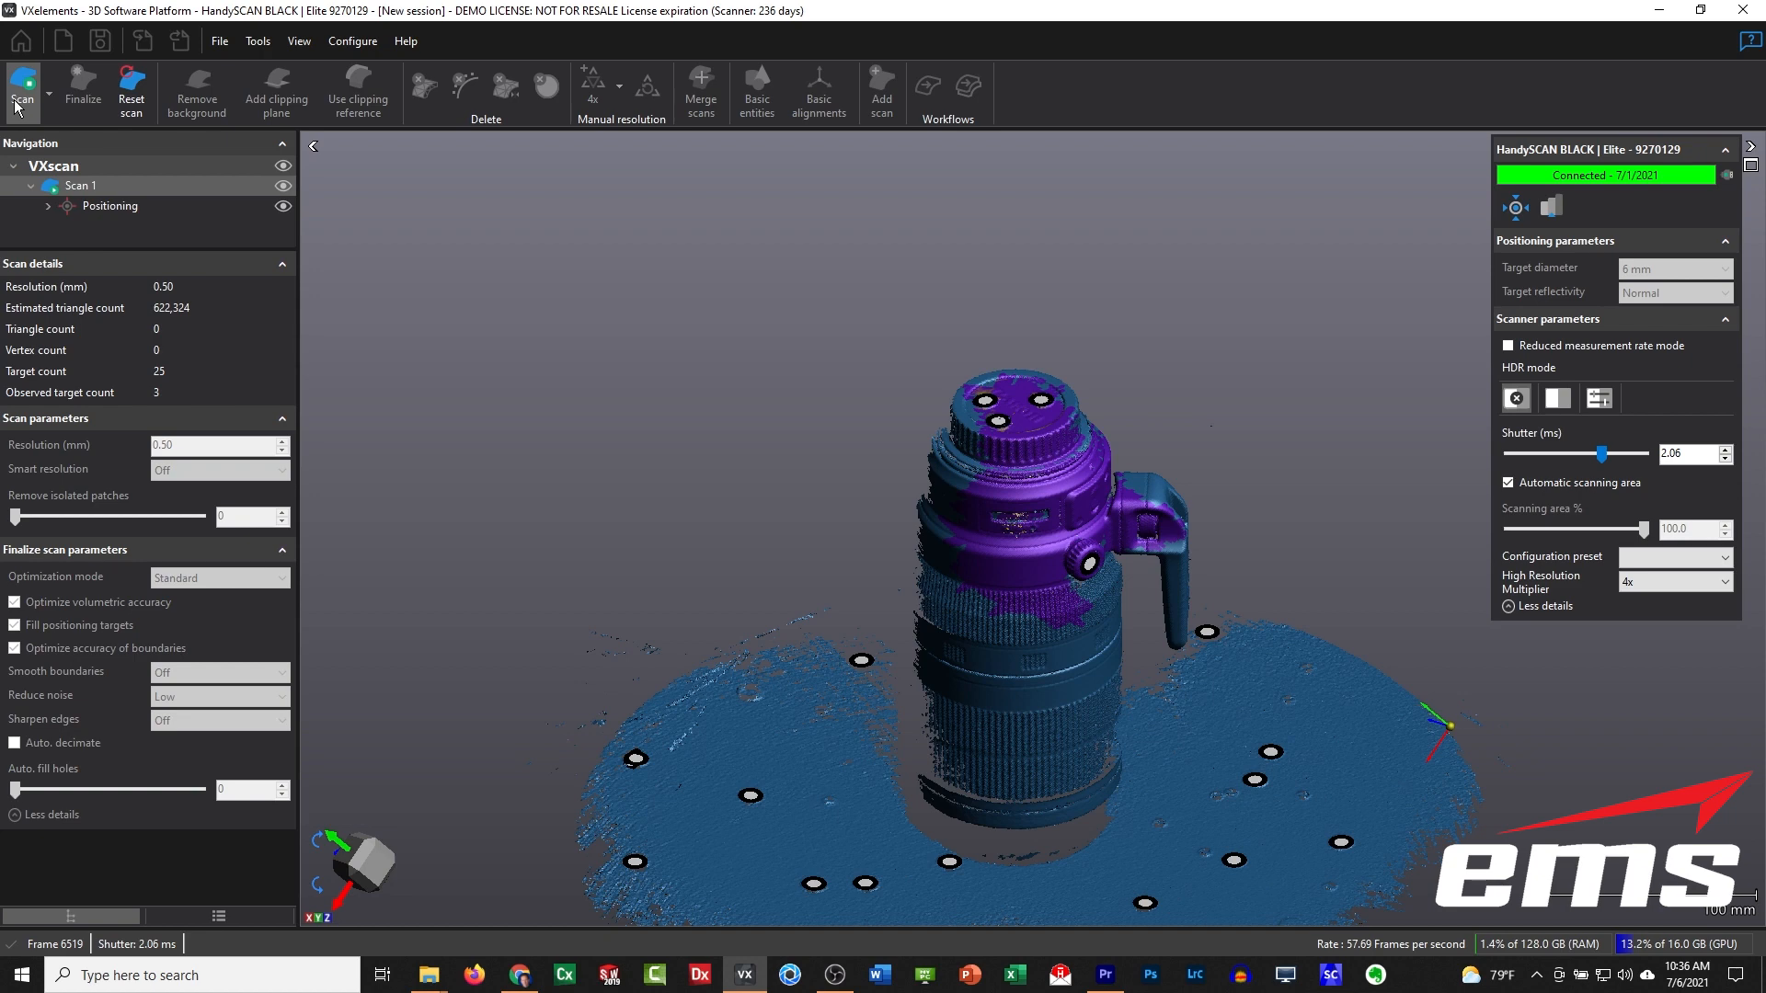
click(16, 108)
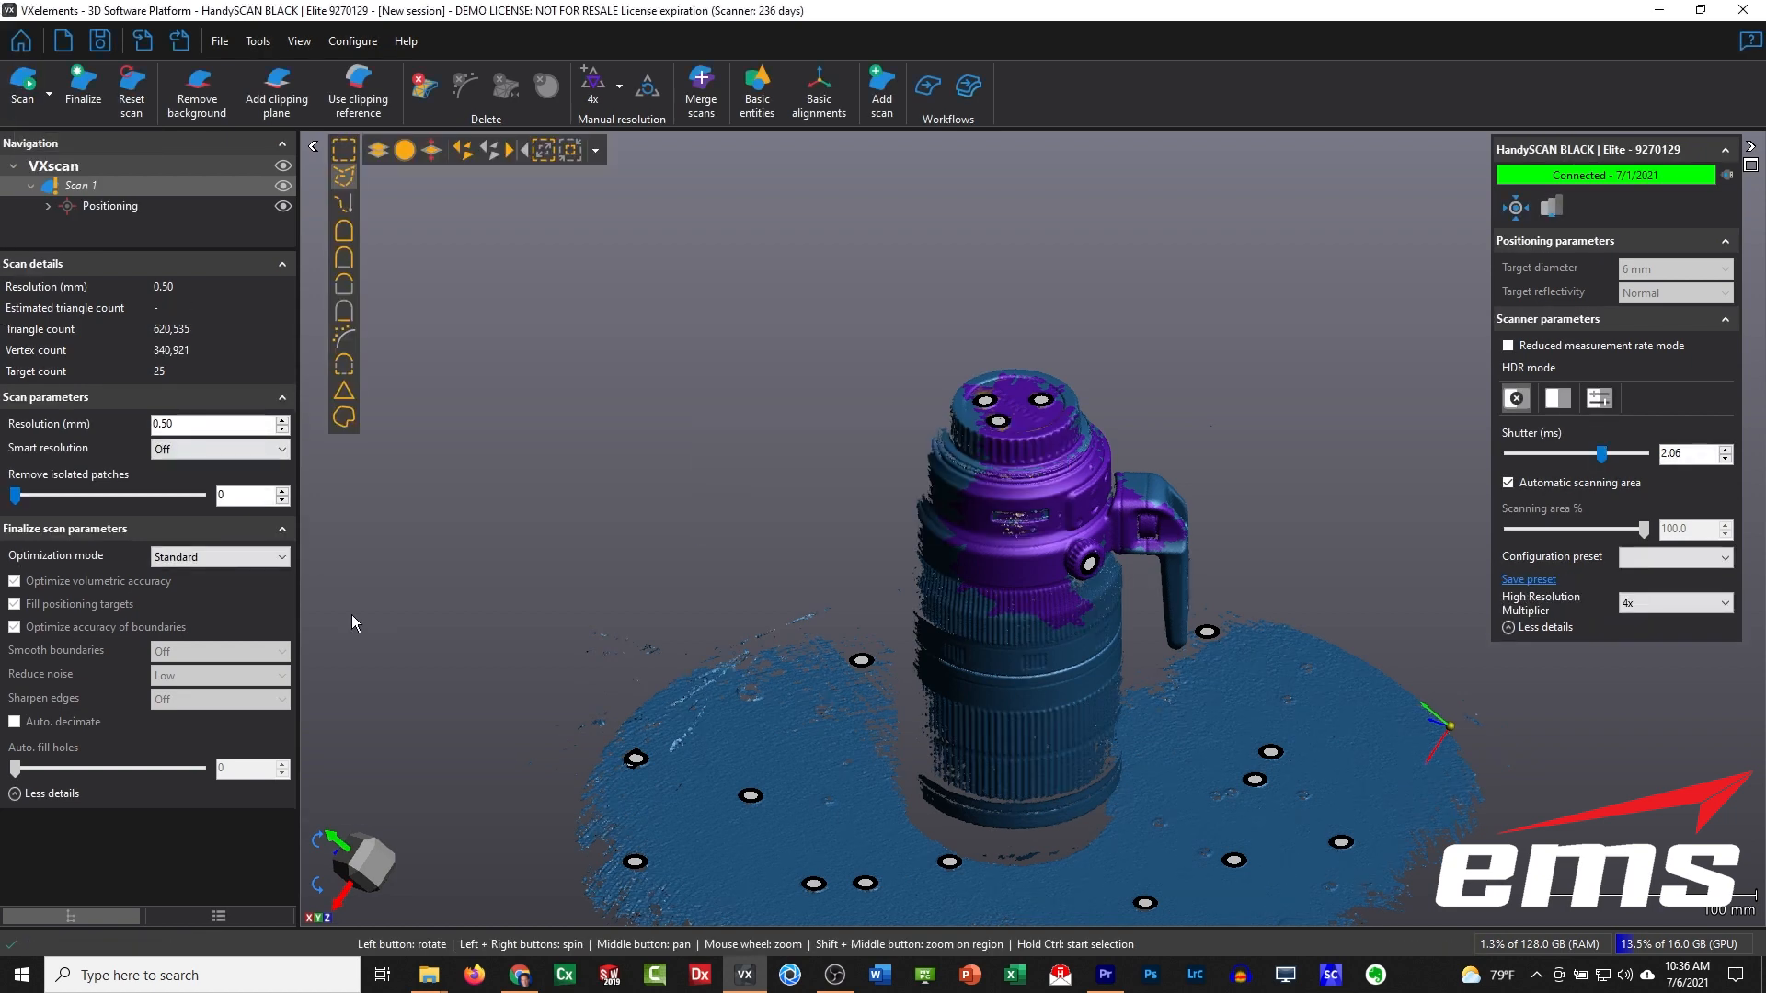
Step: Display the scan as triangles and wire frame and inspect the 4x high-resolution area on the upper lens against the surrounding mesh
scroll(1241, 530, up, 2)
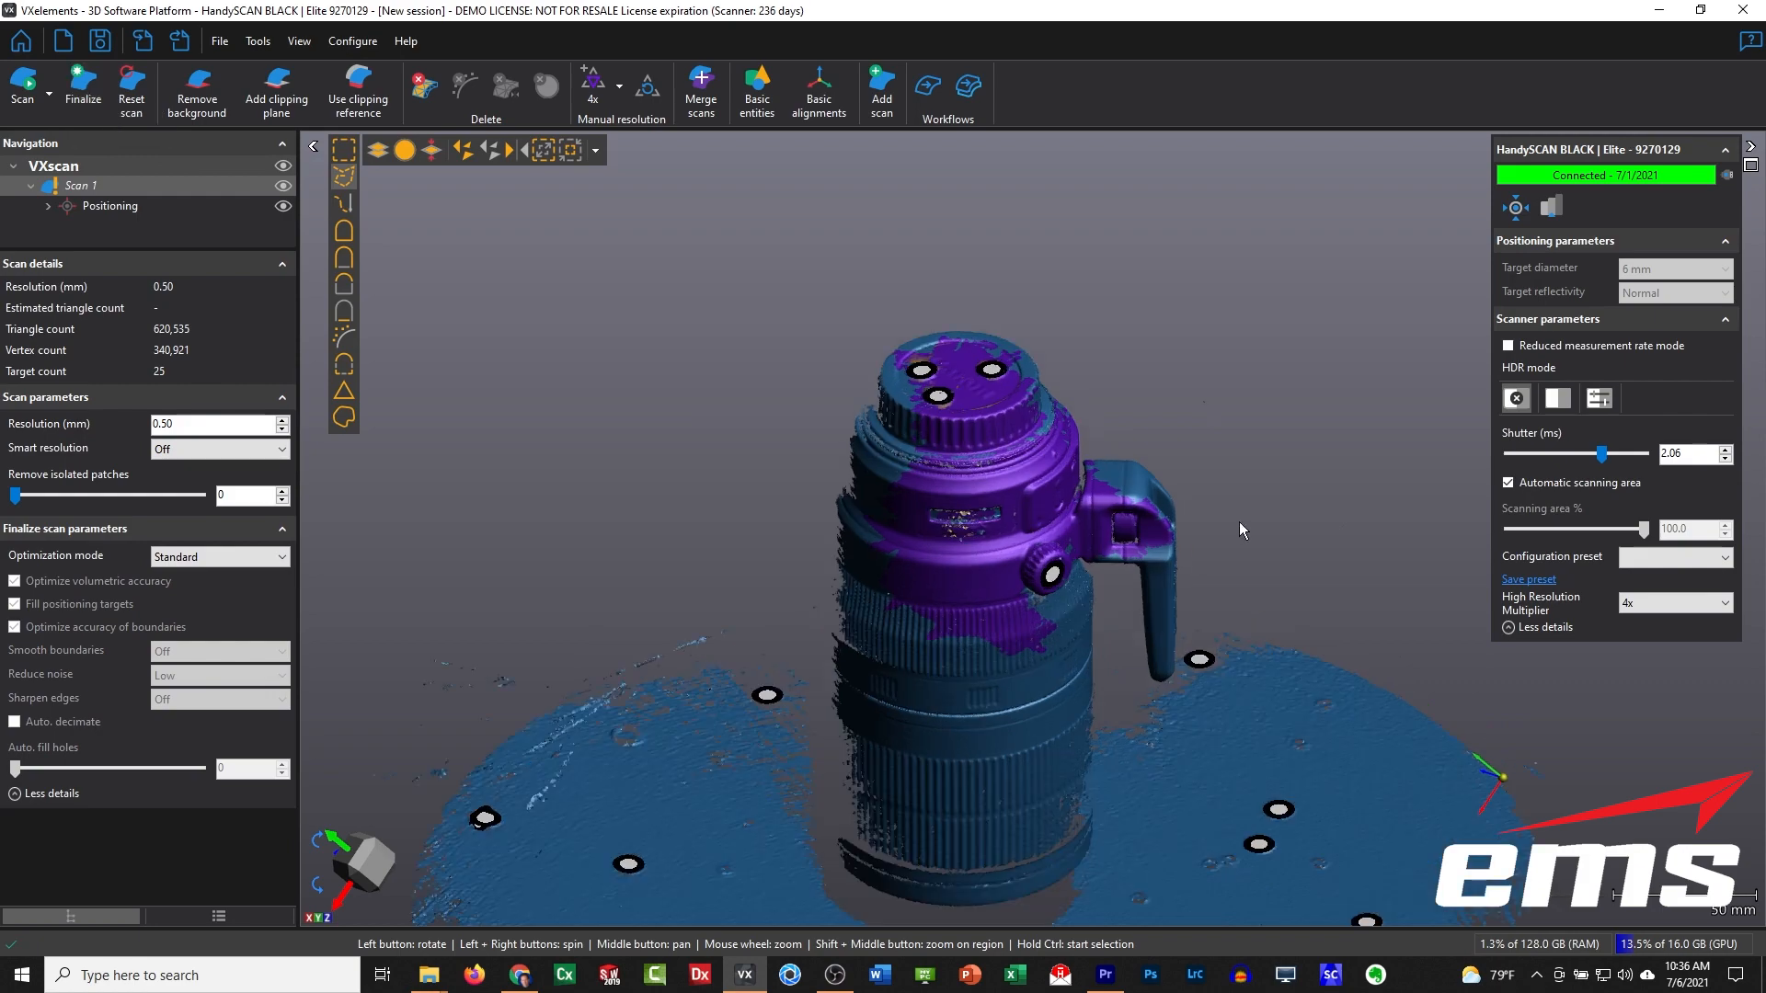
scroll(1242, 531, up, 2)
click(219, 916)
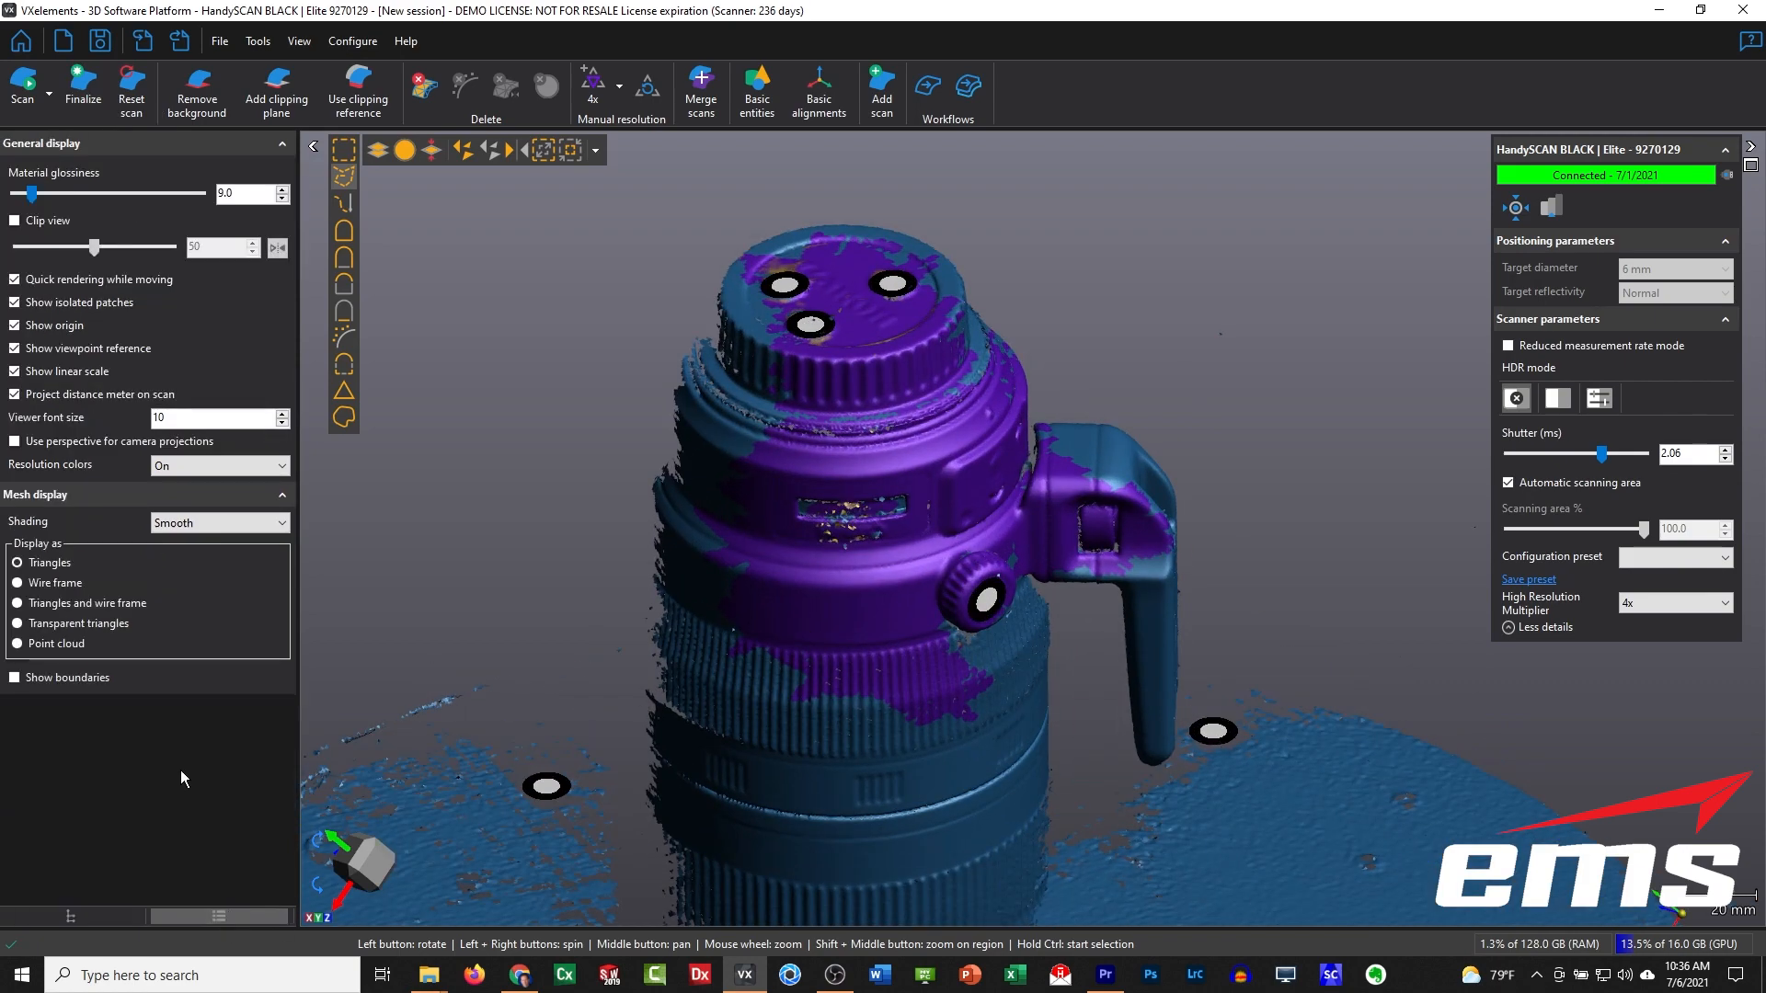
click(18, 604)
scroll(908, 496, up, 5)
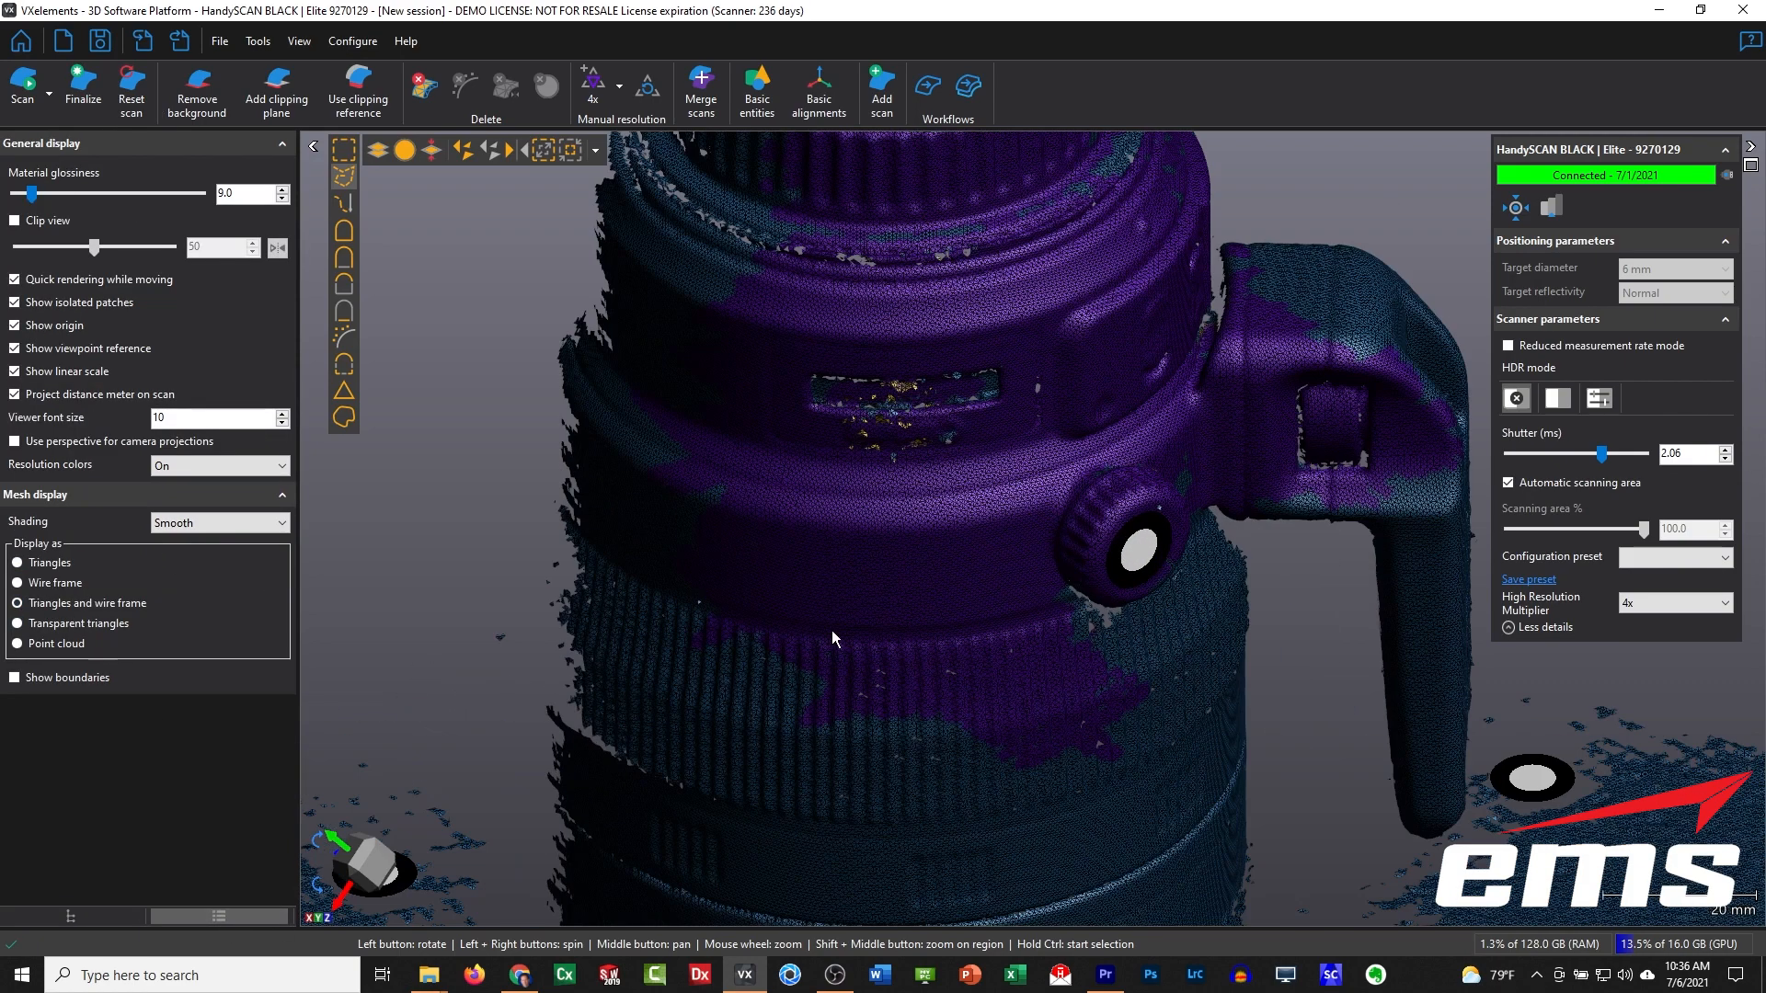
mouse_move(908, 496)
mouse_down()
mouse_move(903, 477)
mouse_move(898, 495)
mouse_up()
middle_drag(911, 486, 900, 577)
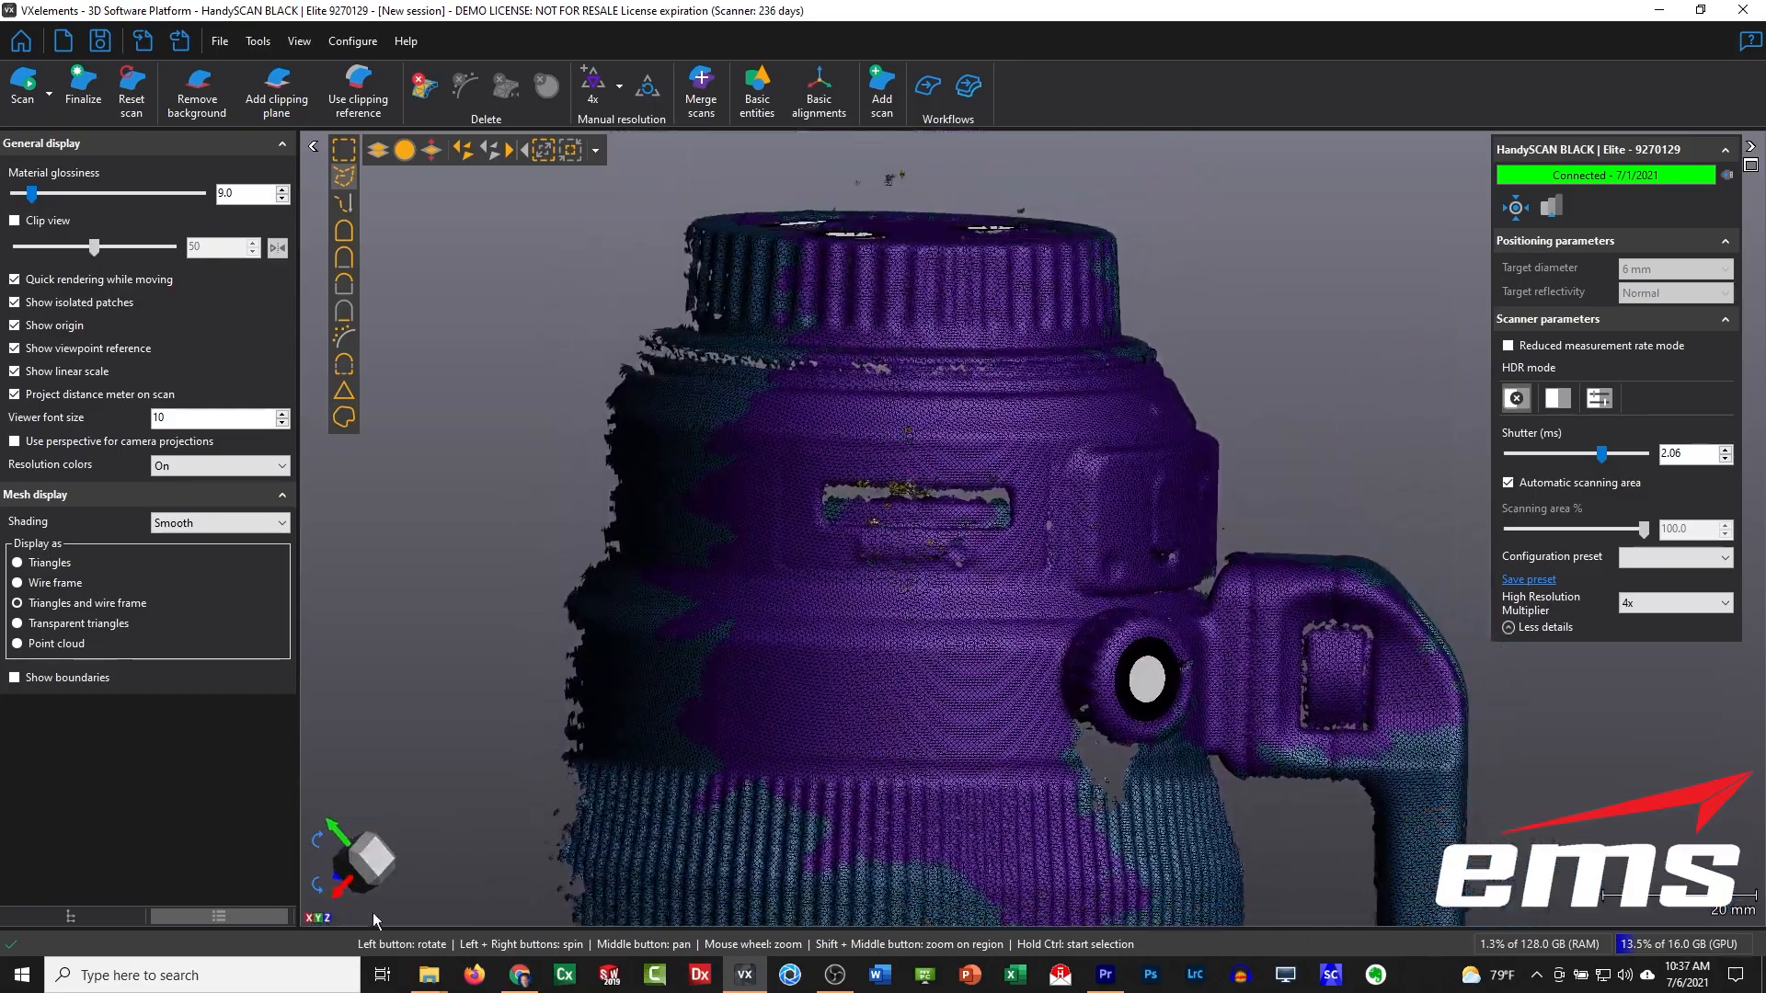
Step: Review the scan's resolution and triangle details and examine the high-resolution mesh across the lens cap, lettering and ribbed ring
click(134, 916)
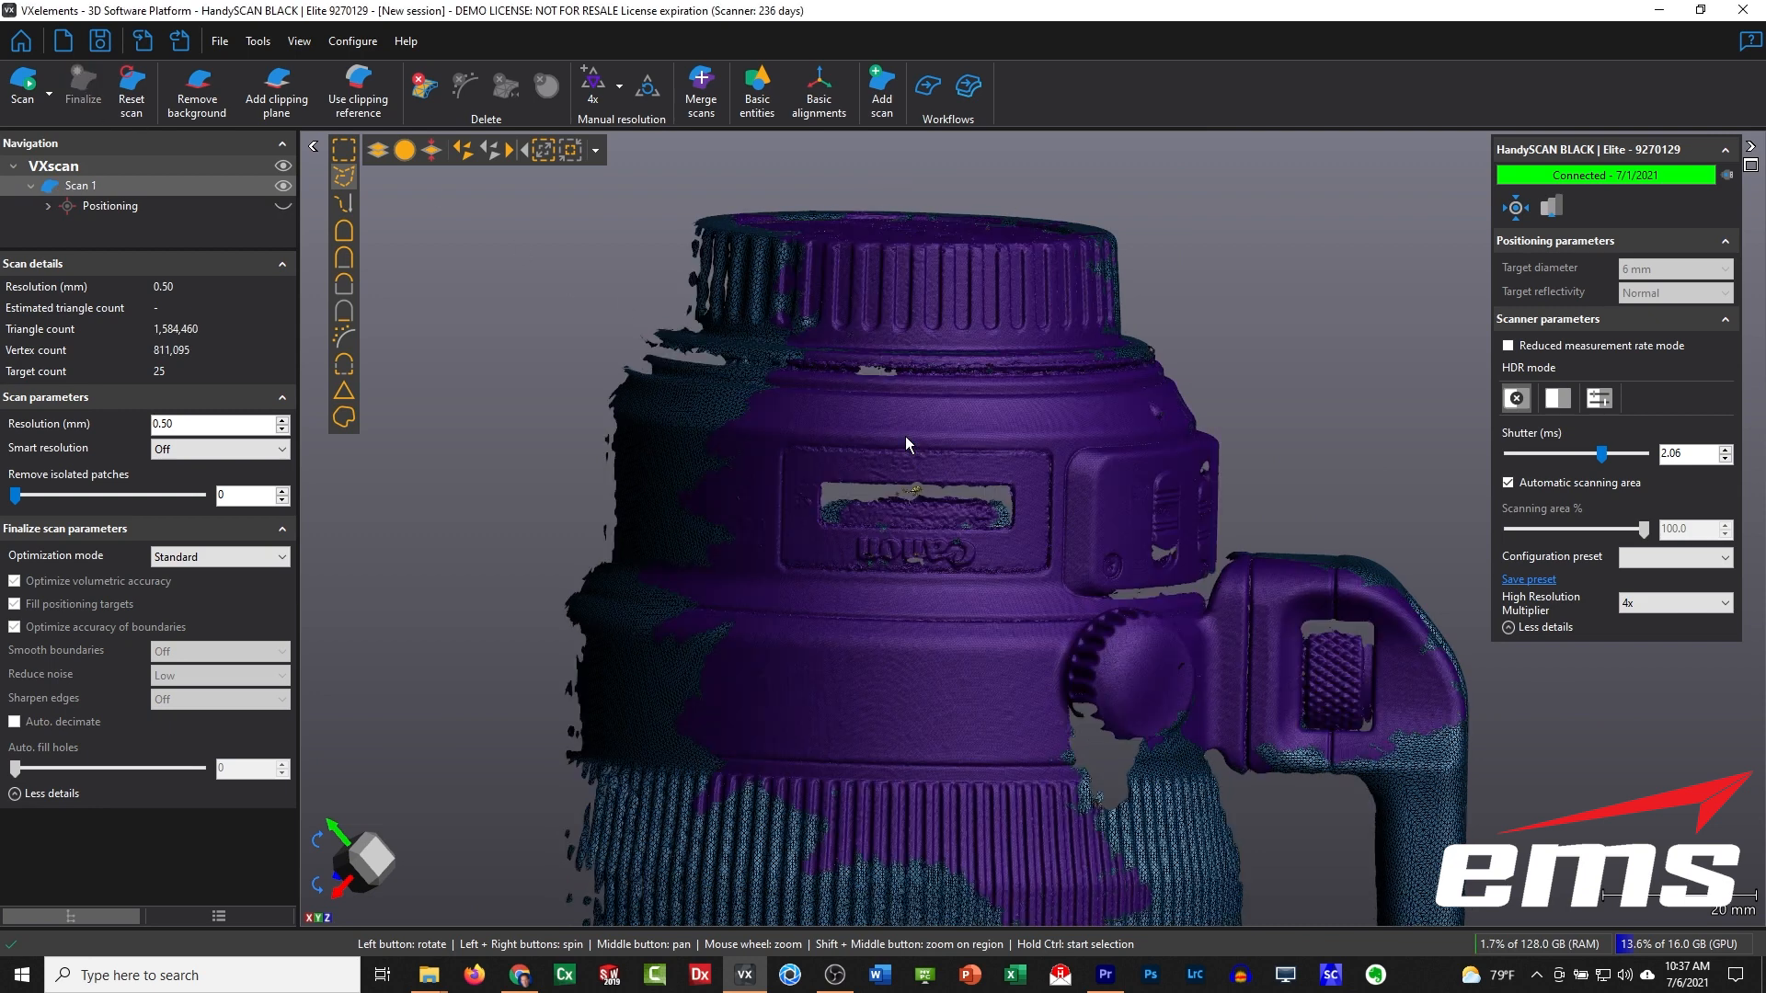
scroll(906, 424, up, 2)
scroll(906, 423, down, 2)
drag(906, 423, 928, 630)
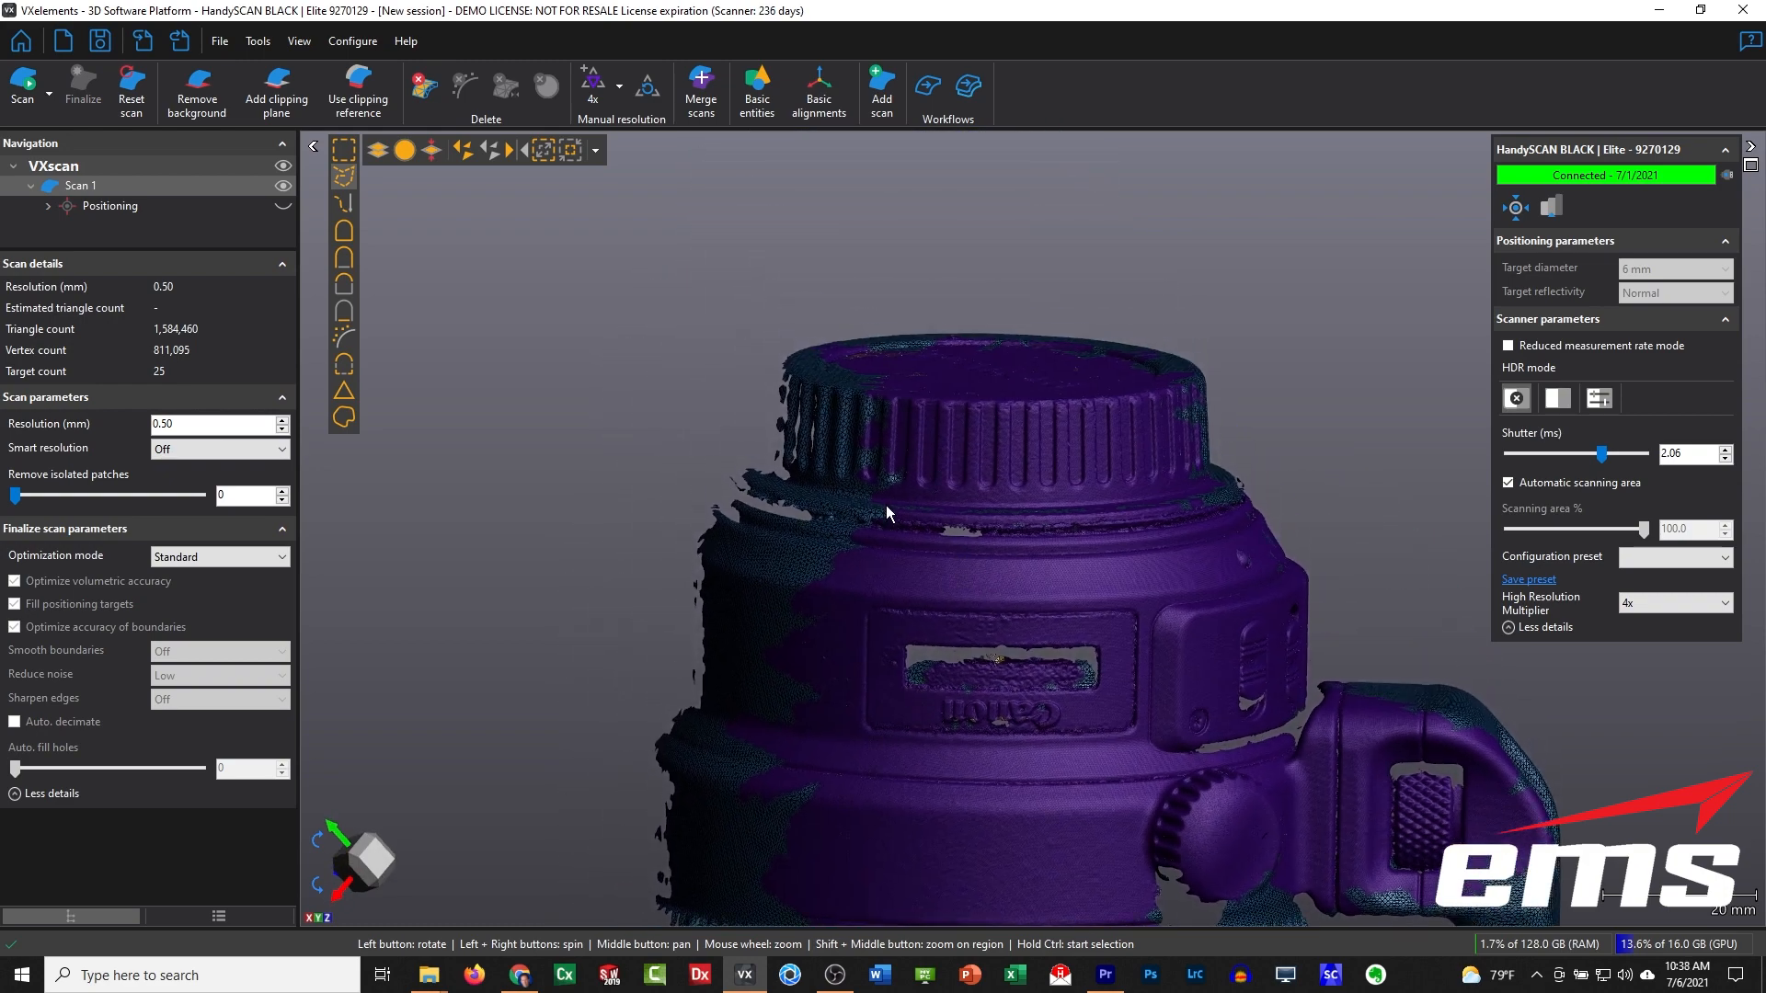
click(197, 918)
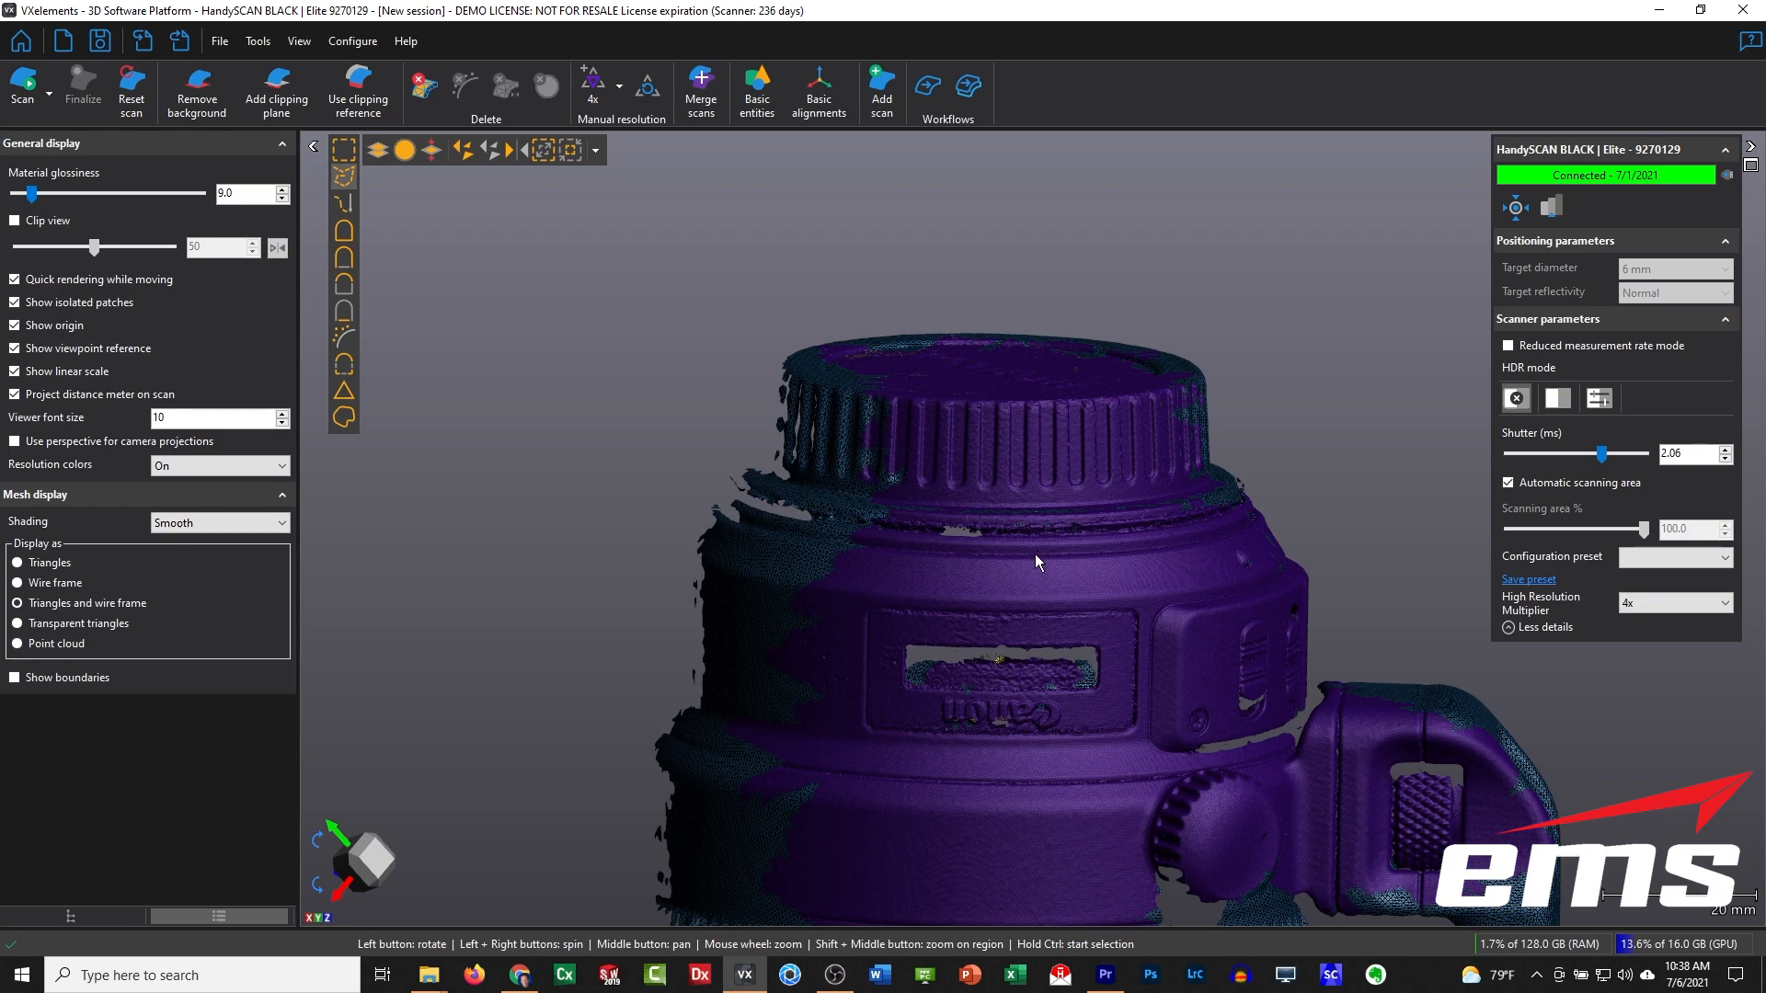
middle_drag(1160, 620, 914, 547)
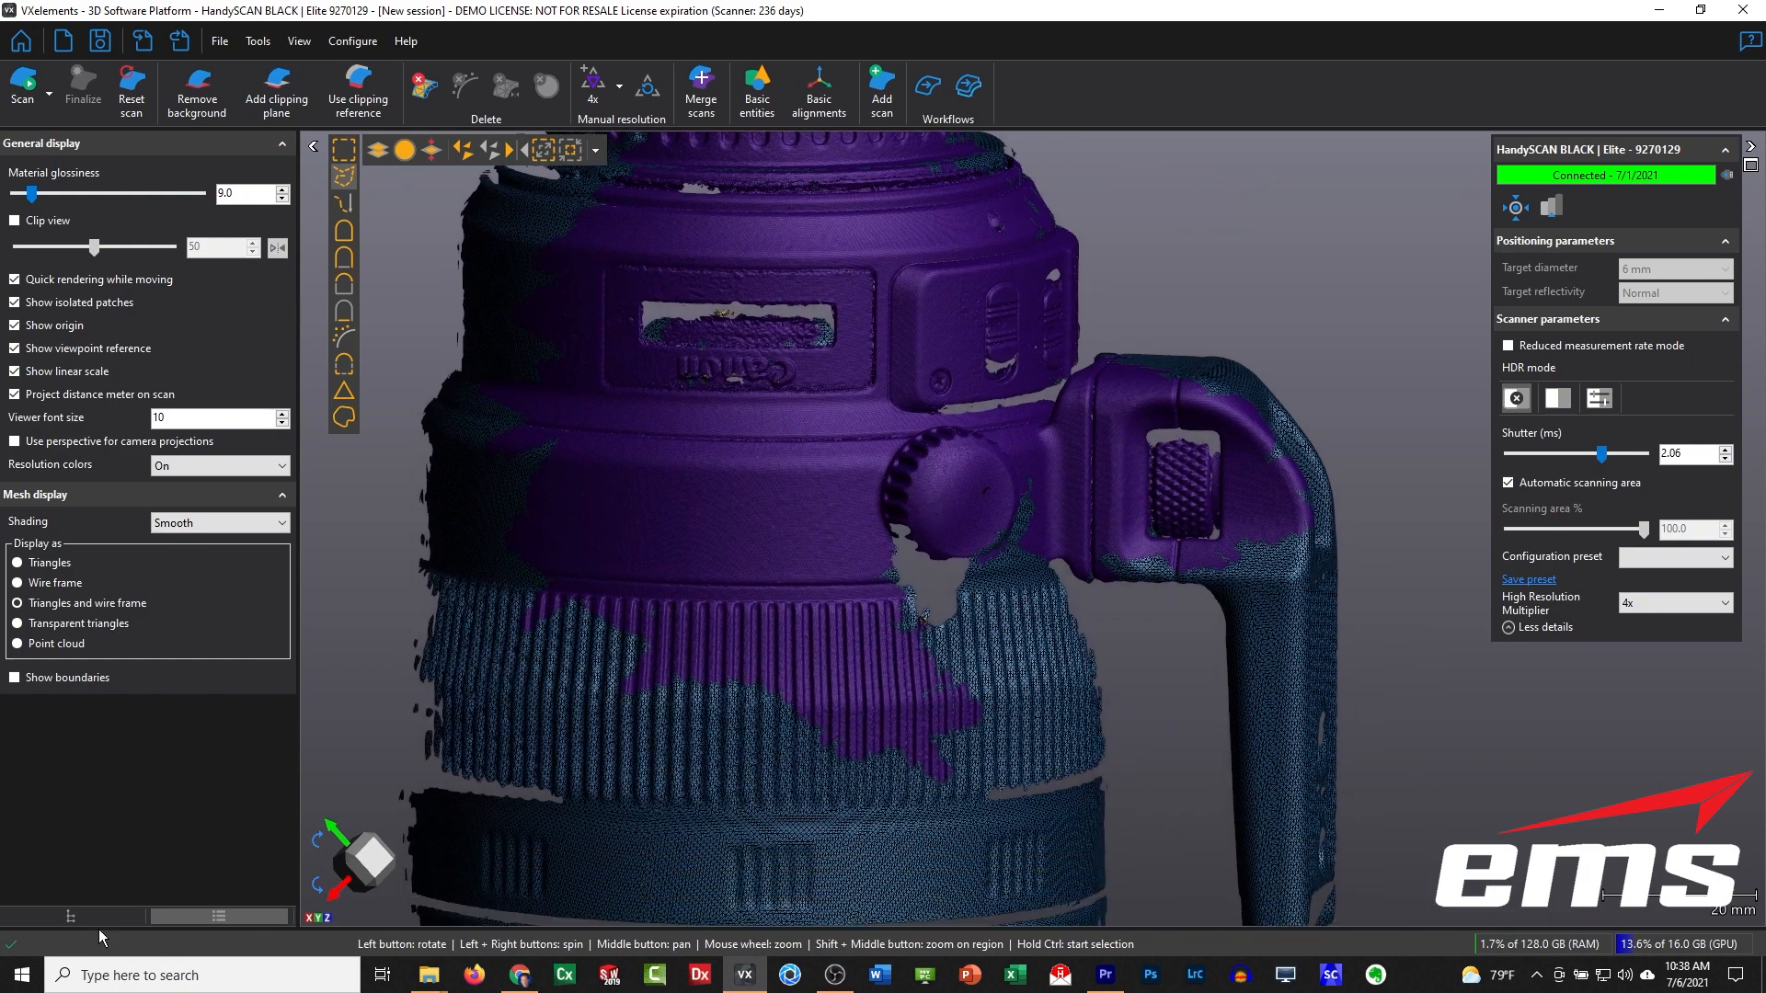
Step: Display the scan as Triangles and inspect the 4x areas on the cap, switches and foot against the standard-resolution surface
click(65, 564)
drag(759, 561, 992, 346)
drag(1150, 534, 1115, 860)
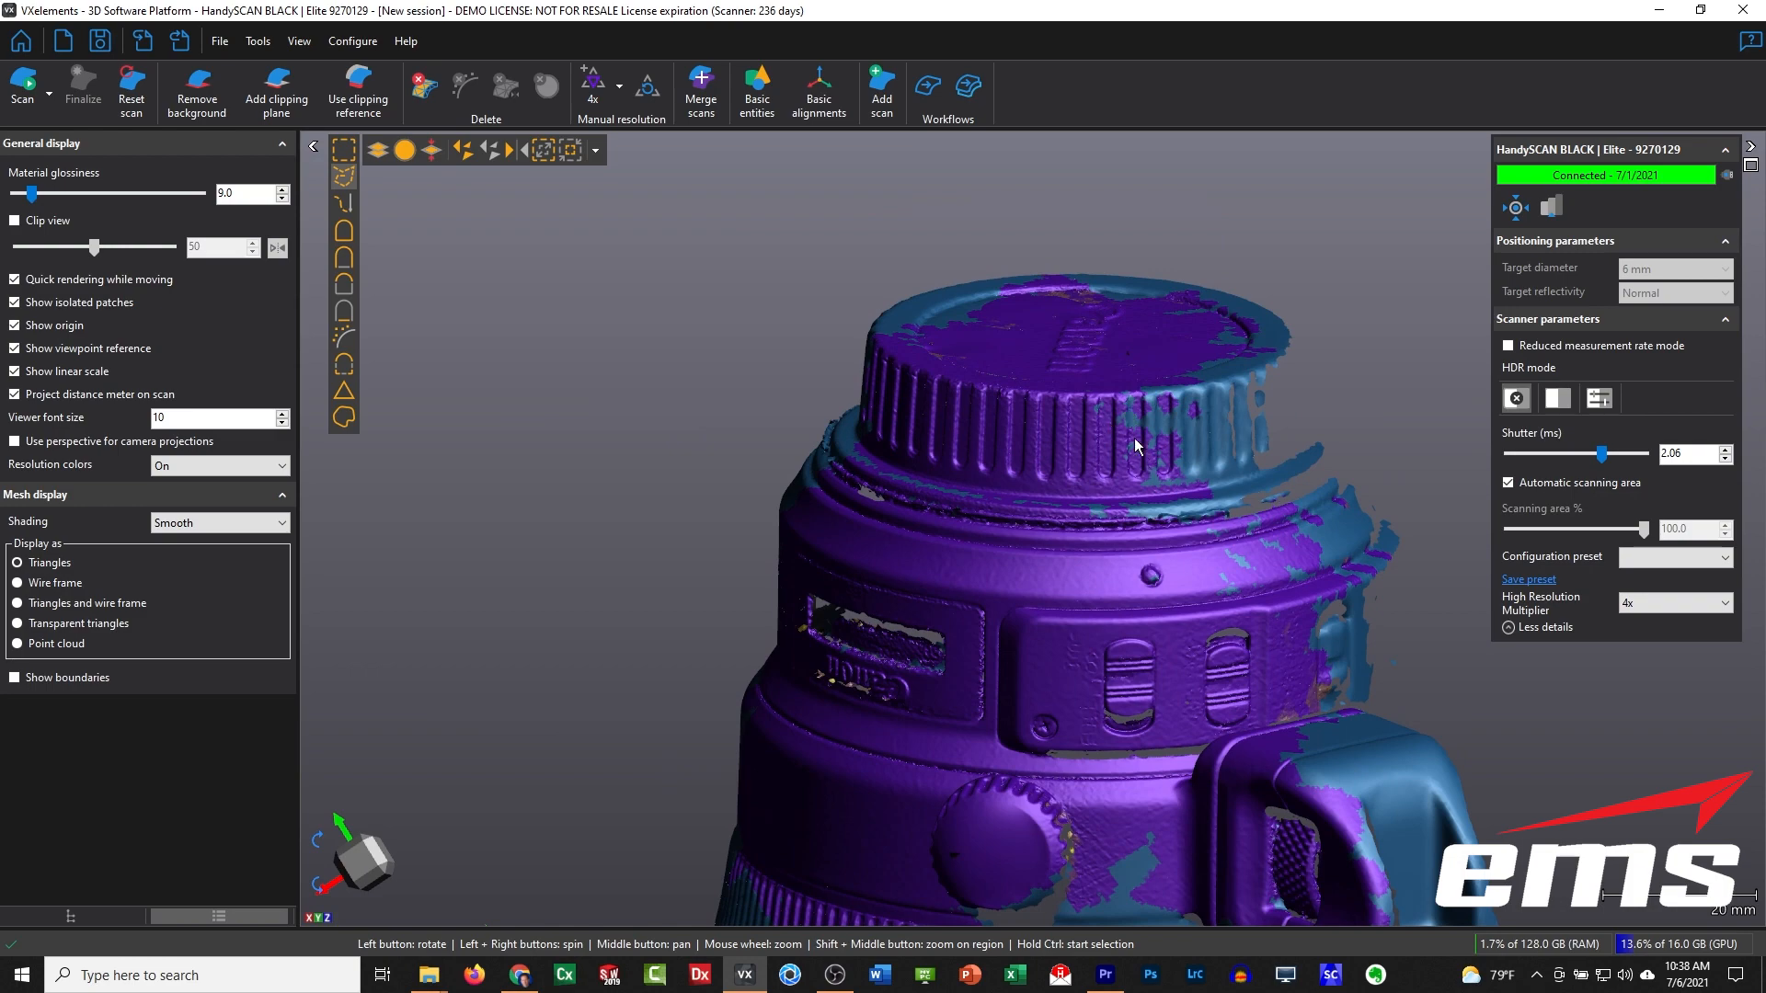
scroll(1179, 451, up, 3)
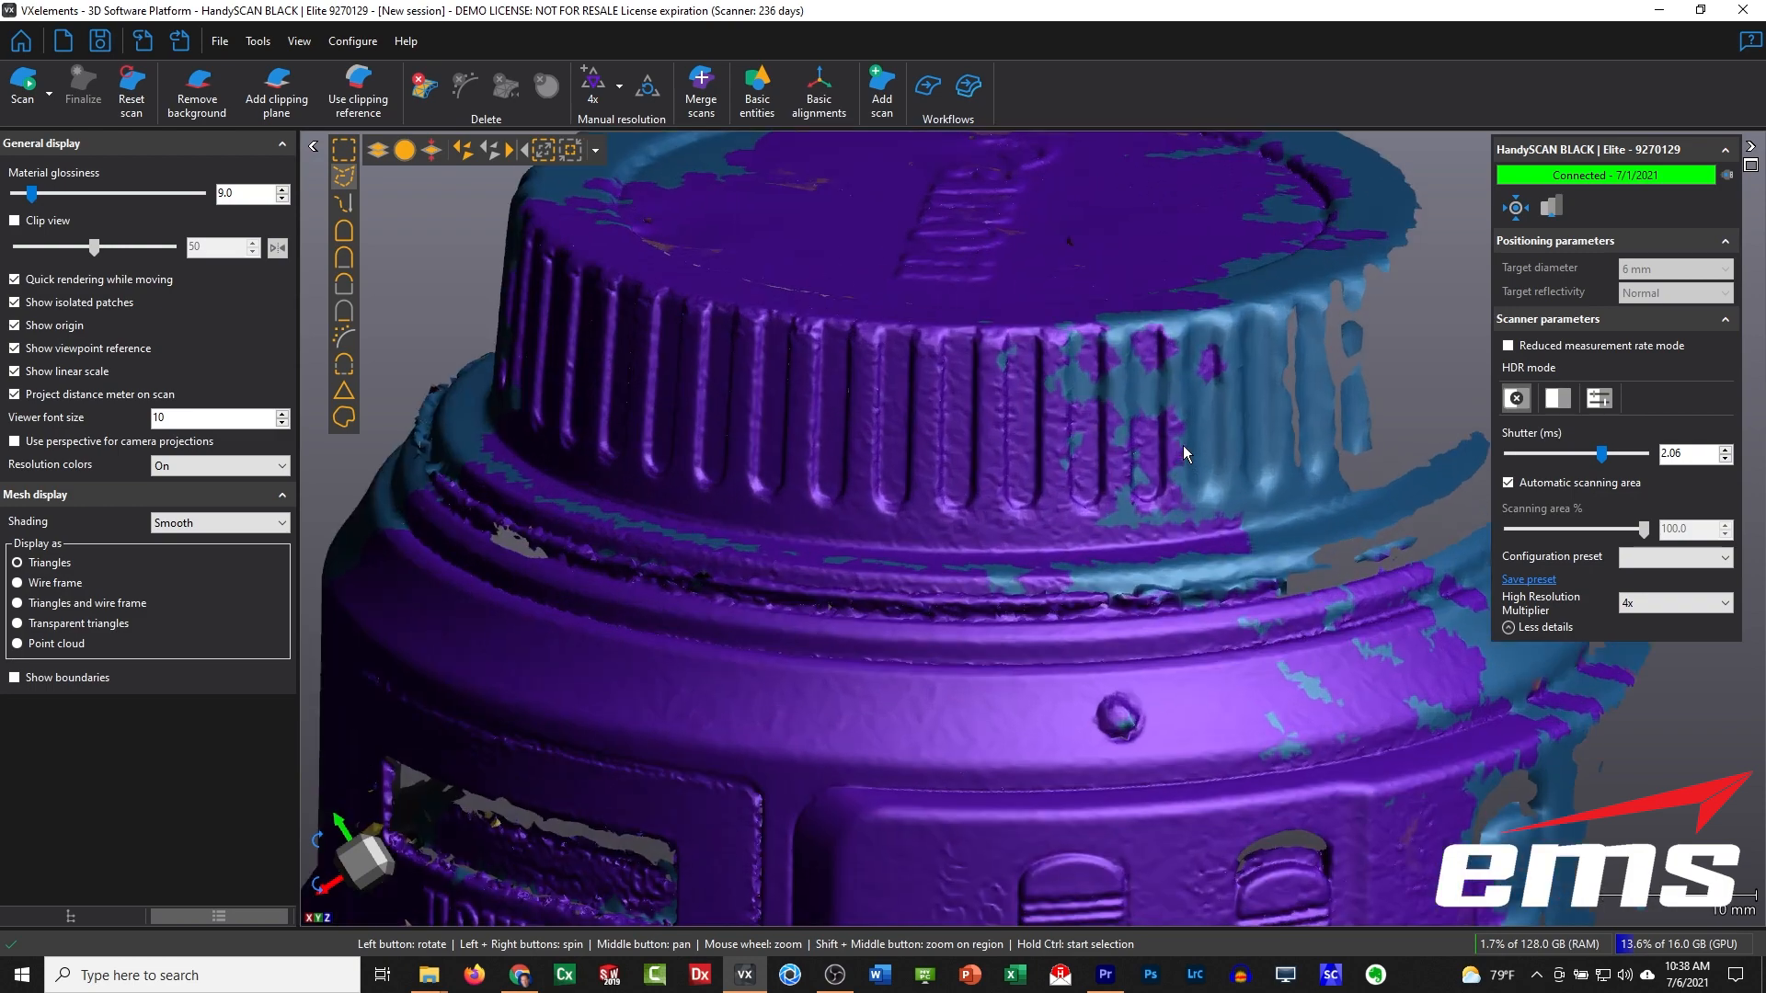
scroll(901, 780, down, 3)
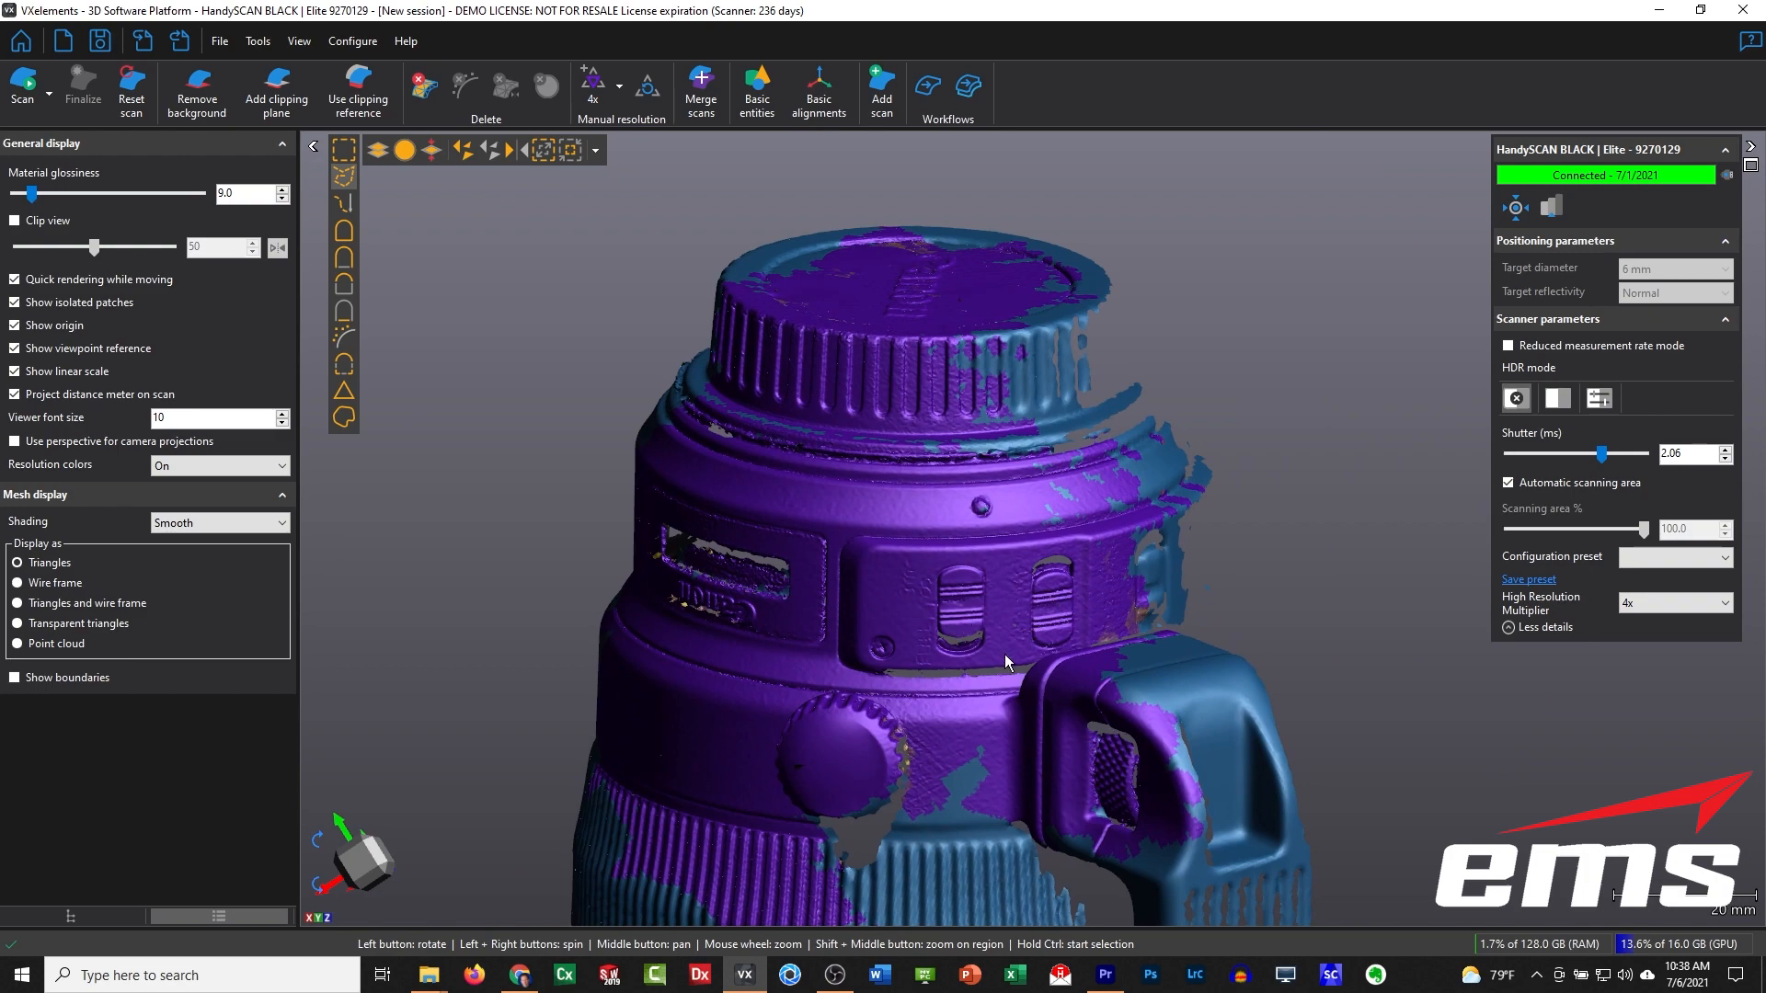
middle_drag(1005, 653, 986, 544)
mouse_move(903, 791)
mouse_down()
mouse_move(934, 722)
mouse_move(925, 763)
mouse_up()
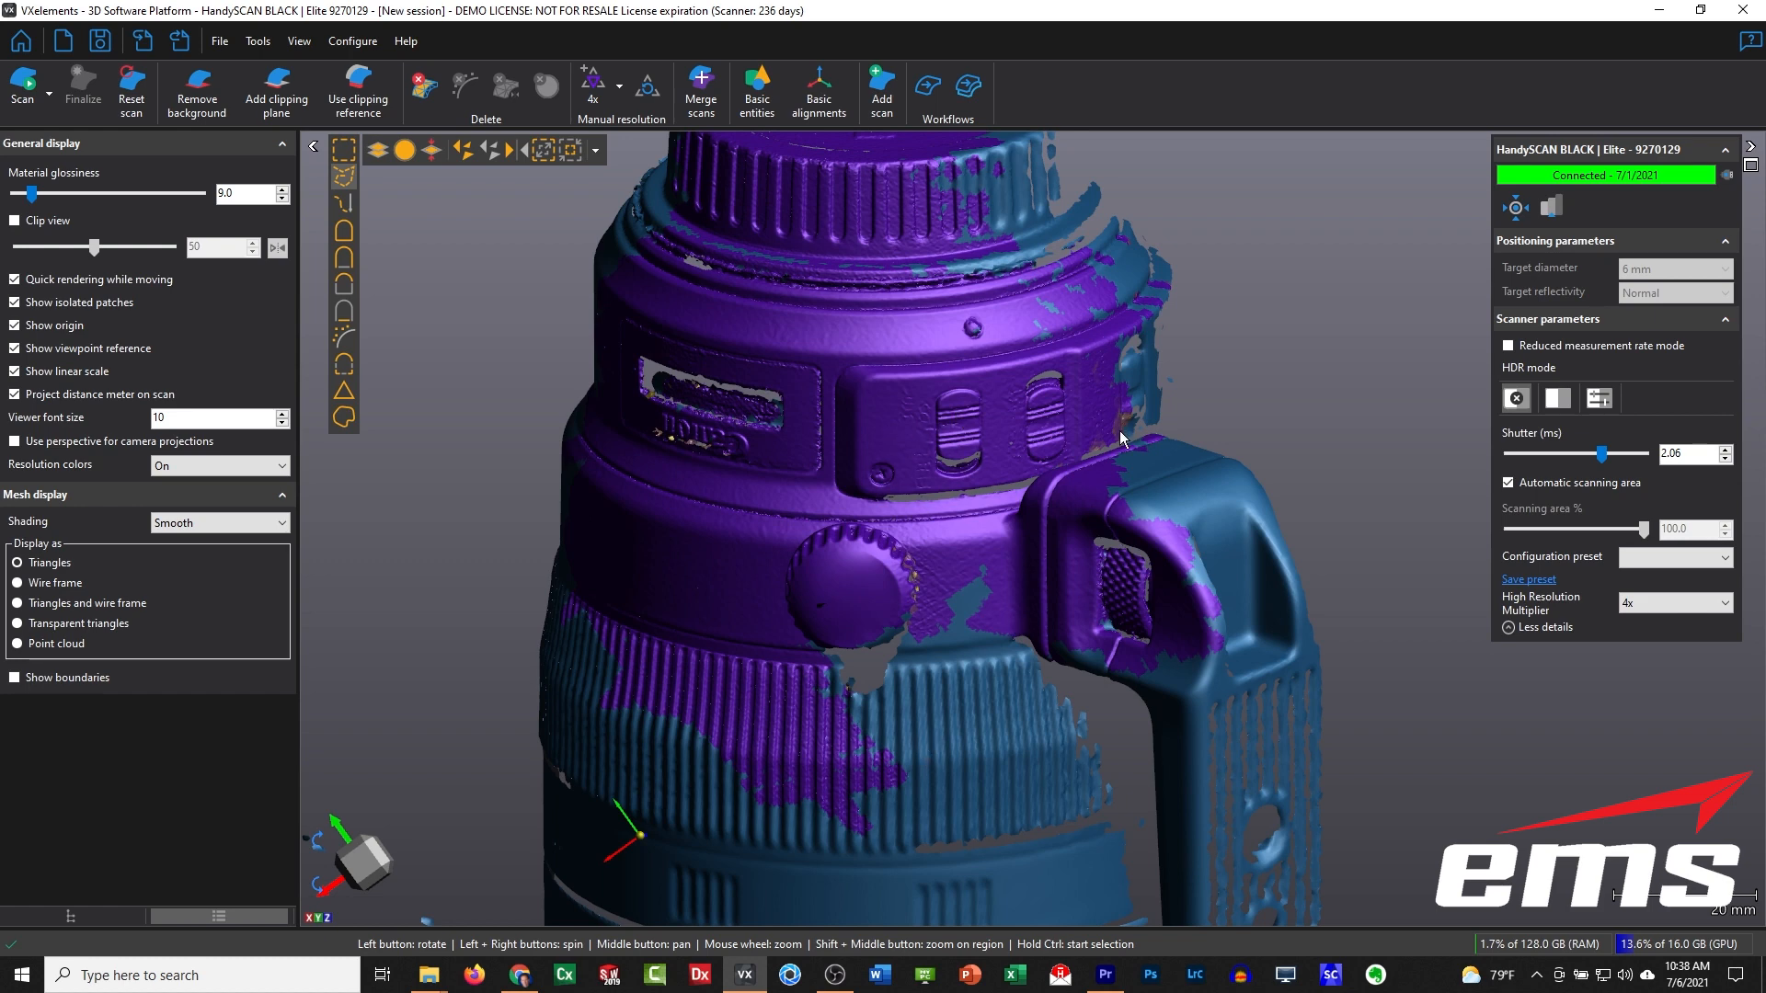
drag(888, 577, 930, 659)
middle_drag(930, 659, 889, 652)
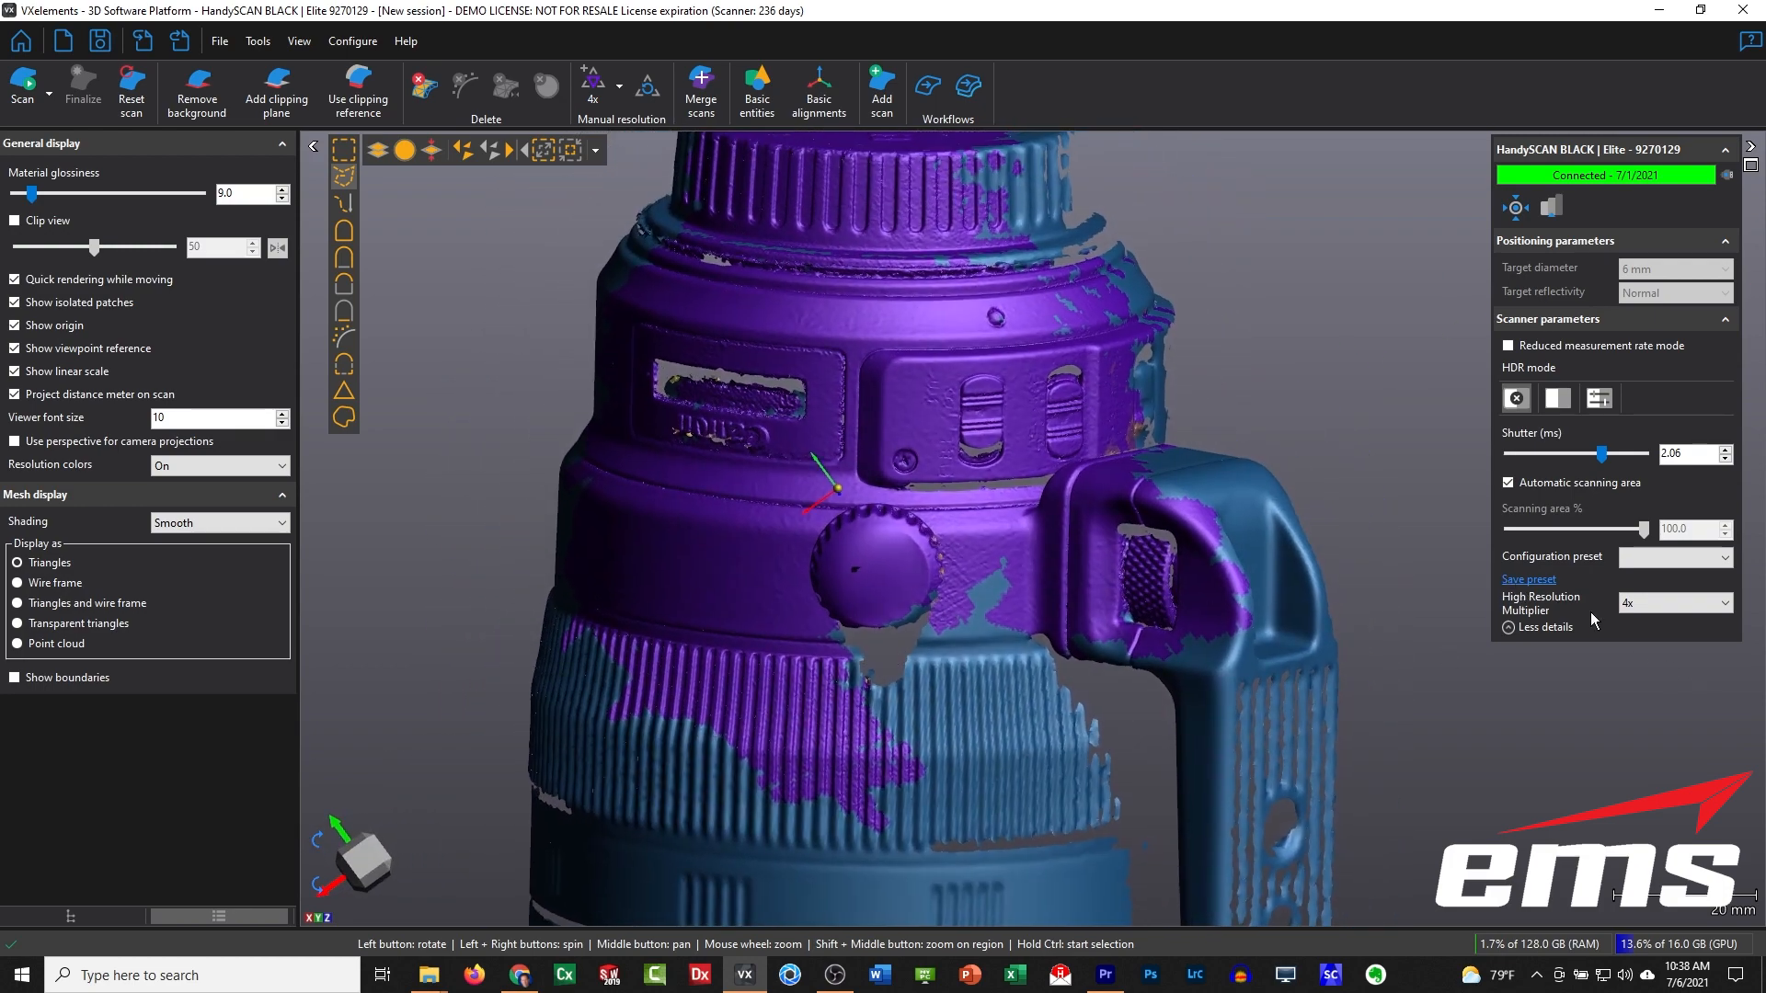
drag(1118, 412, 1105, 418)
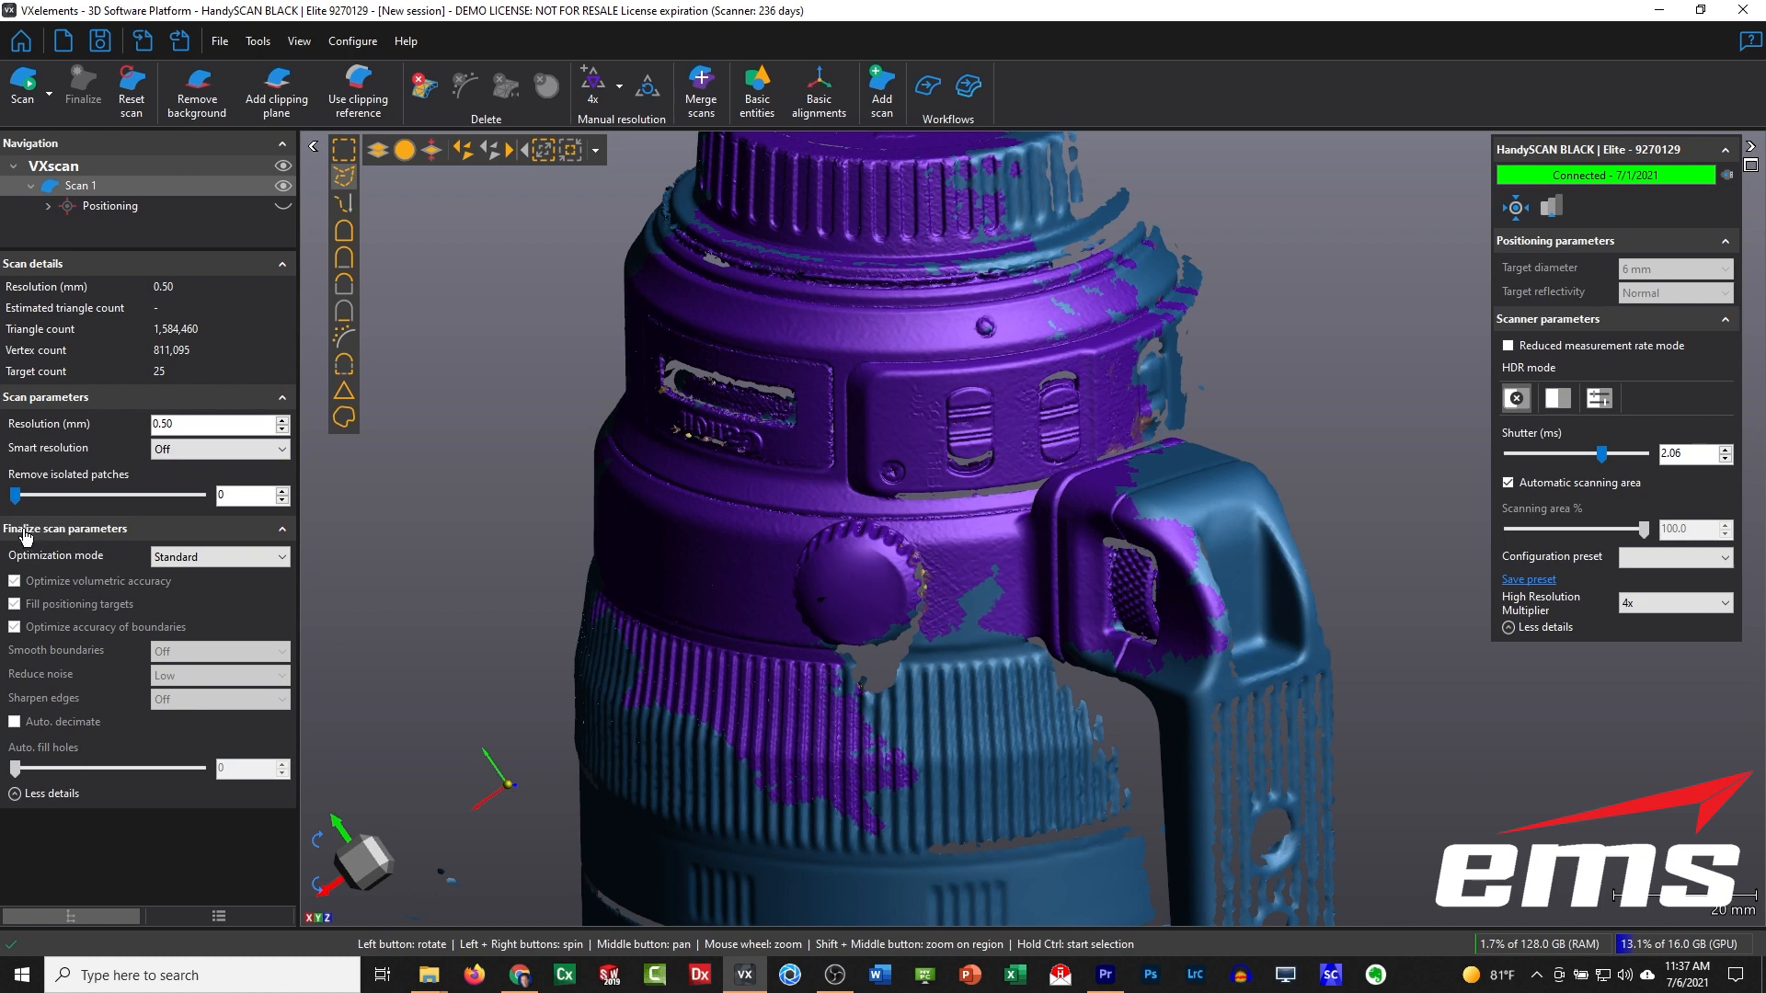
Step: Review the Mesh enhancement and File size presets for finalizing the scan and set the optimization mode to Custom
click(229, 559)
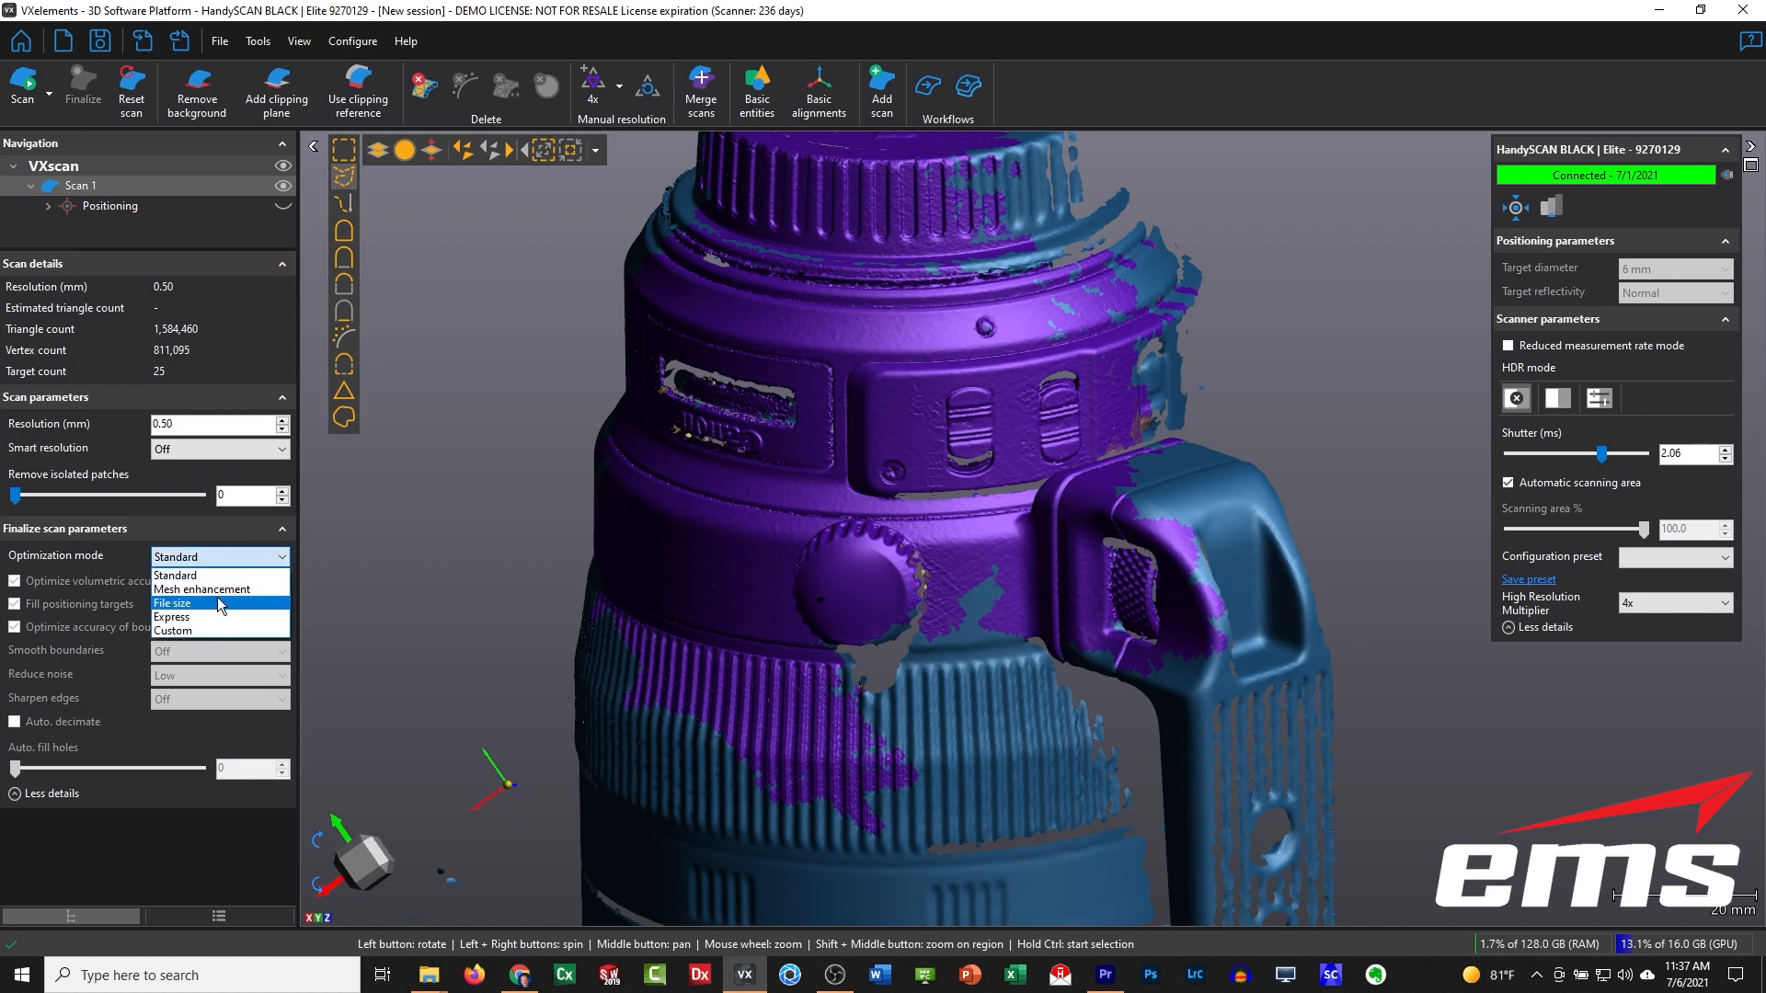
click(218, 594)
click(220, 557)
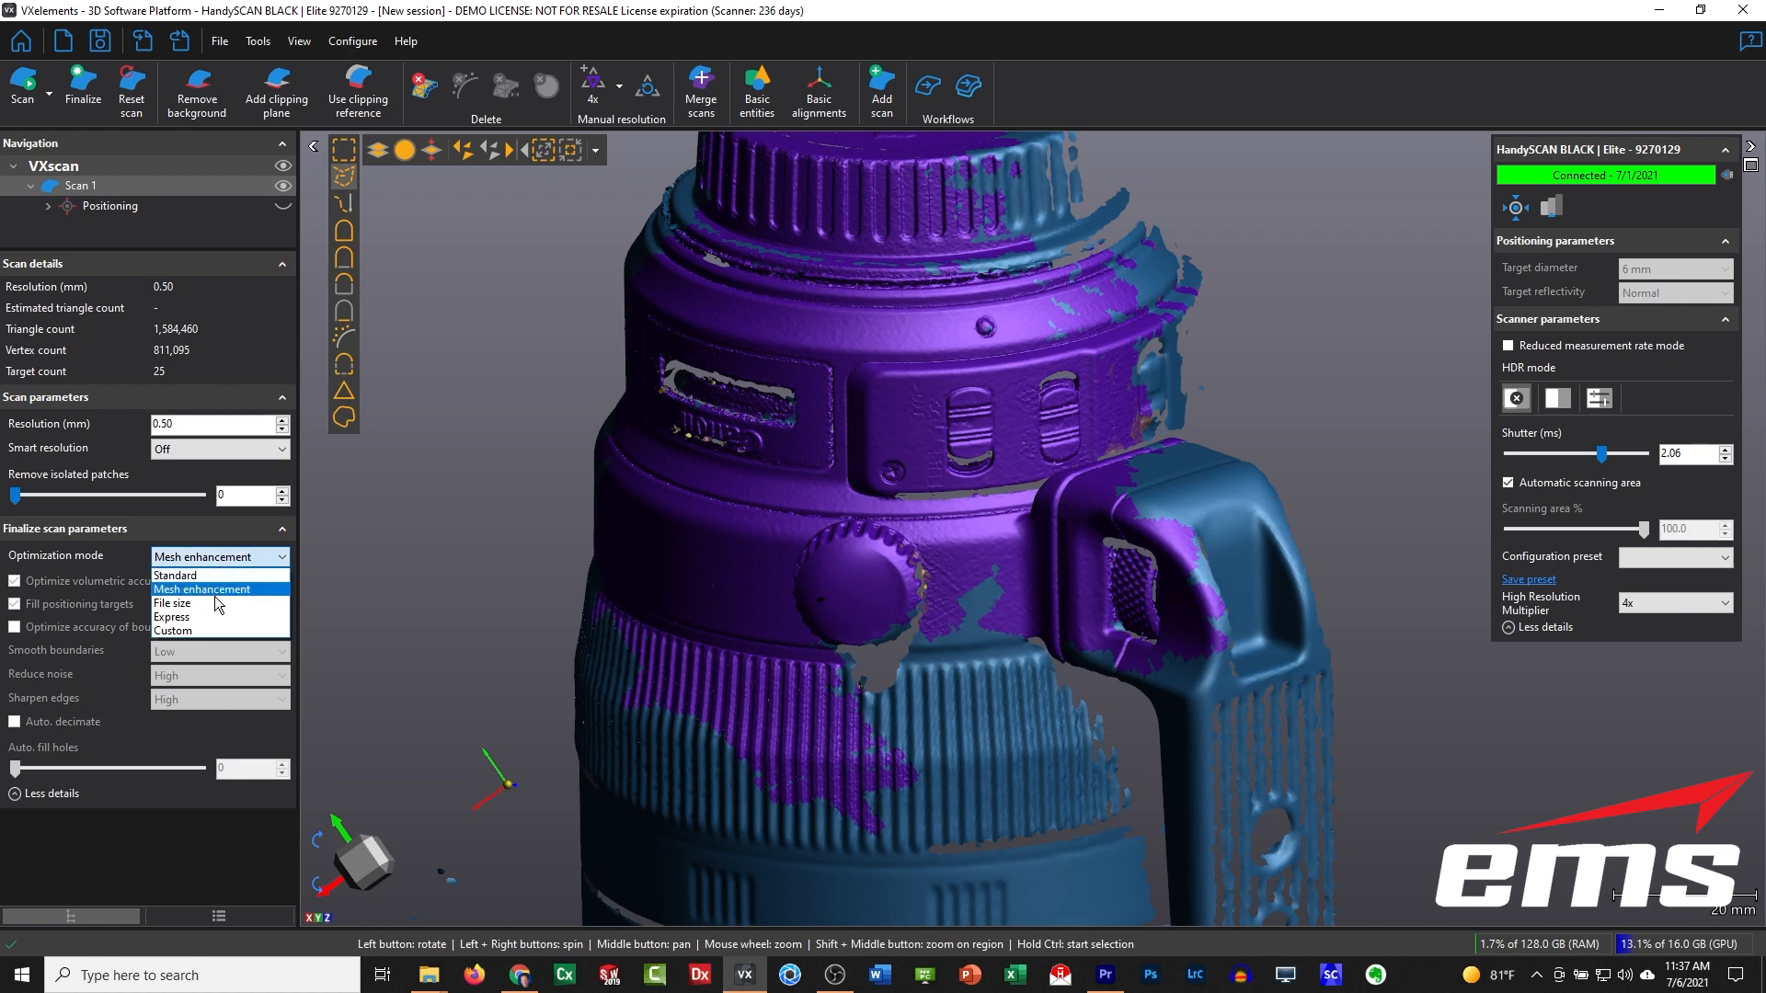
click(220, 574)
click(220, 561)
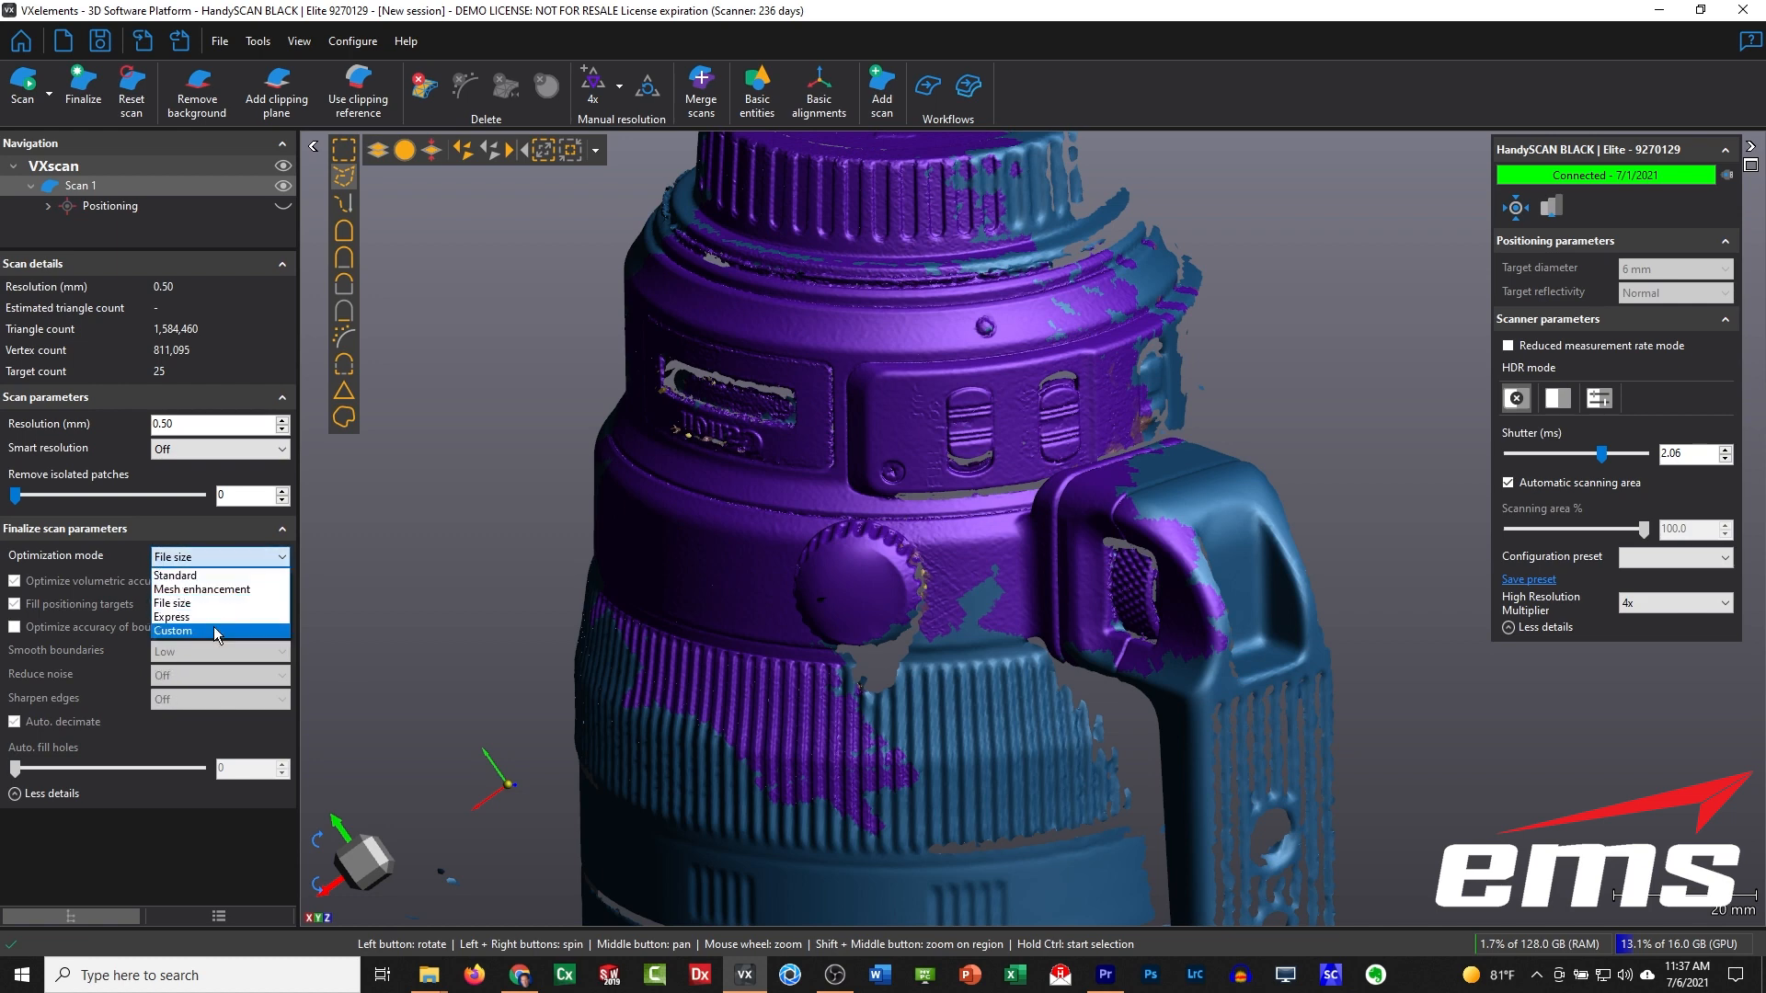
click(211, 631)
Step: Set Reduce noise and Sharpen edges to High in the finalize scan parameters
click(187, 677)
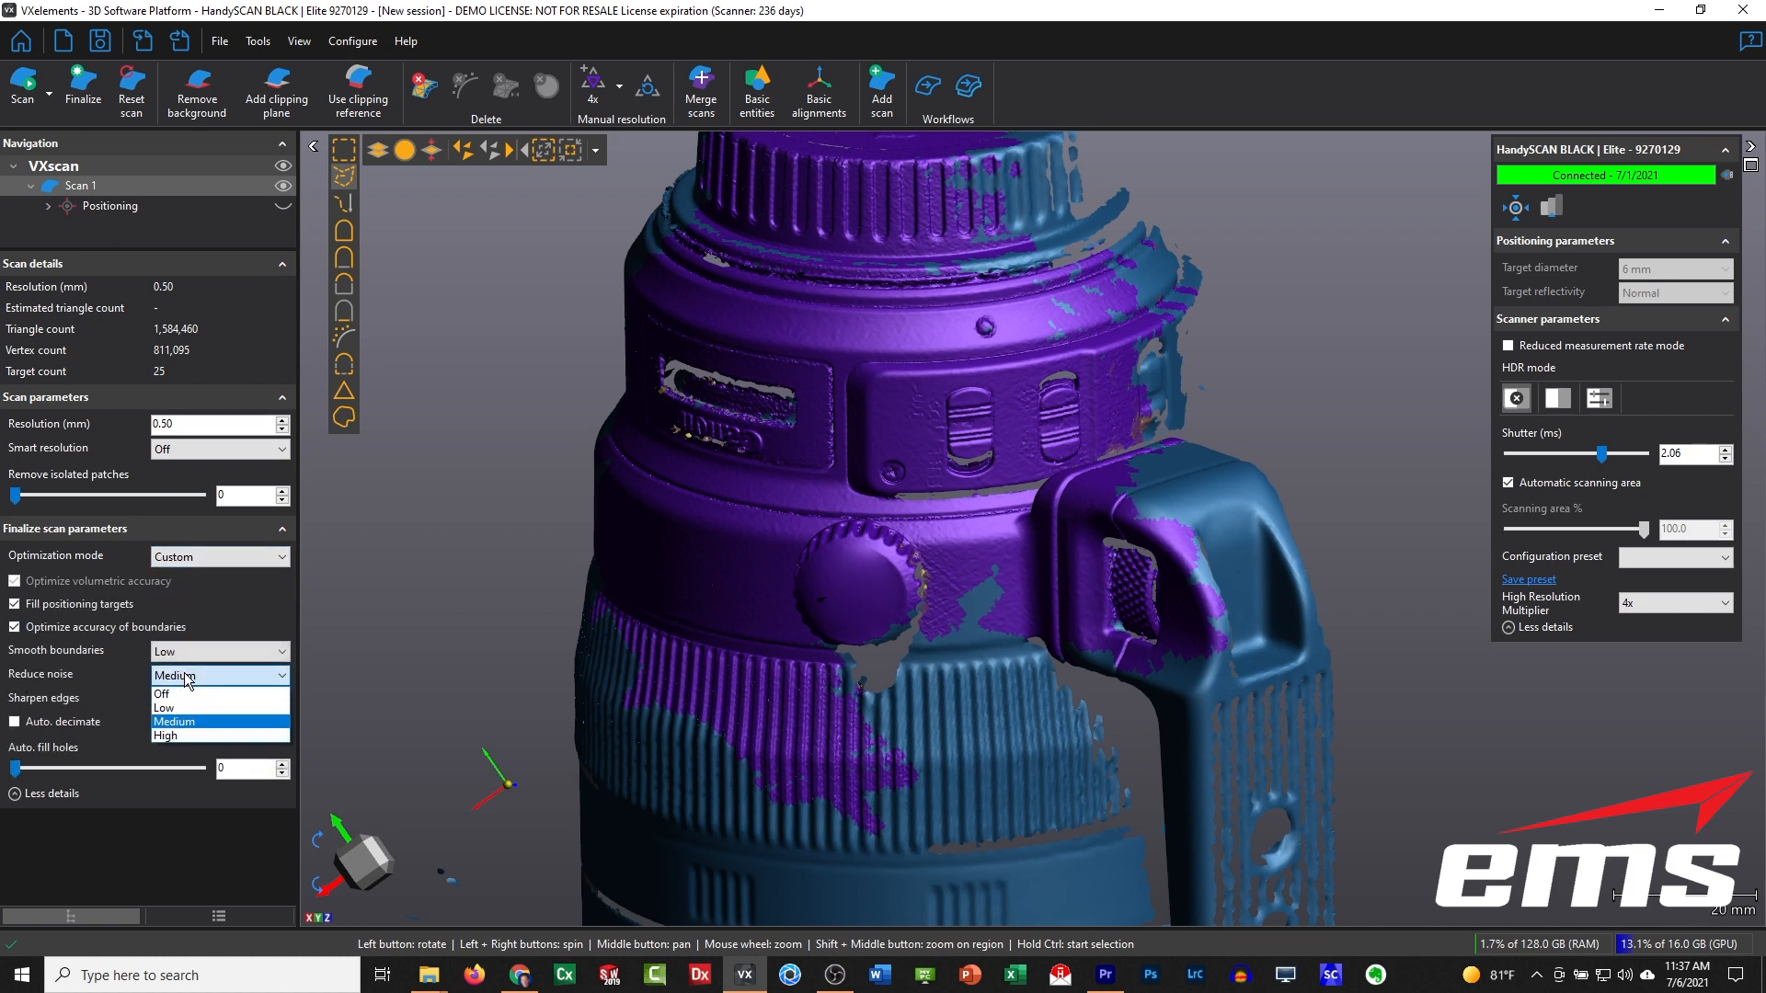
click(193, 736)
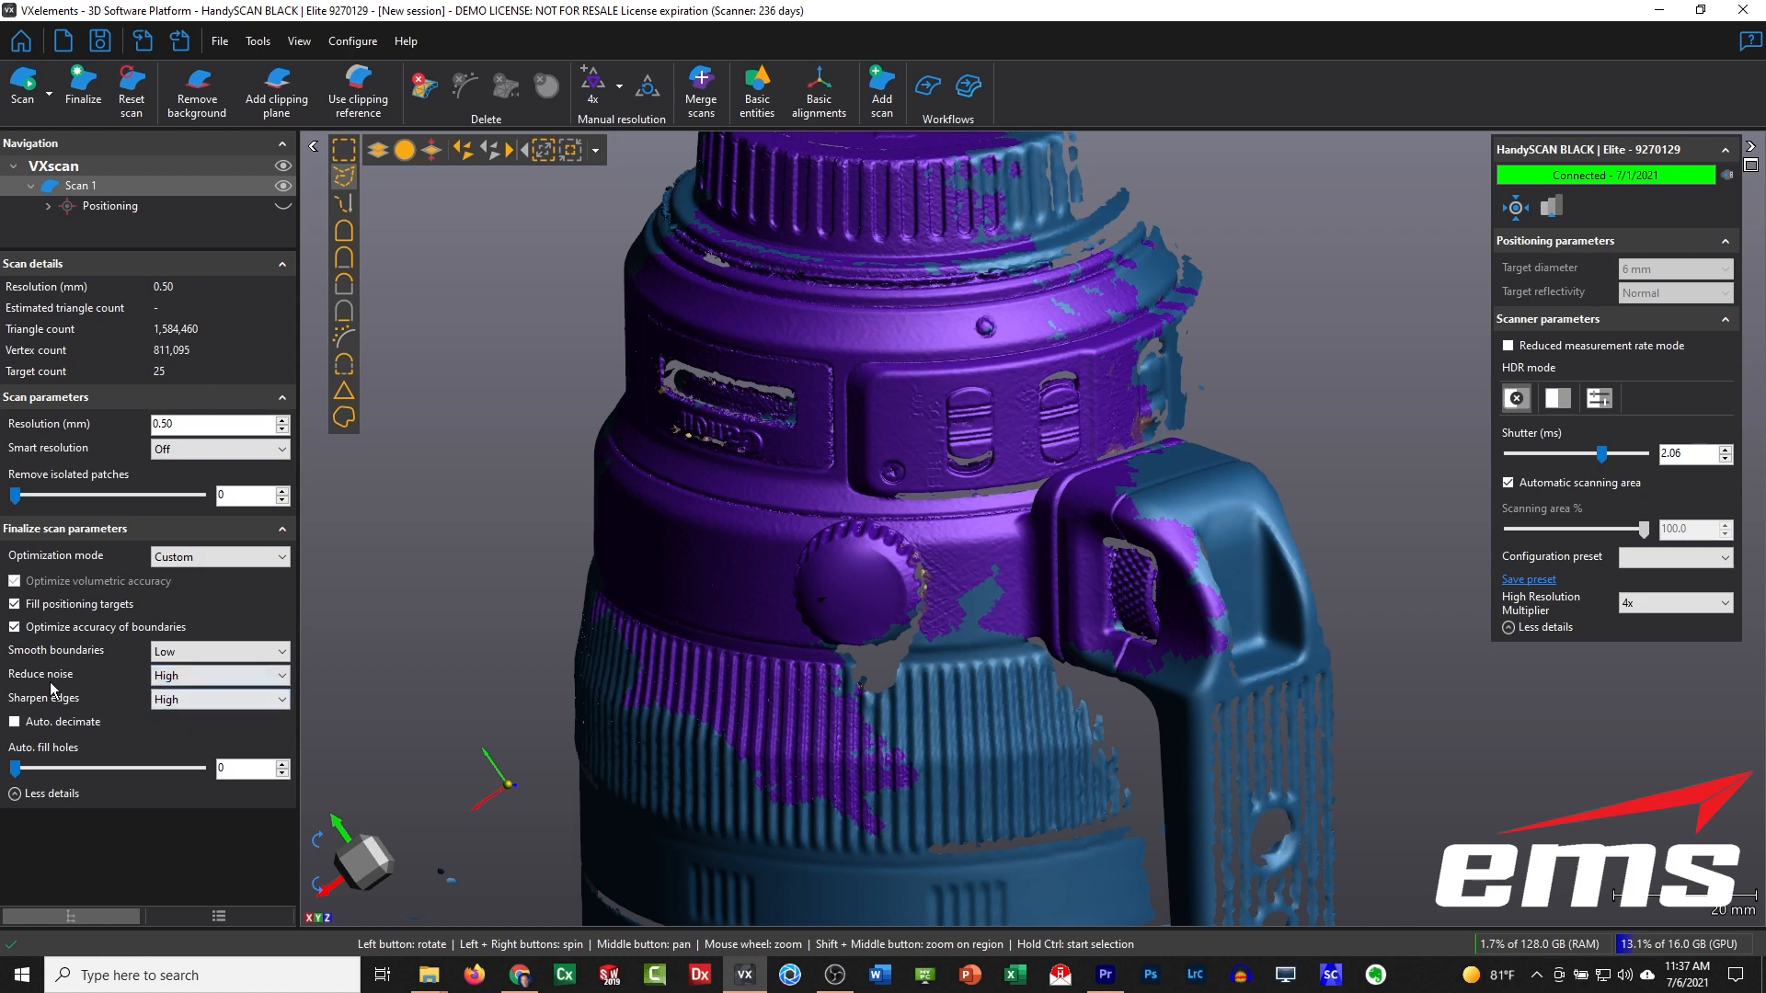
click(202, 699)
click(204, 715)
click(204, 699)
click(202, 750)
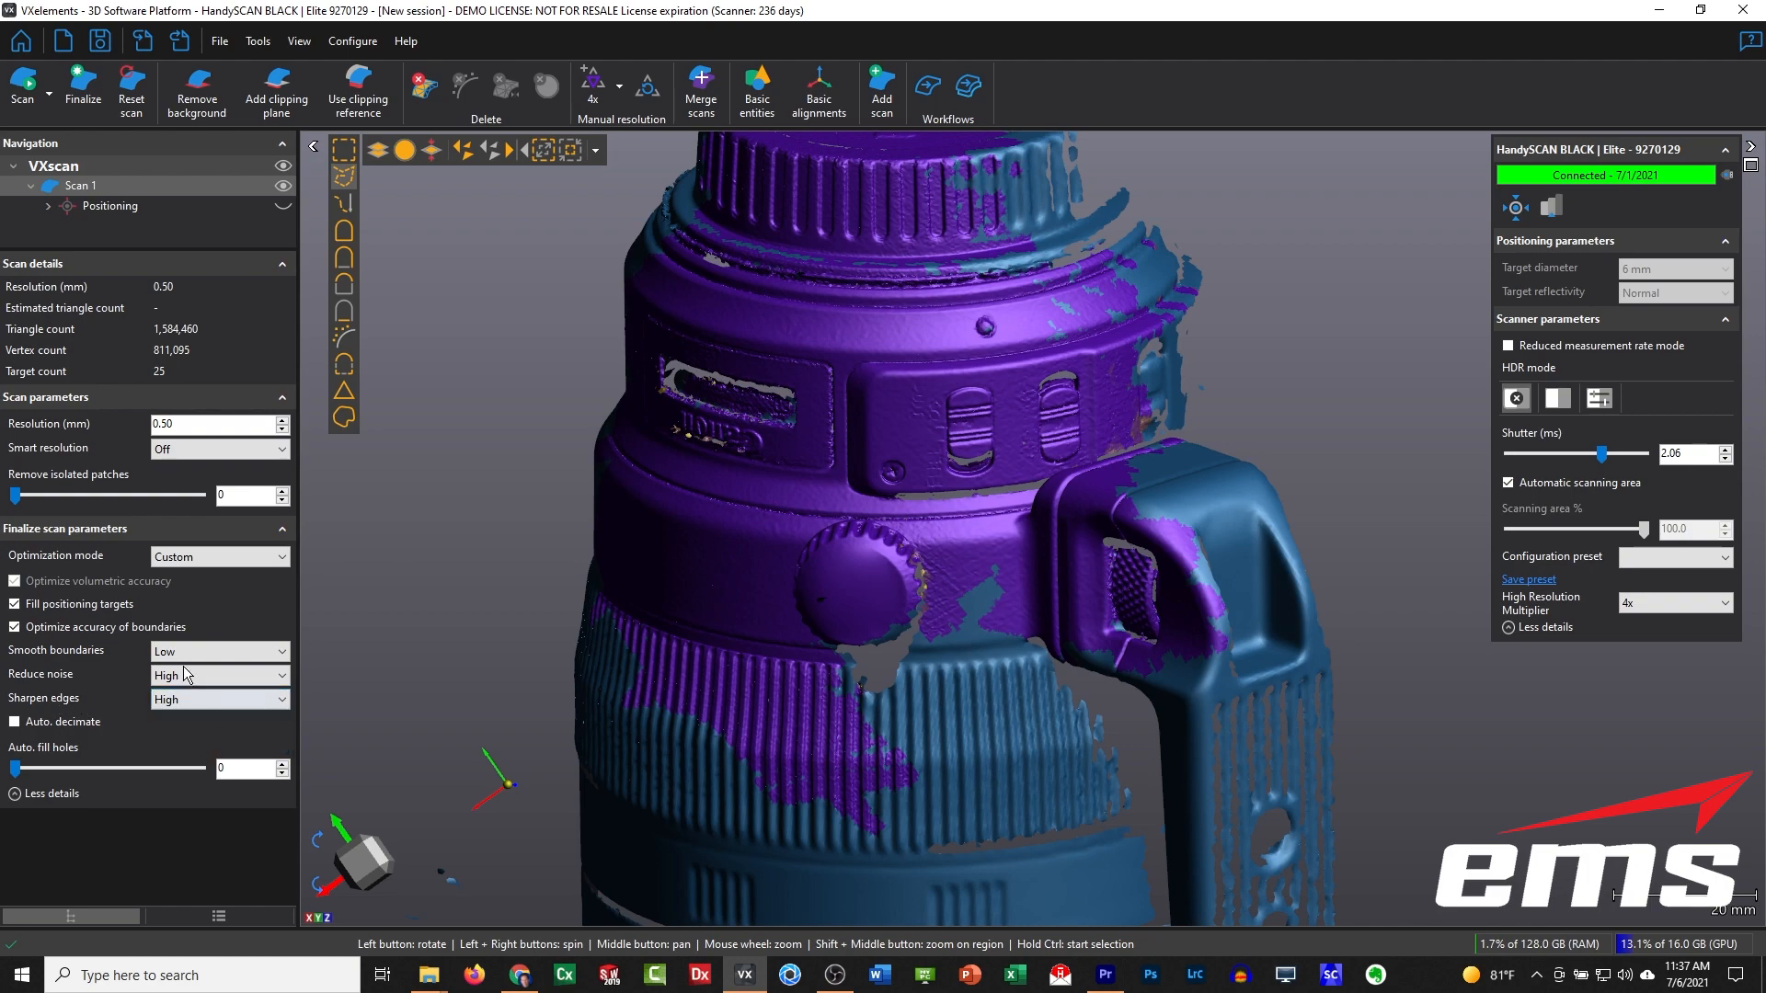